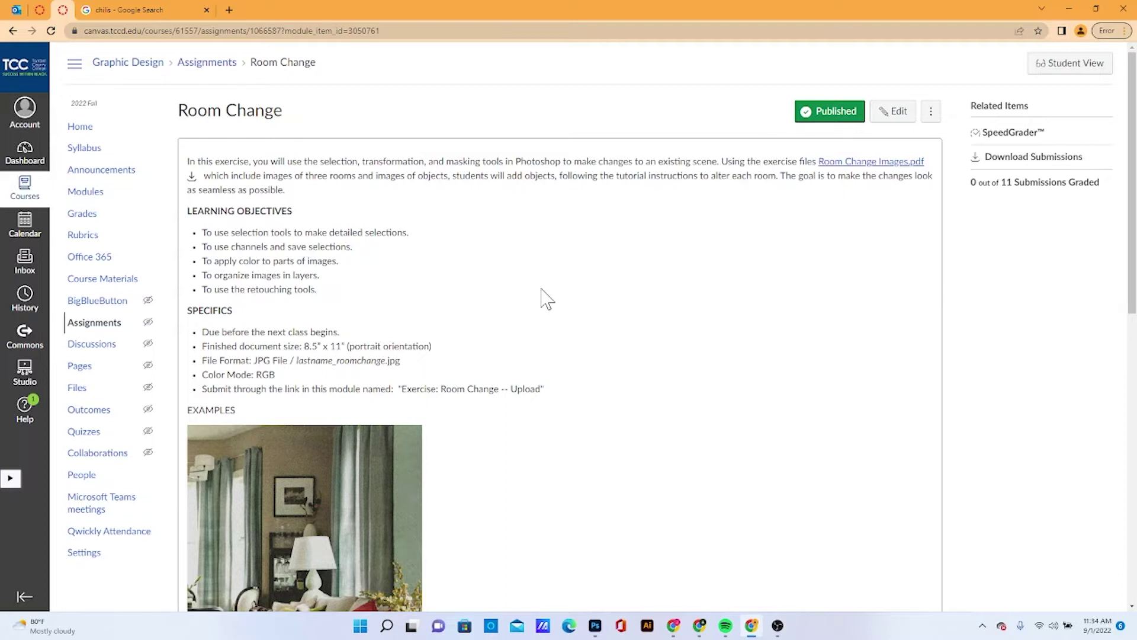
Step: Download the Room Change Images.pdf exercise file from the Room Change assignment page
{"action": "left_click", "coordinate": [832, 165]}
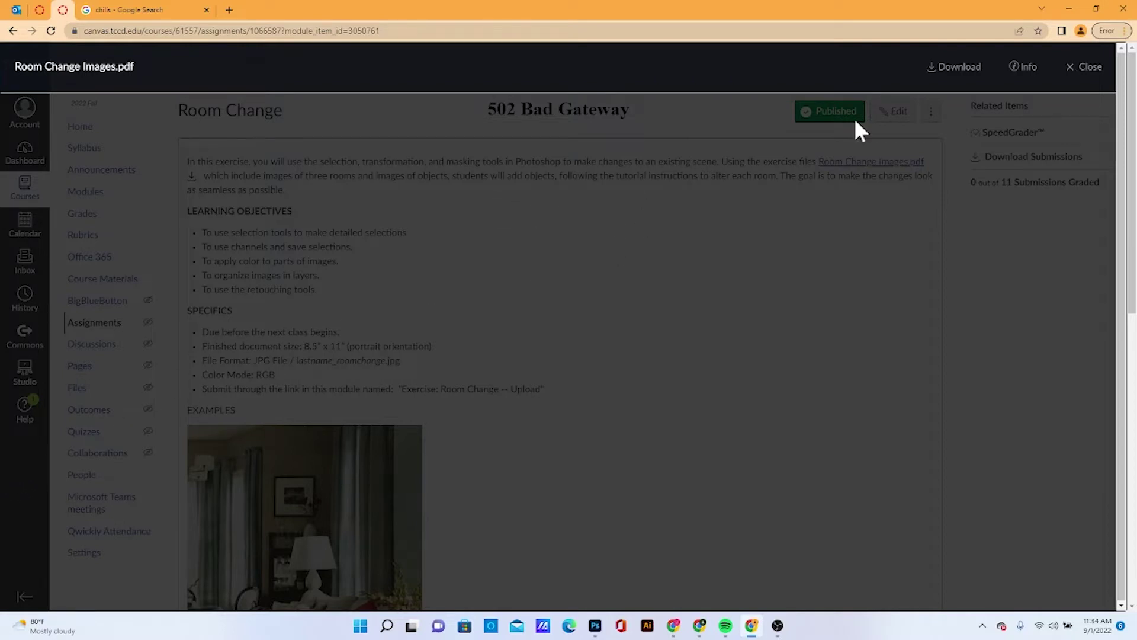
{"action": "left_click", "coordinate": [1093, 67]}
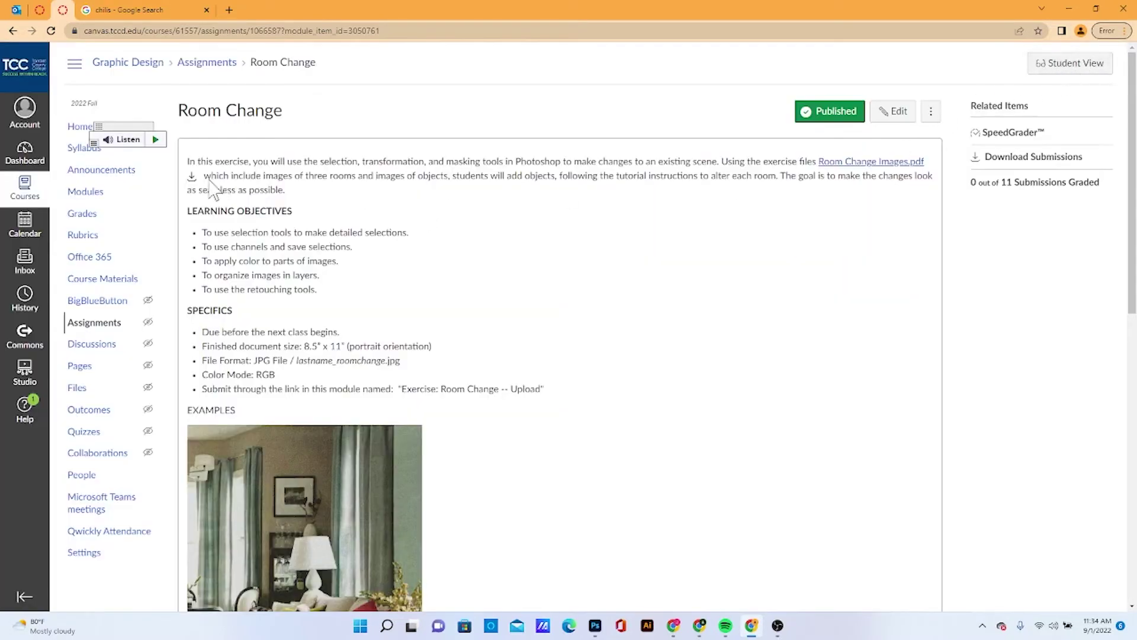
{"action": "left_click", "coordinate": [192, 176]}
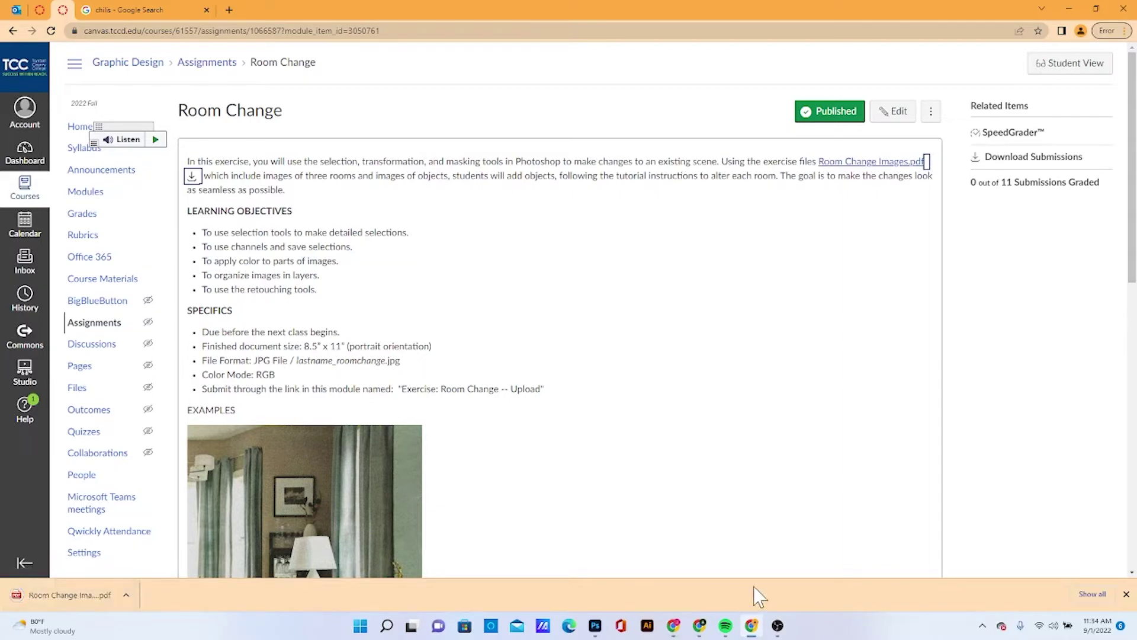
Step: Switch to Photoshop and close the Untitled-1 document without saving its changes
{"action": "left_click", "coordinate": [594, 626]}
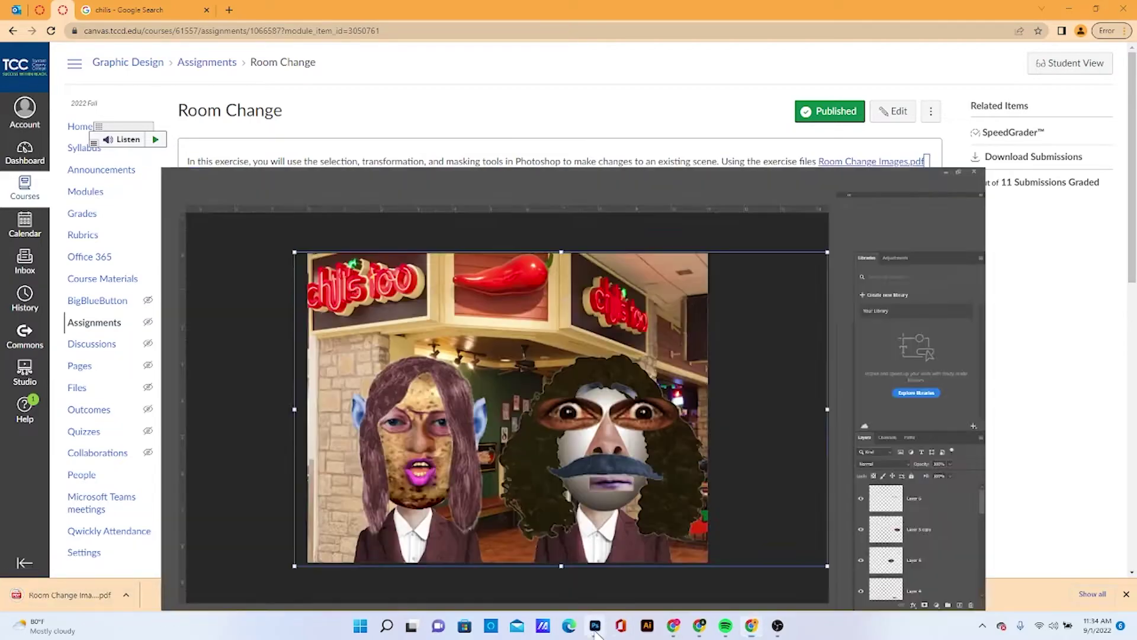
{"action": "left_click", "coordinate": [153, 43]}
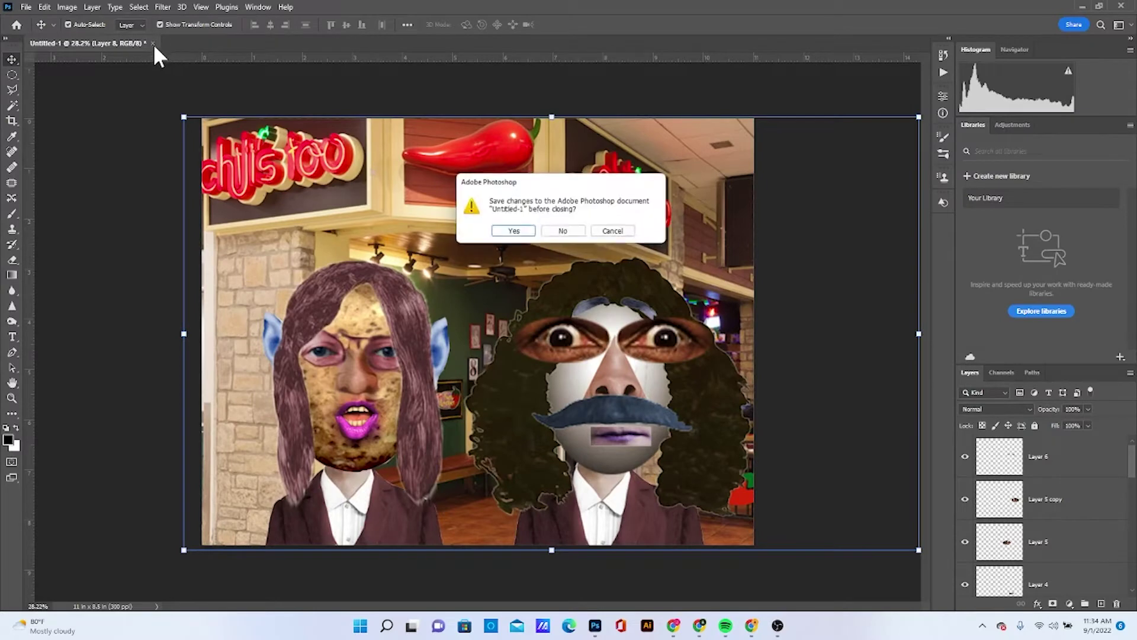
{"action": "left_click", "coordinate": [569, 232]}
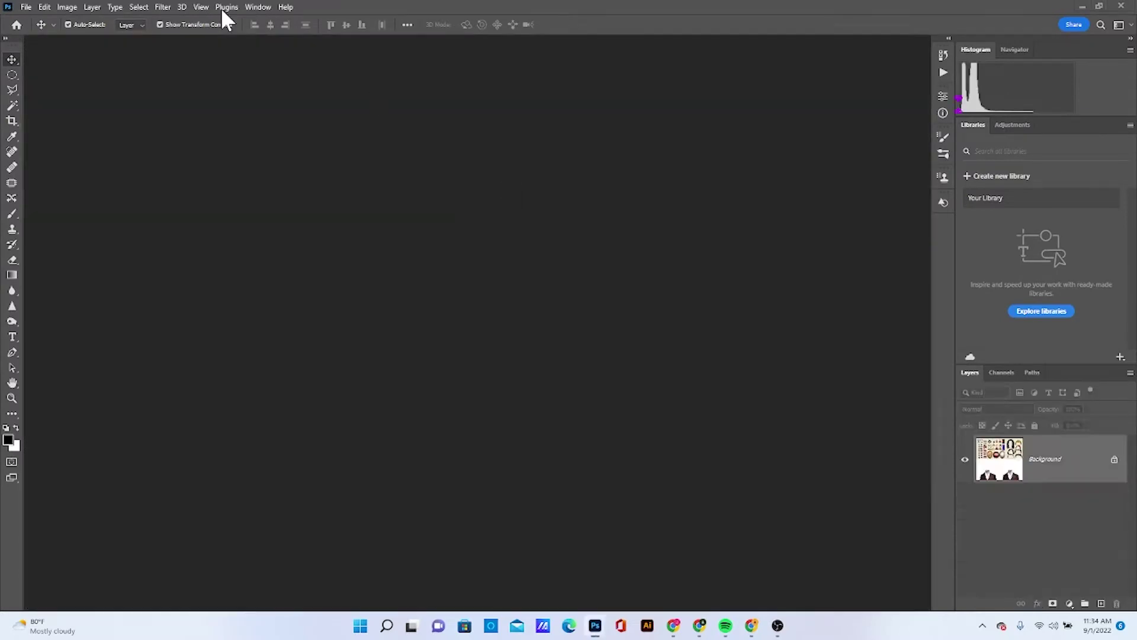
Step: Open the PDF file Room Change Images (1) from the Downloads folder
{"action": "left_click", "coordinate": [26, 7]}
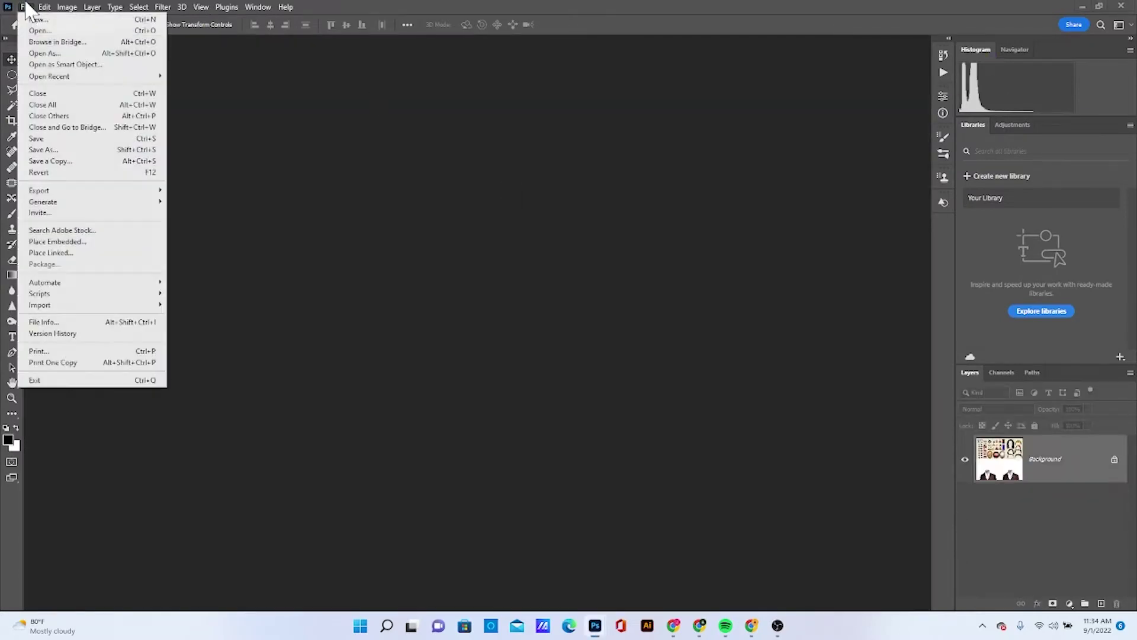
{"action": "left_click", "coordinate": [39, 30]}
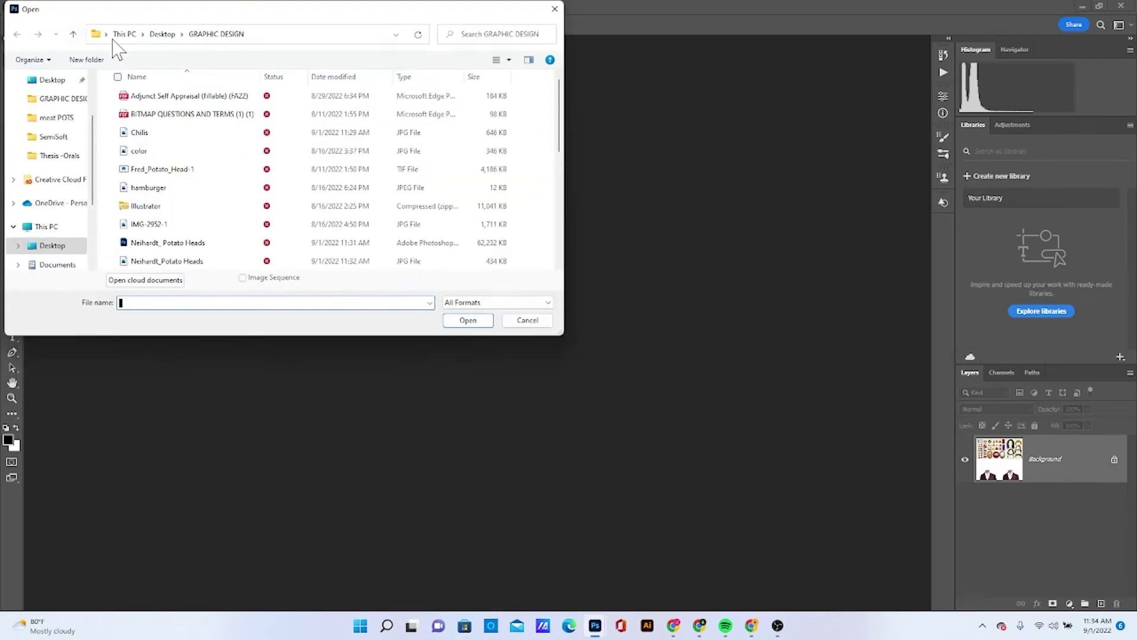
{"action": "scroll", "coordinate": [75, 90], "scroll_direction": "up", "scroll_amount": 2}
{"action": "left_click", "coordinate": [63, 104]}
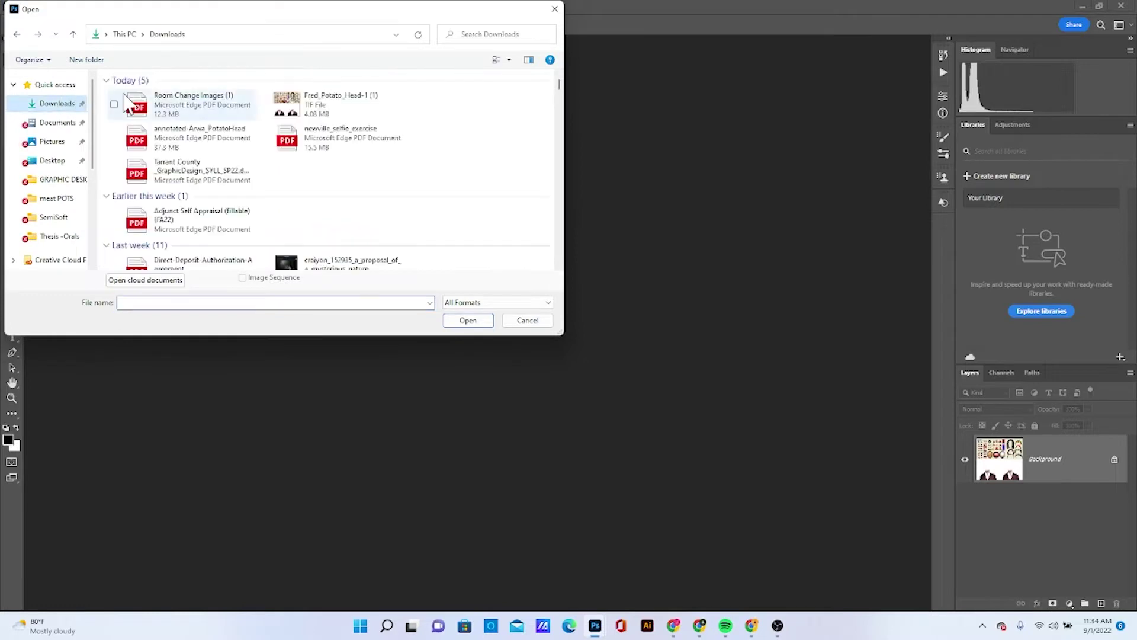
{"action": "left_click", "coordinate": [219, 110]}
{"action": "left_click", "coordinate": [454, 324]}
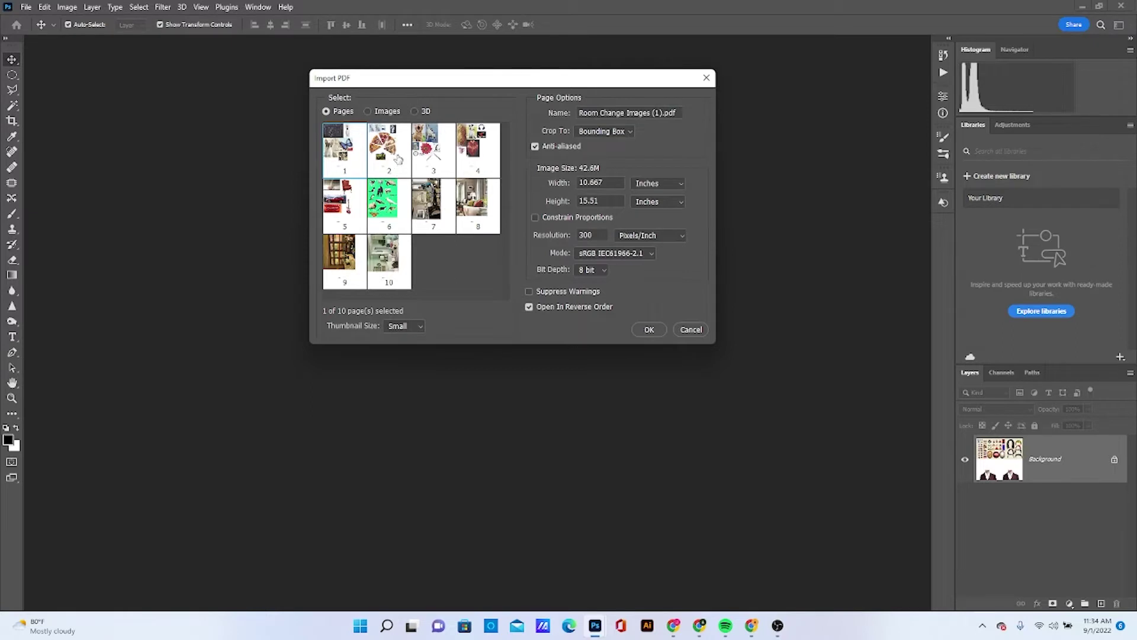
Step: Import all ten pages of the PDF and dock the floating document window into the main workspace
{"action": "left_click", "coordinate": [403, 273], "text": "shift"}
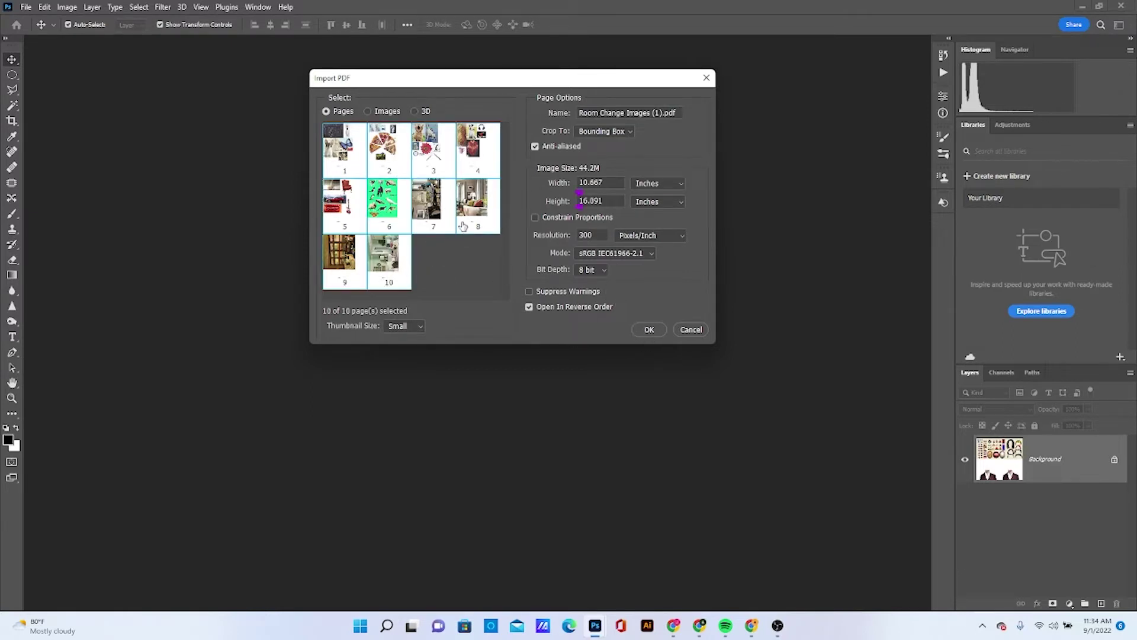
{"action": "left_click", "coordinate": [642, 330]}
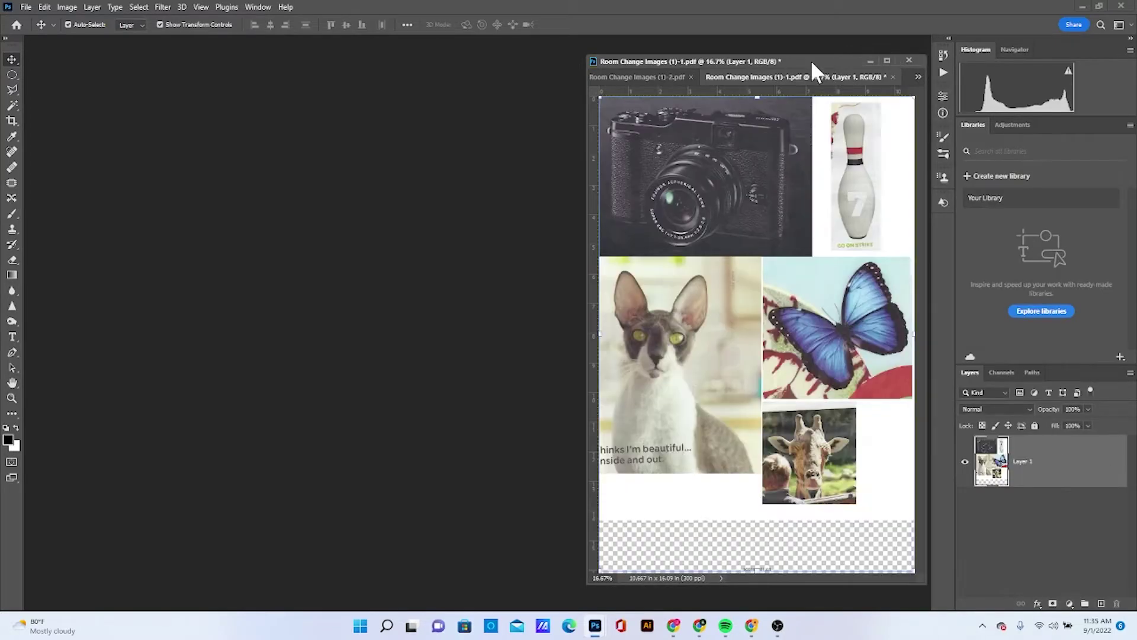
{"action": "left_click_drag", "start_coordinate": [811, 59], "coordinate": [266, 43]}
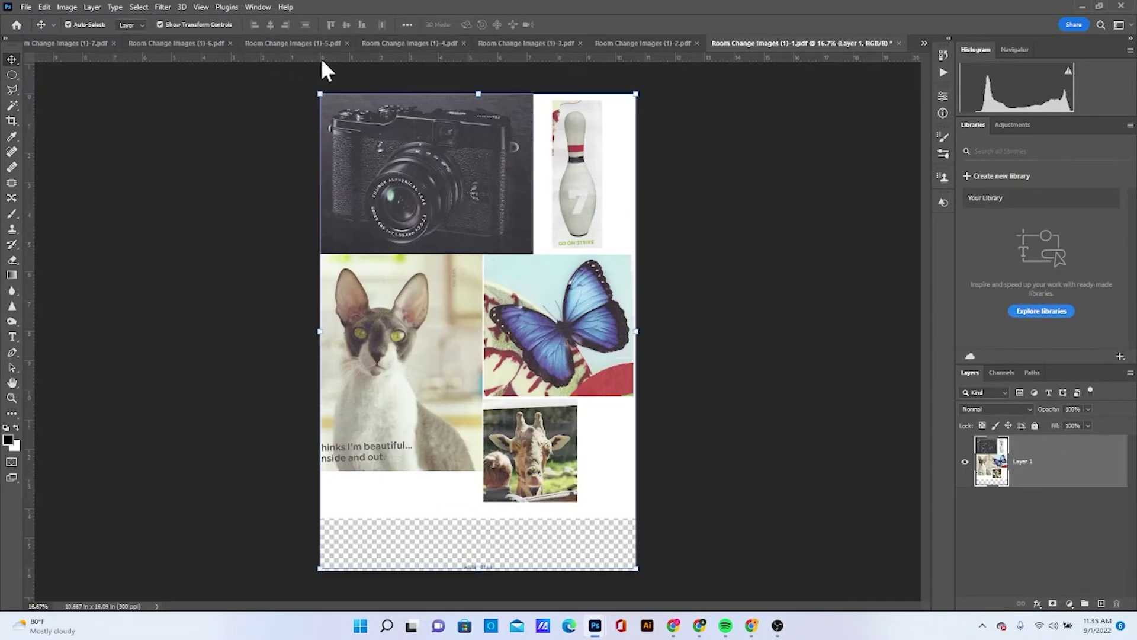
Step: Look through the imported object and room pages, including 9, 3, 4 and 8, and bring up page 7 with the dining room
{"action": "left_click", "coordinate": [924, 43]}
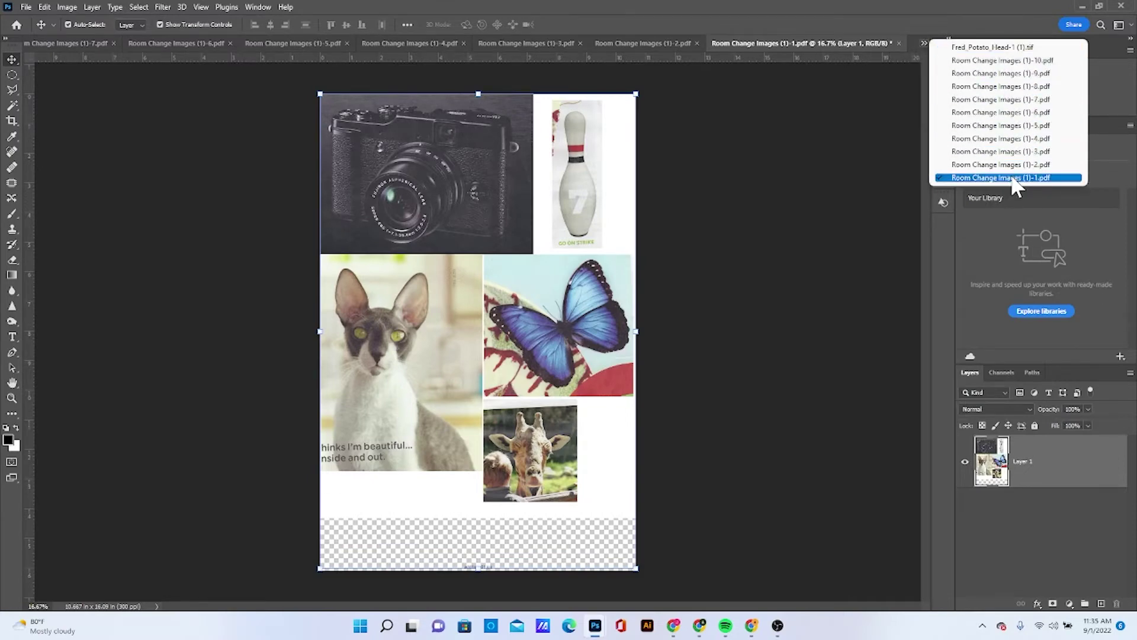
{"action": "left_click", "coordinate": [31, 9]}
{"action": "left_click", "coordinate": [258, 7]}
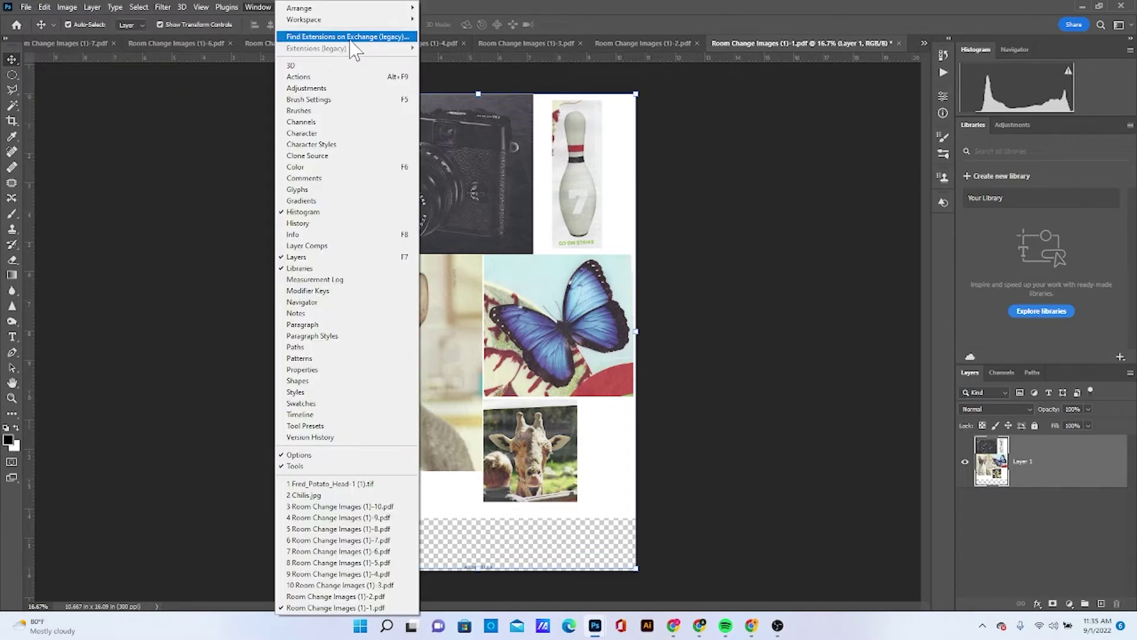
{"action": "left_click", "coordinate": [923, 41]}
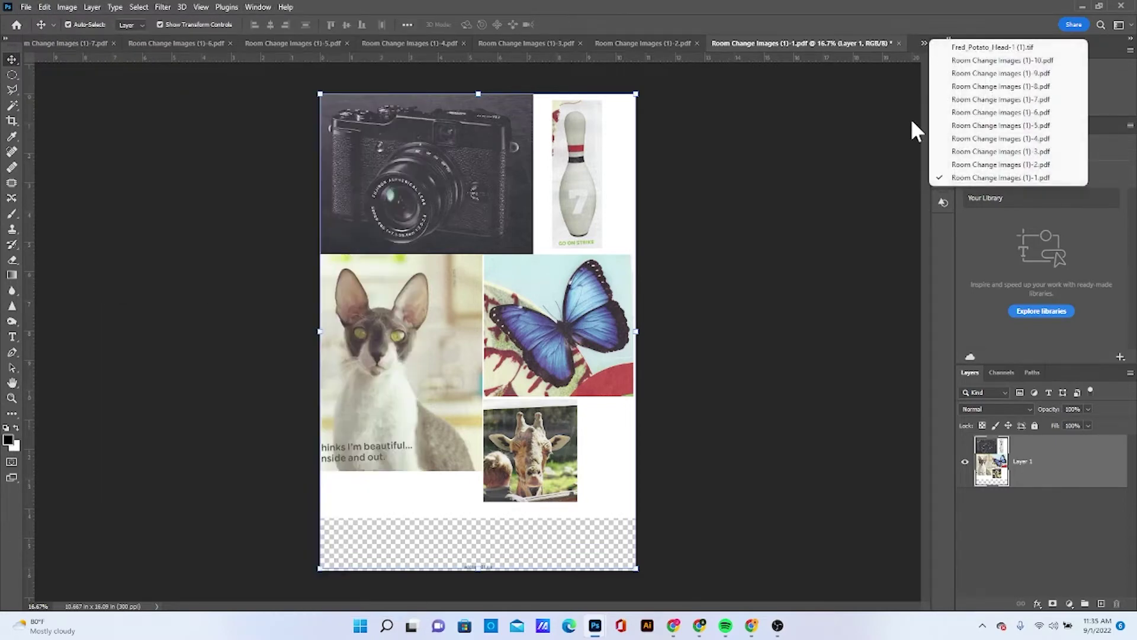
{"action": "left_click", "coordinate": [969, 73]}
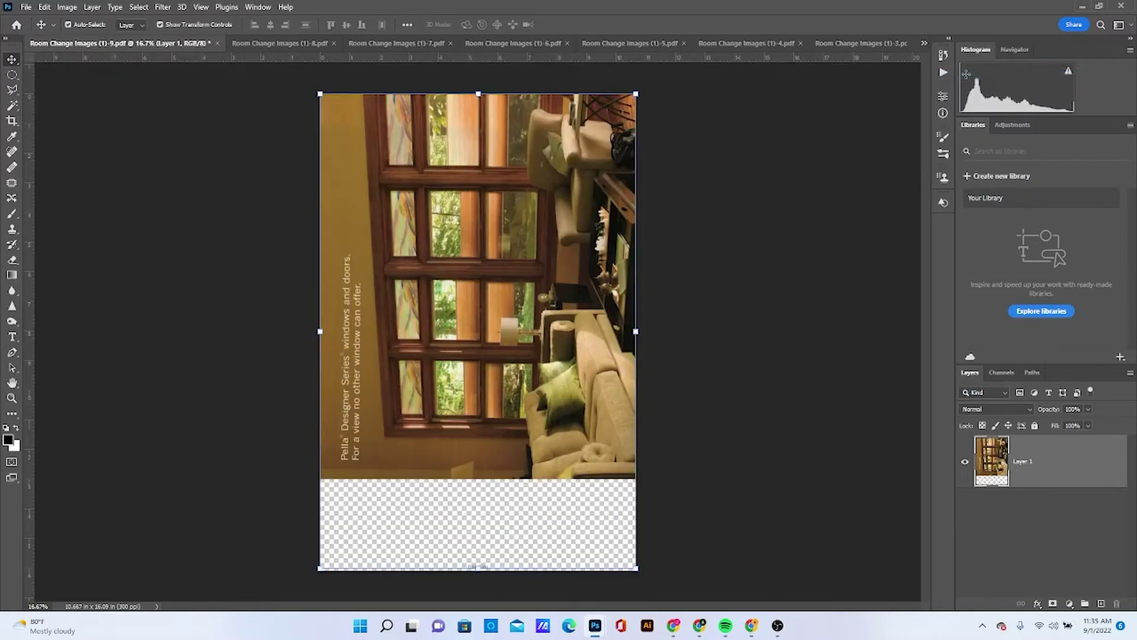
{"action": "left_click", "coordinate": [834, 43]}
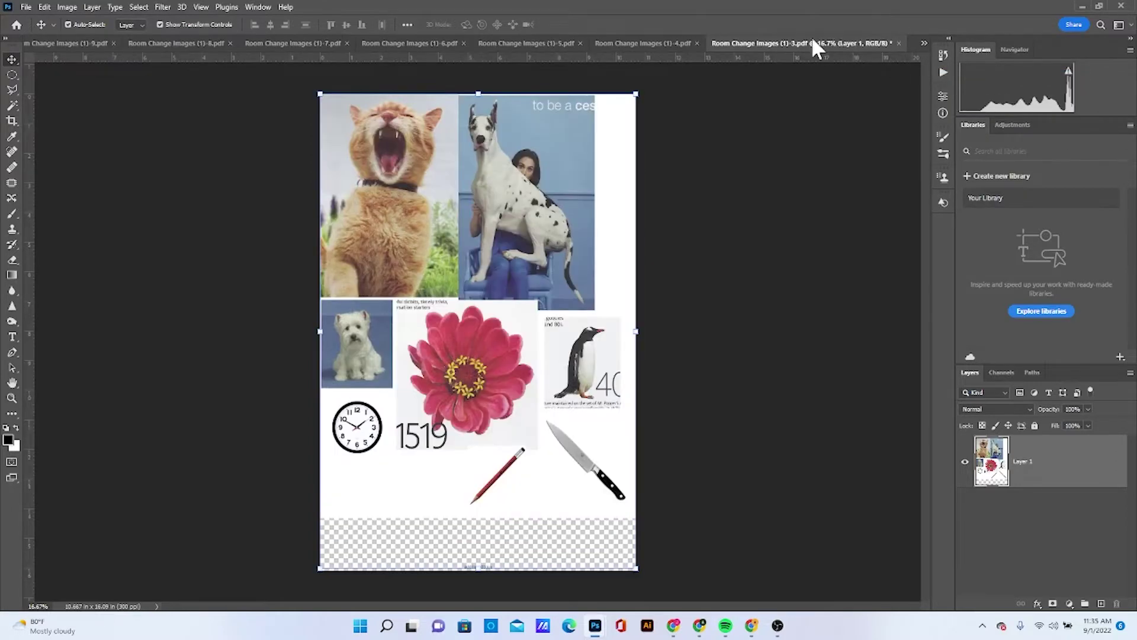
{"action": "left_click", "coordinate": [635, 43]}
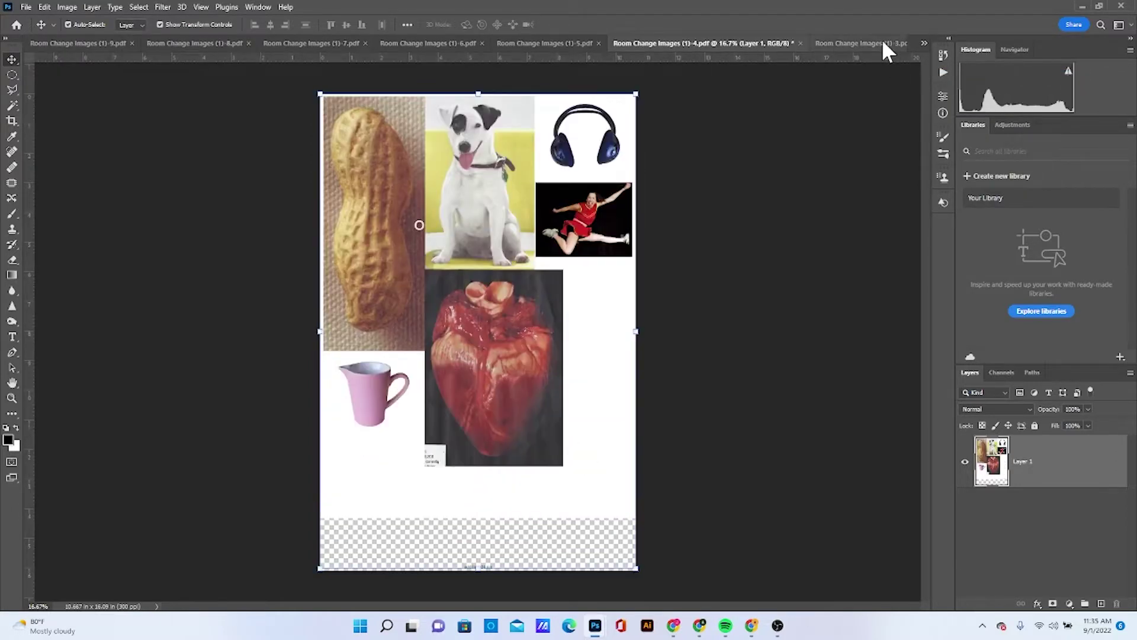
{"action": "left_click", "coordinate": [207, 43]}
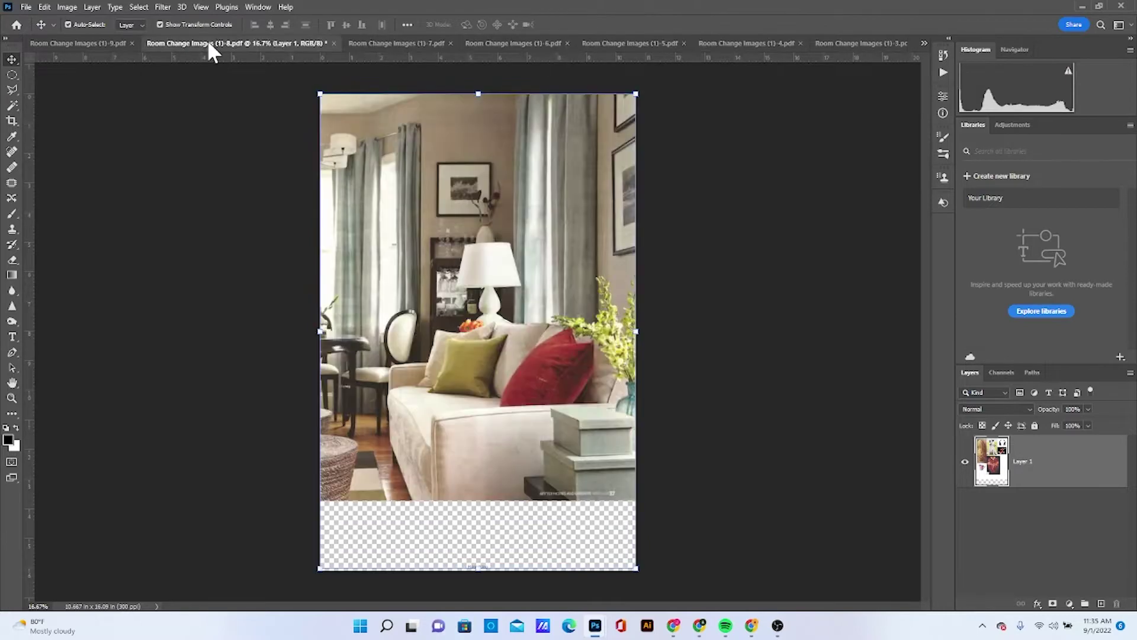
{"action": "left_click", "coordinate": [110, 42]}
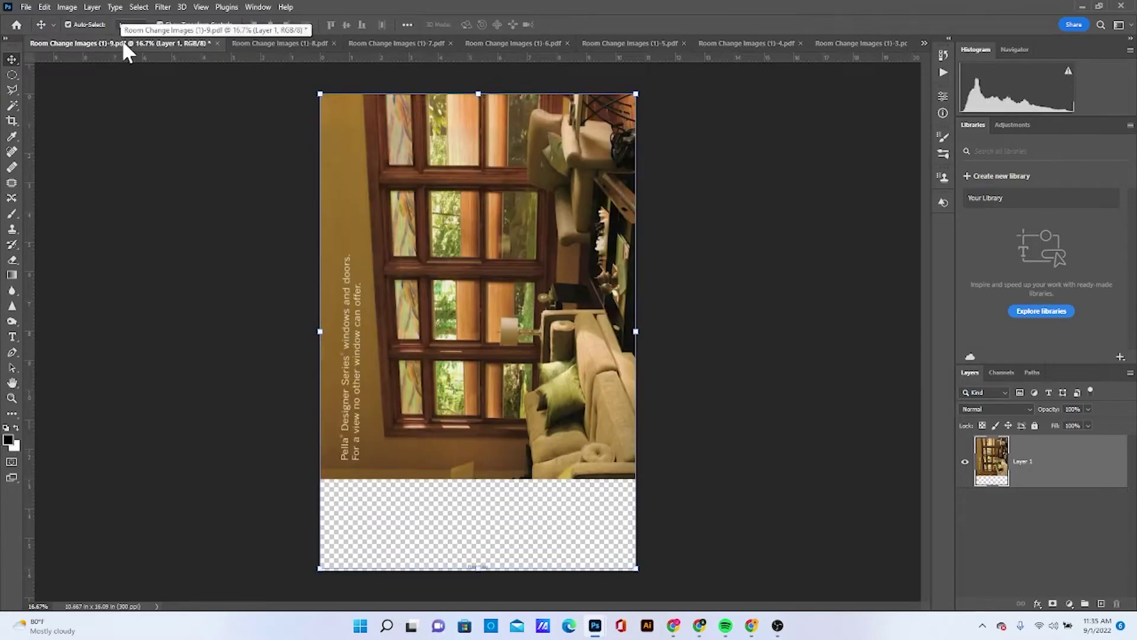
{"action": "left_click", "coordinate": [373, 43]}
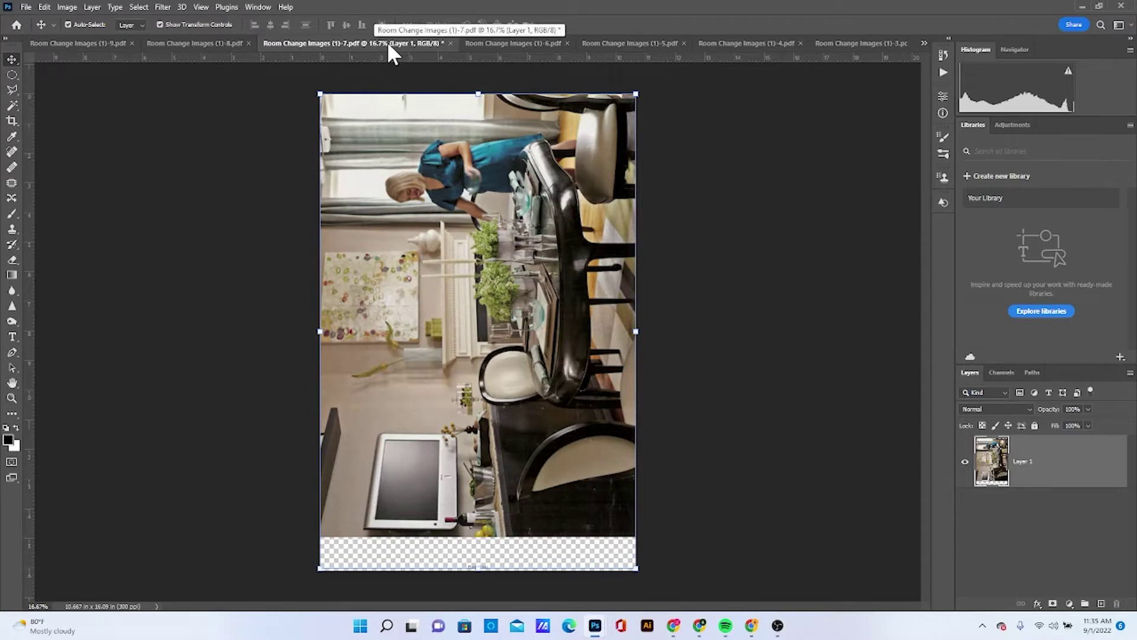
Step: Rotate the dining room image 90° clockwise and shift its layer left to cover the transparent strip along the left edge
{"action": "left_click", "coordinate": [75, 8]}
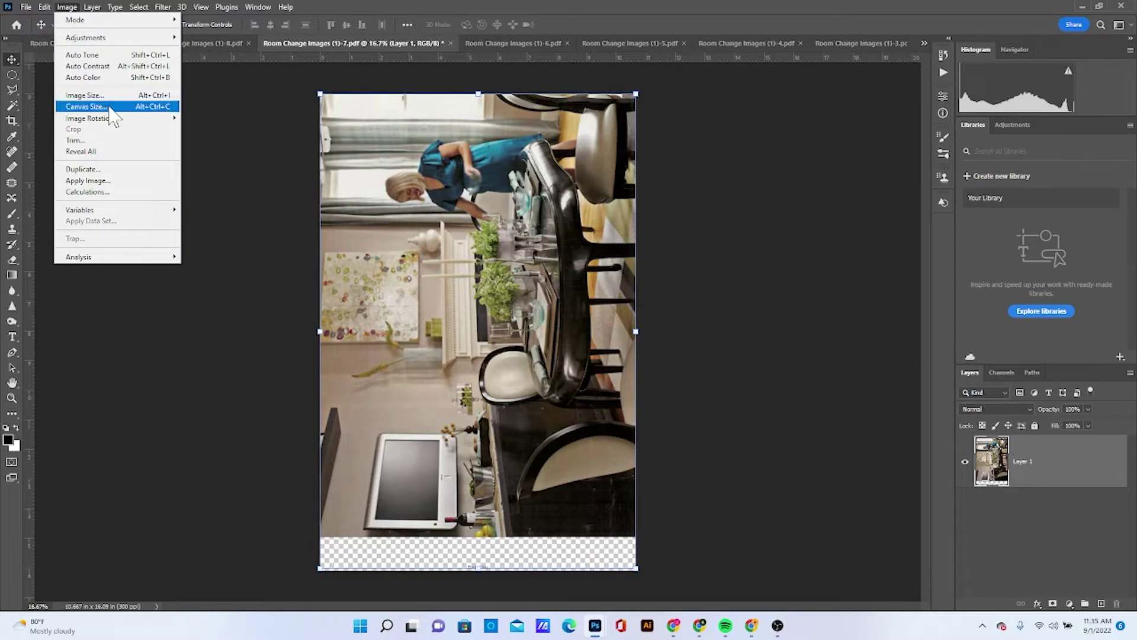
{"action": "mouse_move", "coordinate": [114, 119]}
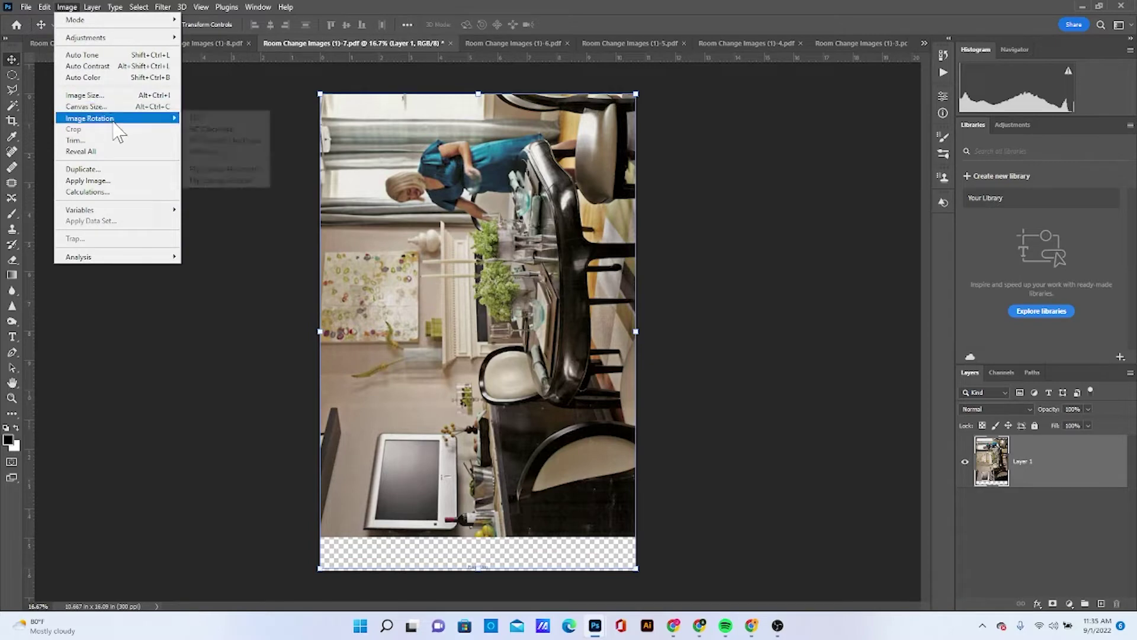
{"action": "left_click", "coordinate": [228, 137]}
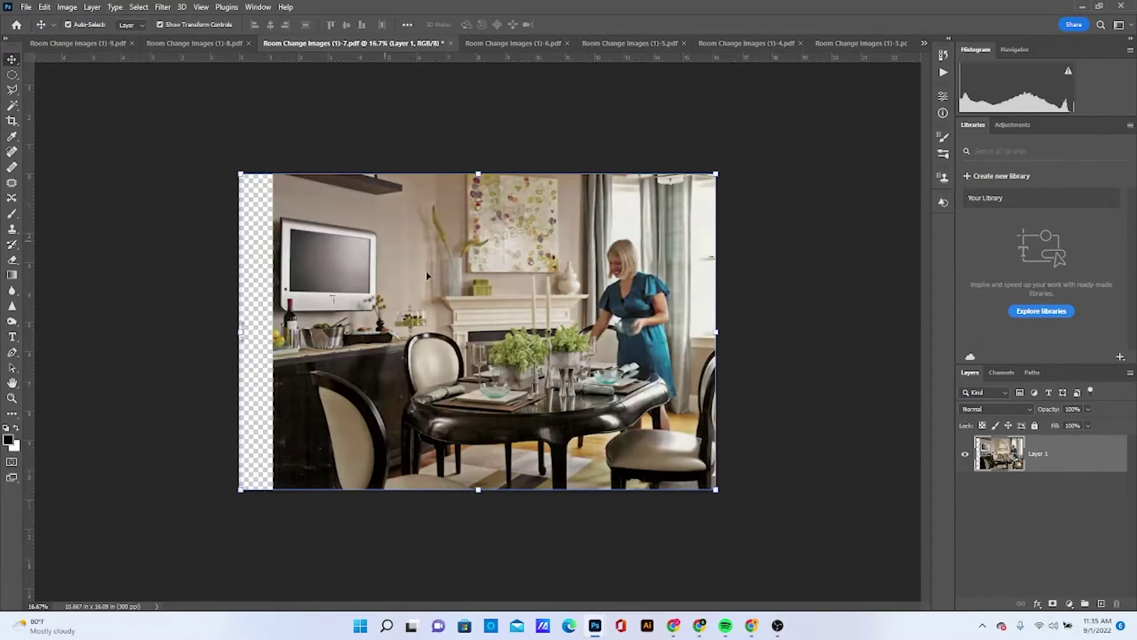
{"action": "left_click_drag", "start_coordinate": [461, 303], "coordinate": [424, 301]}
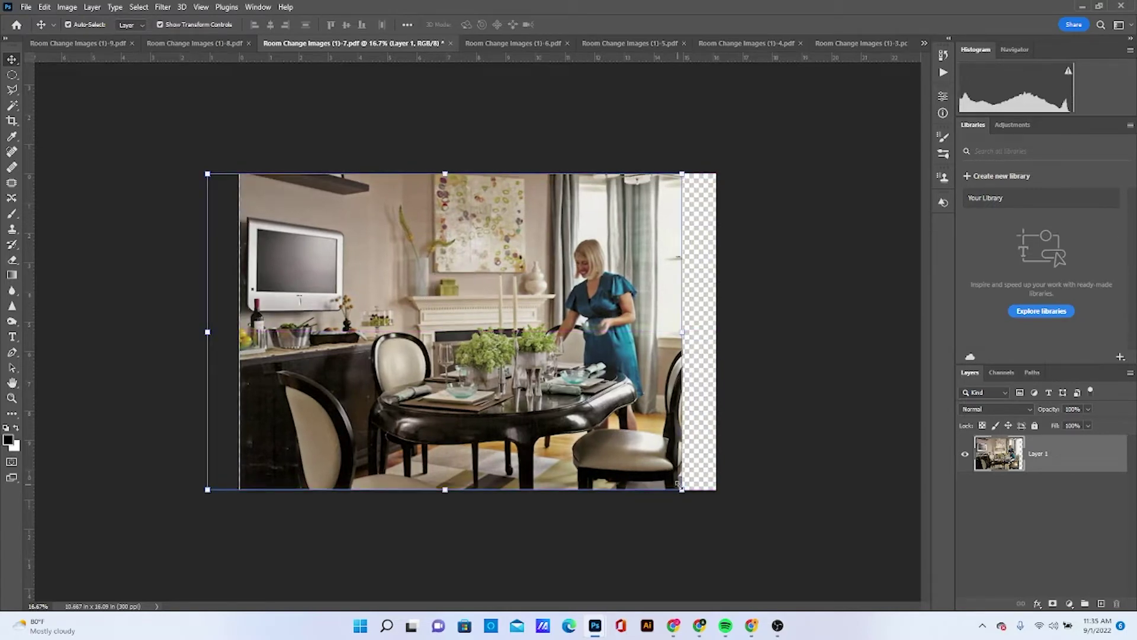
Step: Crop the transparent strip off the right side of the dining room image, leaving it about 15 inches wide
{"action": "left_click", "coordinate": [12, 120]}
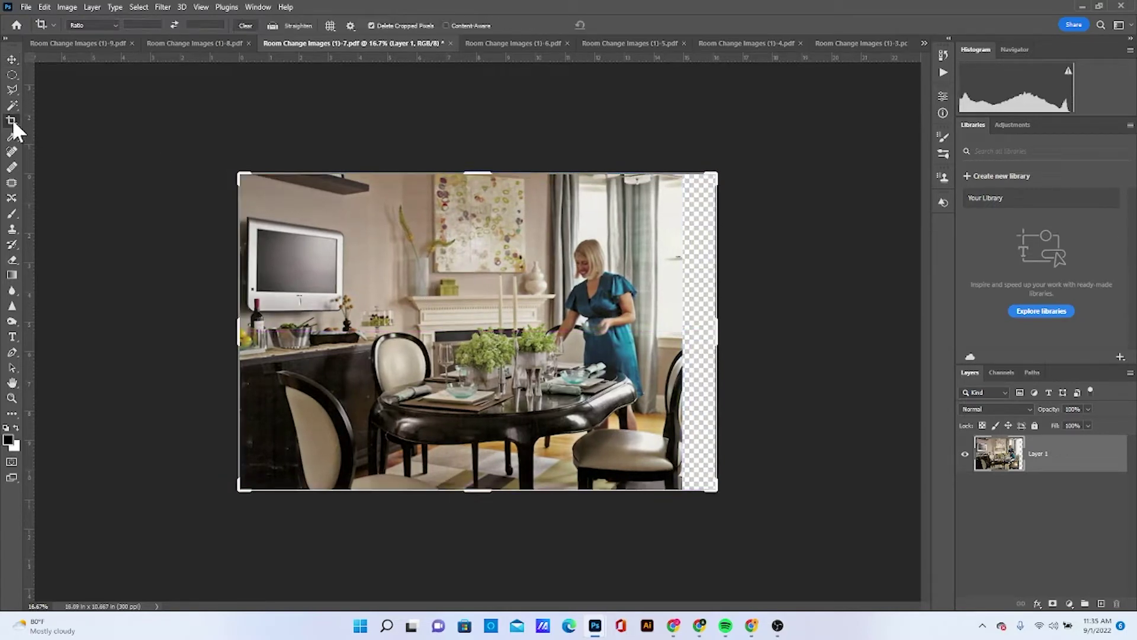
{"action": "left_click_drag", "start_coordinate": [719, 324], "coordinate": [701, 322]}
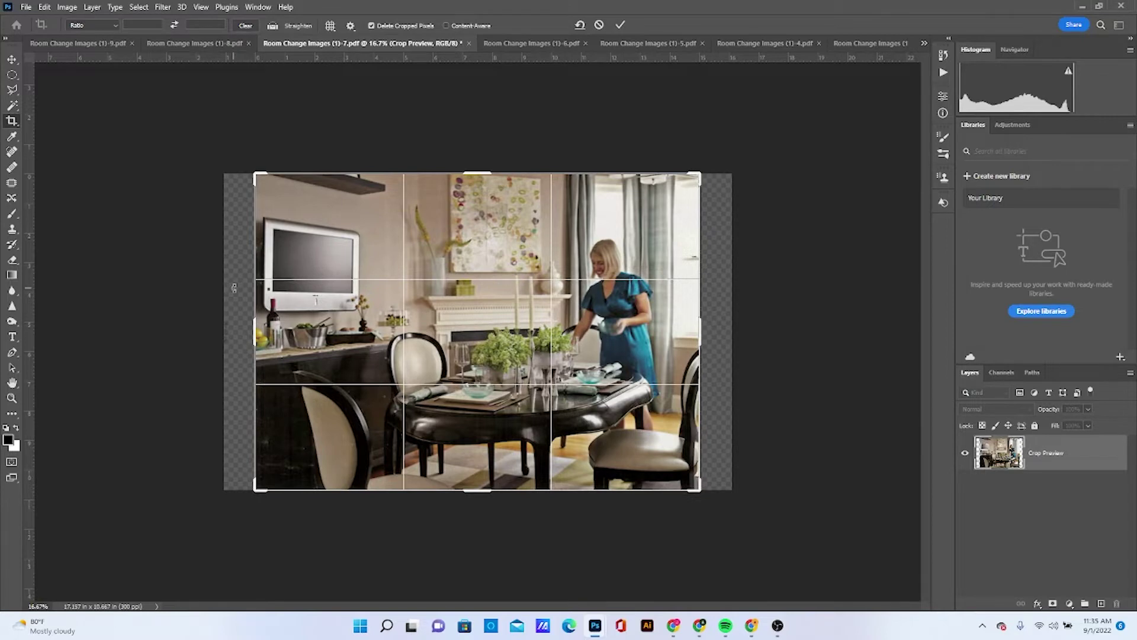
{"action": "key", "text": "Return"}
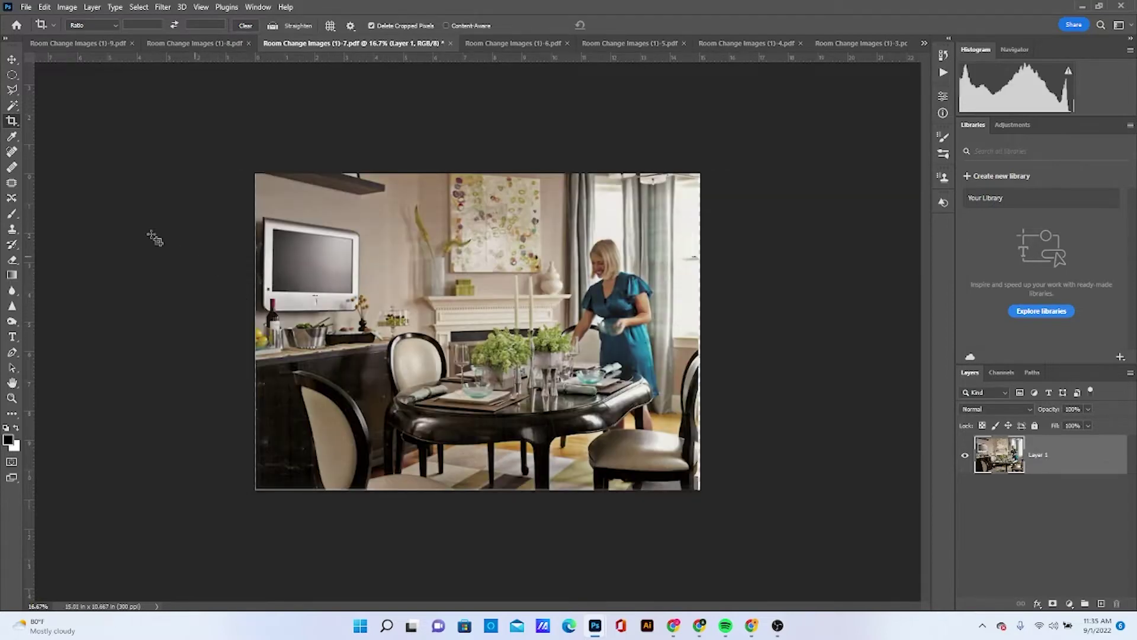
Step: Crop thin slivers off both sides of the dining room image, leaving it about 14.57 inches wide
{"action": "left_click", "coordinate": [12, 121]}
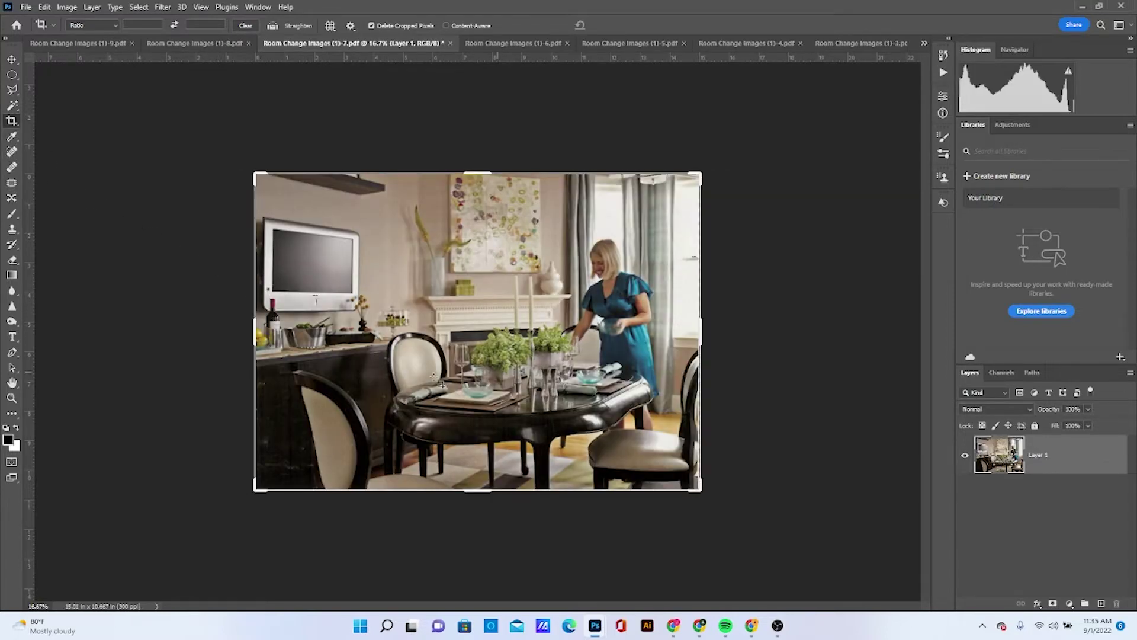
{"action": "left_click_drag", "start_coordinate": [258, 335], "coordinate": [261, 332]}
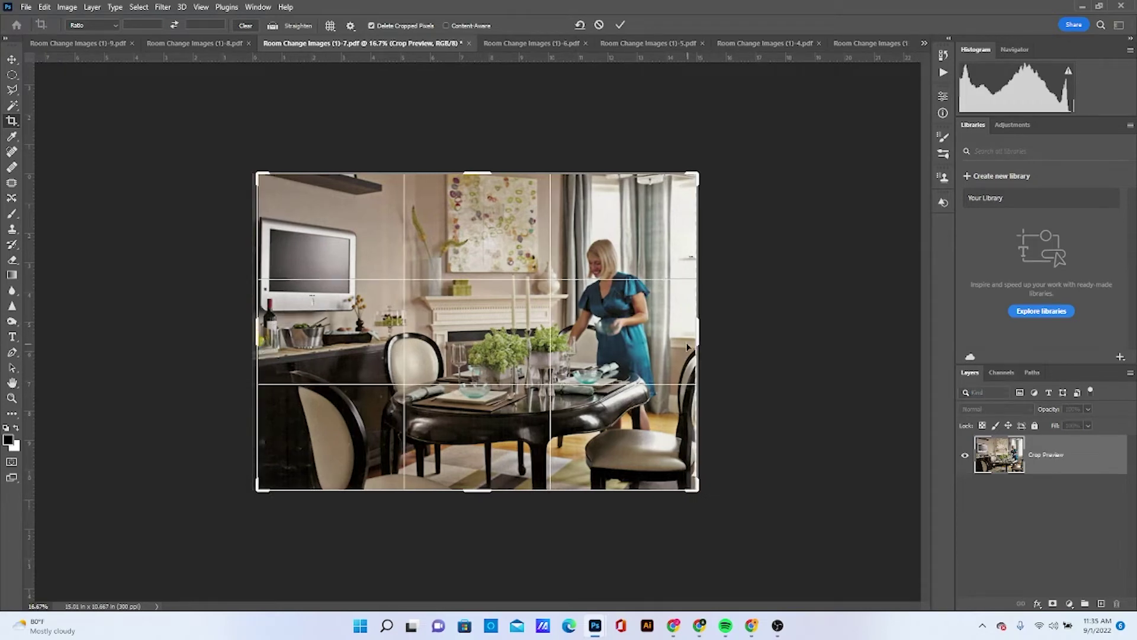
{"action": "left_click_drag", "start_coordinate": [695, 330], "coordinate": [692, 328]}
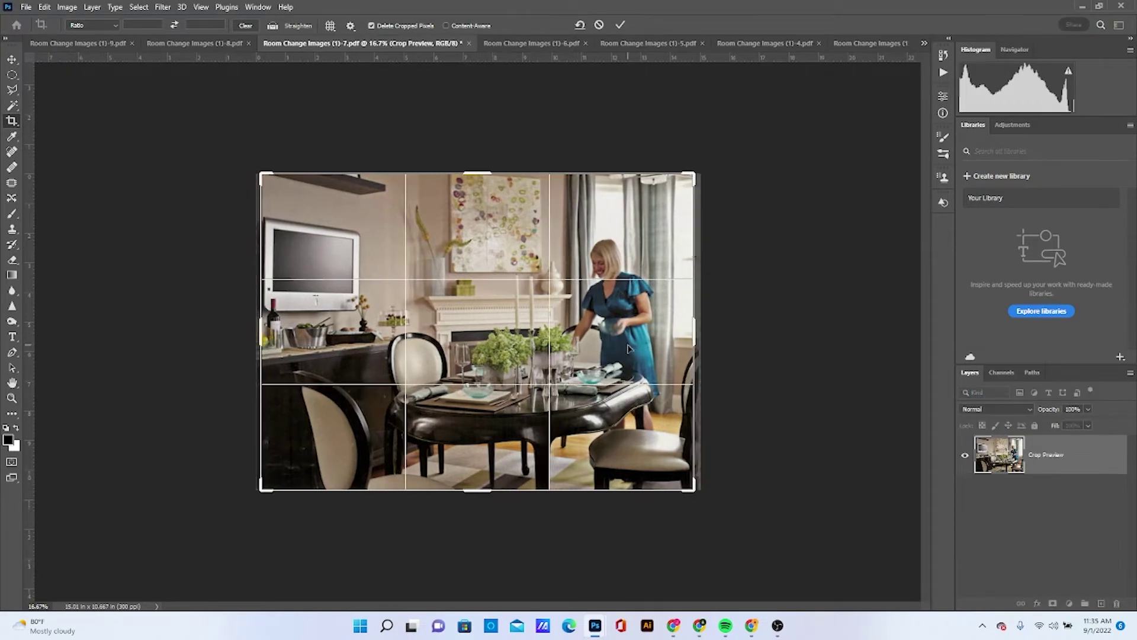
{"action": "key", "text": "Return"}
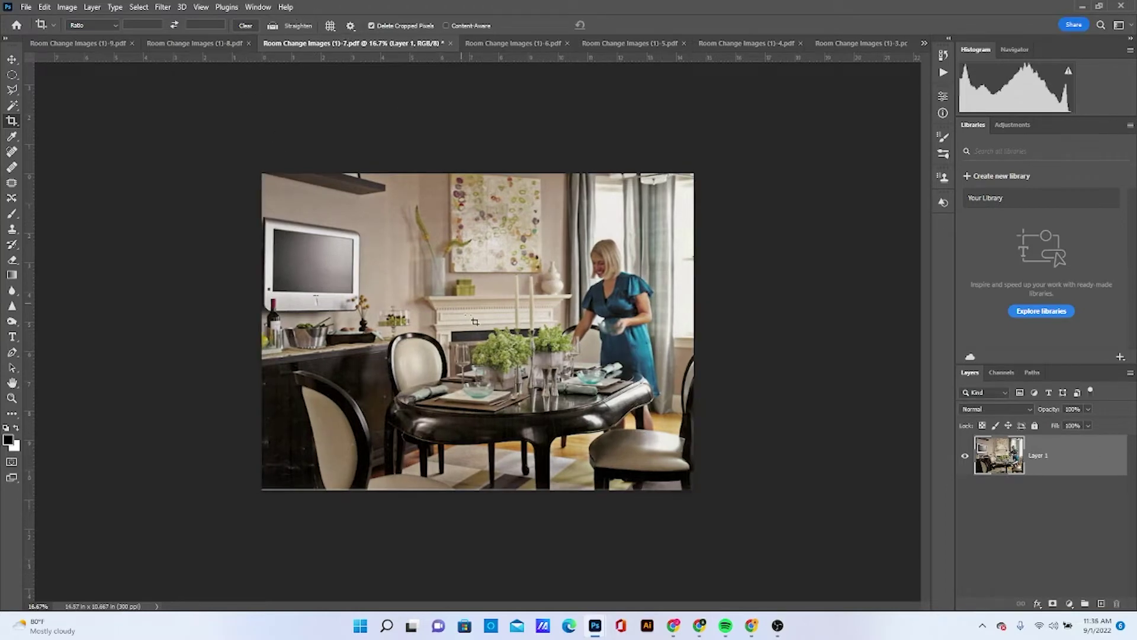
{"action": "left_click", "coordinate": [478, 394]}
{"action": "left_click_drag", "start_coordinate": [477, 494], "coordinate": [478, 488]}
{"action": "key", "text": "Return"}
Step: Resize the dining room image to 11 inches wide with proportions kept, at 300 pixels/inch
{"action": "left_click", "coordinate": [67, 7]}
{"action": "left_click", "coordinate": [94, 98]}
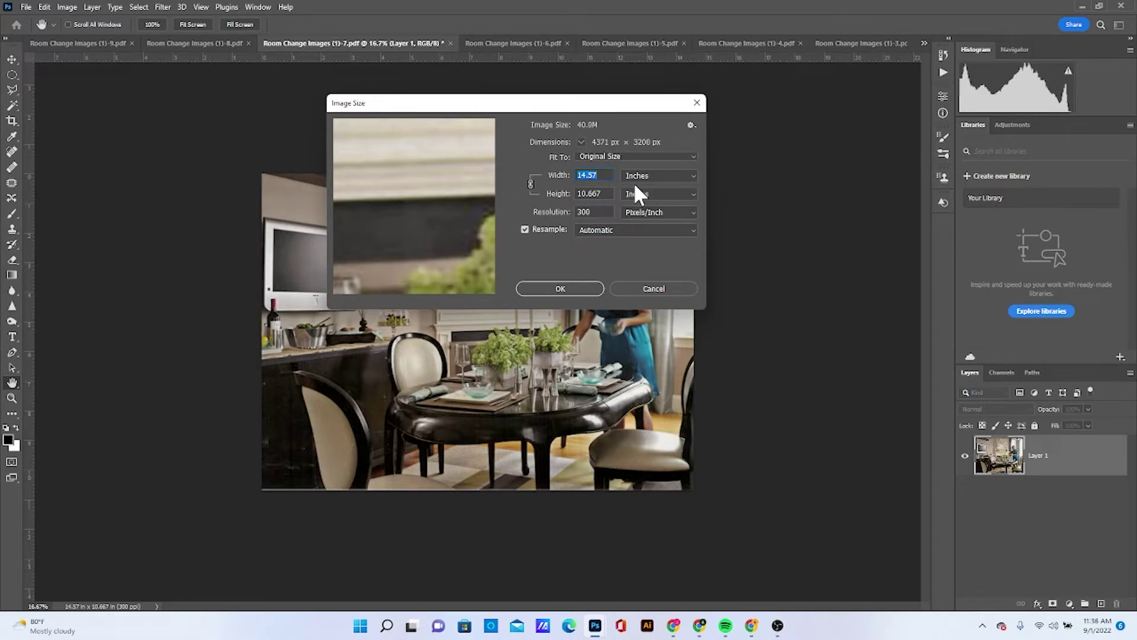
{"action": "type", "text": "11"}
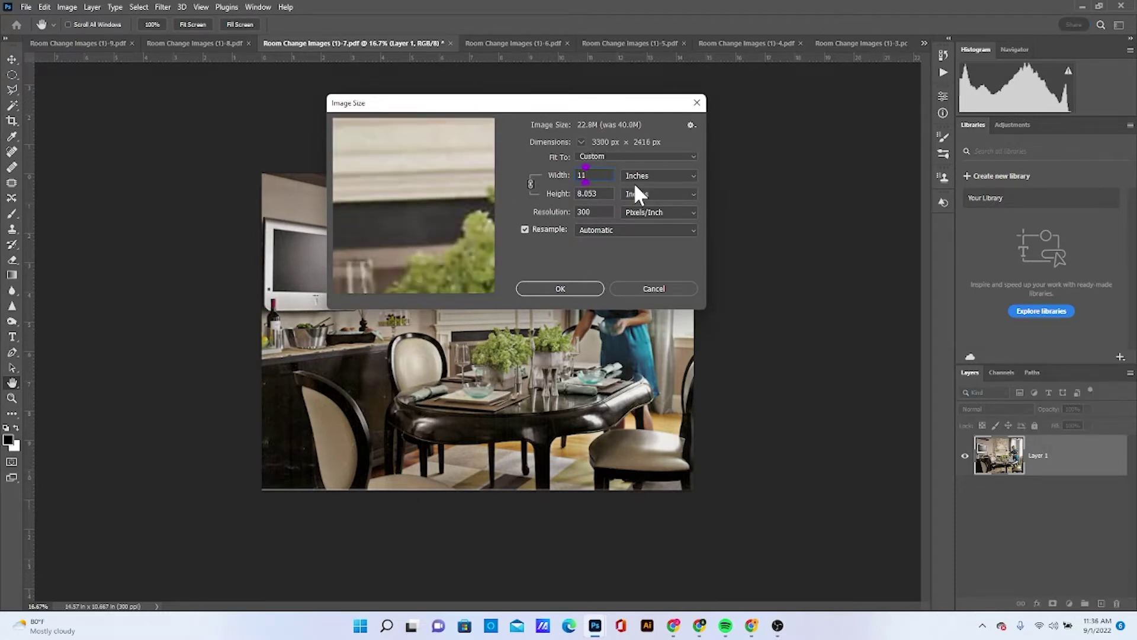
{"action": "left_click", "coordinate": [597, 194]}
{"action": "left_click", "coordinate": [573, 288]}
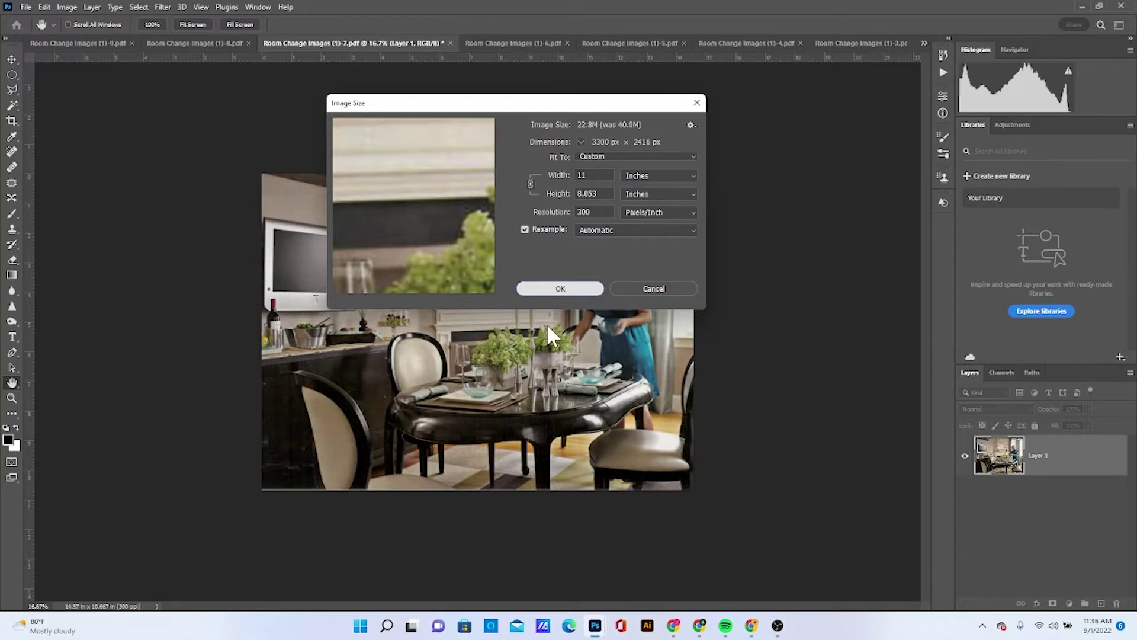
{"action": "key", "text": "c"}
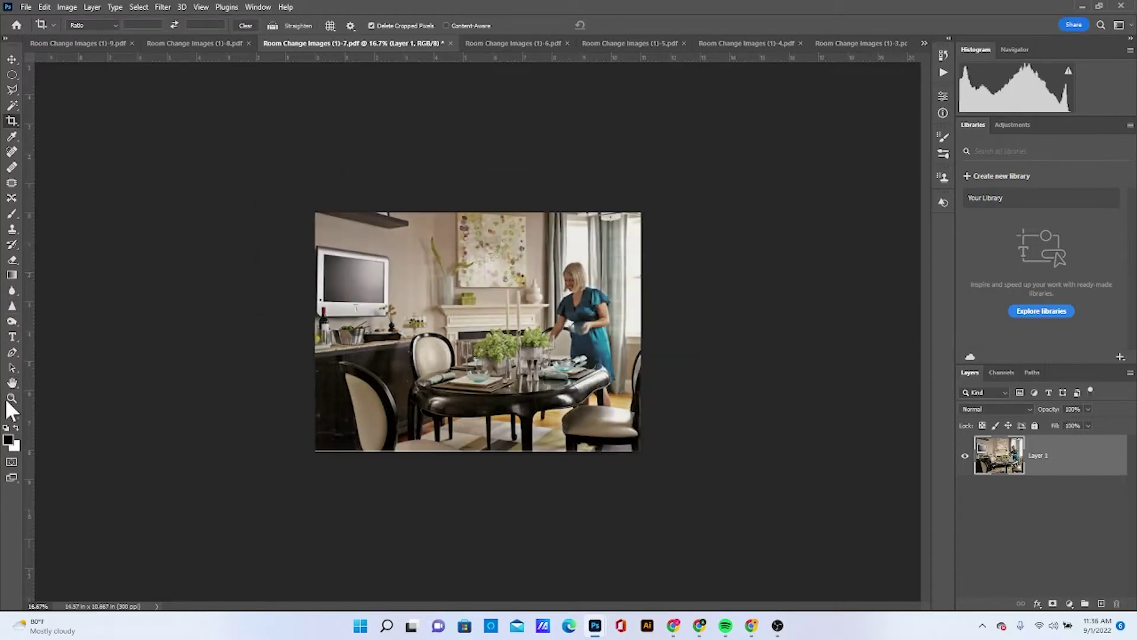
Step: Look through object pages 6, 5, 4 and 3, and float page 5 in its own window beside the page 7 dining room
{"action": "left_click", "coordinate": [8, 399]}
{"action": "left_click_drag", "start_coordinate": [511, 305], "coordinate": [542, 327]}
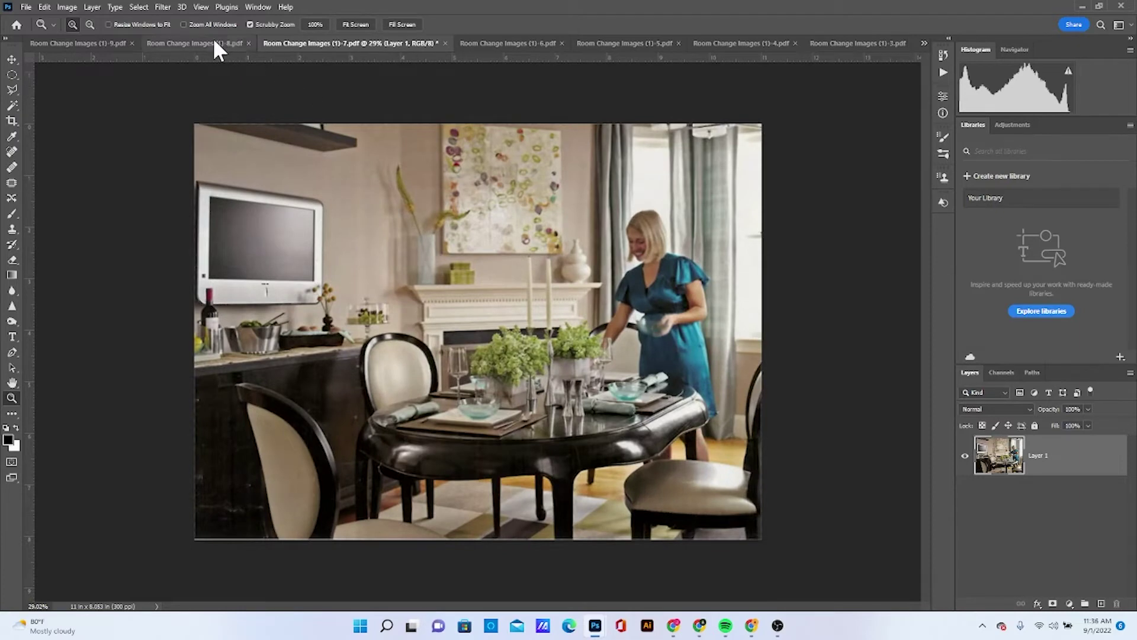
{"action": "left_click", "coordinate": [509, 44]}
{"action": "left_click", "coordinate": [642, 44]}
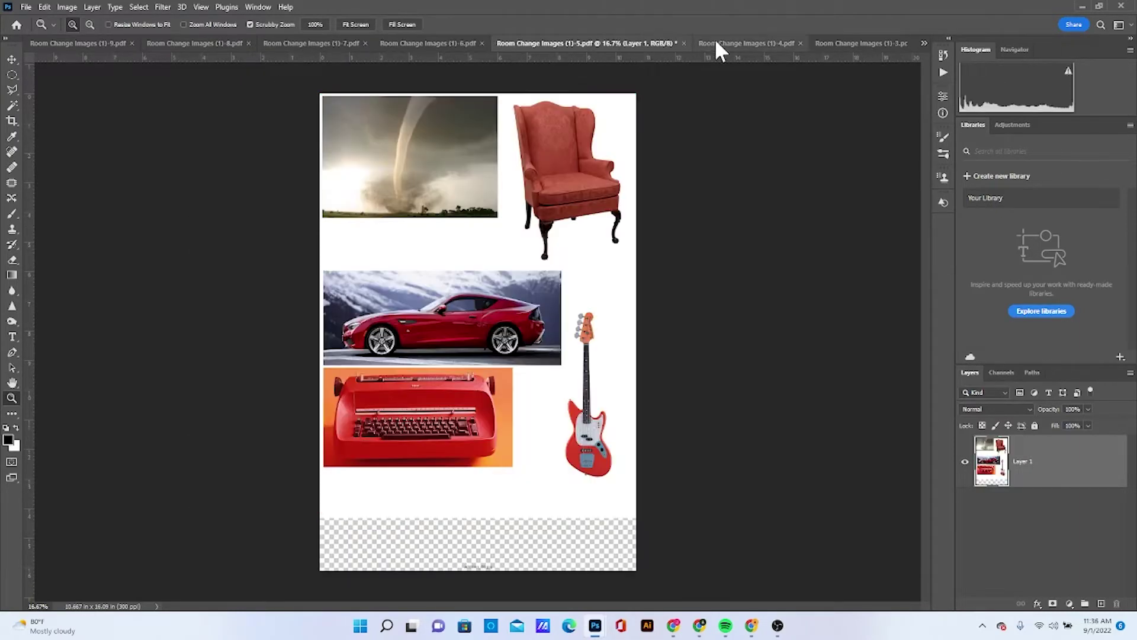
{"action": "left_click", "coordinate": [746, 40]}
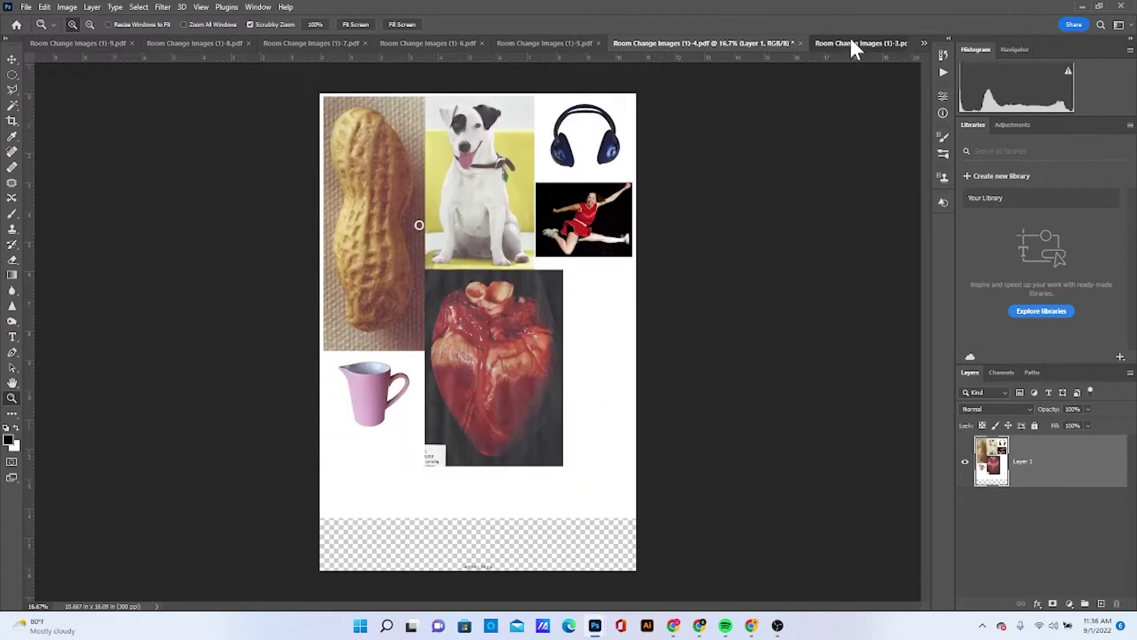
{"action": "left_click", "coordinate": [849, 39]}
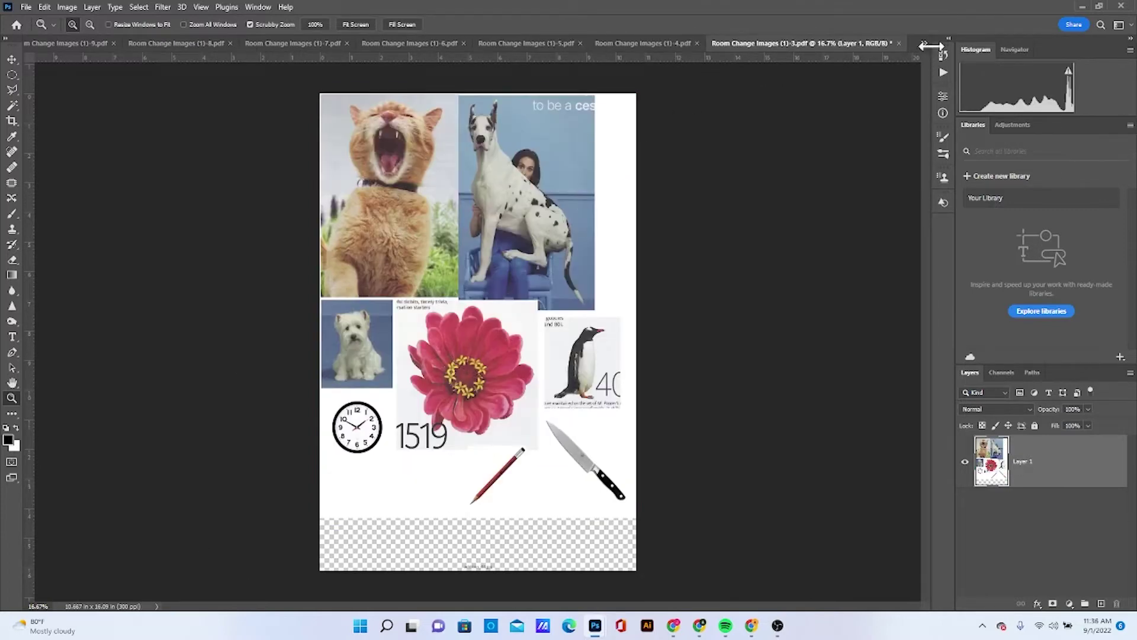
{"action": "left_click", "coordinate": [533, 45]}
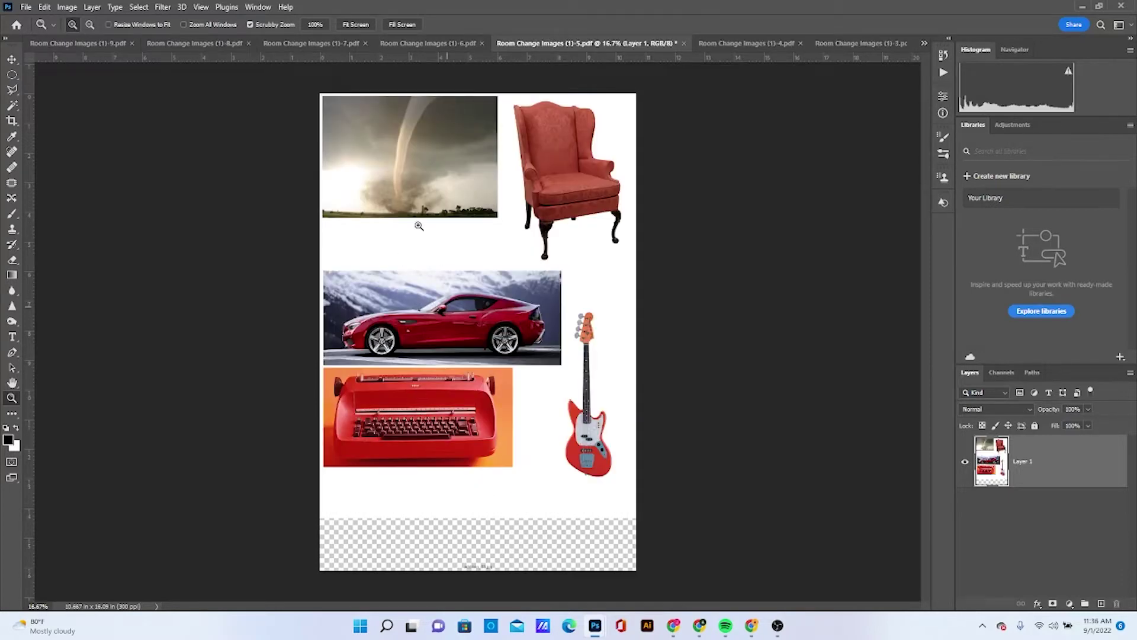
{"action": "left_click_drag", "start_coordinate": [545, 43], "coordinate": [672, 71]}
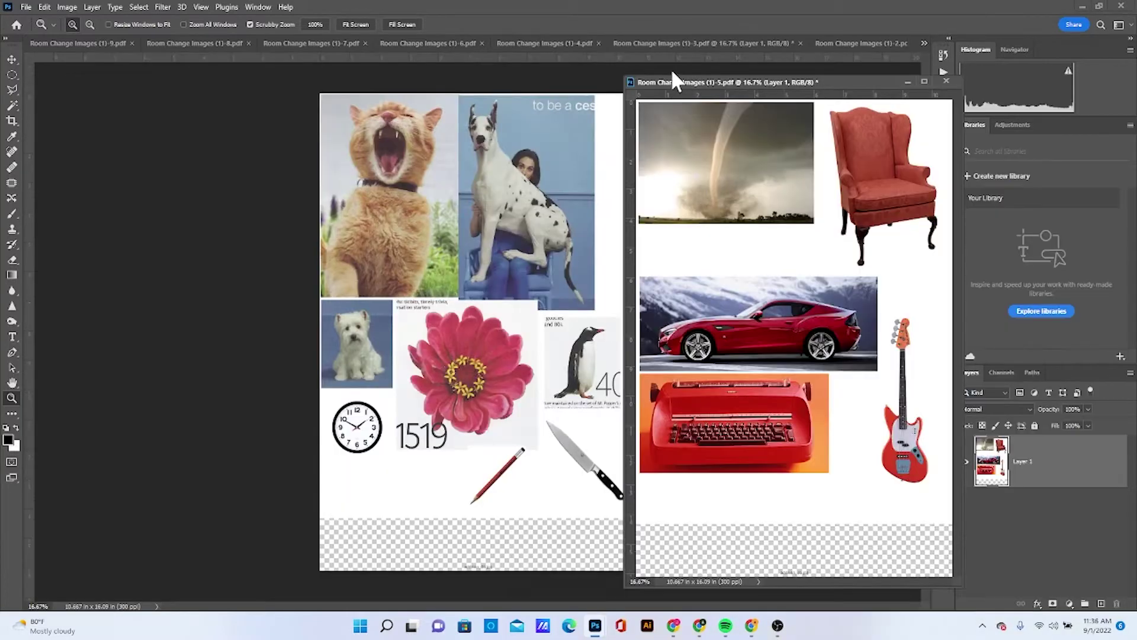
{"action": "left_click", "coordinate": [205, 44]}
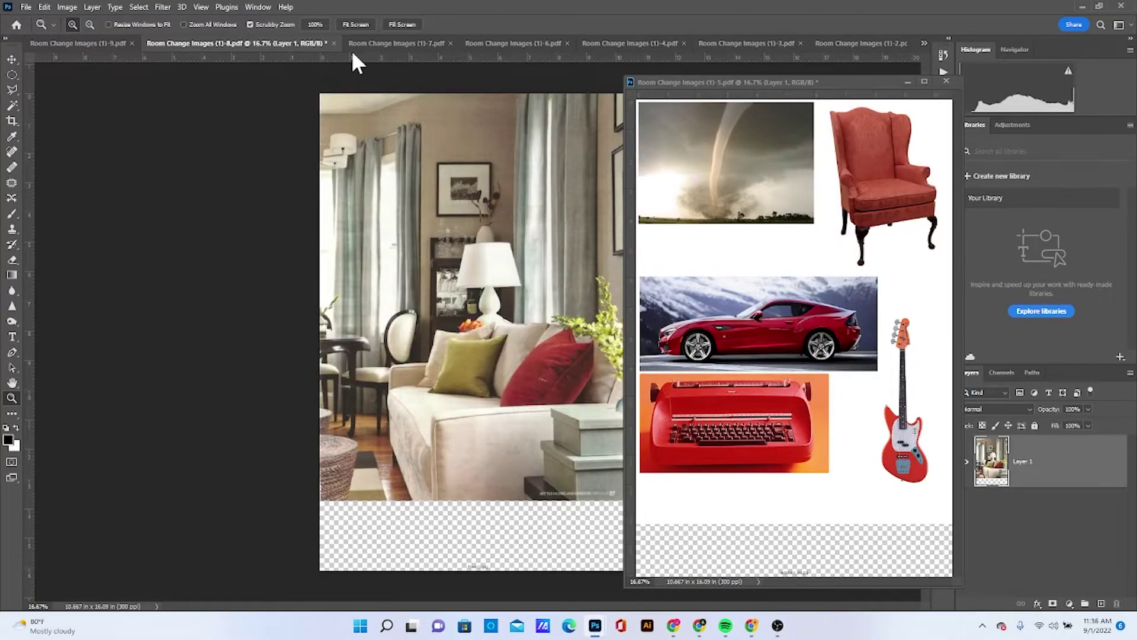
{"action": "left_click", "coordinate": [385, 44]}
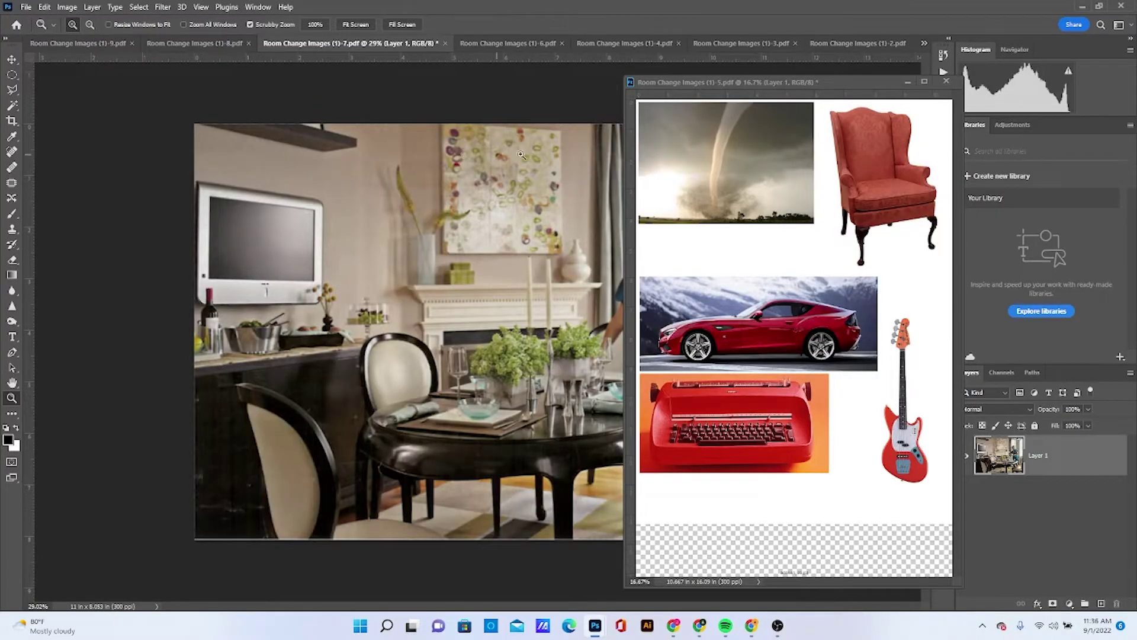
Step: Select the red typewriter picture on page 5 with a rectangular marquee and copy it into the dining room image over the TV
{"action": "left_click", "coordinate": [11, 75]}
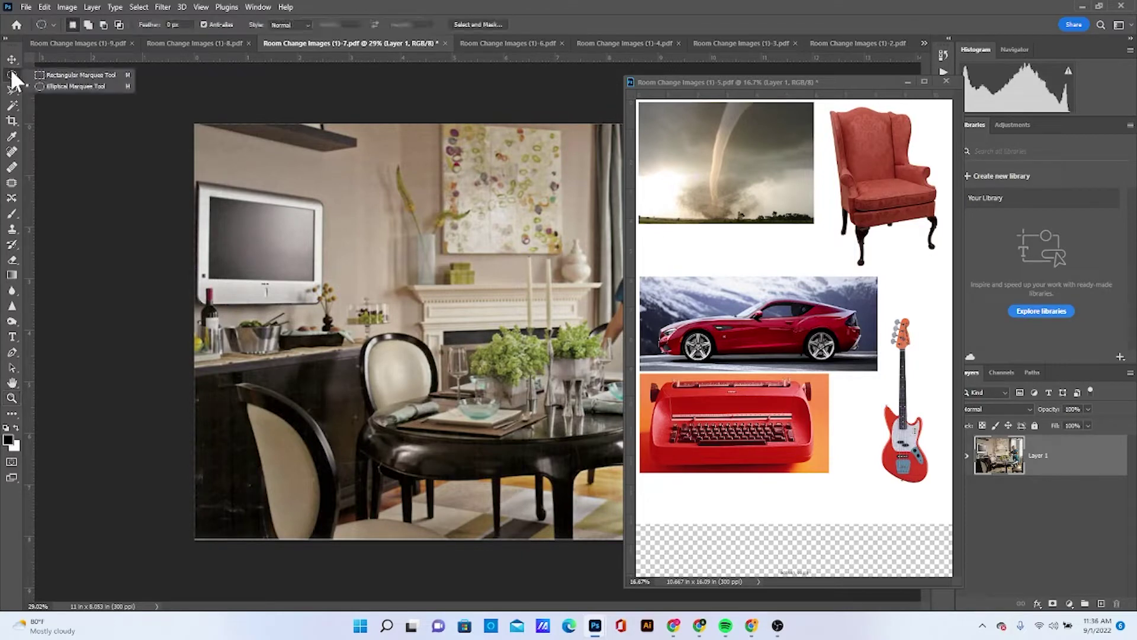
{"action": "left_click", "coordinate": [65, 75]}
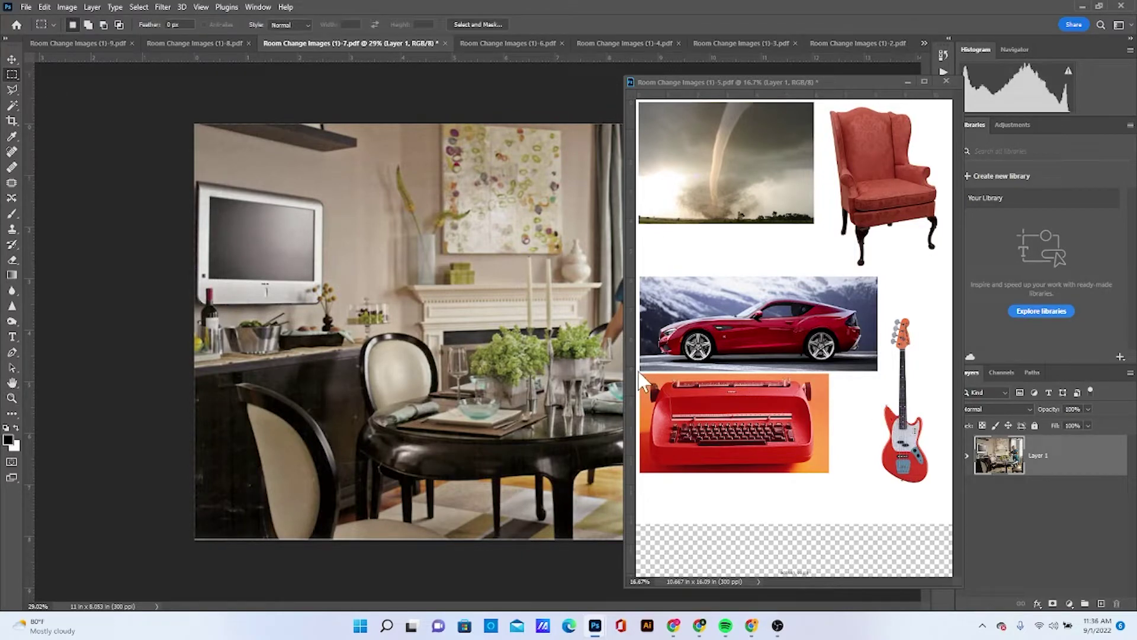
{"action": "left_click", "coordinate": [644, 385]}
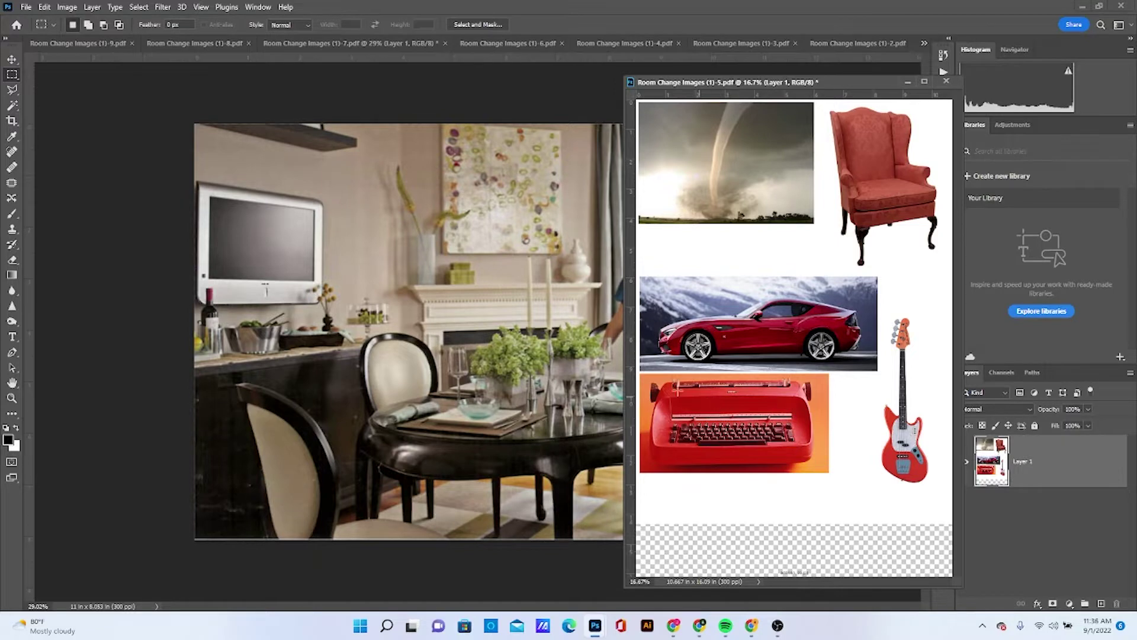
{"action": "left_click_drag", "start_coordinate": [640, 375], "coordinate": [825, 474]}
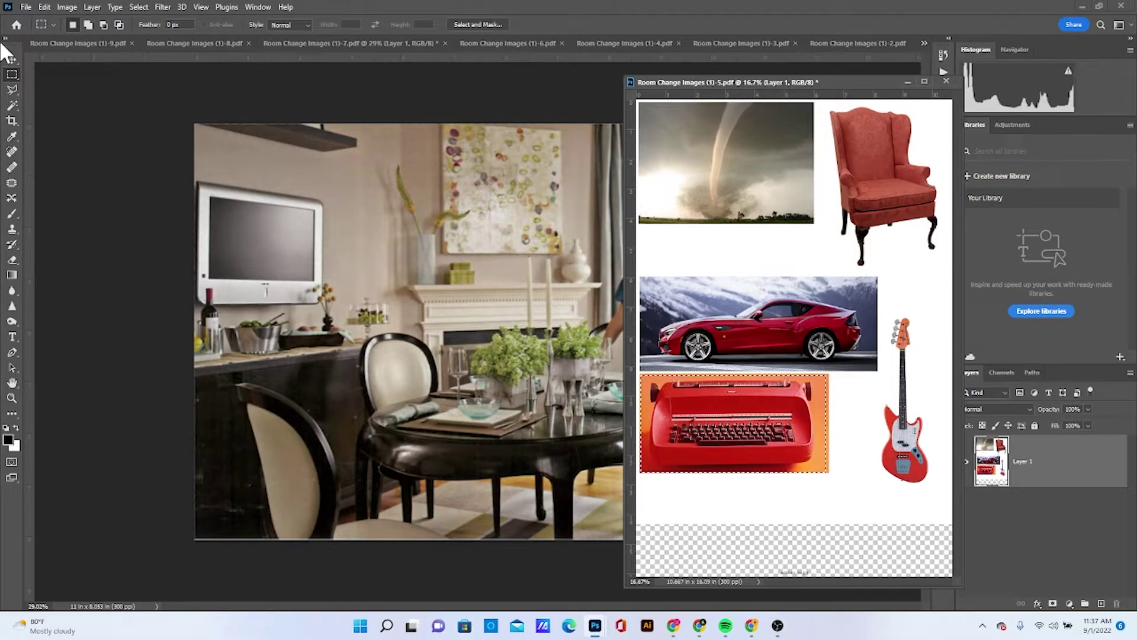
{"action": "left_click", "coordinate": [11, 59]}
{"action": "left_click_drag", "start_coordinate": [764, 452], "coordinate": [374, 352]}
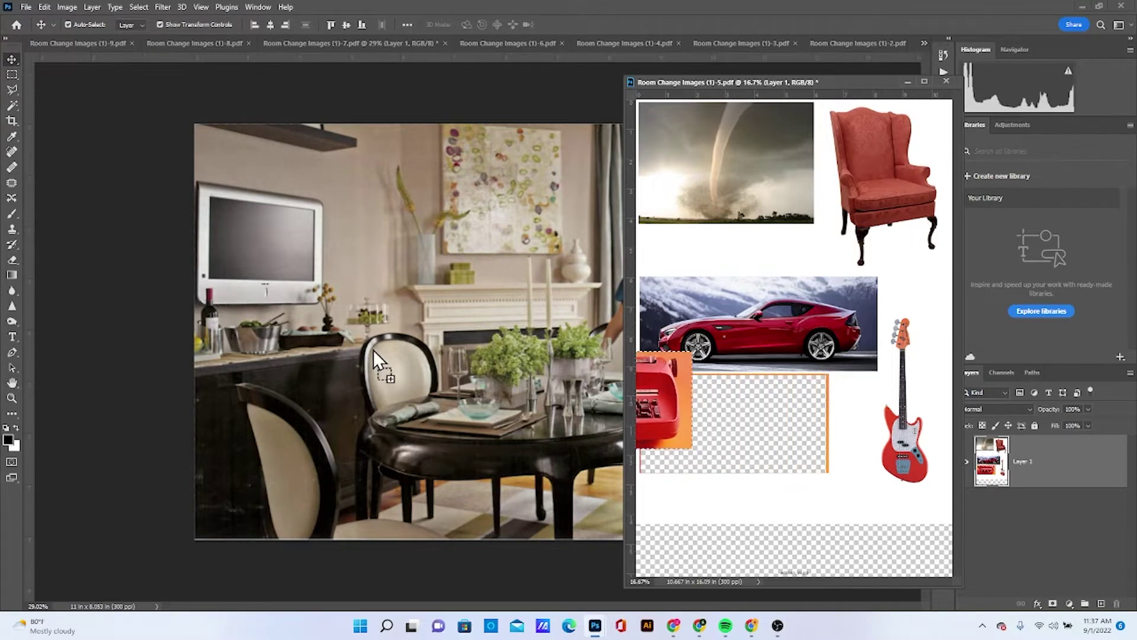
{"action": "left_click_drag", "start_coordinate": [270, 291], "coordinate": [271, 293]}
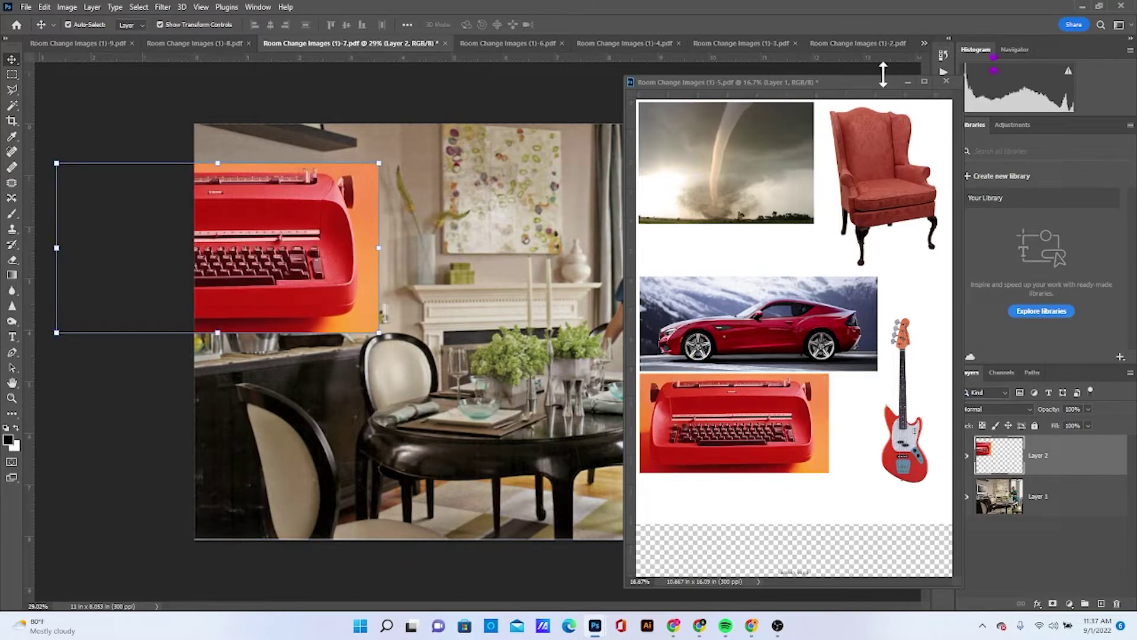
Step: Minimize the floating page 5 window, scale the typewriter picture proportionally to about 34% and place it over the TV screen
{"action": "left_click", "coordinate": [907, 82]}
{"action": "left_click_drag", "start_coordinate": [257, 229], "coordinate": [414, 271]}
{"action": "left_click_drag", "start_coordinate": [537, 206], "coordinate": [310, 215]}
{"action": "left_click_drag", "start_coordinate": [378, 194], "coordinate": [276, 230]}
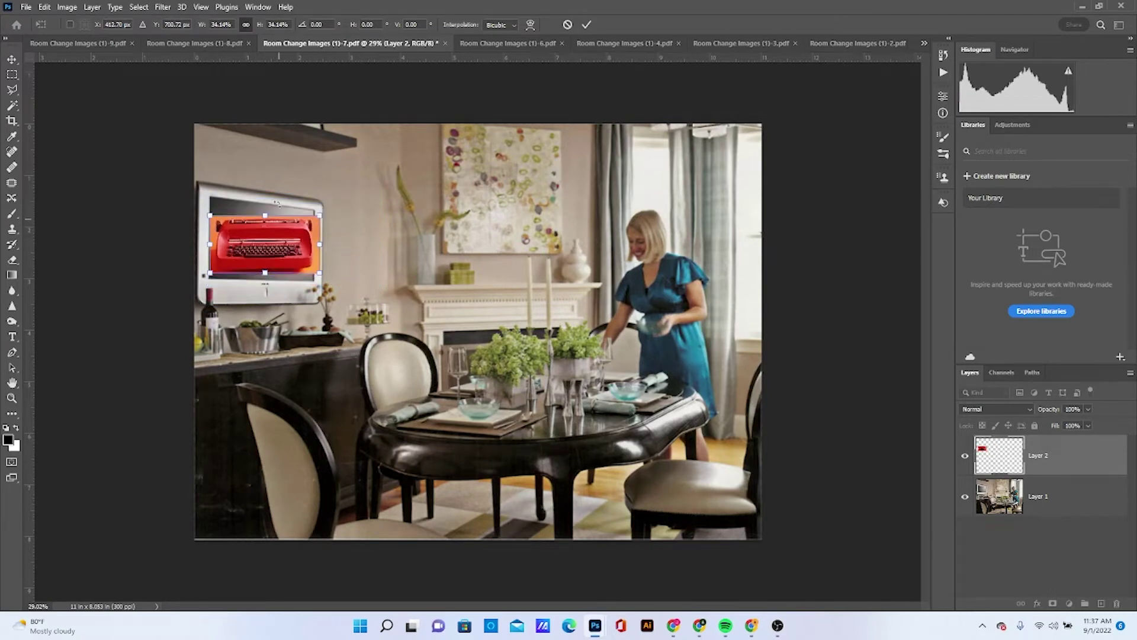
Step: Warp the typewriter picture, pulling its corners onto the corners of the TV screen
{"action": "left_click", "coordinate": [44, 6]}
{"action": "mouse_move", "coordinate": [77, 278]}
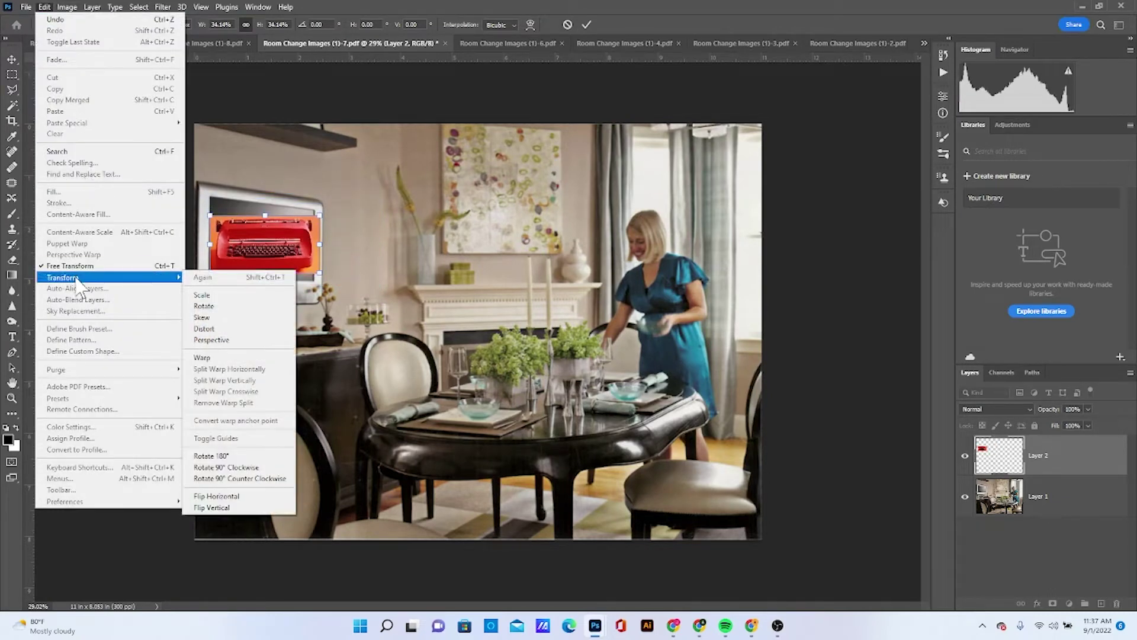
{"action": "left_click", "coordinate": [239, 357]}
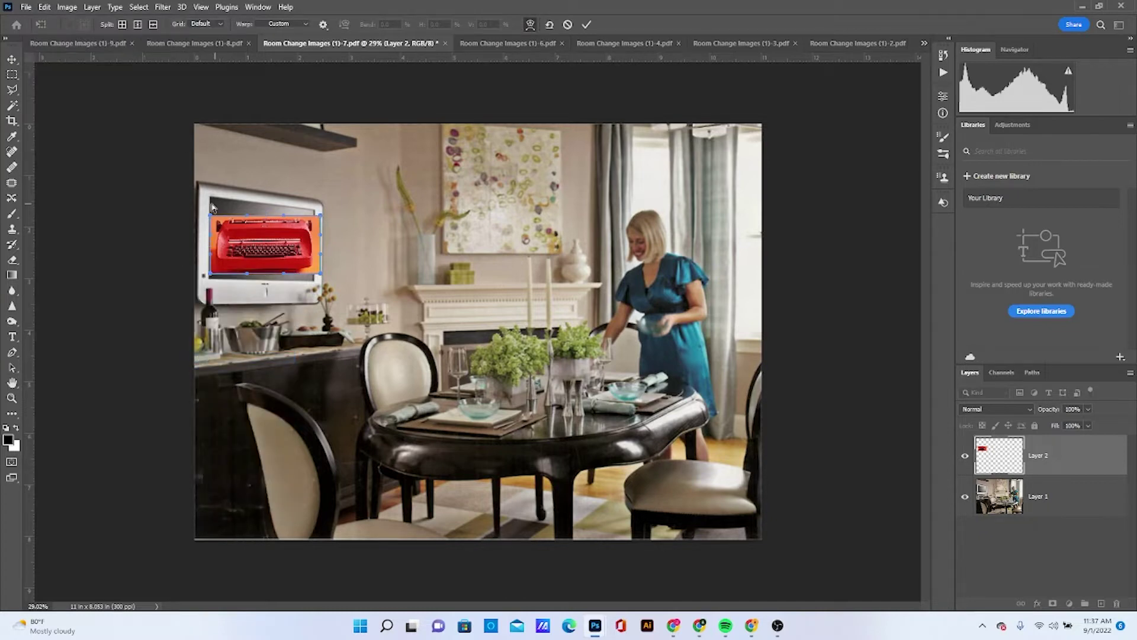
{"action": "left_click_drag", "start_coordinate": [210, 220], "coordinate": [210, 195]}
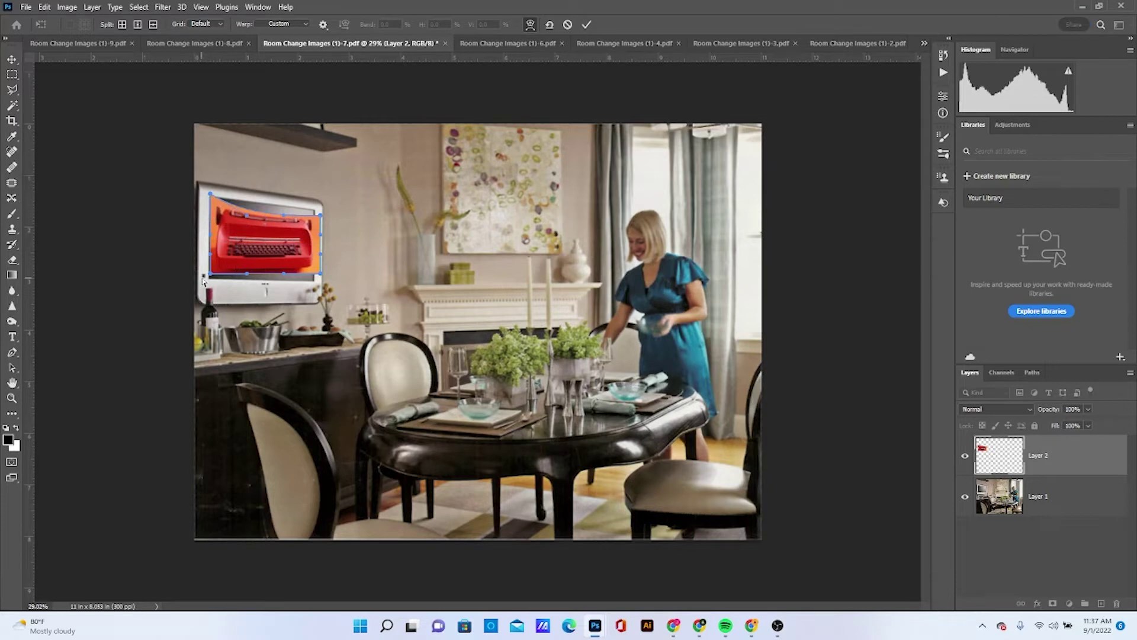
{"action": "left_click_drag", "start_coordinate": [212, 279], "coordinate": [211, 282]}
{"action": "left_click_drag", "start_coordinate": [323, 275], "coordinate": [315, 280]}
{"action": "left_click_drag", "start_coordinate": [316, 214], "coordinate": [308, 236]}
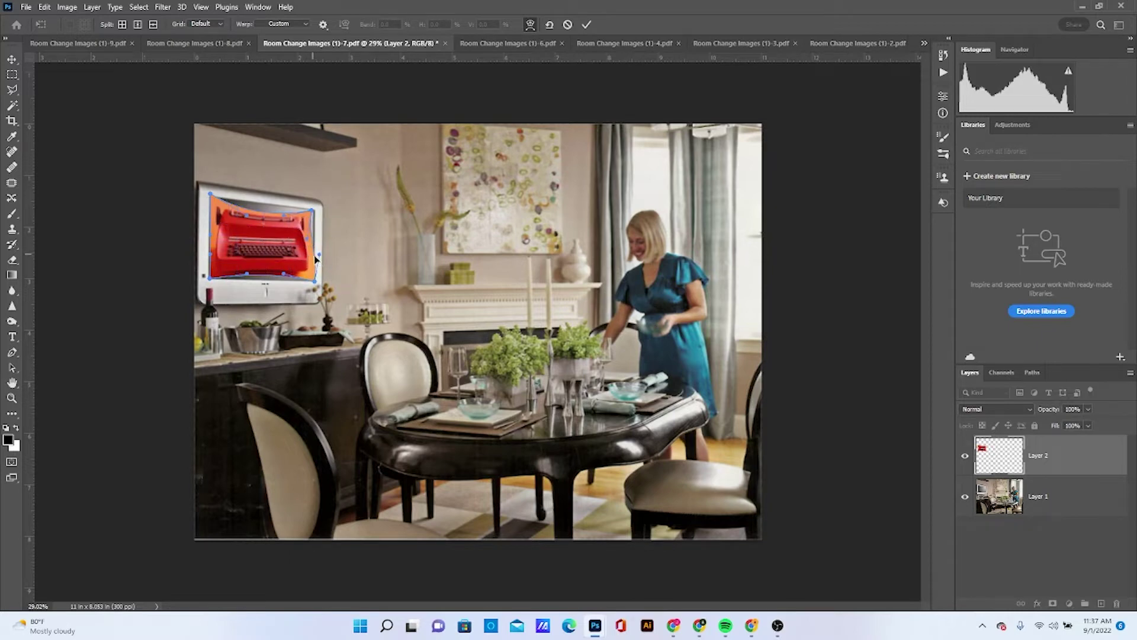
Step: Straighten the warped picture's right, top and bottom edges along the TV screen's frame and apply the warp
{"action": "left_click_drag", "start_coordinate": [314, 261], "coordinate": [314, 214]}
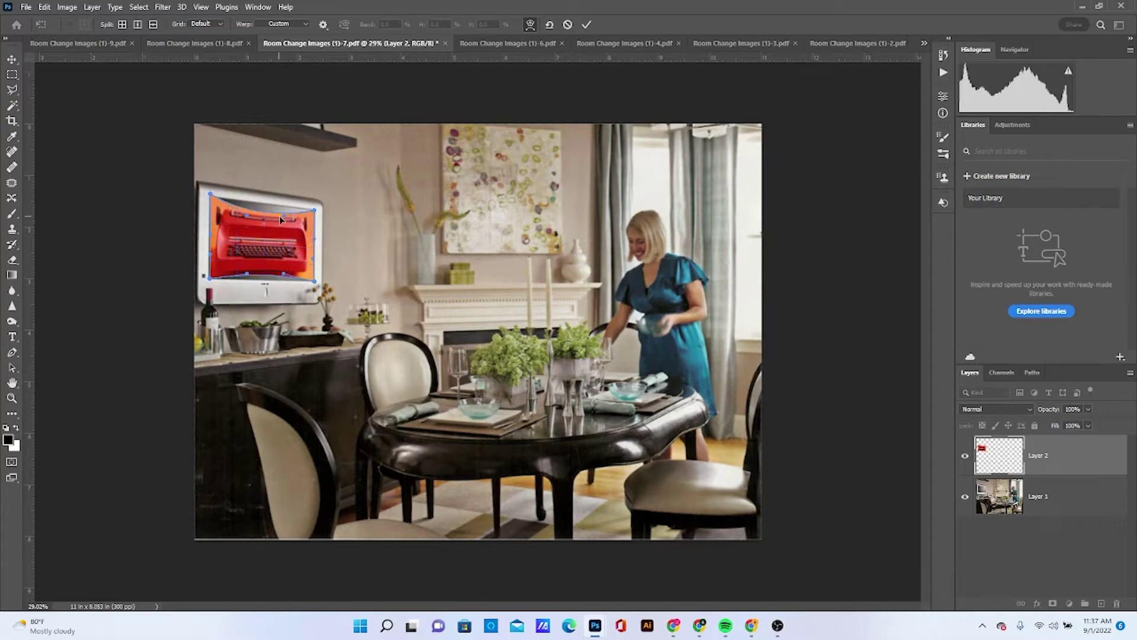
{"action": "left_click_drag", "start_coordinate": [280, 218], "coordinate": [281, 212]}
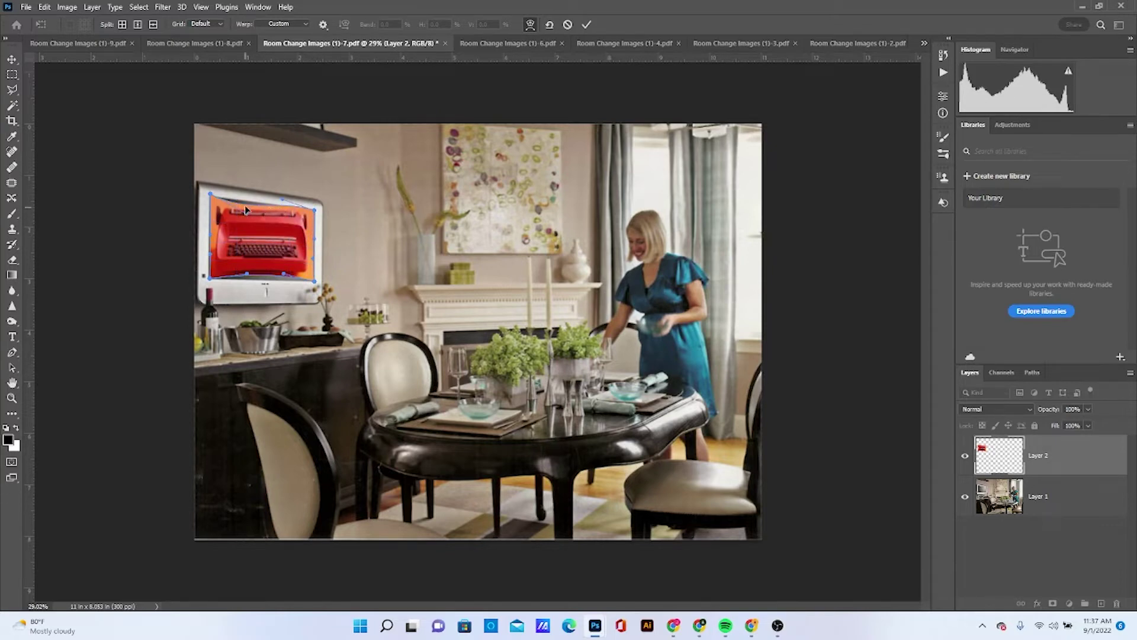
{"action": "left_click_drag", "start_coordinate": [282, 205], "coordinate": [283, 212]}
{"action": "left_click_drag", "start_coordinate": [284, 210], "coordinate": [288, 207]}
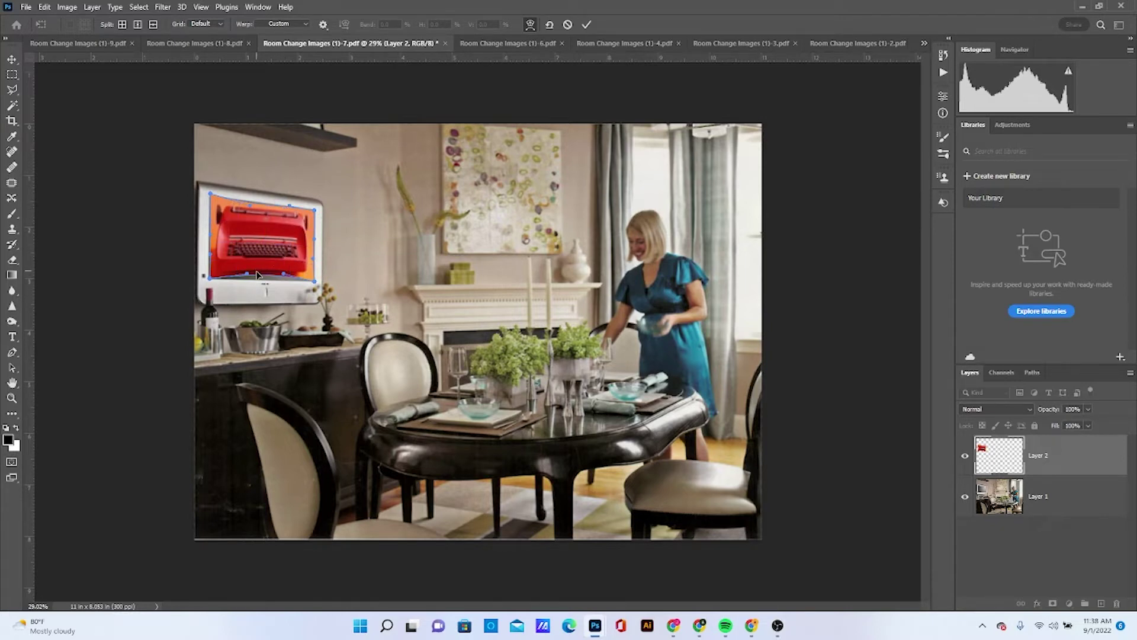
{"action": "left_click_drag", "start_coordinate": [257, 273], "coordinate": [258, 282]}
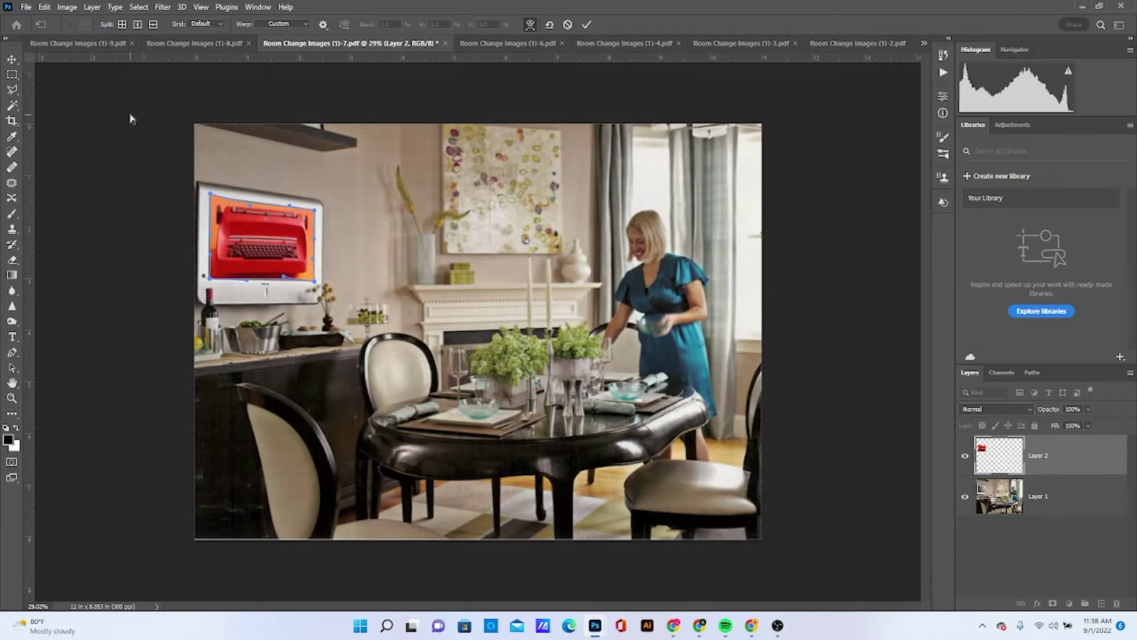
{"action": "left_click_drag", "start_coordinate": [213, 199], "coordinate": [211, 199]}
{"action": "key", "text": "Return"}
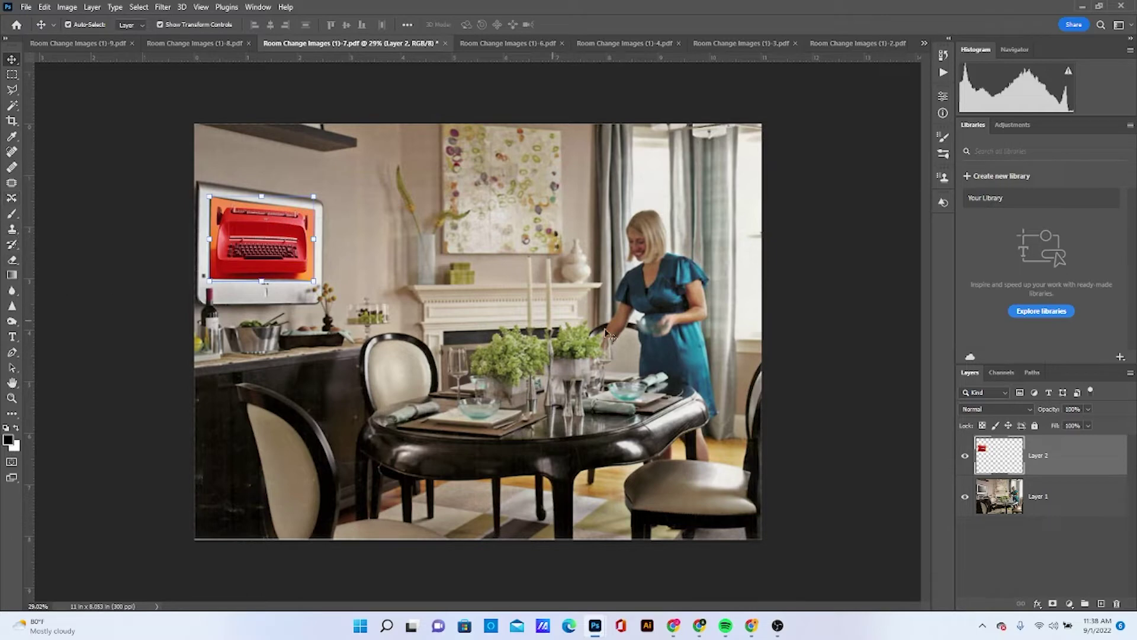
Step: Rename the typewriter picture's layer to "typewriter"
{"action": "double_click", "coordinate": [1045, 458]}
{"action": "type", "text": "typewriter"}
{"action": "key", "text": "Return"}
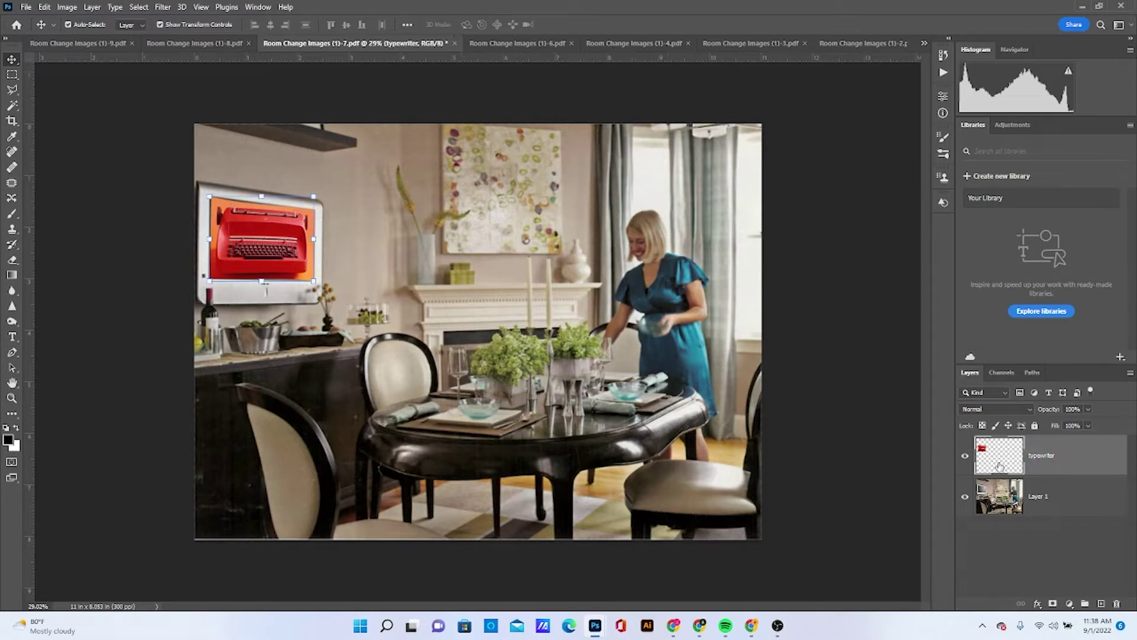
{"action": "left_click", "coordinate": [16, 212]}
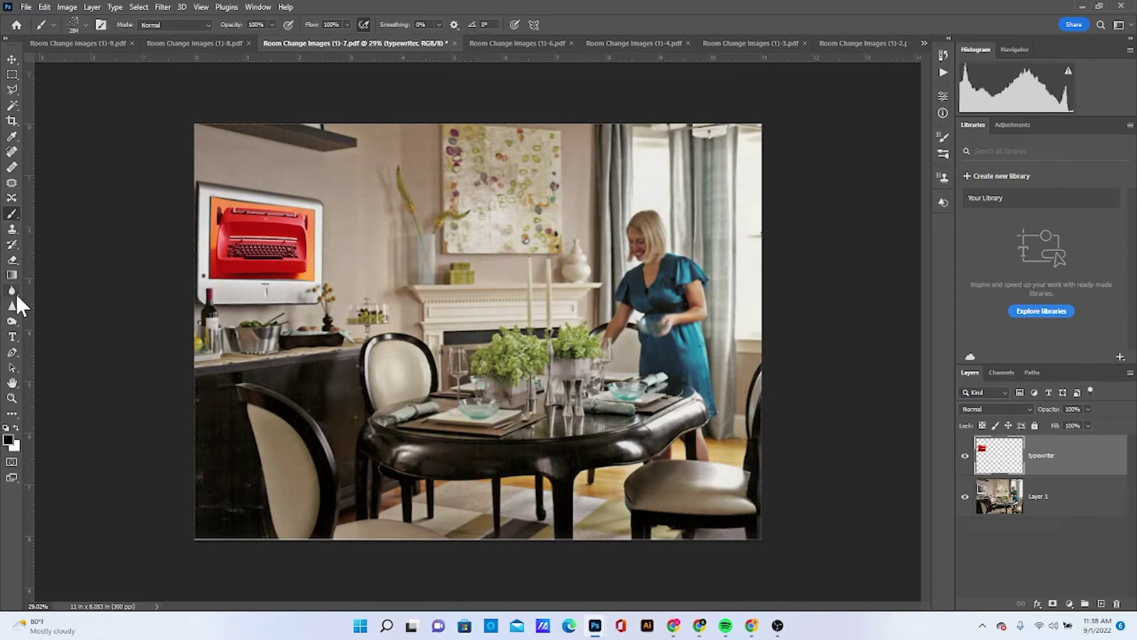
{"action": "left_click", "coordinate": [11, 321]}
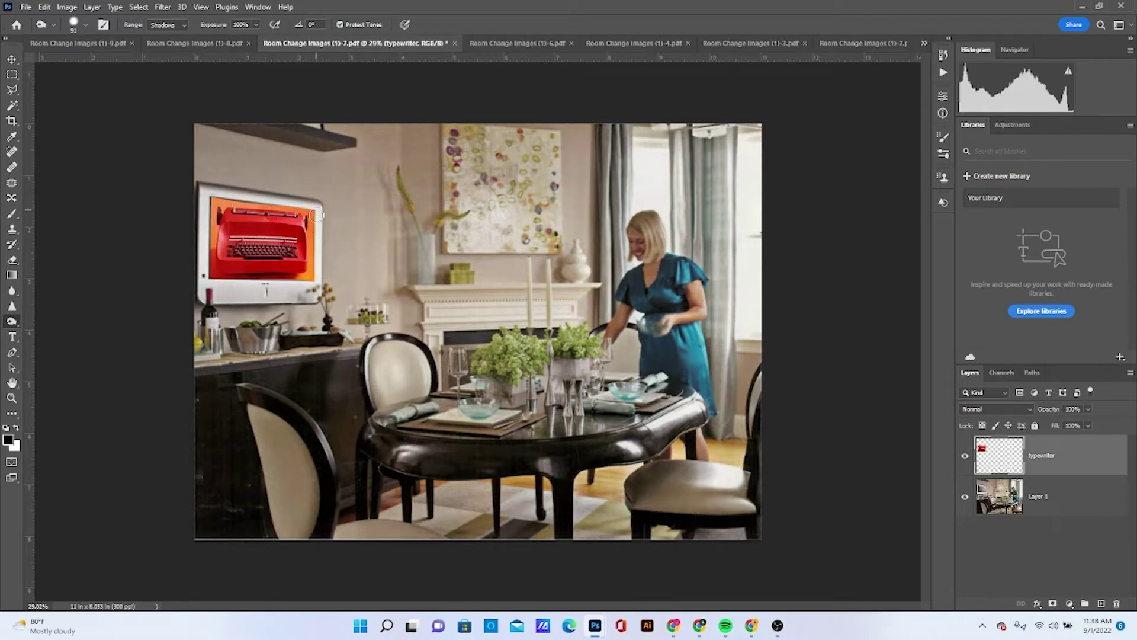
{"action": "left_click", "coordinate": [1014, 503]}
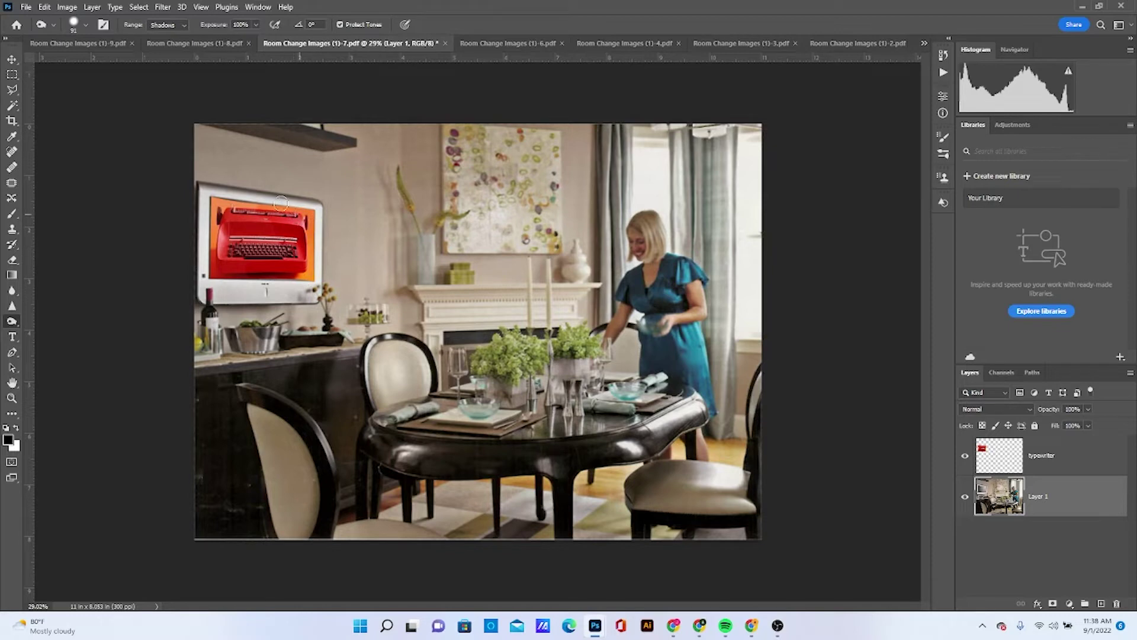
{"action": "left_click", "coordinate": [1001, 455]}
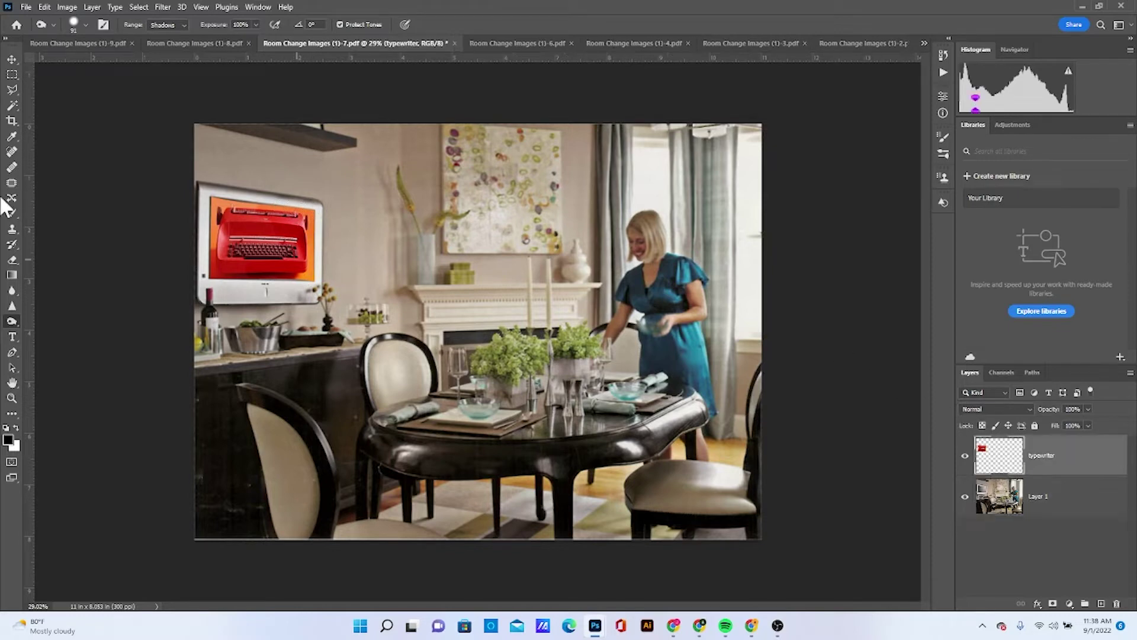
Step: Choose the Soft Round preset from the General Brushes for the Eraser
{"action": "left_click", "coordinate": [12, 214]}
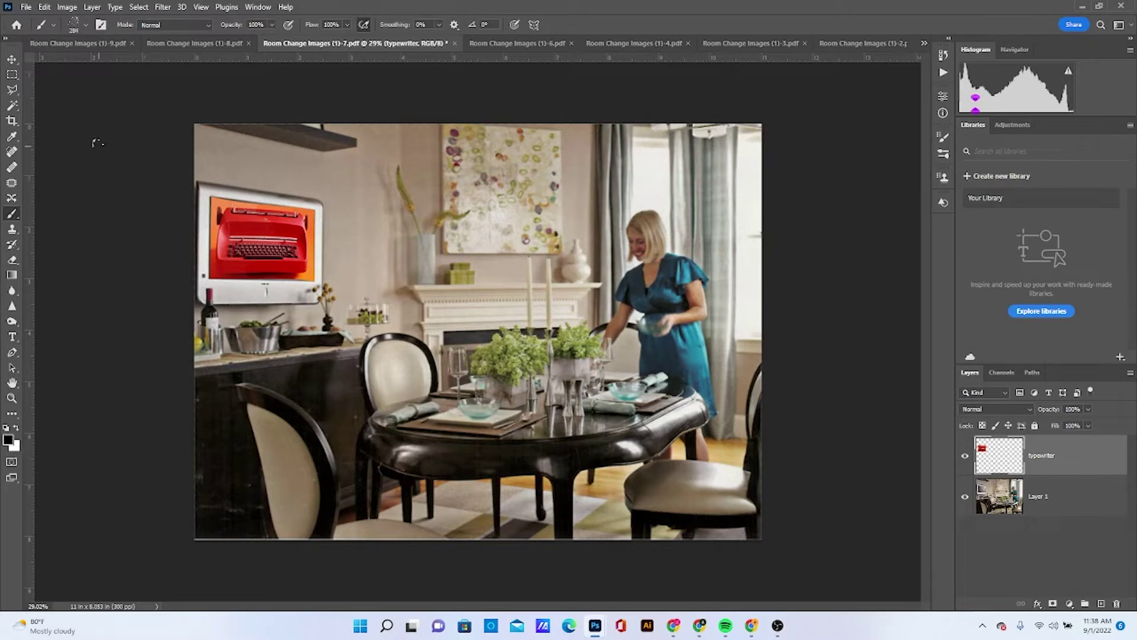
{"action": "left_click", "coordinate": [85, 25]}
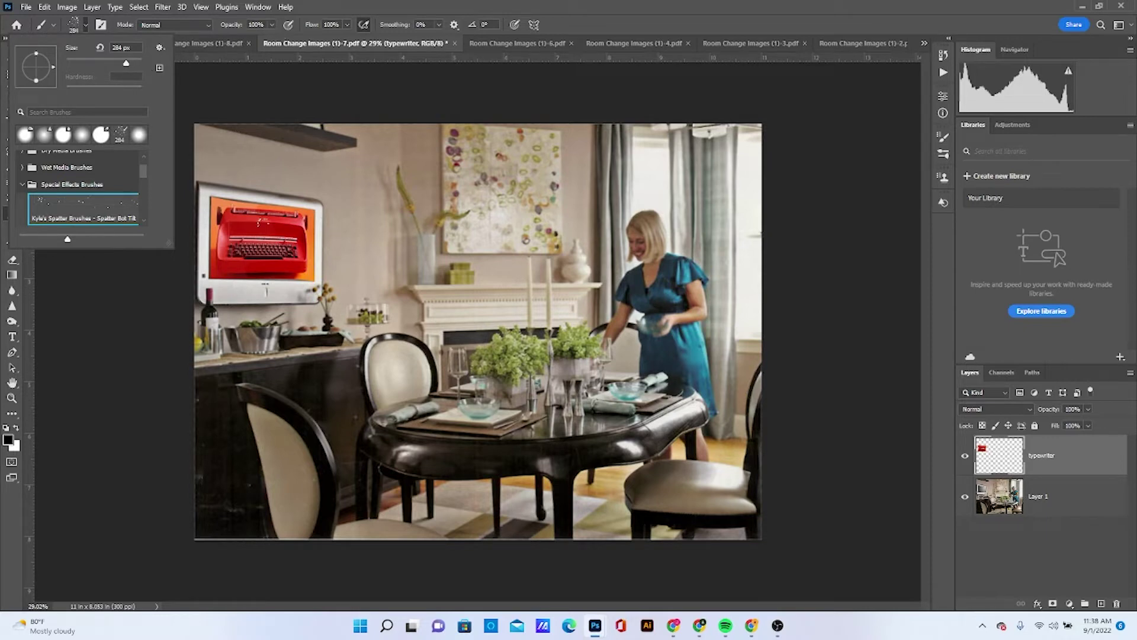
{"action": "key", "text": "e"}
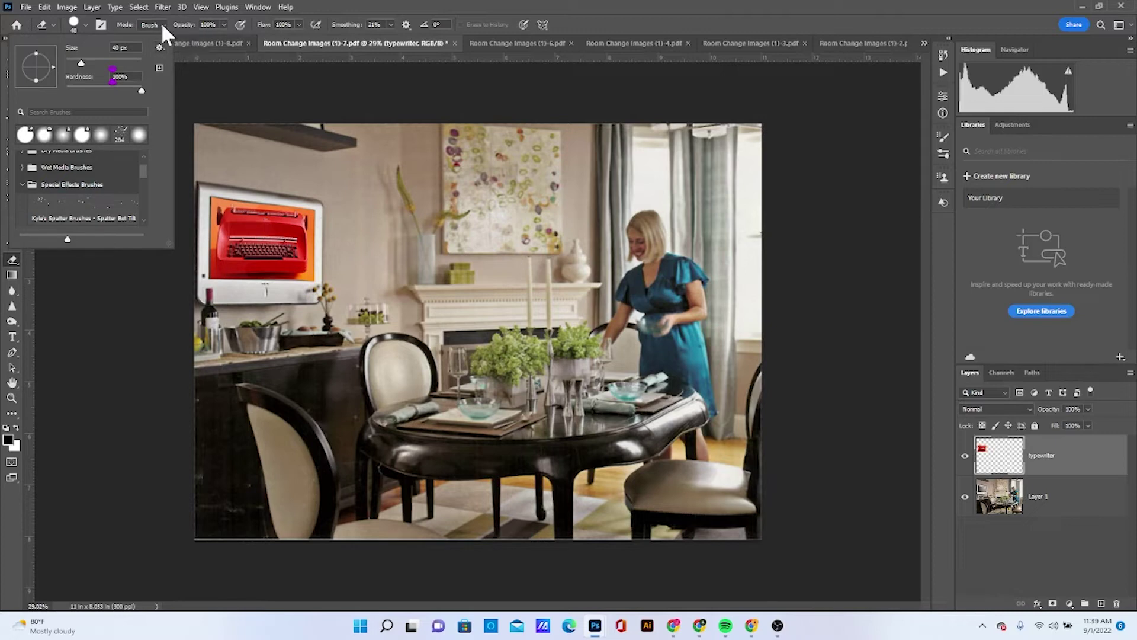
{"action": "left_click", "coordinate": [84, 139]}
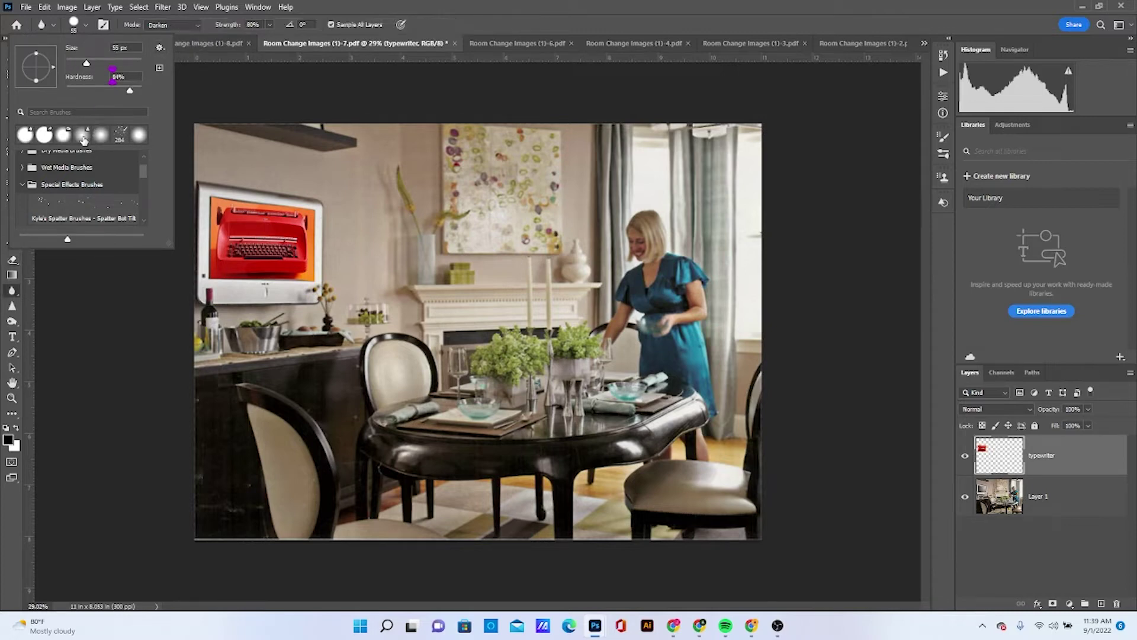
{"action": "key", "text": "e"}
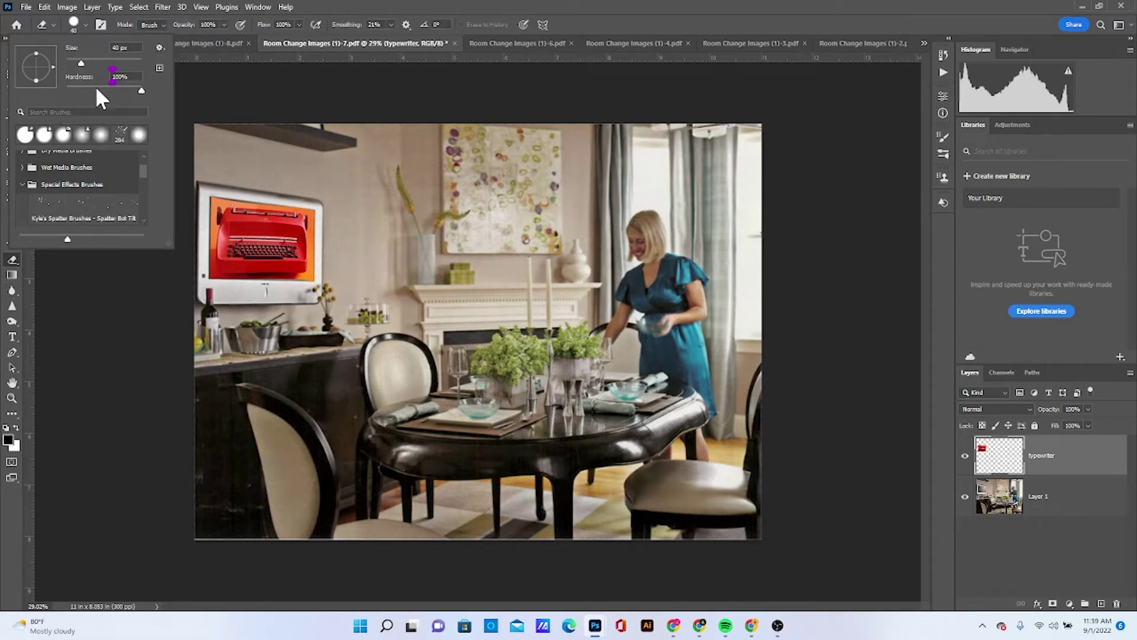
{"action": "scroll", "coordinate": [66, 163], "scroll_direction": "up", "scroll_amount": 2}
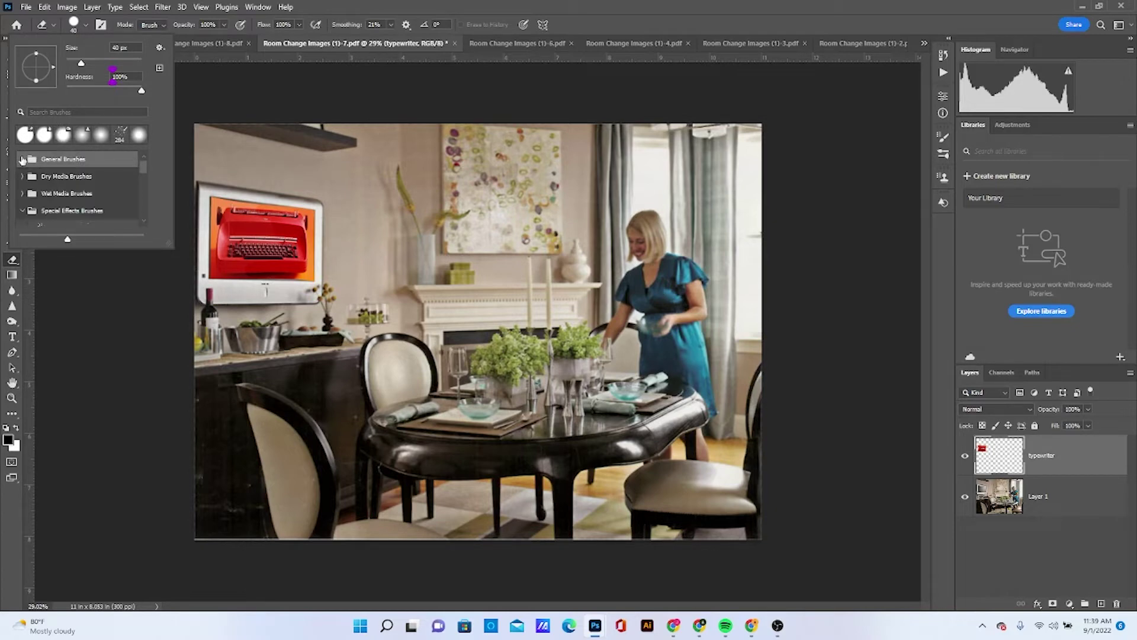
{"action": "left_click", "coordinate": [22, 159]}
{"action": "left_click", "coordinate": [53, 181]}
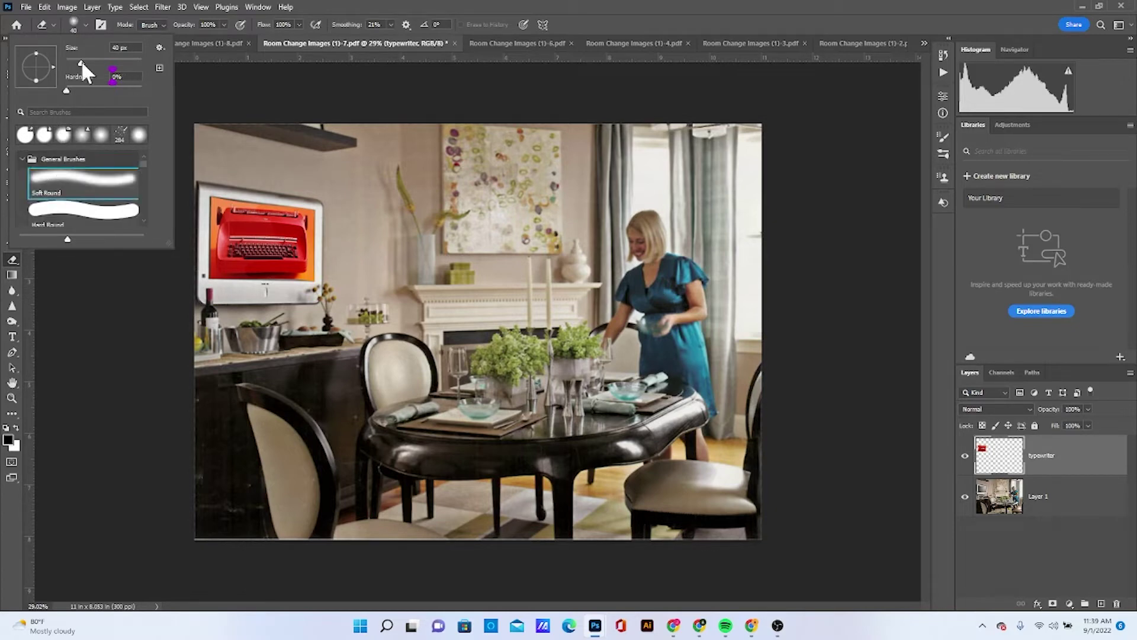
Step: Choose the KYLE Ultimate Pencil Hard preset for the Brush tool and set its opacity to 26%
{"action": "left_click", "coordinate": [13, 292]}
{"action": "left_click", "coordinate": [13, 214]}
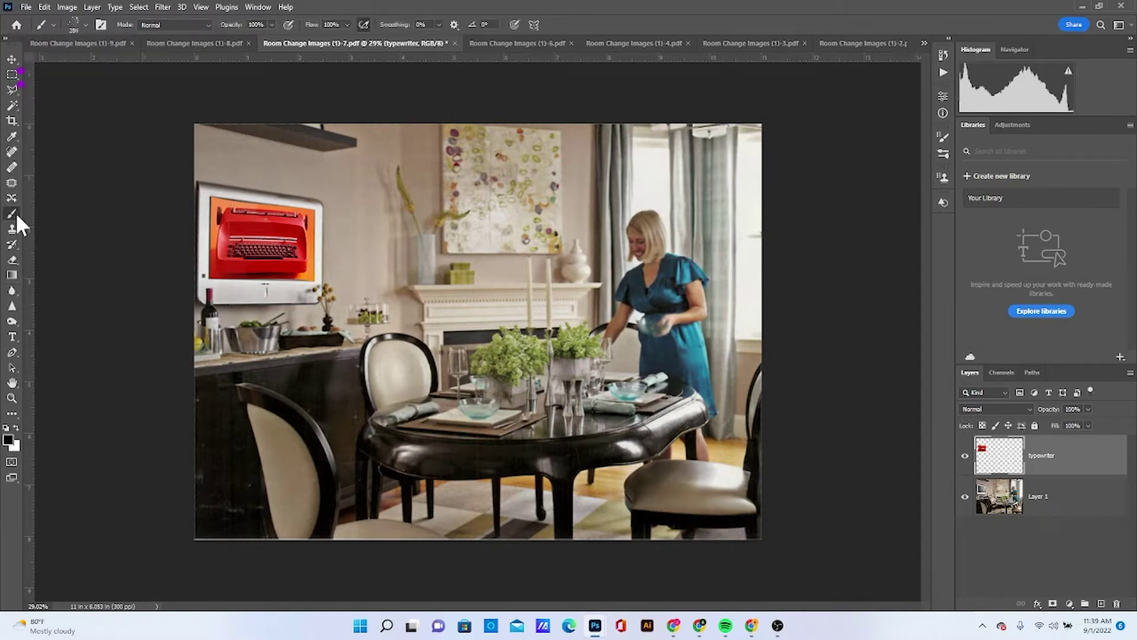
{"action": "left_click", "coordinate": [86, 24]}
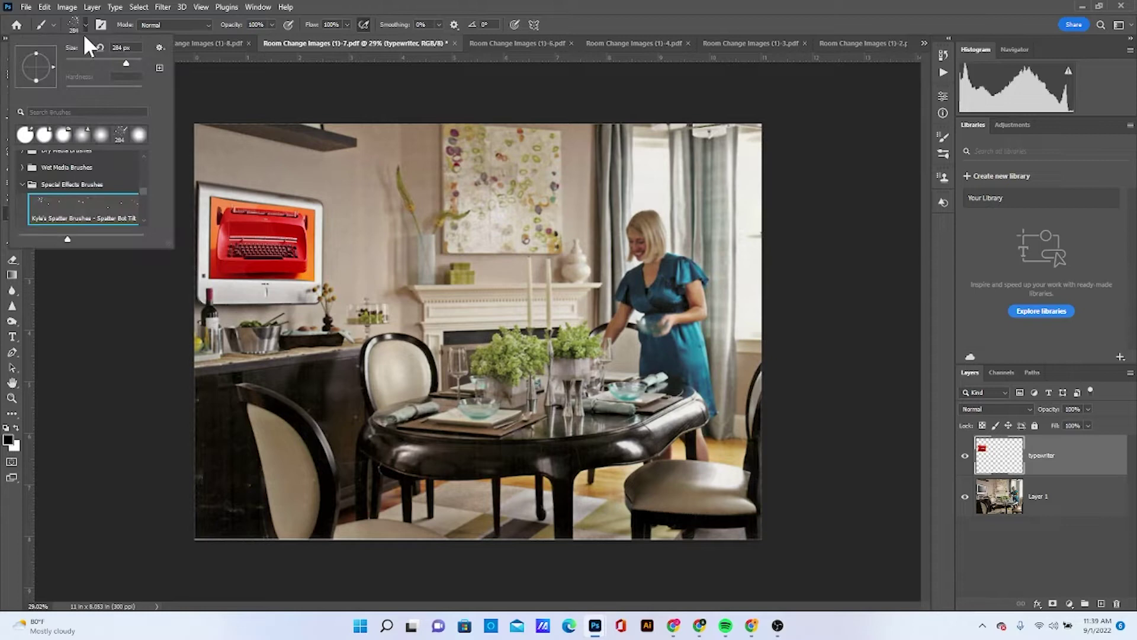
{"action": "scroll", "coordinate": [30, 168], "scroll_direction": "up", "scroll_amount": 2}
{"action": "left_click", "coordinate": [23, 169]}
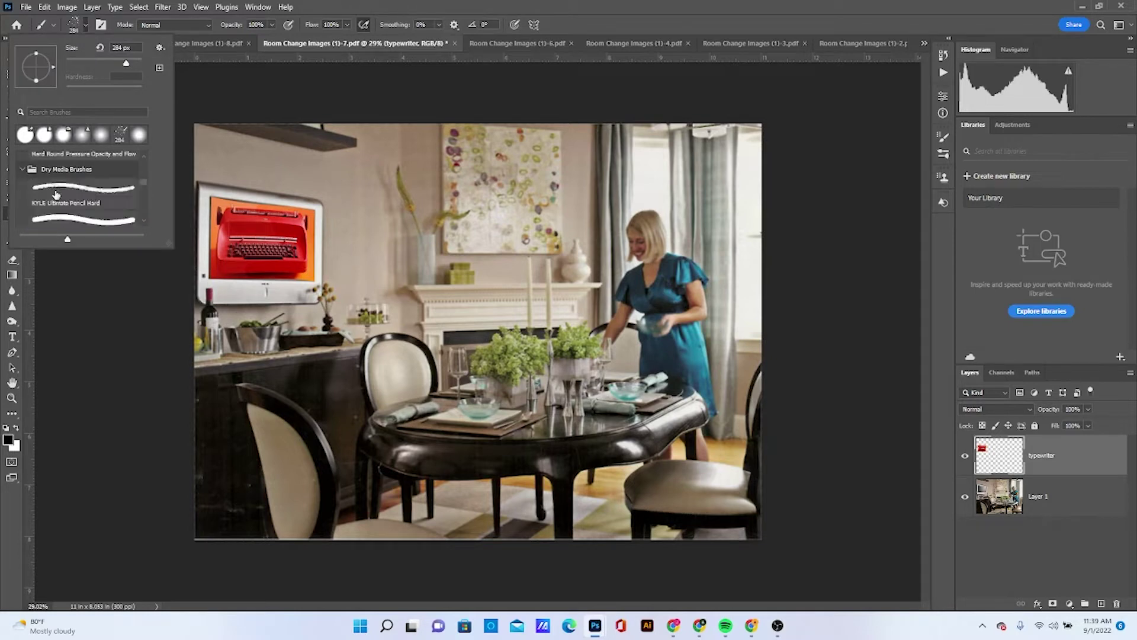
{"action": "left_click", "coordinate": [57, 194]}
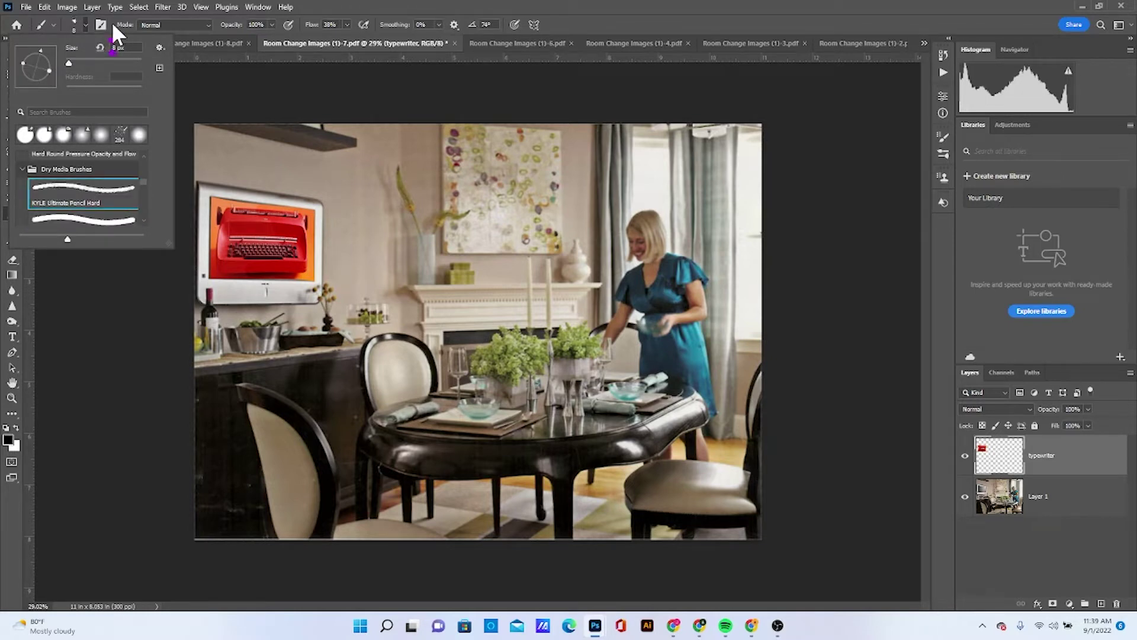
{"action": "left_click", "coordinate": [272, 25]}
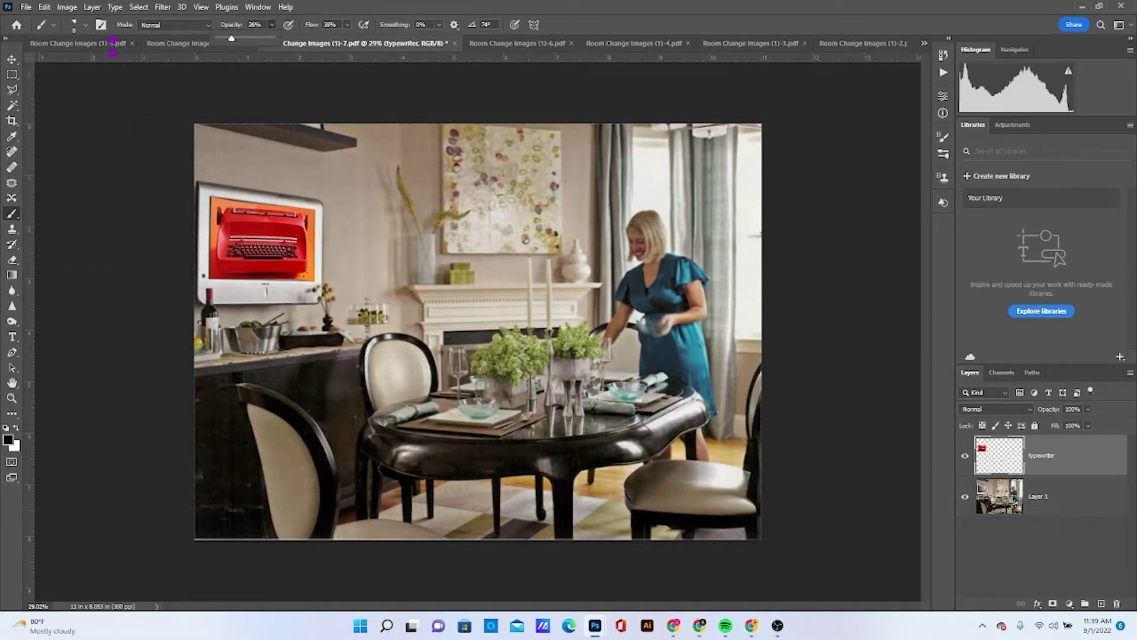
Step: Enlarge the brush and paint faint black shading along the typewriter picture's right edge
{"action": "left_click", "coordinate": [84, 23]}
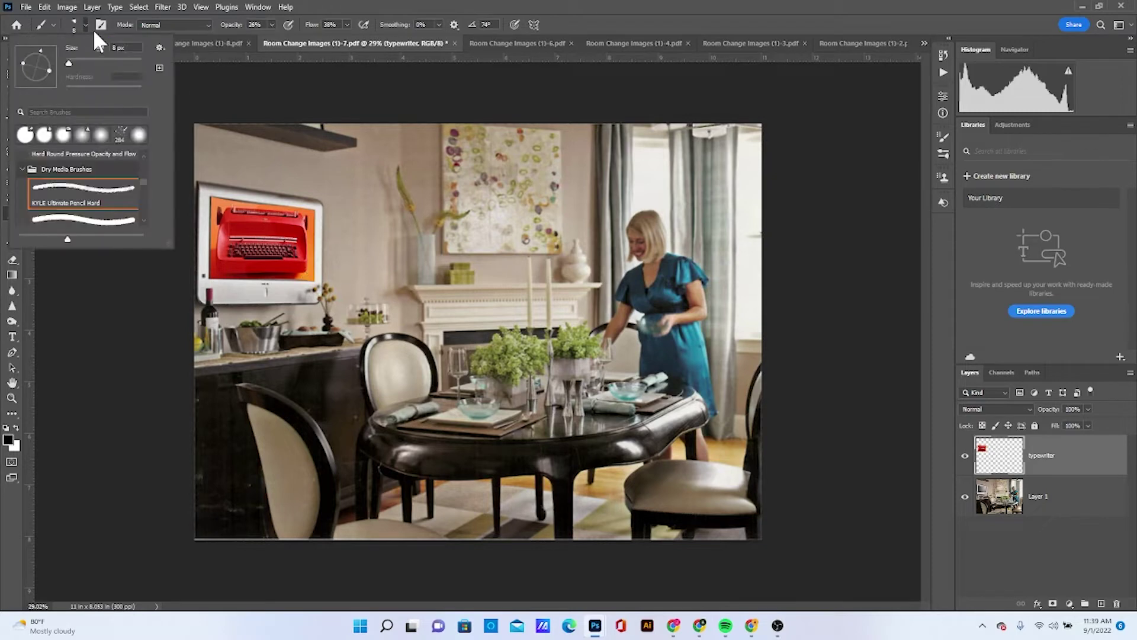
{"action": "left_click", "coordinate": [83, 63]}
{"action": "left_click", "coordinate": [309, 285]}
{"action": "left_click_drag", "start_coordinate": [311, 211], "coordinate": [317, 240]}
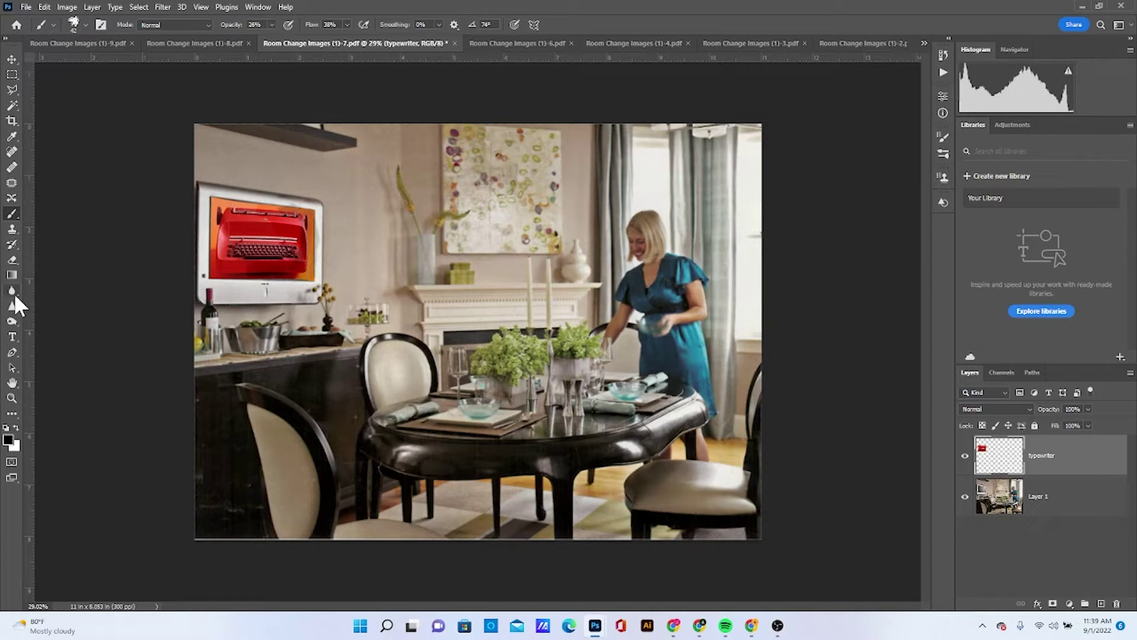
Step: Burn the shadows of the typewriter picture and blur along its right edge
{"action": "left_click", "coordinate": [12, 321]}
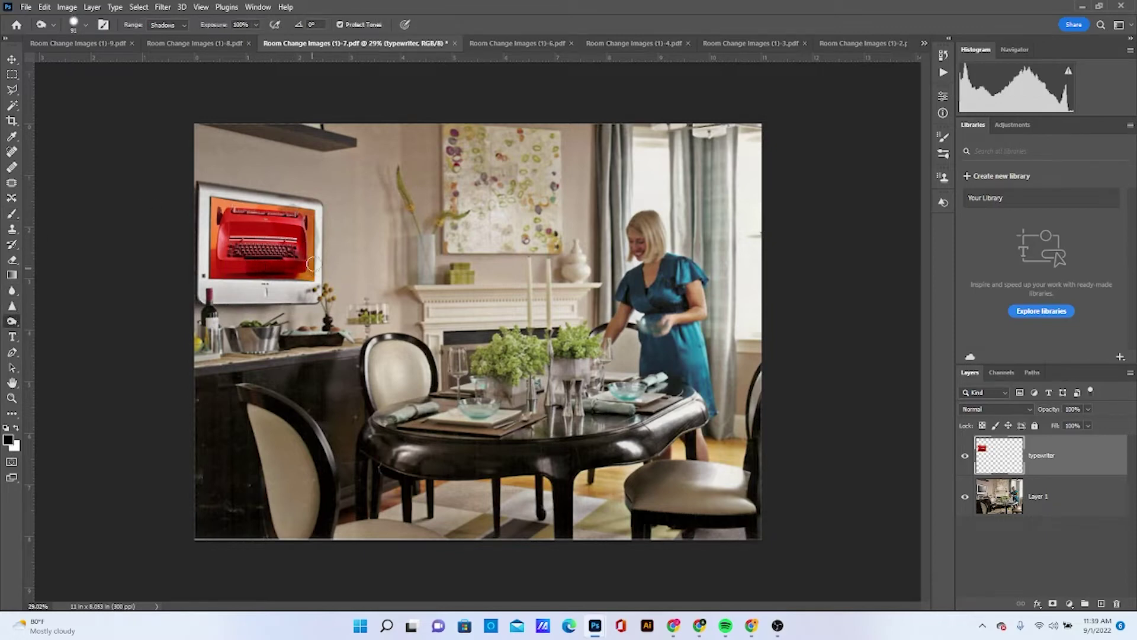
{"action": "mouse_move", "coordinate": [294, 214]}
{"action": "left_mouse_down"}
{"action": "mouse_move", "coordinate": [272, 208]}
{"action": "mouse_move", "coordinate": [293, 236]}
{"action": "mouse_move", "coordinate": [215, 264]}
{"action": "mouse_move", "coordinate": [248, 273]}
{"action": "left_mouse_up"}
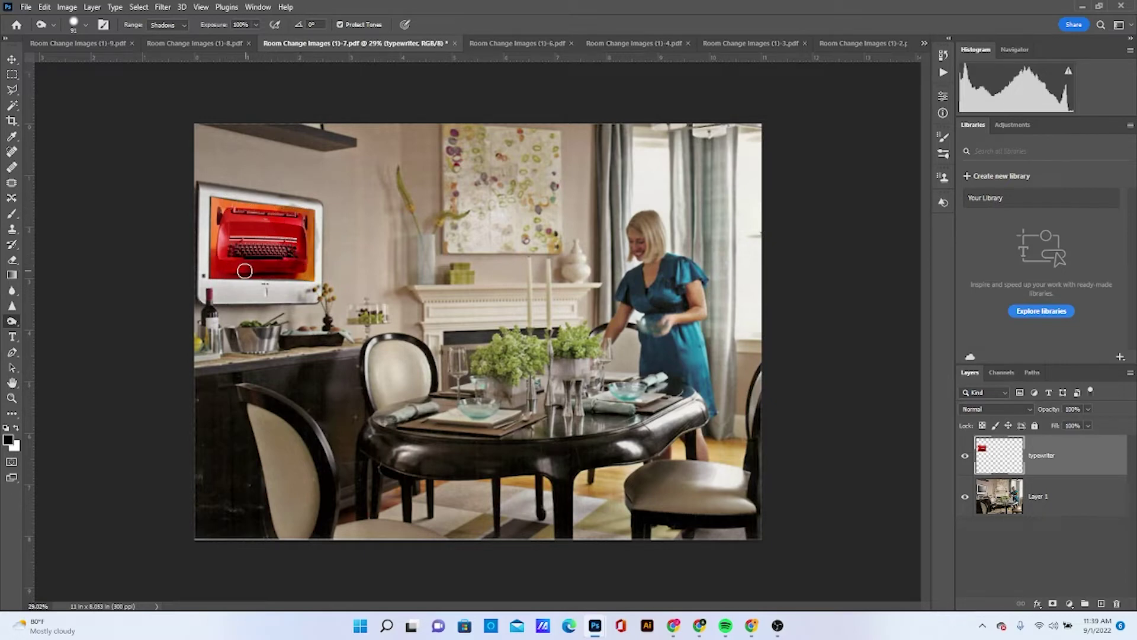
{"action": "left_click", "coordinate": [12, 290]}
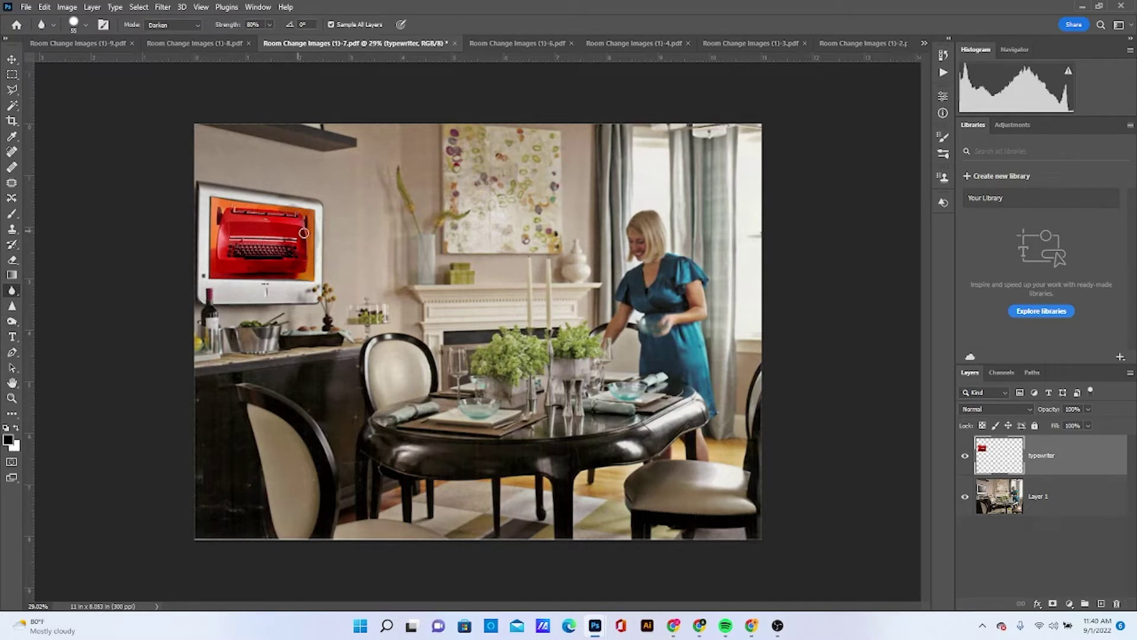
{"action": "mouse_move", "coordinate": [304, 233]}
{"action": "left_mouse_down"}
{"action": "mouse_move", "coordinate": [309, 275]}
{"action": "mouse_move", "coordinate": [319, 205]}
{"action": "mouse_move", "coordinate": [319, 272]}
{"action": "left_mouse_up"}
Step: Delete the typewriter layer and copy the typewriter picture from the page 5 document again, placing it beside the TV
{"action": "key", "text": "Delete"}
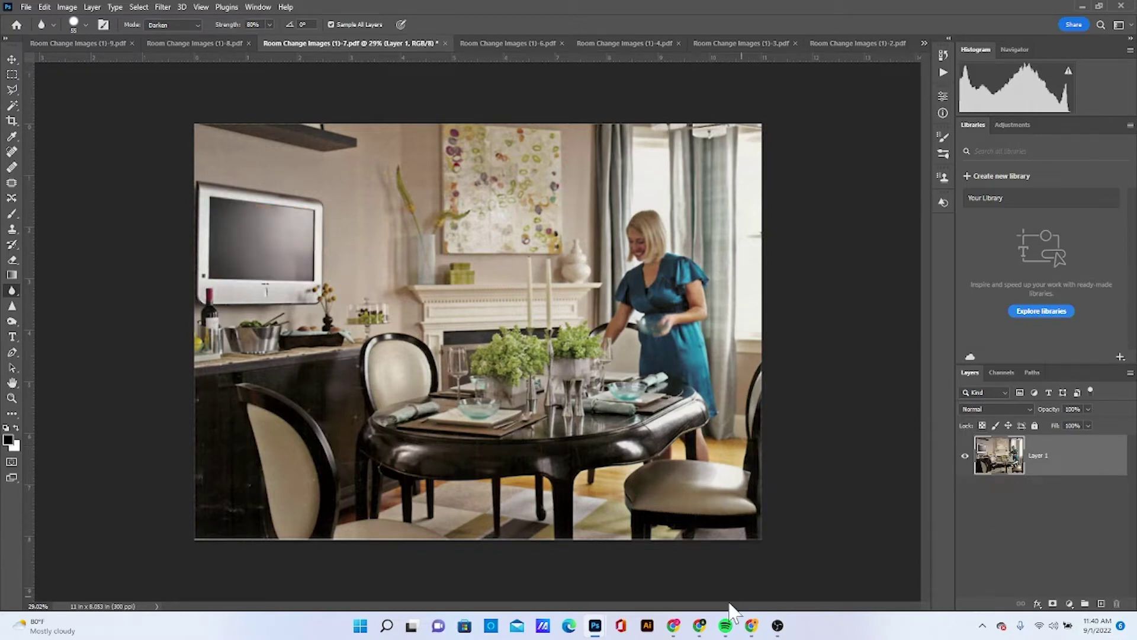
{"action": "mouse_move", "coordinate": [595, 627]}
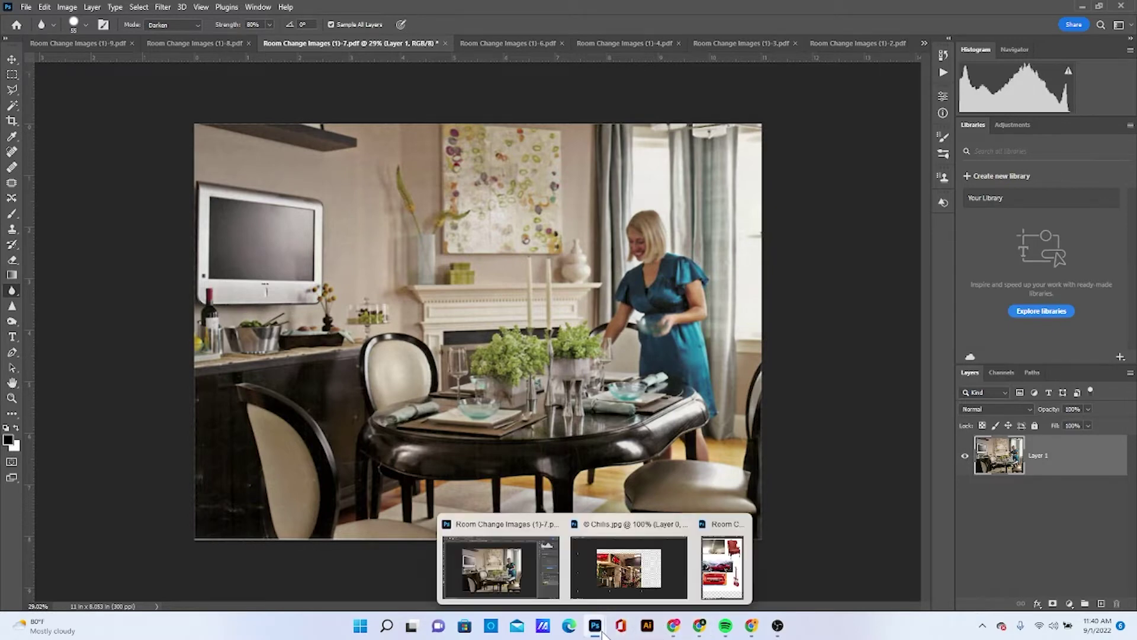
{"action": "left_click", "coordinate": [728, 582]}
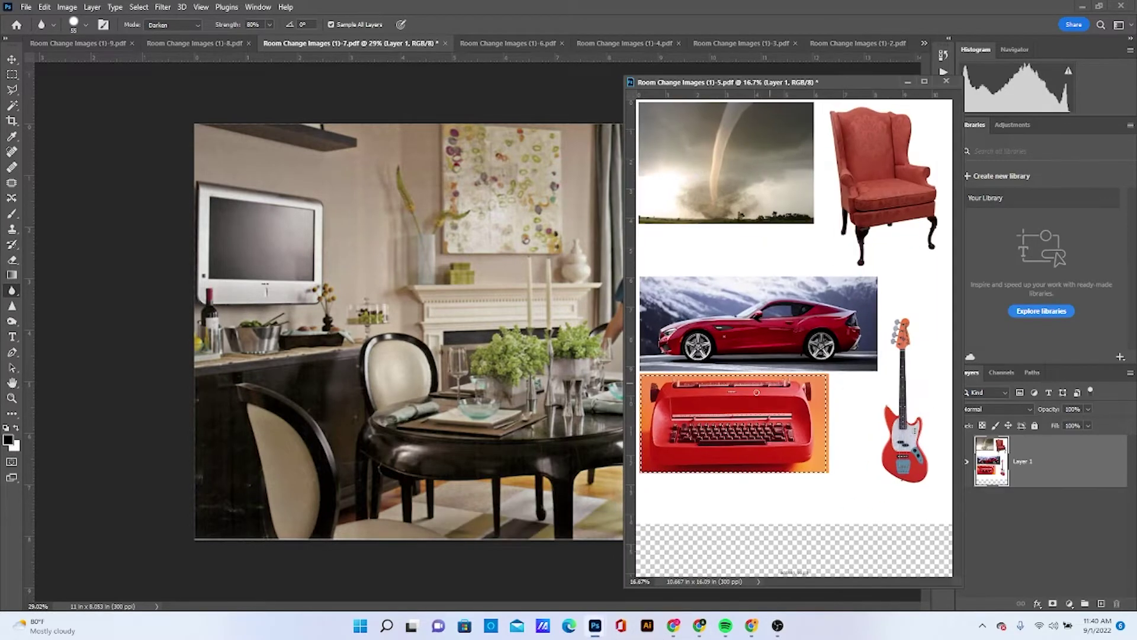
{"action": "left_click", "coordinate": [12, 59]}
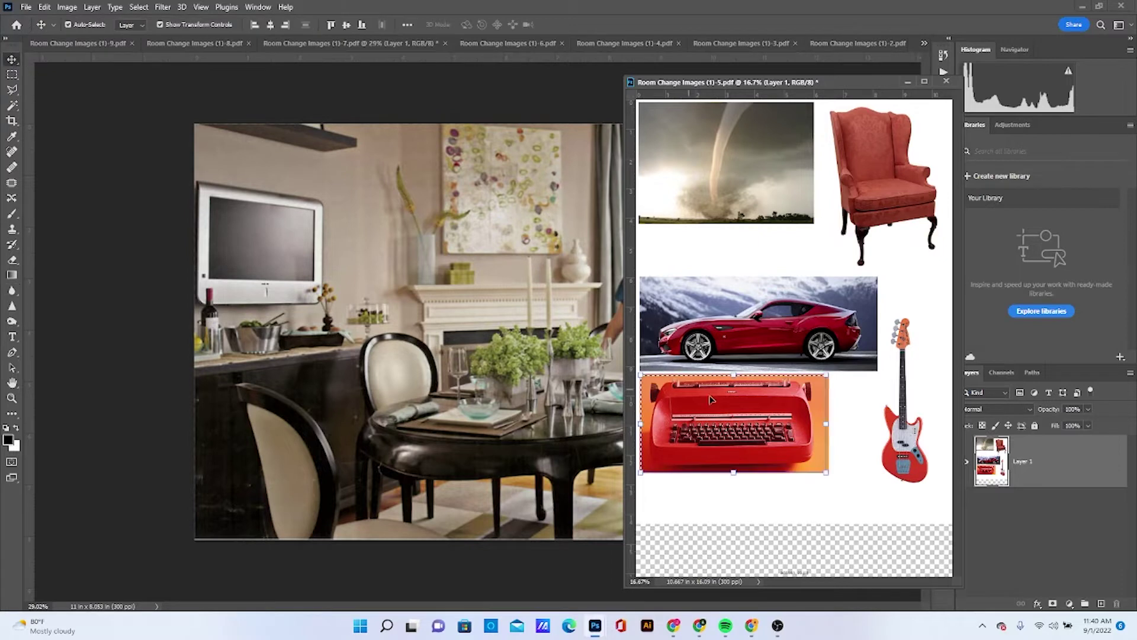
{"action": "left_click_drag", "start_coordinate": [731, 411], "coordinate": [242, 234]}
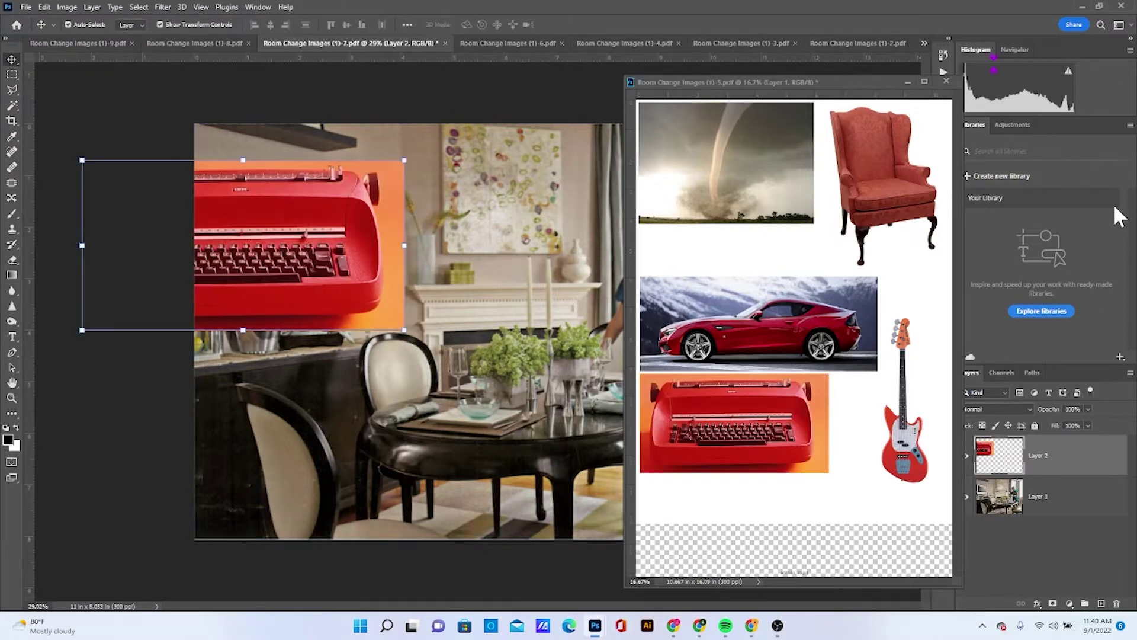
{"action": "left_click", "coordinate": [945, 81]}
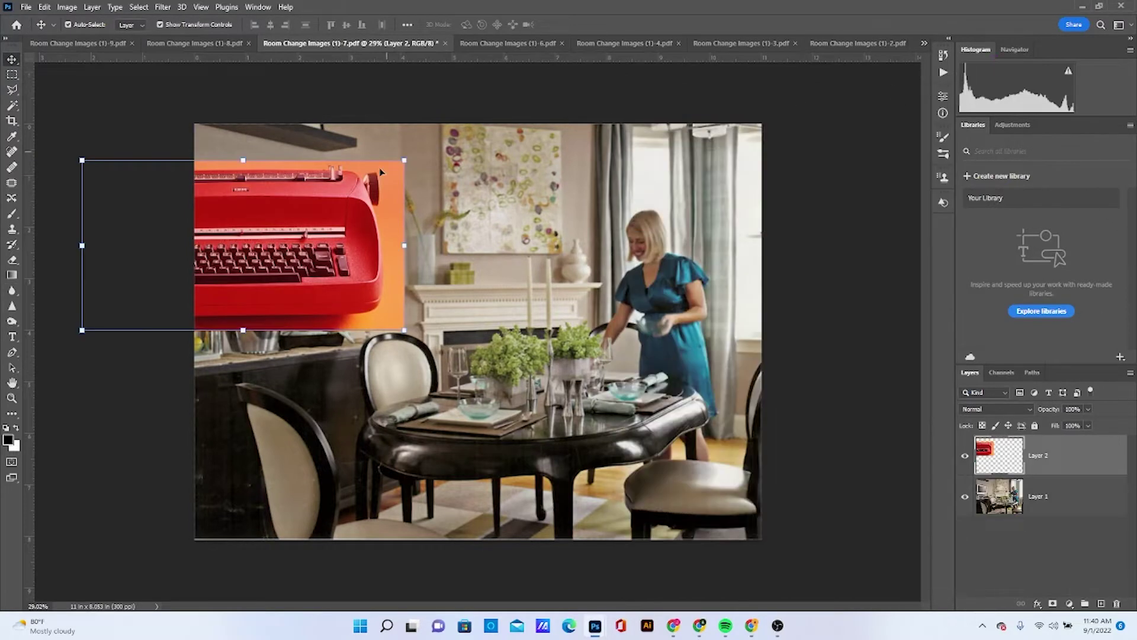
{"action": "left_click_drag", "start_coordinate": [342, 234], "coordinate": [582, 236]}
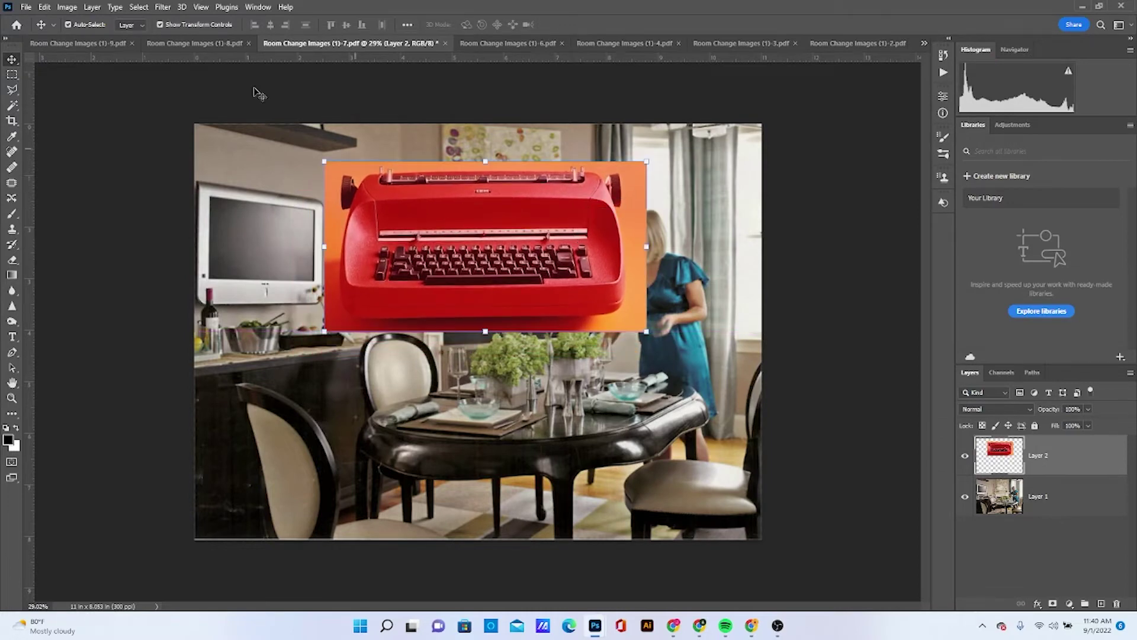
Step: Apply a Perspective transform that narrows the typewriter picture's top edge and move it over the TV
{"action": "left_click", "coordinate": [67, 7]}
{"action": "mouse_move", "coordinate": [44, 7]}
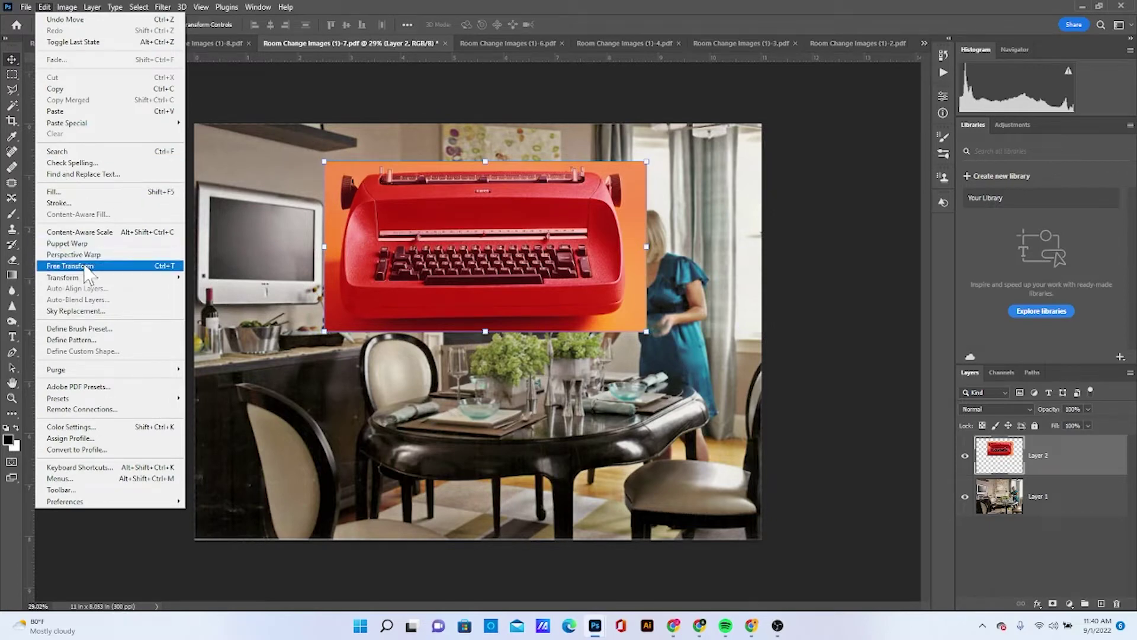
{"action": "mouse_move", "coordinate": [89, 279]}
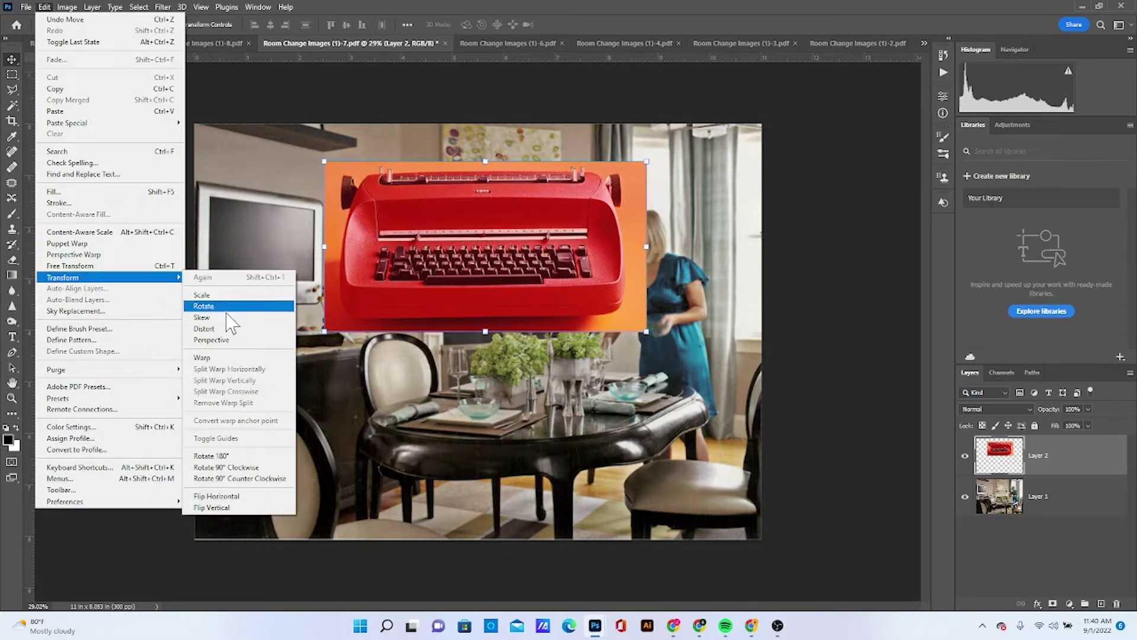
{"action": "left_click", "coordinate": [228, 340]}
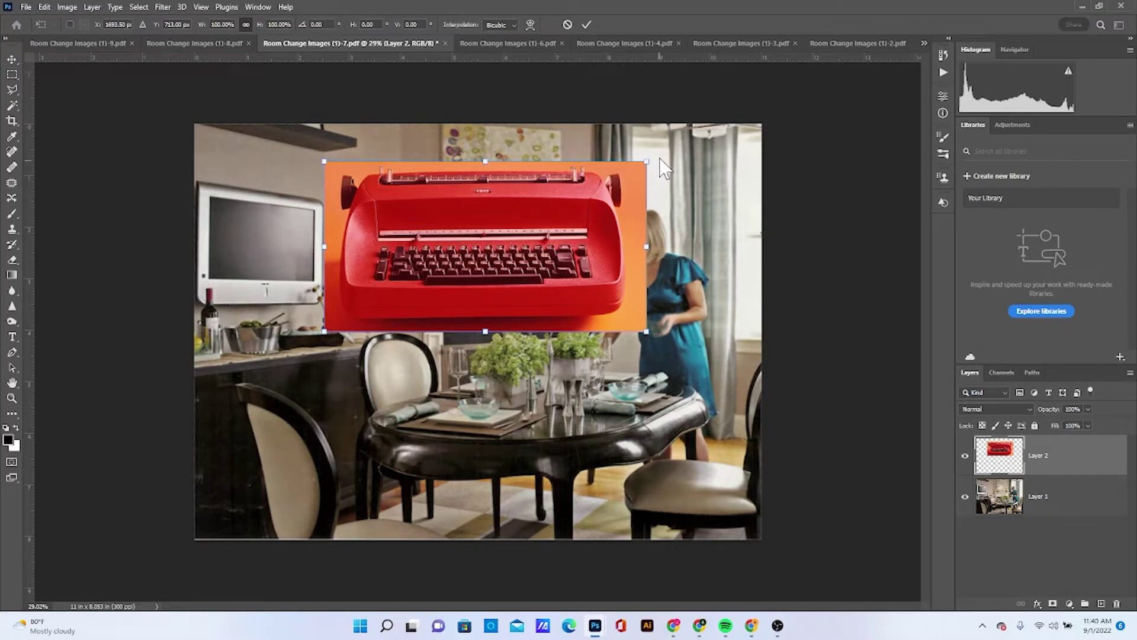
{"action": "left_click_drag", "start_coordinate": [645, 163], "coordinate": [594, 153]}
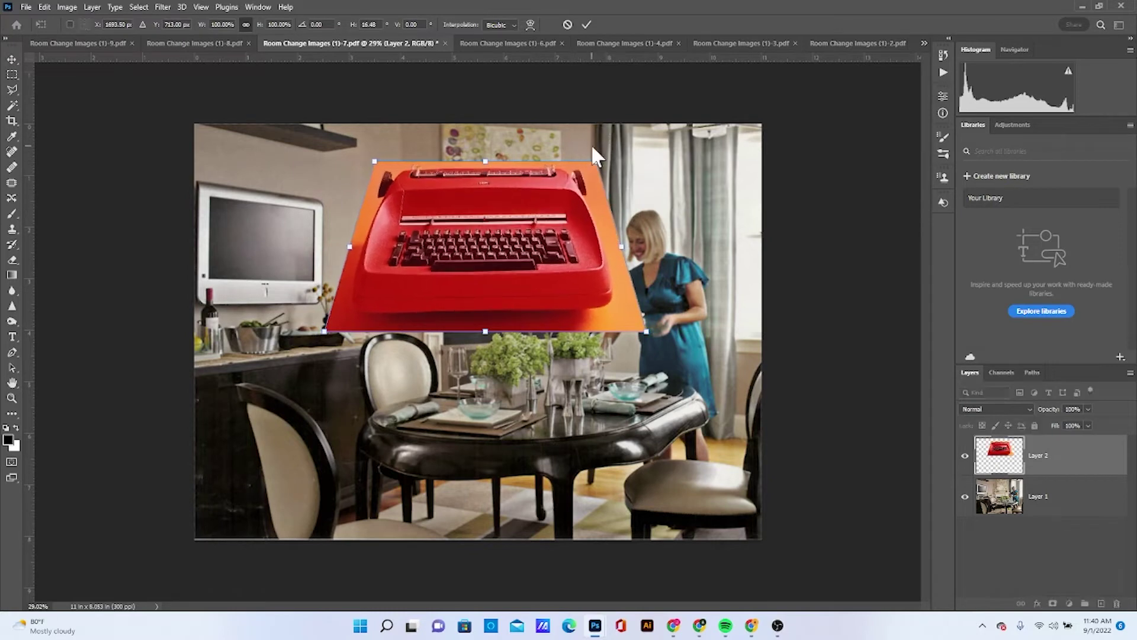
{"action": "left_click_drag", "start_coordinate": [524, 225], "coordinate": [381, 226]}
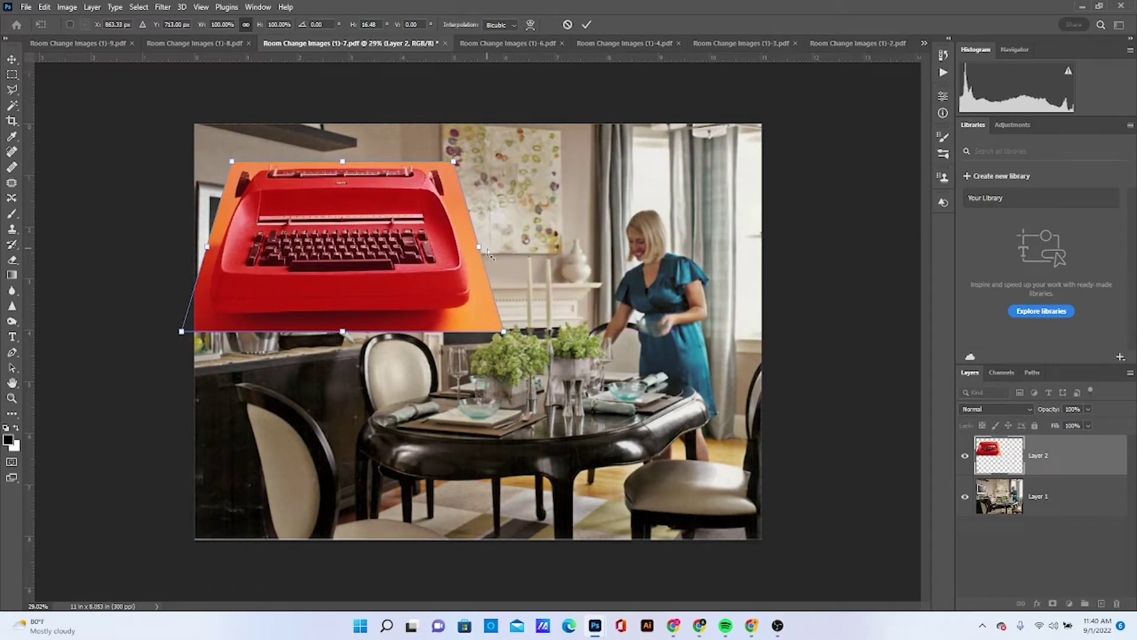
Step: Adjust the perspective of the typewriter picture from its corners, making it a flatter trapezoid over the TV
{"action": "left_click_drag", "start_coordinate": [454, 152], "coordinate": [458, 199]}
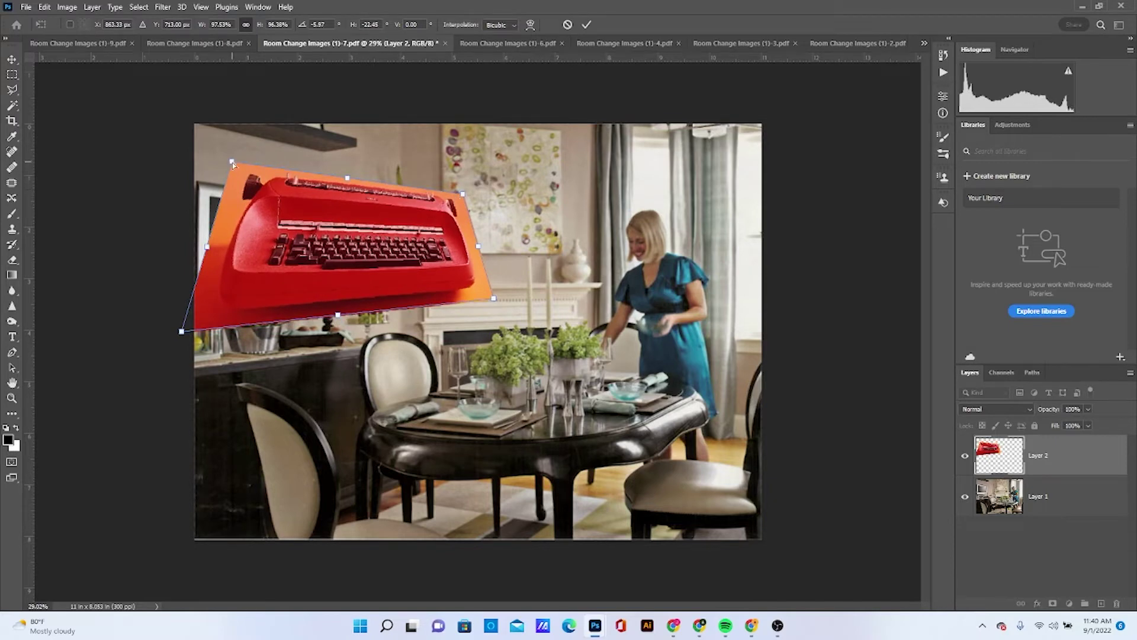
{"action": "mouse_move", "coordinate": [232, 162]}
{"action": "left_mouse_down"}
{"action": "mouse_move", "coordinate": [248, 161]}
{"action": "mouse_move", "coordinate": [238, 141]}
{"action": "left_mouse_up"}
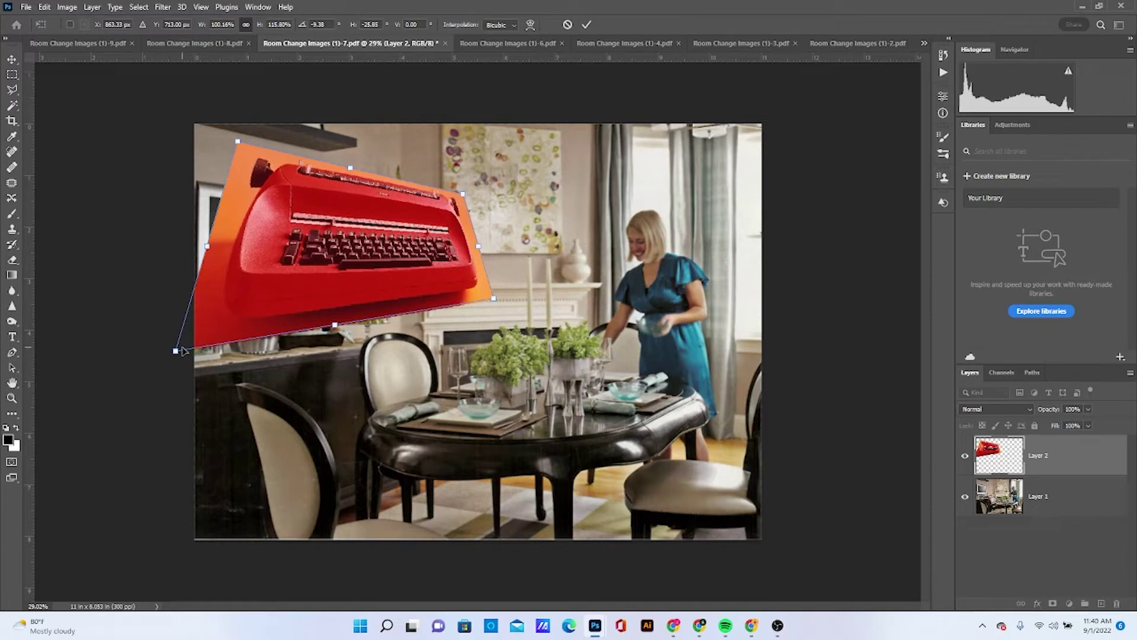
{"action": "left_click_drag", "start_coordinate": [176, 352], "coordinate": [214, 305]}
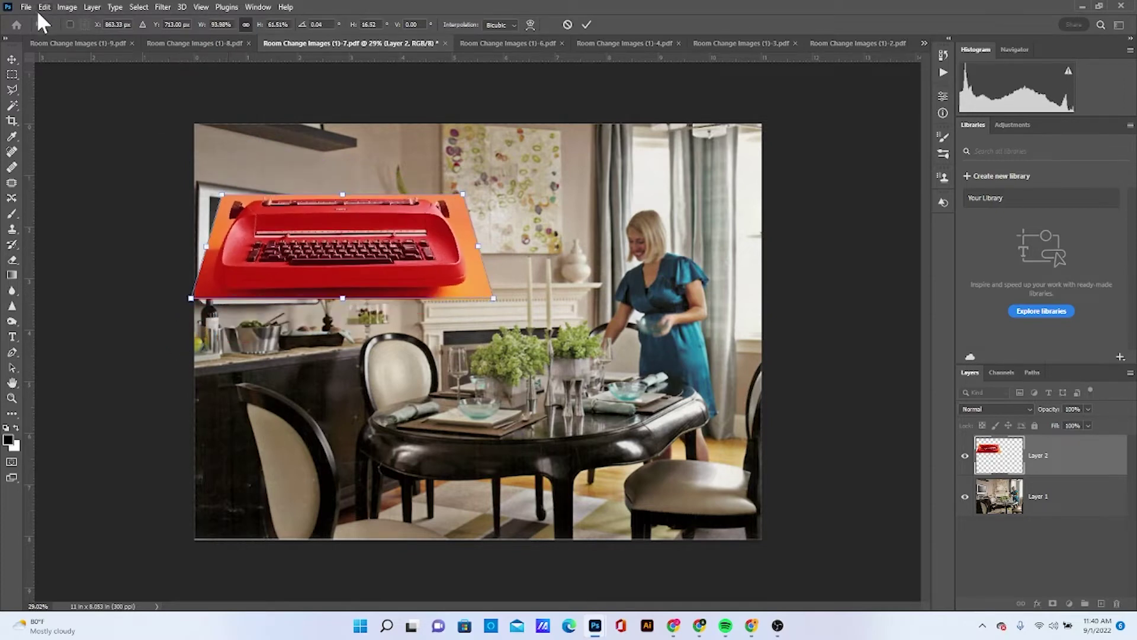
Step: Scale the typewriter picture down to about 49% width and 32% height over the TV
{"action": "left_click", "coordinate": [68, 7]}
{"action": "left_click", "coordinate": [63, 9]}
{"action": "left_click", "coordinate": [45, 7]}
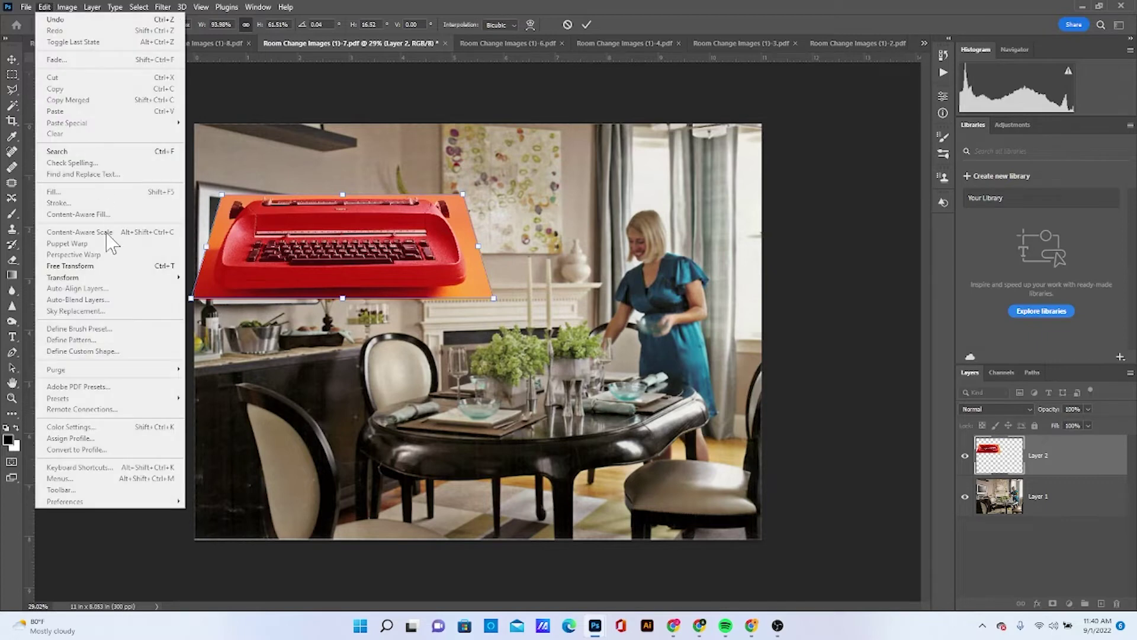
{"action": "mouse_move", "coordinate": [101, 277]}
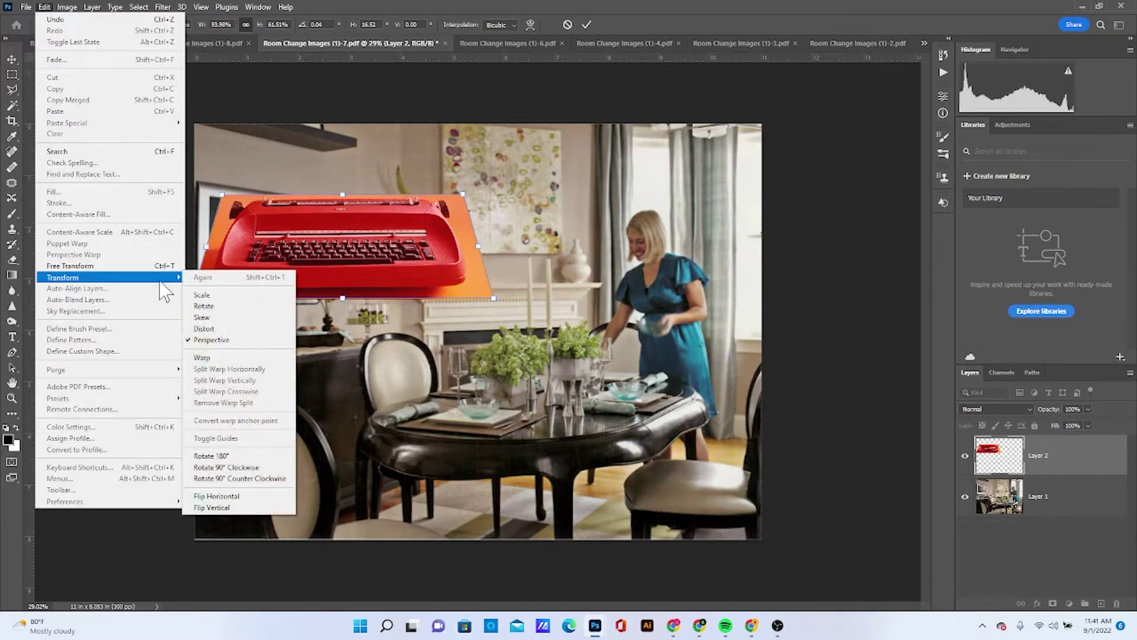
{"action": "left_click", "coordinate": [207, 293]}
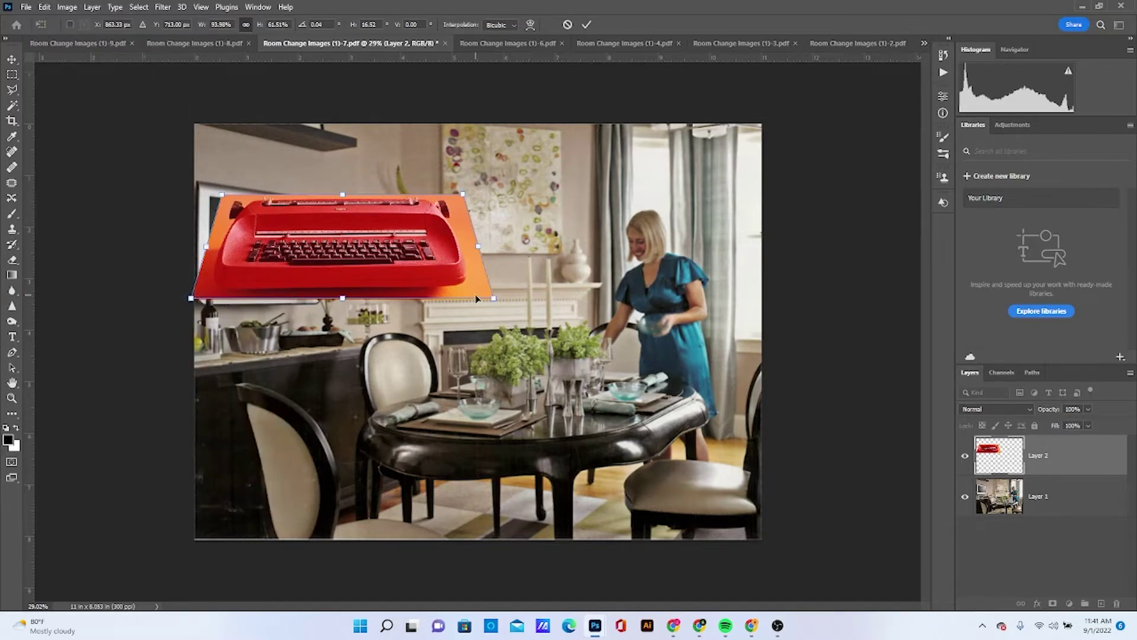
{"action": "left_click_drag", "start_coordinate": [494, 298], "coordinate": [369, 235]}
{"action": "left_click_drag", "start_coordinate": [259, 202], "coordinate": [257, 216]}
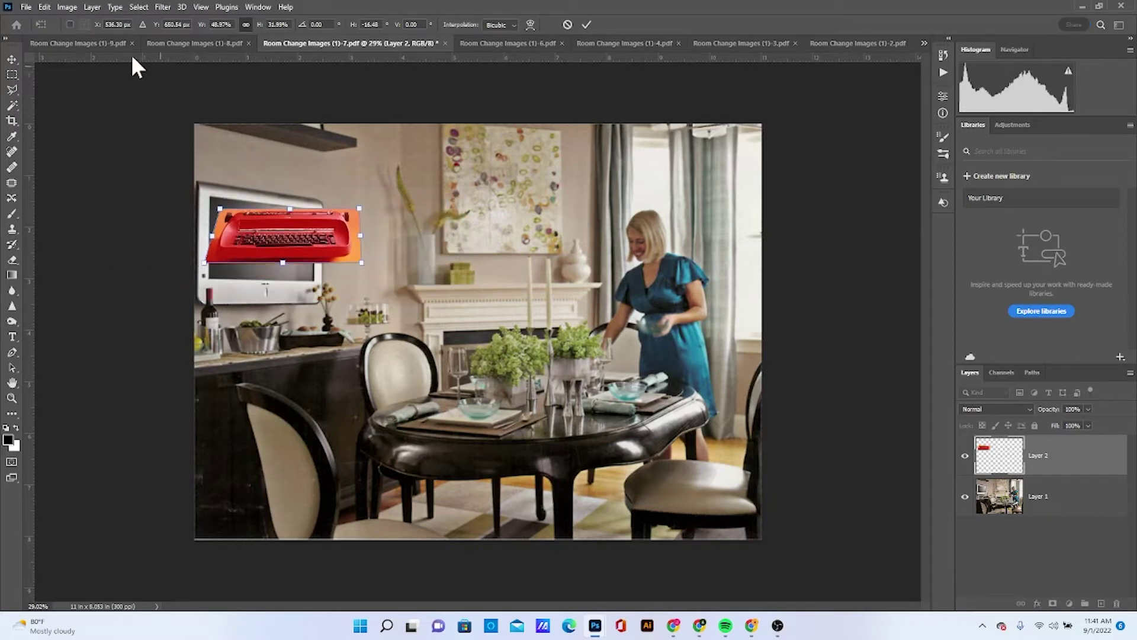
Step: Apply a Perspective transform that narrows the typewriter picture's top edge, slant its right side downward and move it up over the TV
{"action": "left_click", "coordinate": [44, 6]}
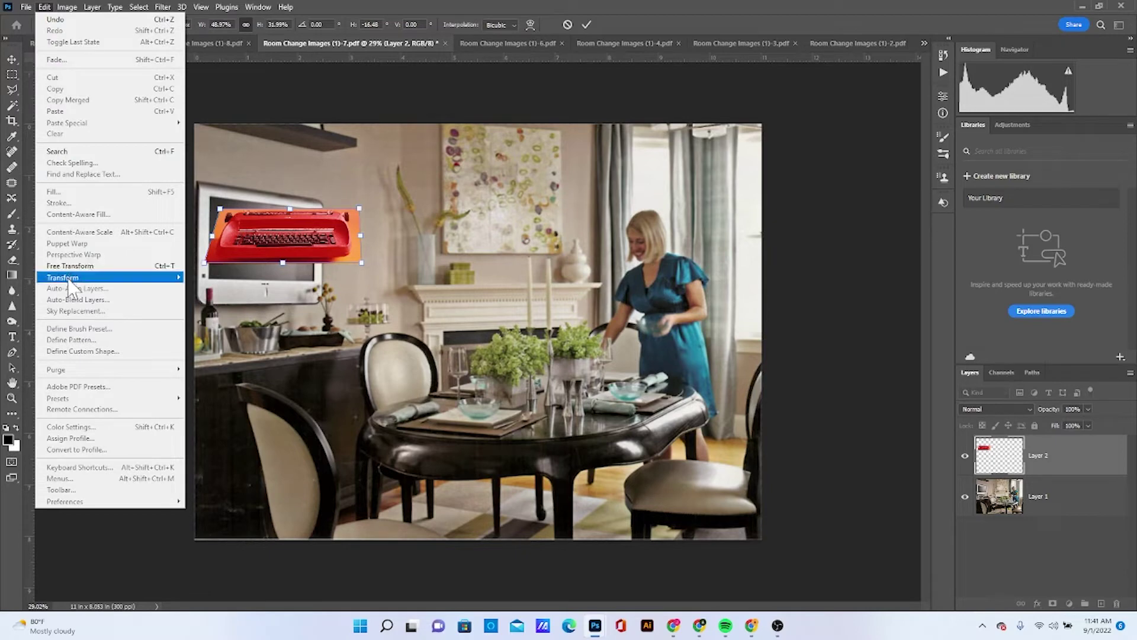
{"action": "mouse_move", "coordinate": [69, 281]}
{"action": "left_click", "coordinate": [236, 339]}
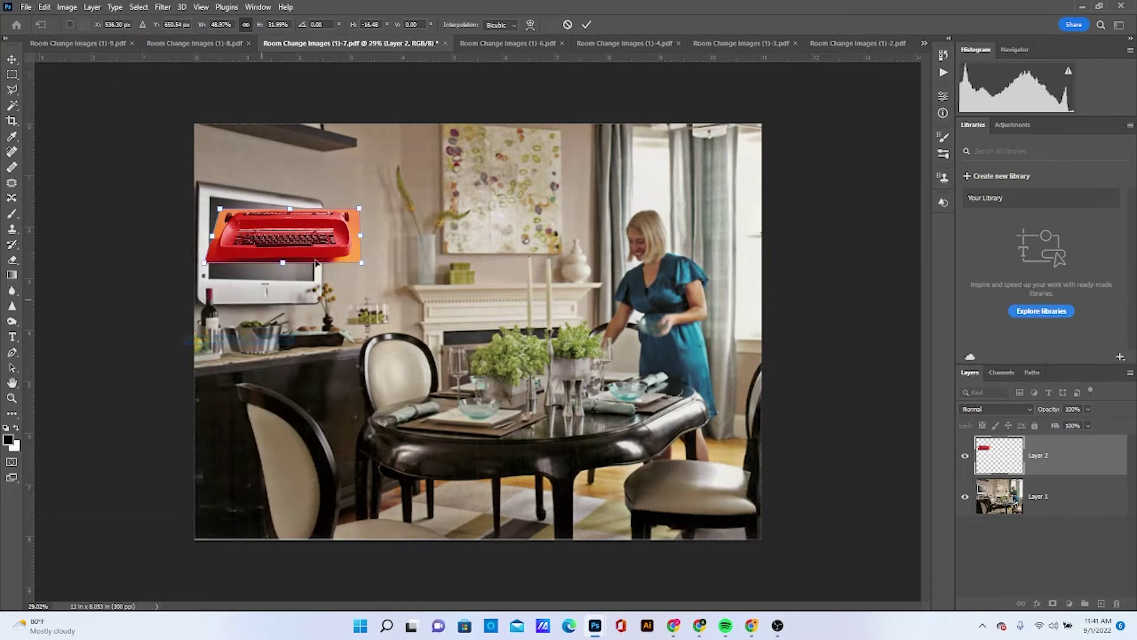
{"action": "left_click_drag", "start_coordinate": [357, 210], "coordinate": [214, 210]}
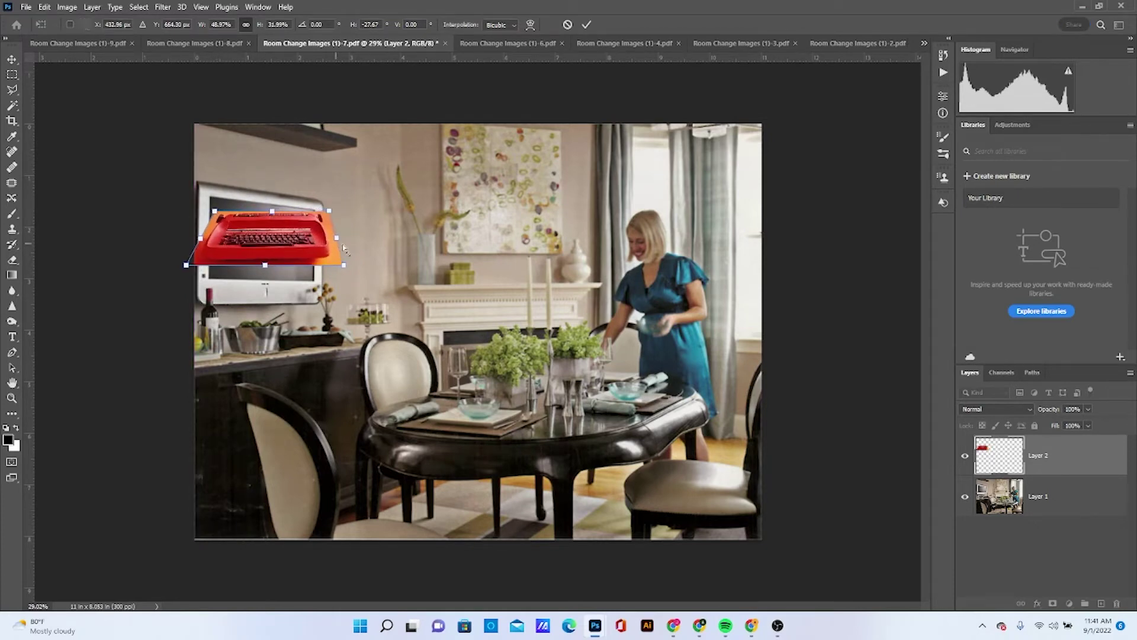
{"action": "left_click_drag", "start_coordinate": [337, 242], "coordinate": [373, 262]}
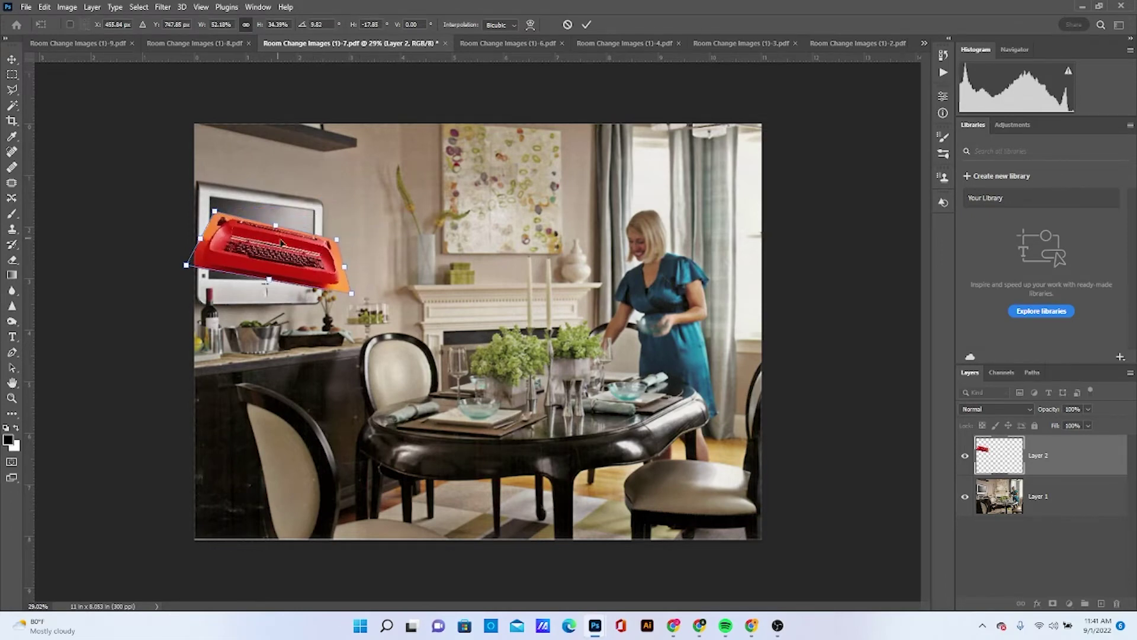
{"action": "left_click_drag", "start_coordinate": [284, 246], "coordinate": [277, 226]}
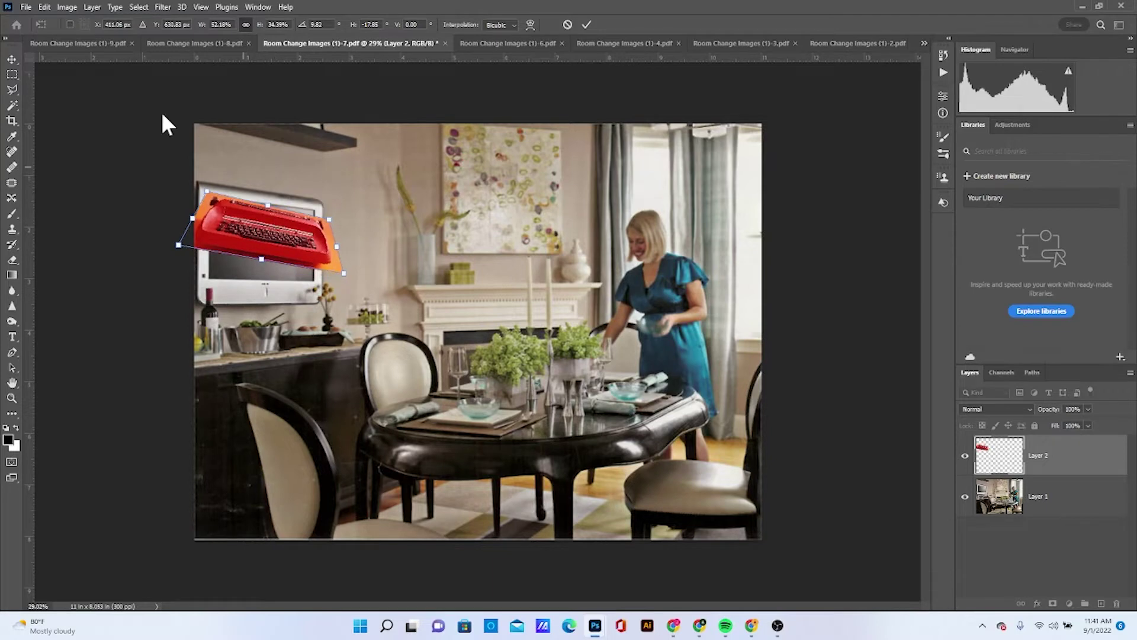
Step: Warp the typewriter picture so its four corners meet the corners of the TV screen
{"action": "left_click", "coordinate": [45, 7]}
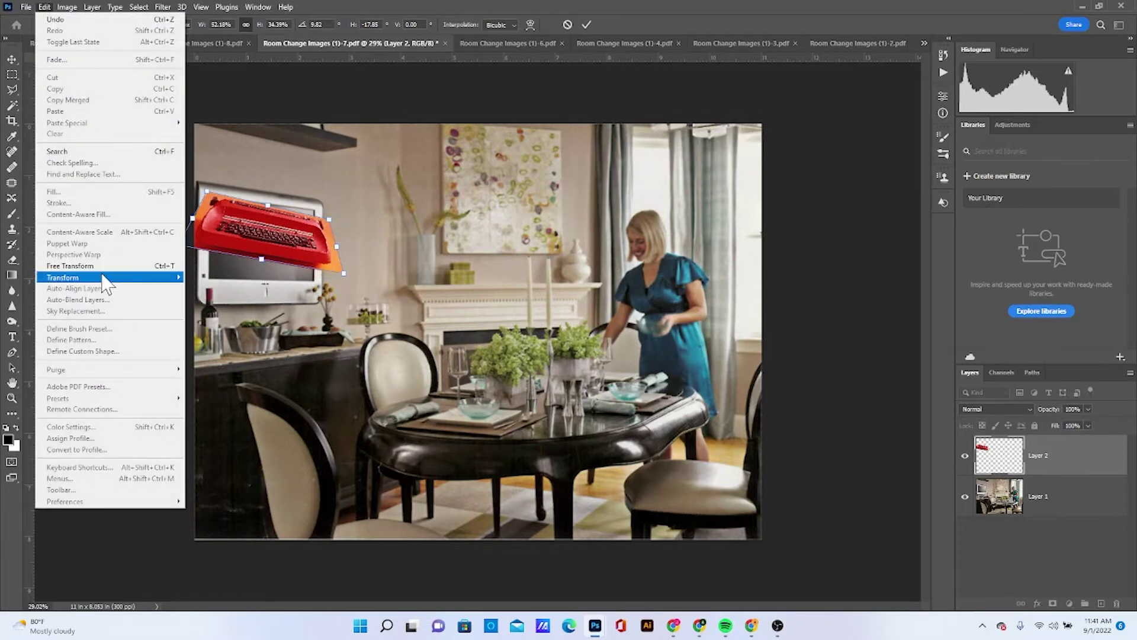
{"action": "mouse_move", "coordinate": [136, 278]}
{"action": "left_click", "coordinate": [208, 357]}
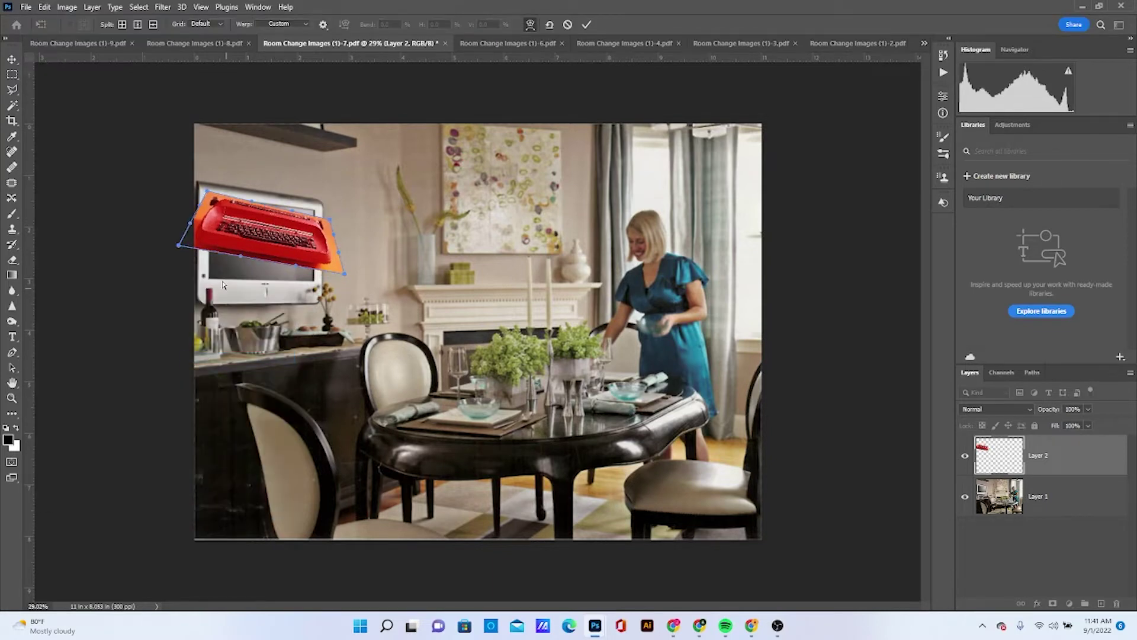
{"action": "left_click_drag", "start_coordinate": [176, 243], "coordinate": [213, 278]}
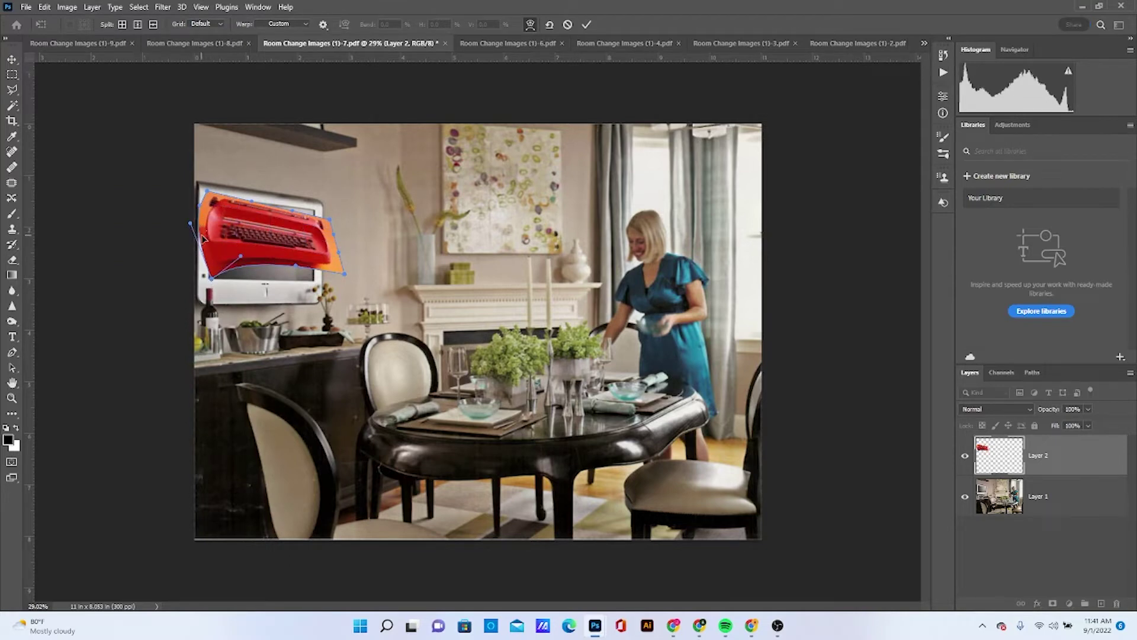
{"action": "mouse_move", "coordinate": [203, 238]}
{"action": "left_mouse_down"}
{"action": "mouse_move", "coordinate": [214, 241]}
{"action": "mouse_move", "coordinate": [210, 282]}
{"action": "mouse_move", "coordinate": [215, 249]}
{"action": "left_mouse_up"}
{"action": "left_click_drag", "start_coordinate": [208, 192], "coordinate": [247, 212]}
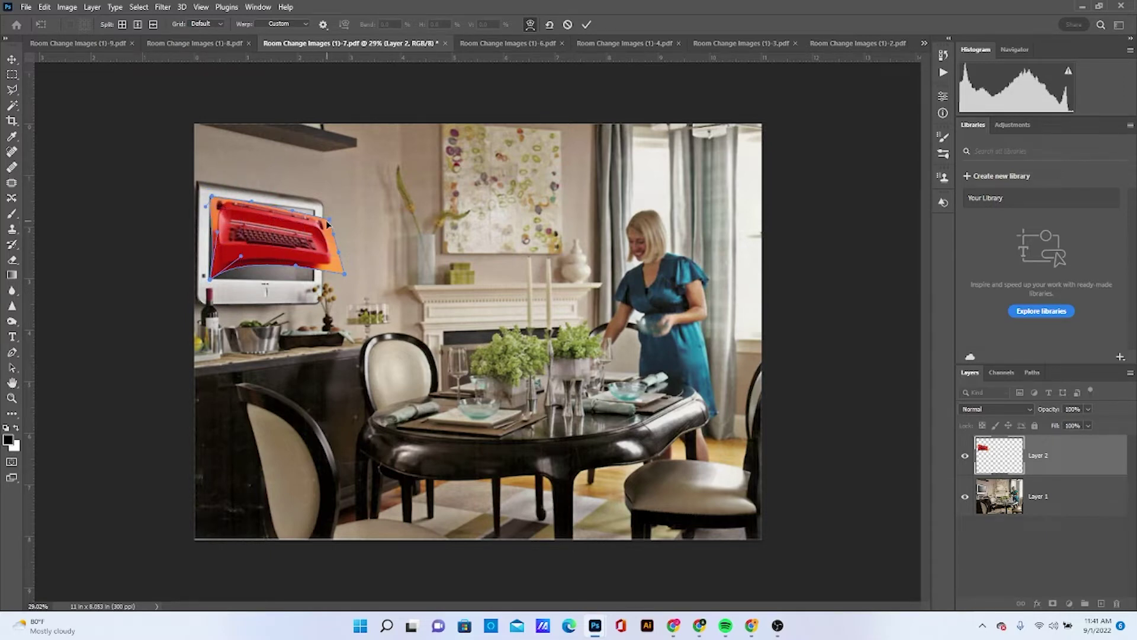
{"action": "left_click_drag", "start_coordinate": [327, 224], "coordinate": [314, 213]}
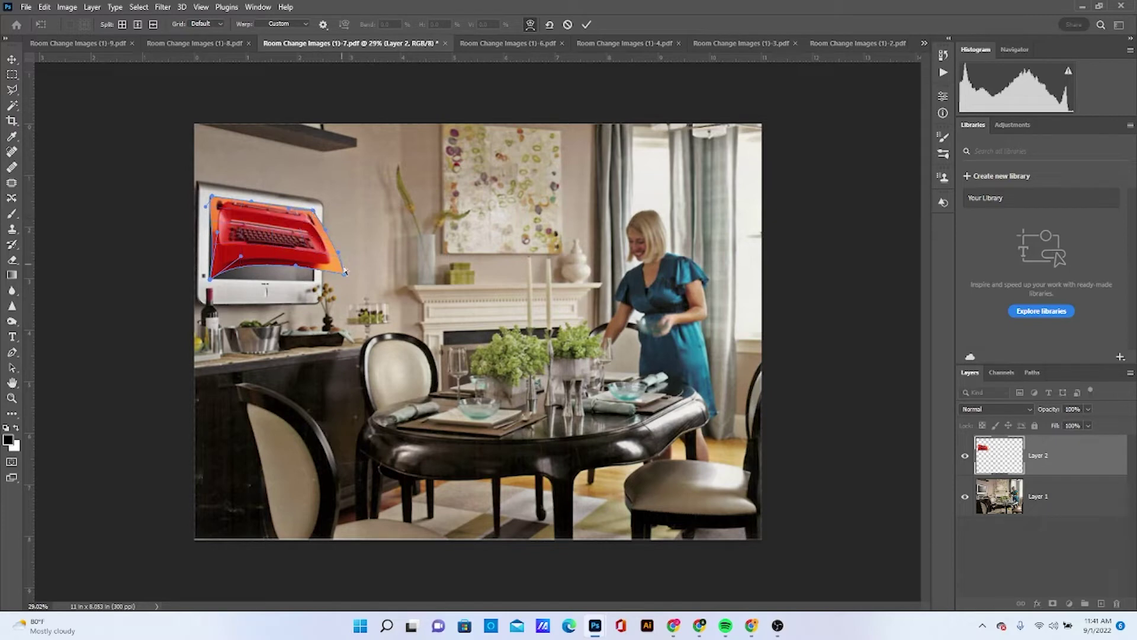
{"action": "left_click_drag", "start_coordinate": [346, 272], "coordinate": [318, 278]}
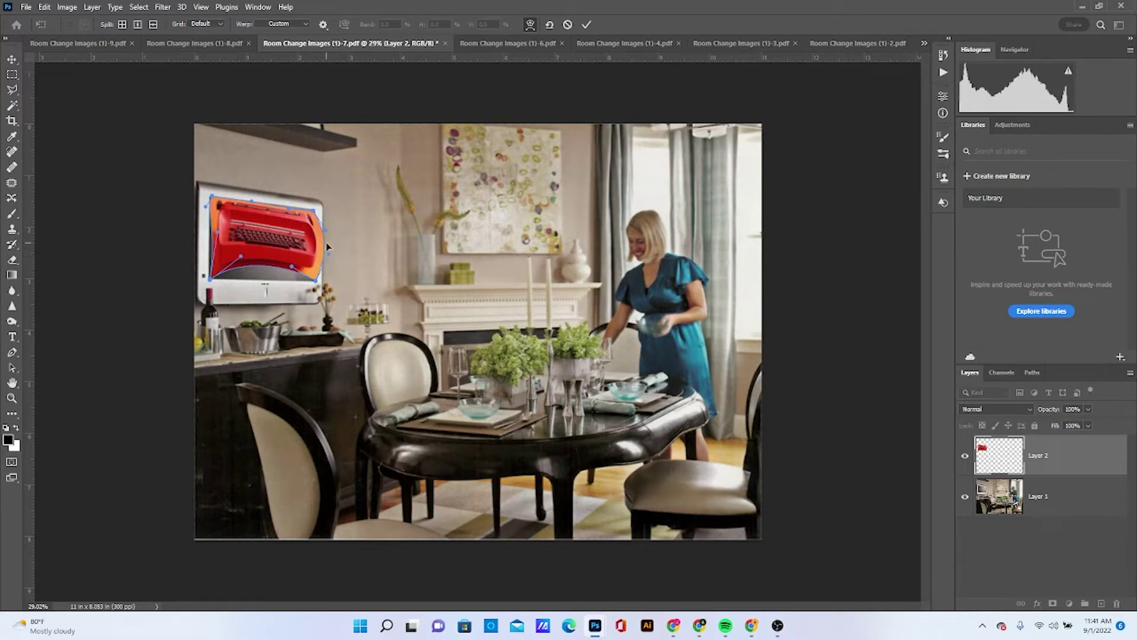
Step: Straighten the warped edges of the typewriter picture along the TV screen's borders and apply the transform
{"action": "left_click_drag", "start_coordinate": [326, 247], "coordinate": [262, 278]}
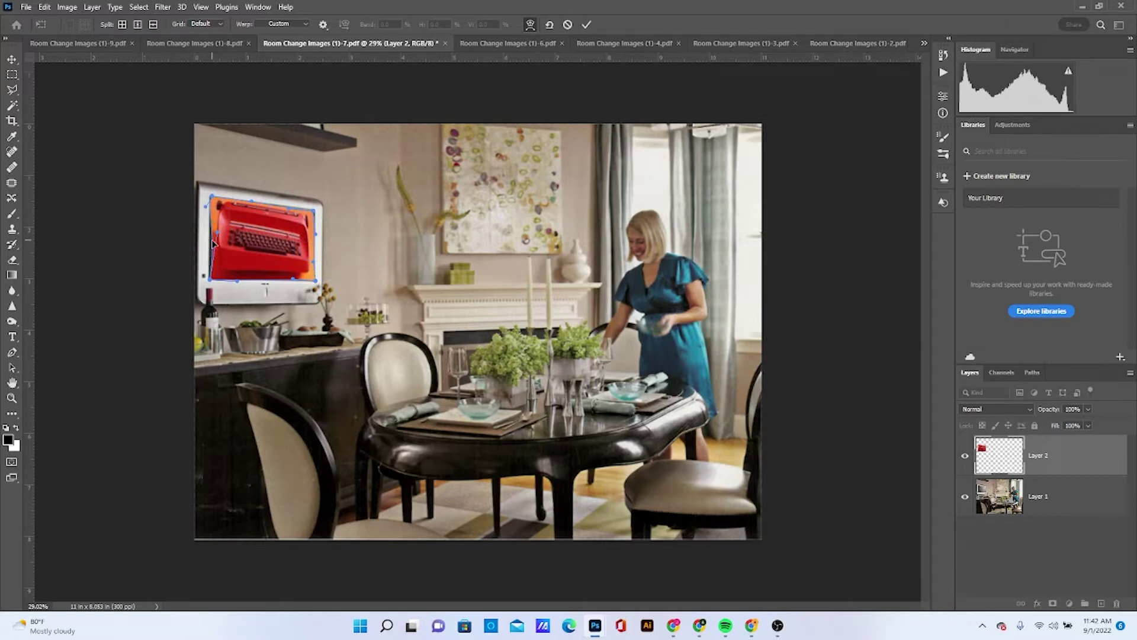
{"action": "left_click_drag", "start_coordinate": [214, 235], "coordinate": [216, 235]}
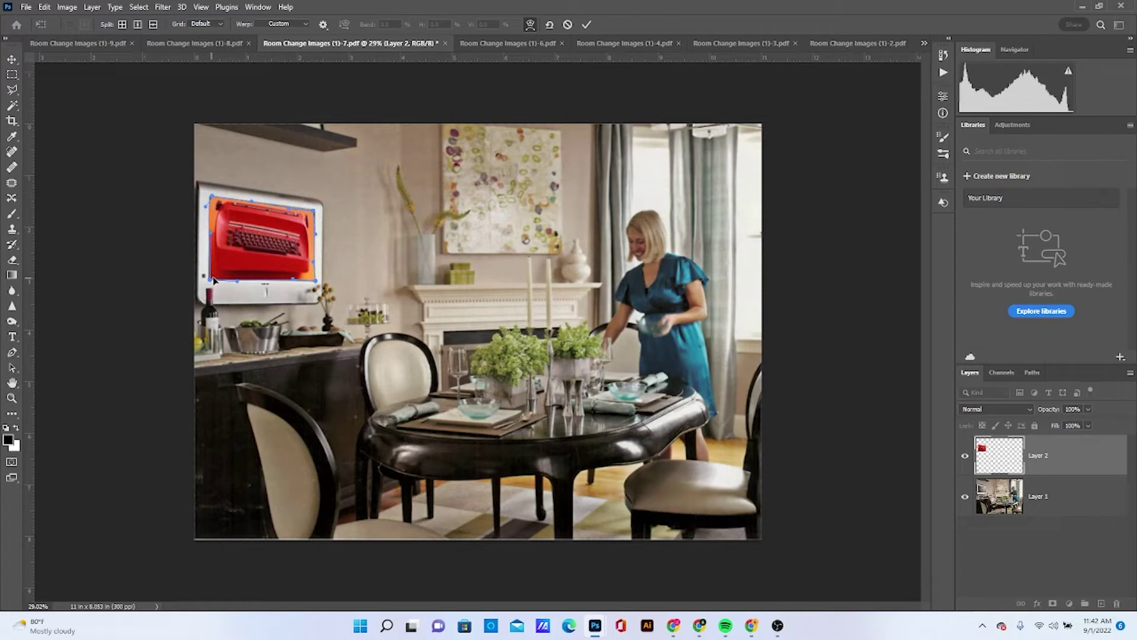
{"action": "left_click_drag", "start_coordinate": [213, 280], "coordinate": [213, 279]}
{"action": "left_click_drag", "start_coordinate": [215, 200], "coordinate": [214, 197]}
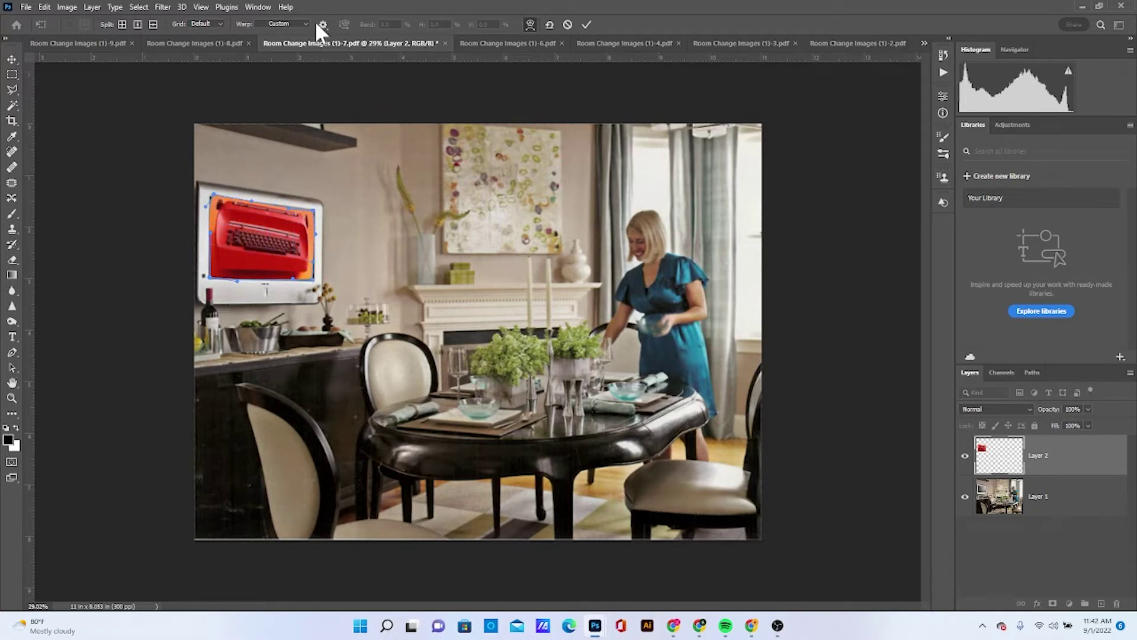
{"action": "key", "text": "Return"}
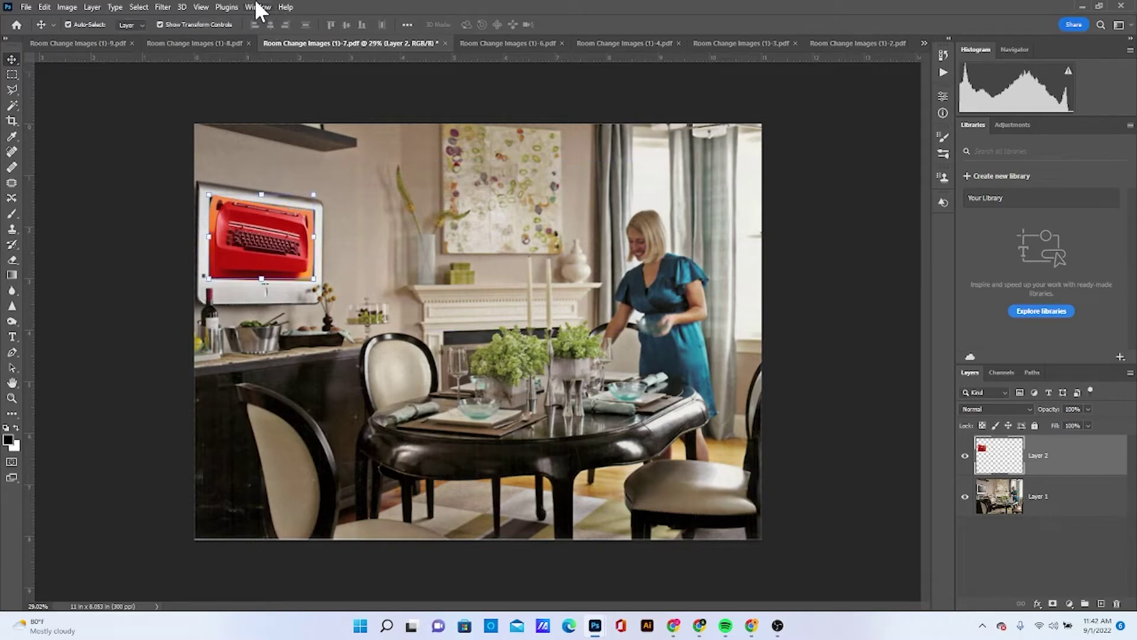
Step: Add a Brightness/Contrast adjustment layer above the typewriter layer and clip it to that layer
{"action": "left_click", "coordinate": [164, 7]}
{"action": "left_click", "coordinate": [1048, 455]}
{"action": "left_click", "coordinate": [1008, 125]}
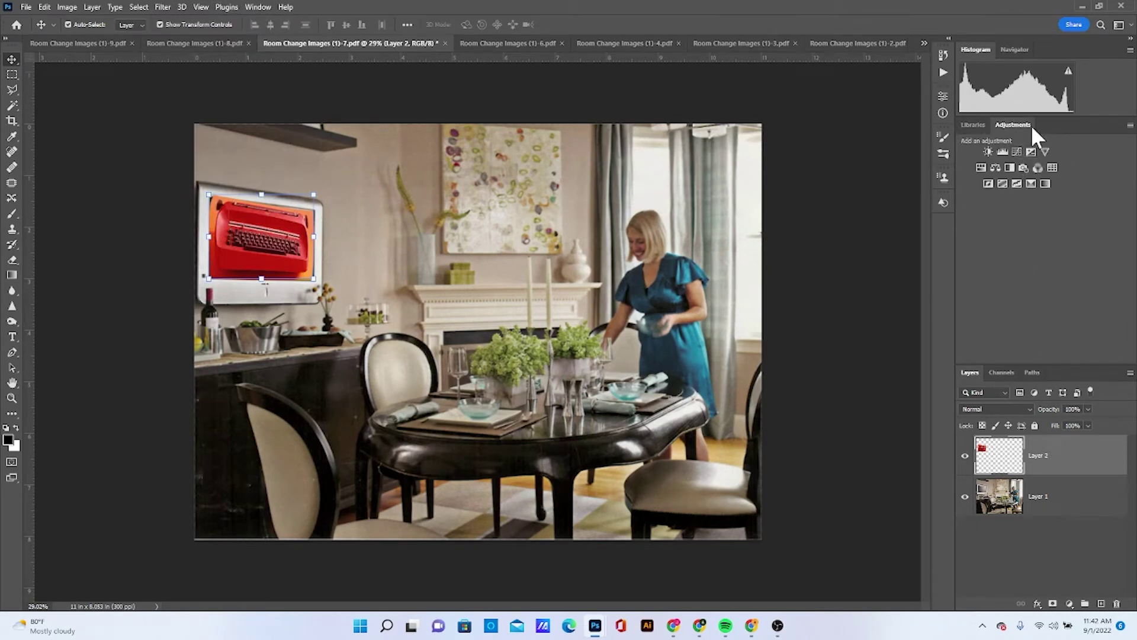
{"action": "left_click", "coordinate": [257, 6]}
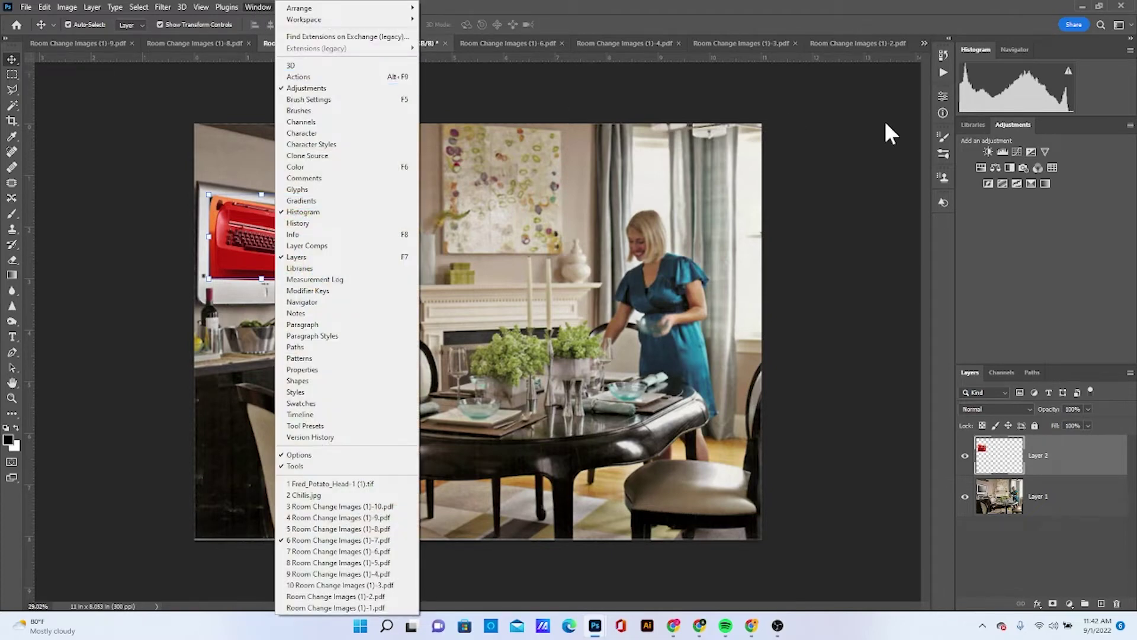
{"action": "left_click", "coordinate": [1031, 207]}
{"action": "left_click", "coordinate": [993, 147]}
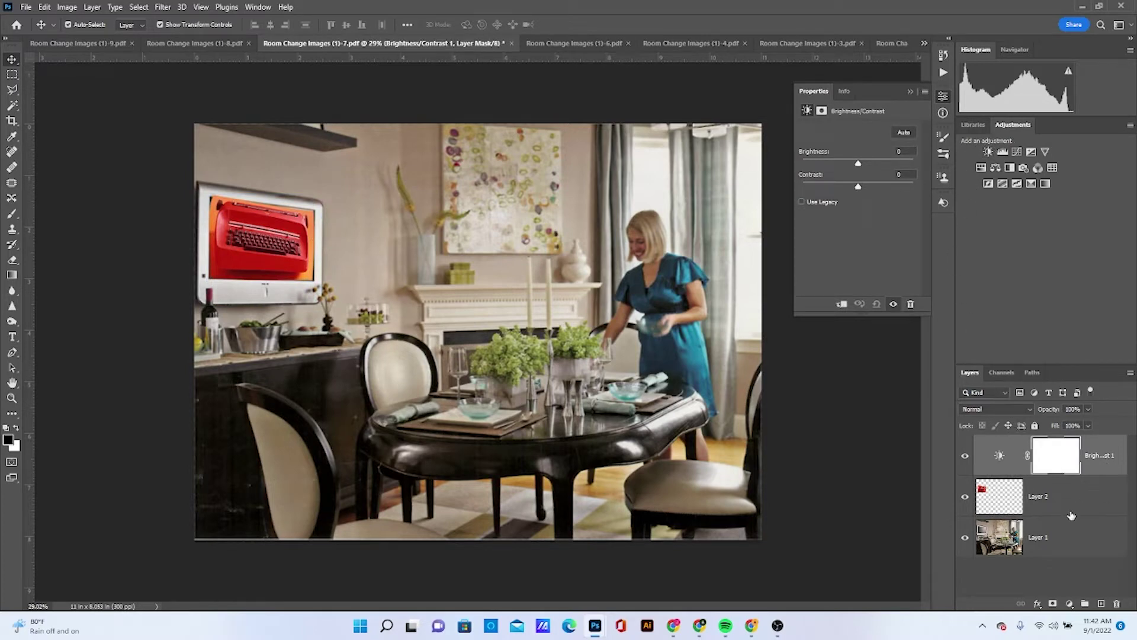
{"action": "right_click", "coordinate": [1097, 463]}
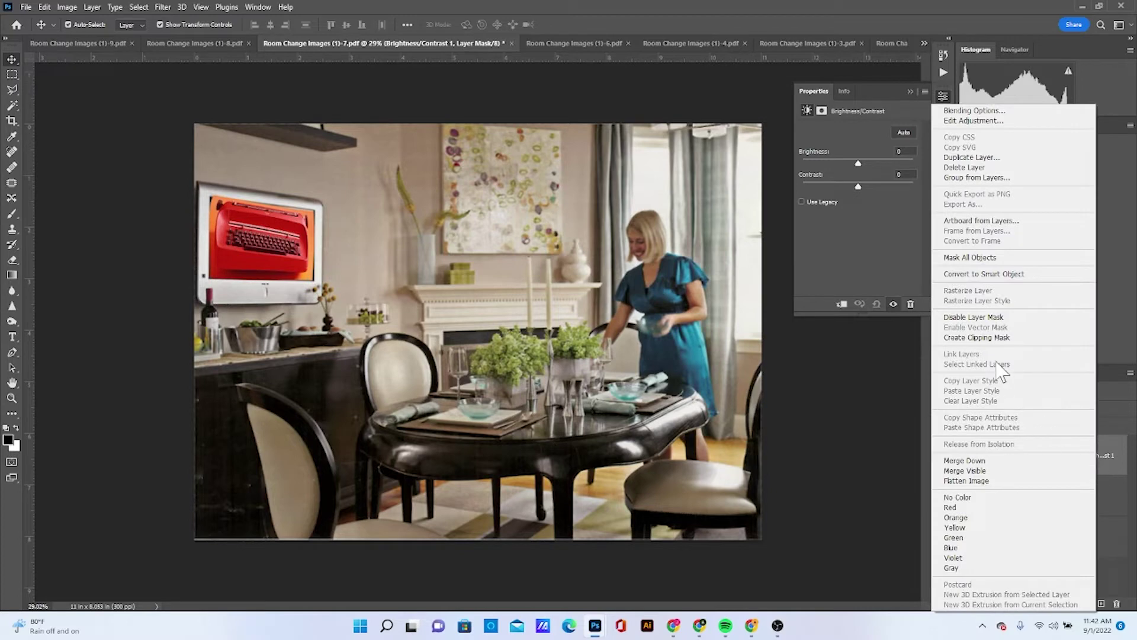
{"action": "left_click", "coordinate": [1006, 337]}
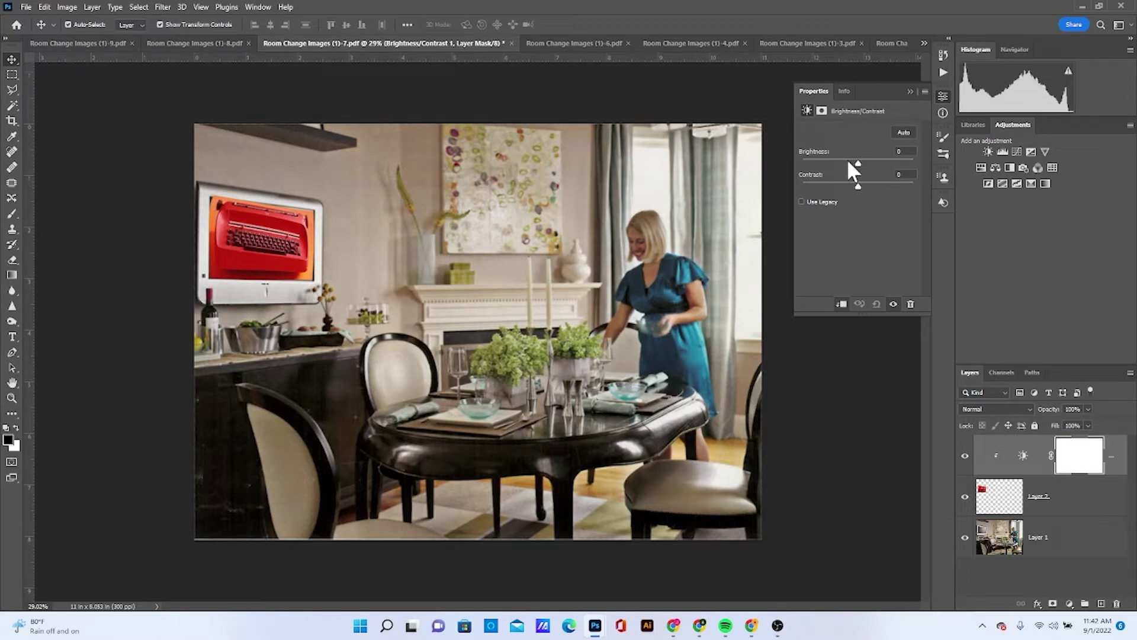
Step: Set the typewriter adjustment's brightness to -65 and contrast to -26, and its layer mask density to 57%
{"action": "left_click_drag", "start_coordinate": [856, 160], "coordinate": [957, 191]}
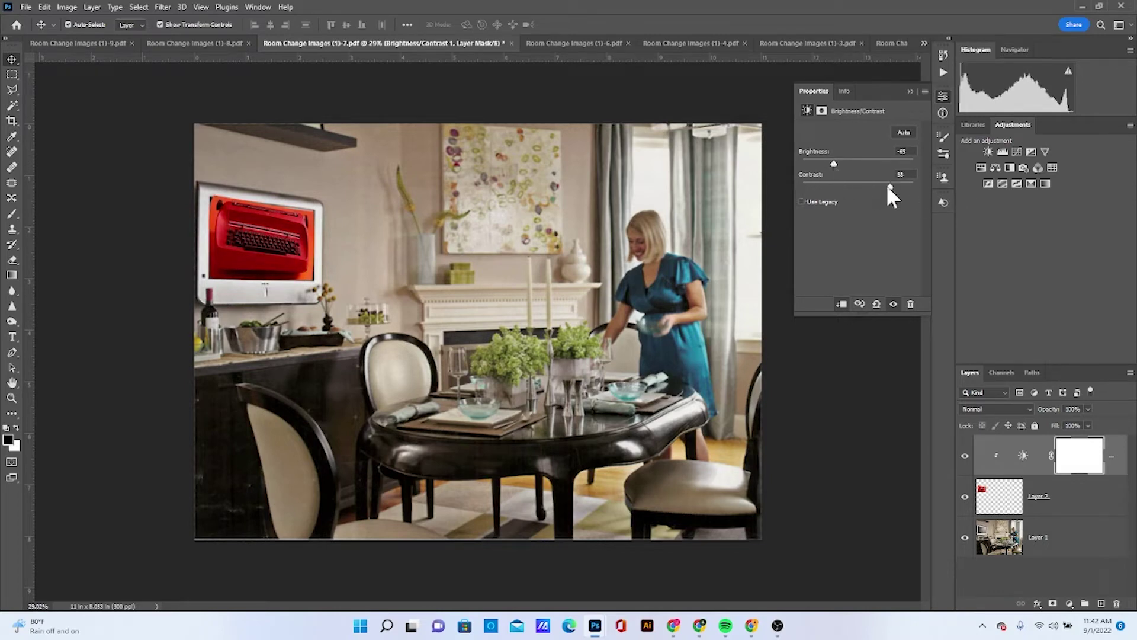
{"action": "left_click_drag", "start_coordinate": [889, 187], "coordinate": [831, 184]}
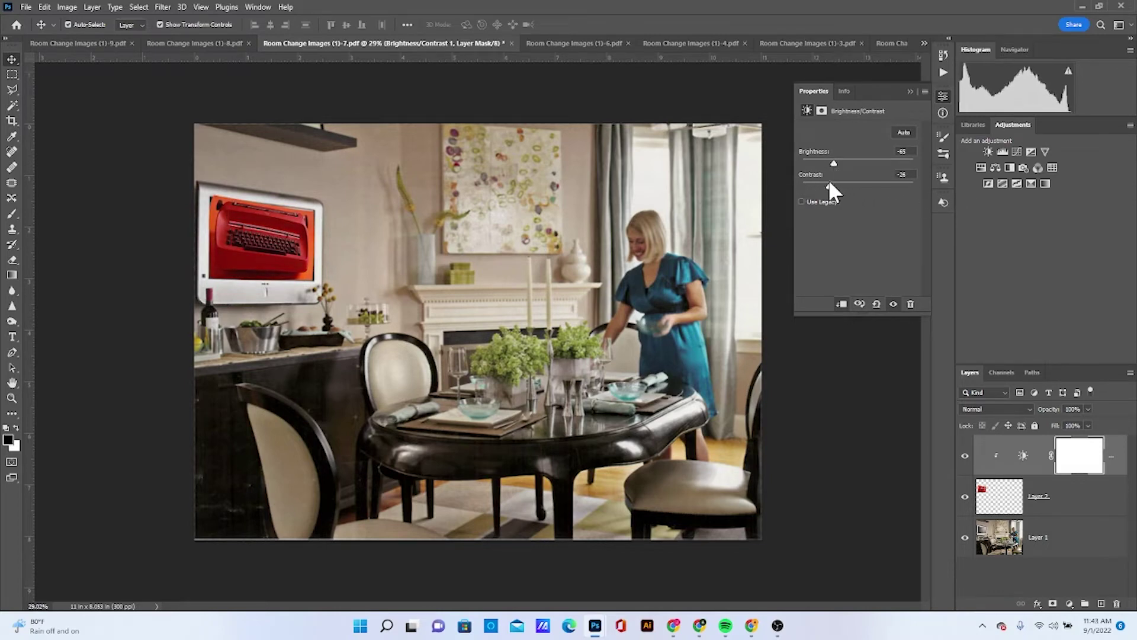
{"action": "left_click", "coordinate": [821, 112]}
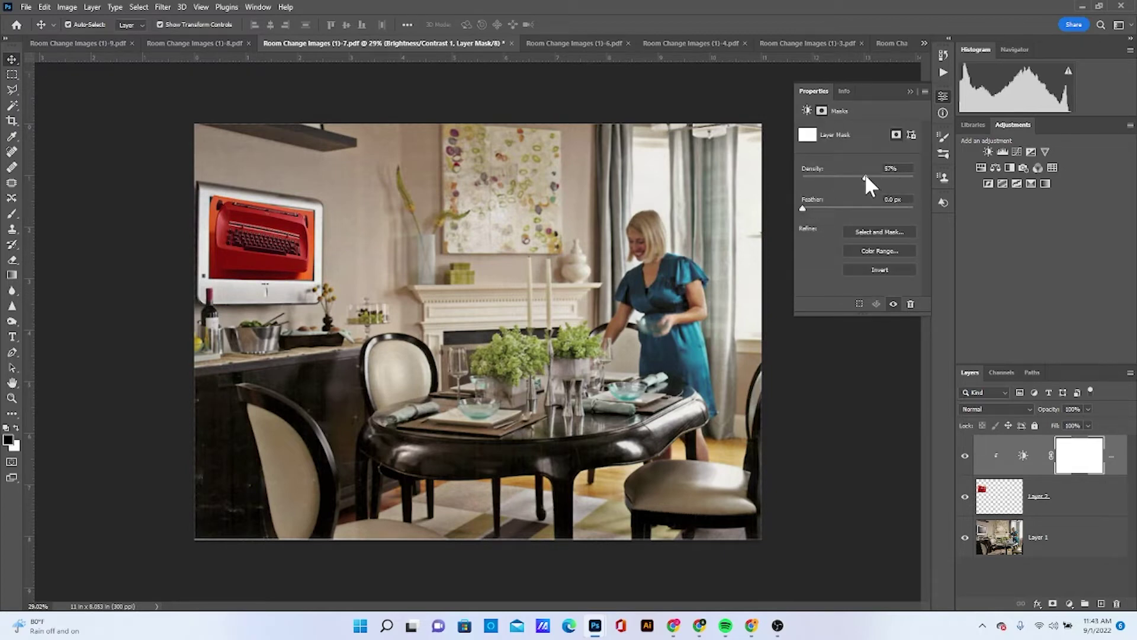
Step: Add a Levels adjustment layer above the Brightness/Contrast layer and clip it to the typewriter layer
{"action": "left_click", "coordinate": [1004, 152]}
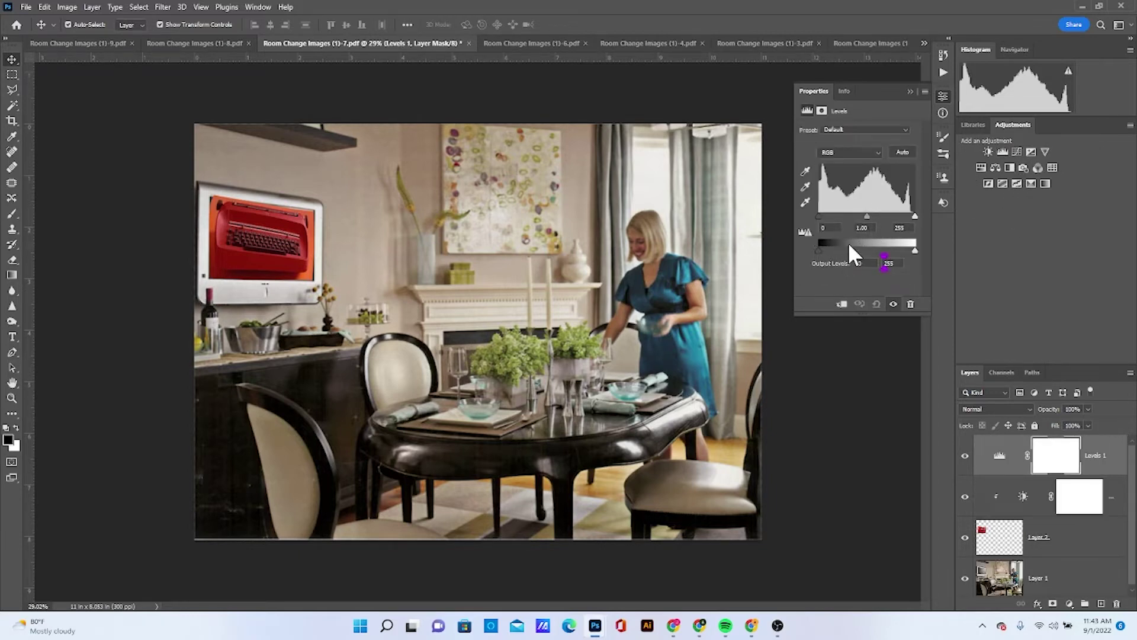
{"action": "mouse_move", "coordinate": [916, 250]}
{"action": "left_mouse_down"}
{"action": "mouse_move", "coordinate": [896, 249]}
{"action": "mouse_move", "coordinate": [925, 246]}
{"action": "left_mouse_up"}
{"action": "right_click", "coordinate": [1027, 487]}
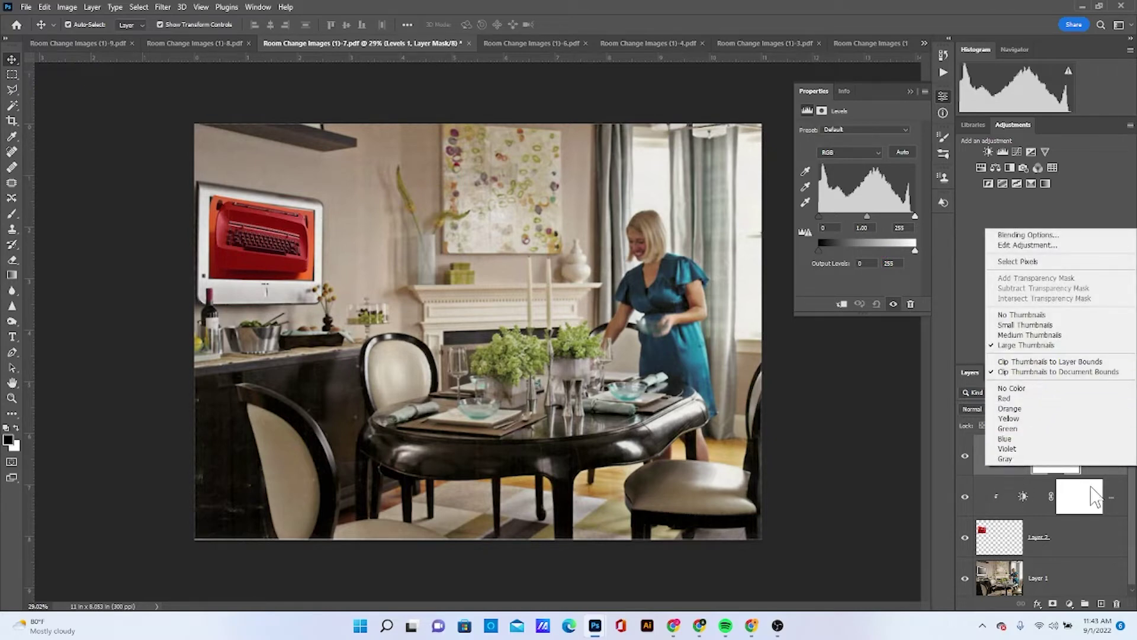
{"action": "left_click", "coordinate": [1108, 481]}
{"action": "right_click", "coordinate": [1111, 477]}
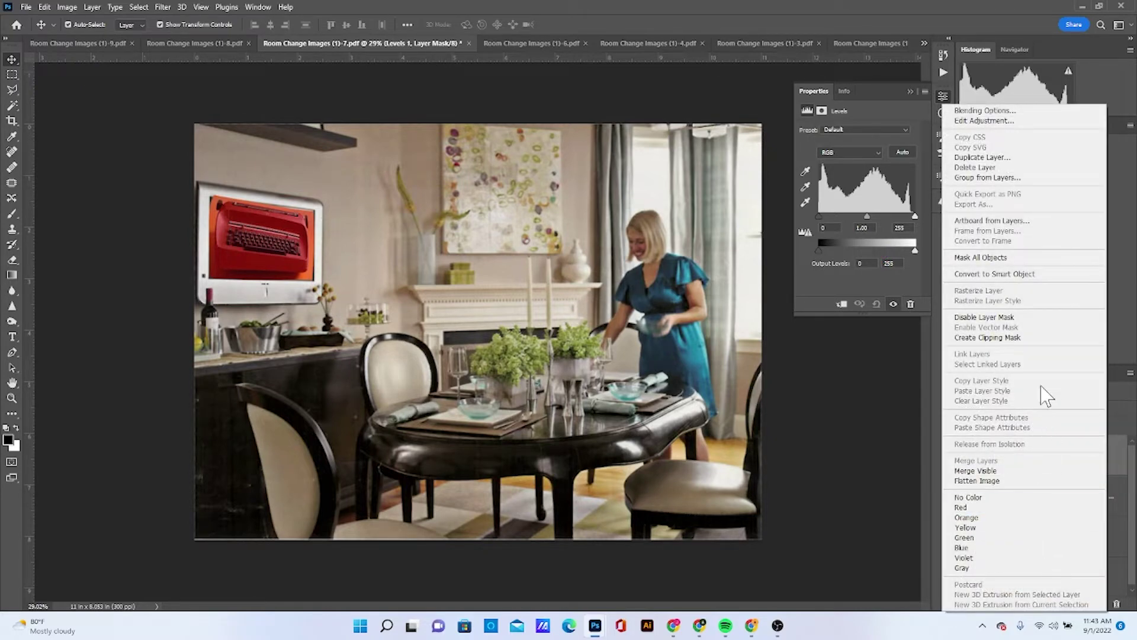
{"action": "left_click", "coordinate": [1028, 338]}
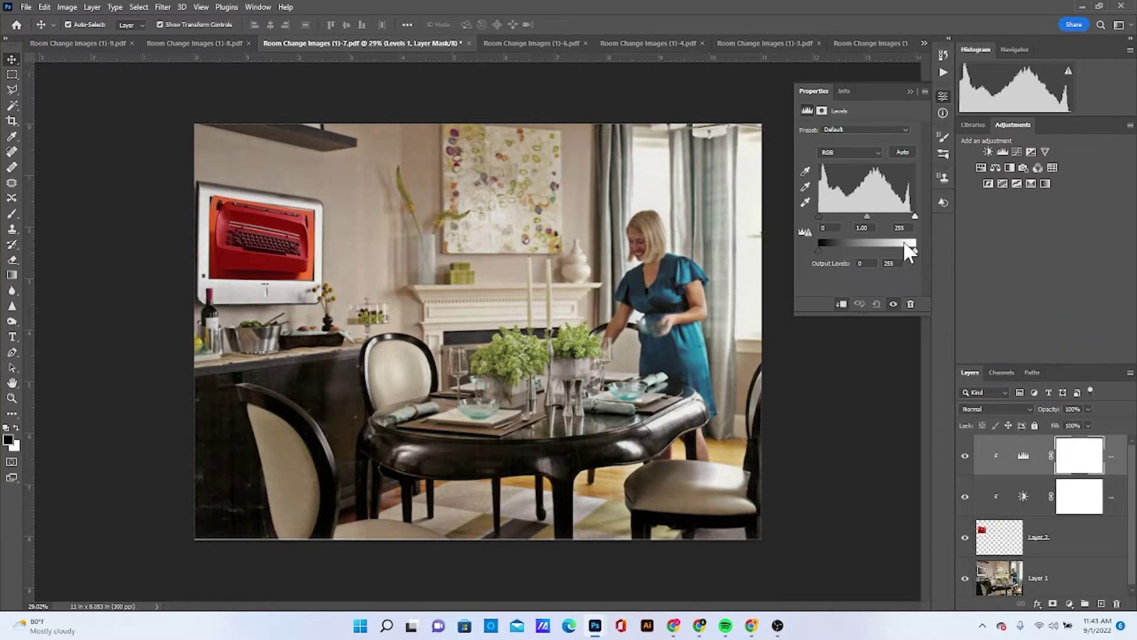
Step: Set the Levels adjustment's output levels to 16 for black and 255 for white
{"action": "left_click_drag", "start_coordinate": [906, 245], "coordinate": [899, 248]}
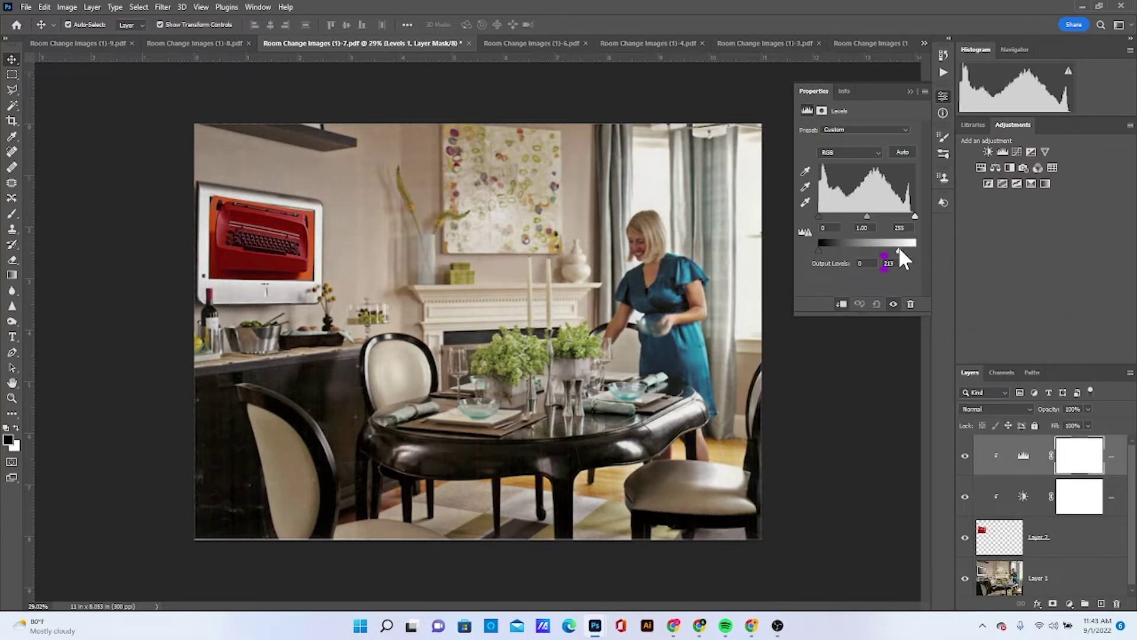
{"action": "mouse_move", "coordinate": [823, 249]}
{"action": "left_mouse_down"}
{"action": "mouse_move", "coordinate": [834, 250]}
{"action": "mouse_move", "coordinate": [823, 249]}
{"action": "left_mouse_up"}
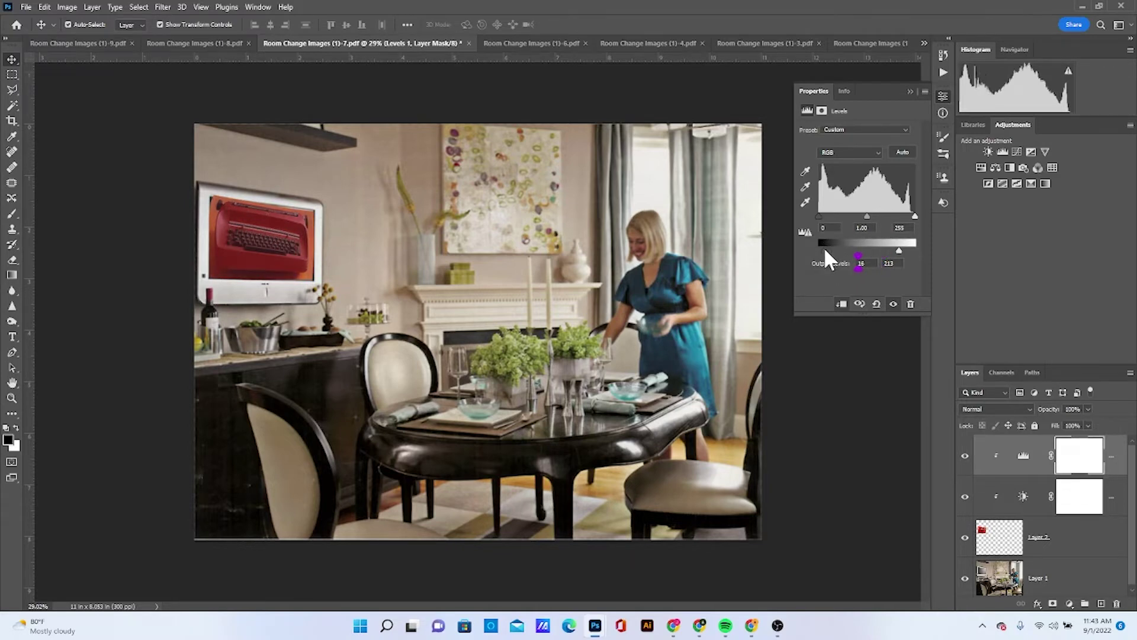
{"action": "left_click_drag", "start_coordinate": [897, 250], "coordinate": [918, 251]}
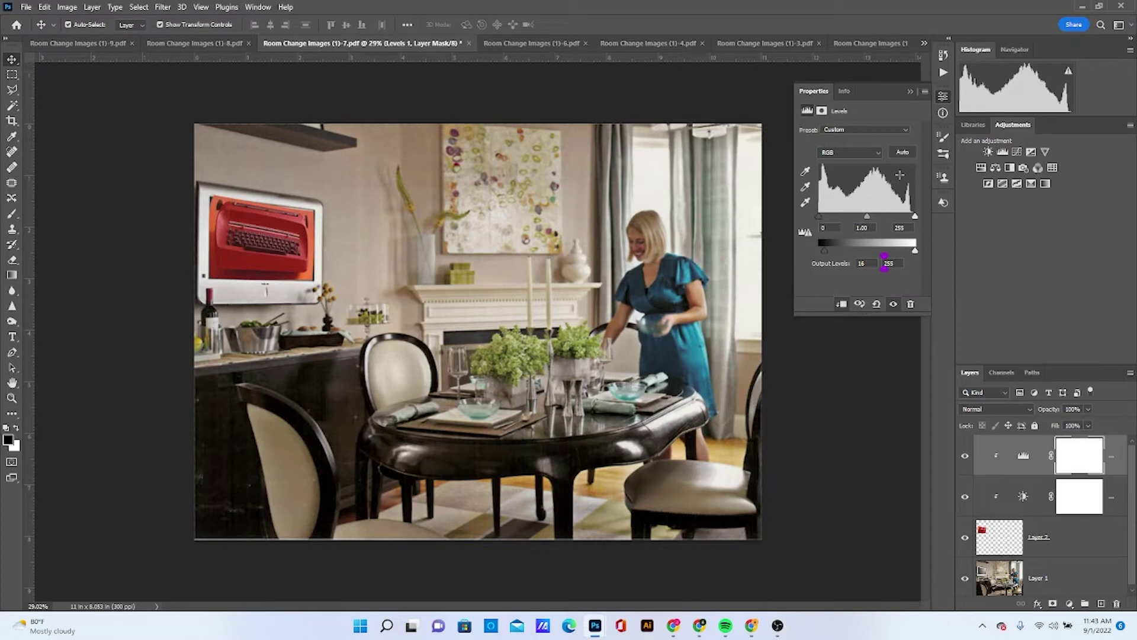
Step: Add a Curves adjustment layer clipped to the typewriter layer and brighten it with several curve points, including input 85/output 131 and input 59/output 106
{"action": "left_click", "coordinate": [1016, 151]}
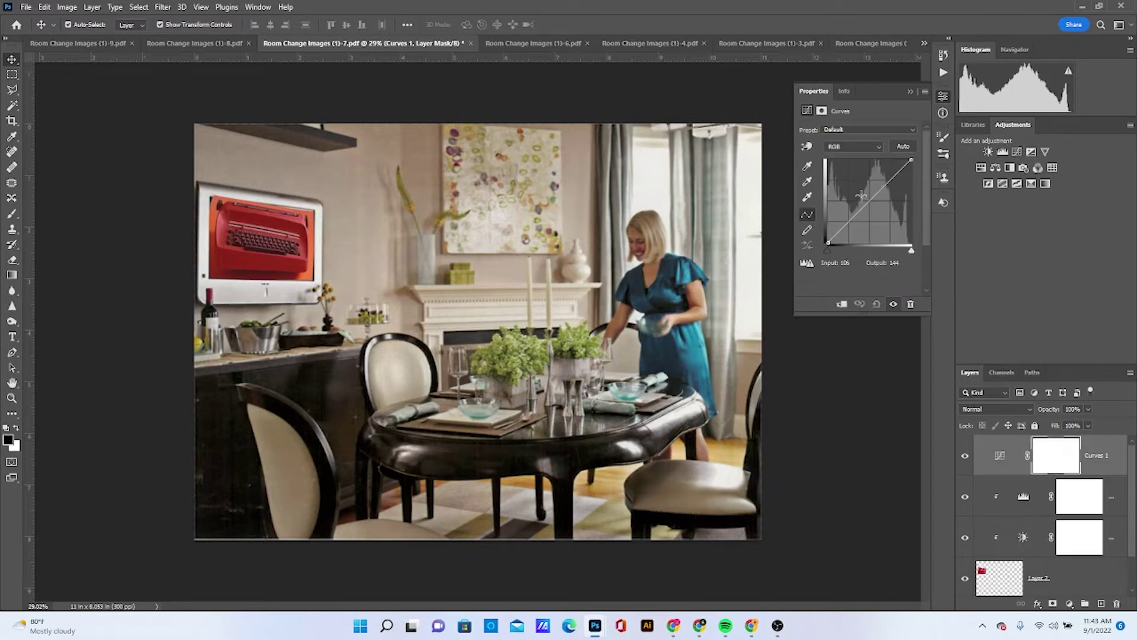
{"action": "left_click_drag", "start_coordinate": [860, 209], "coordinate": [855, 200]}
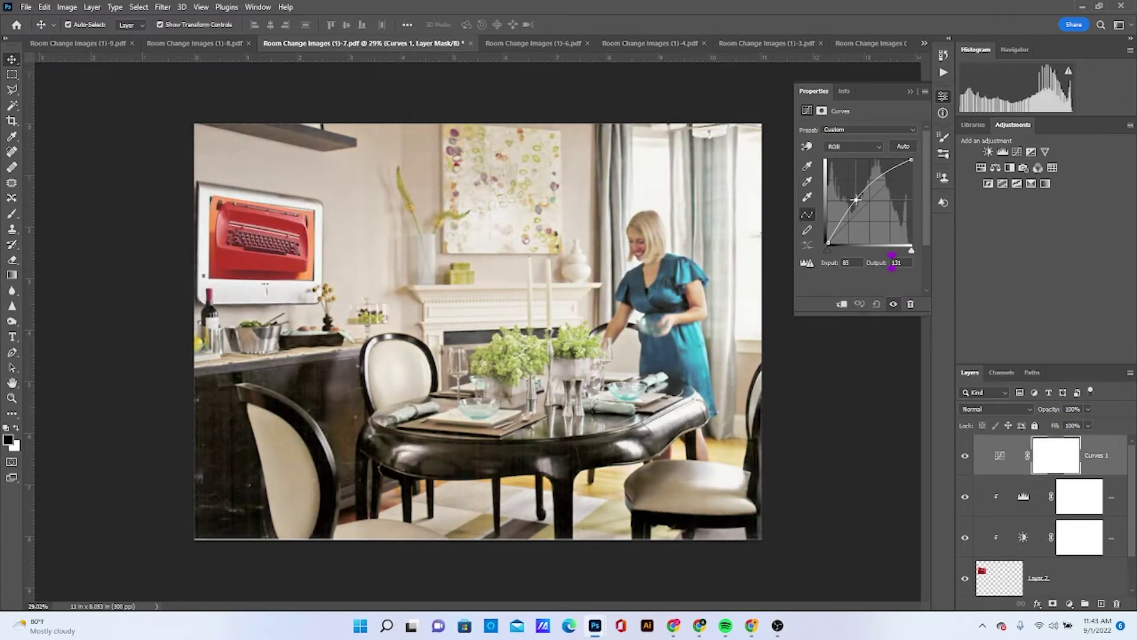
{"action": "right_click", "coordinate": [1096, 451]}
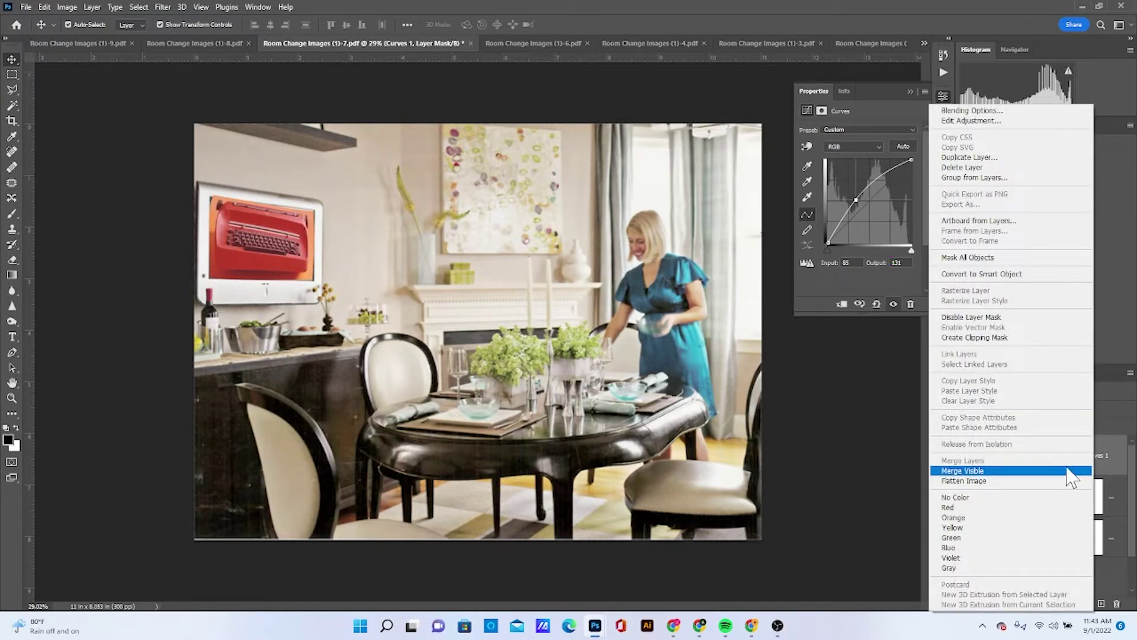
{"action": "left_click", "coordinate": [1024, 337]}
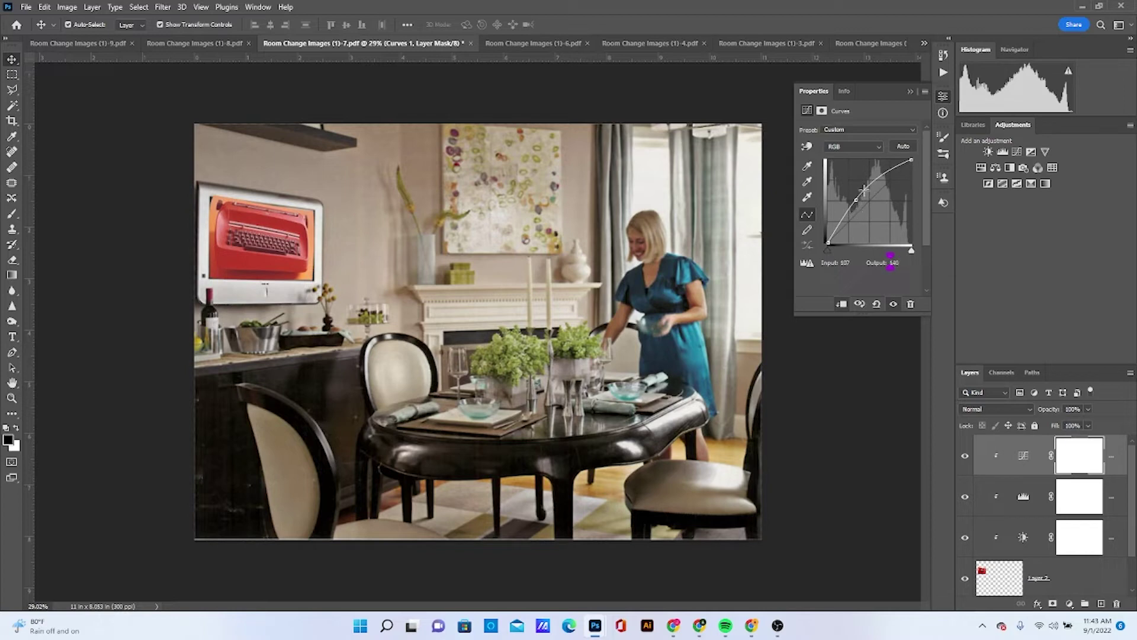
{"action": "left_click_drag", "start_coordinate": [864, 189], "coordinate": [872, 184]}
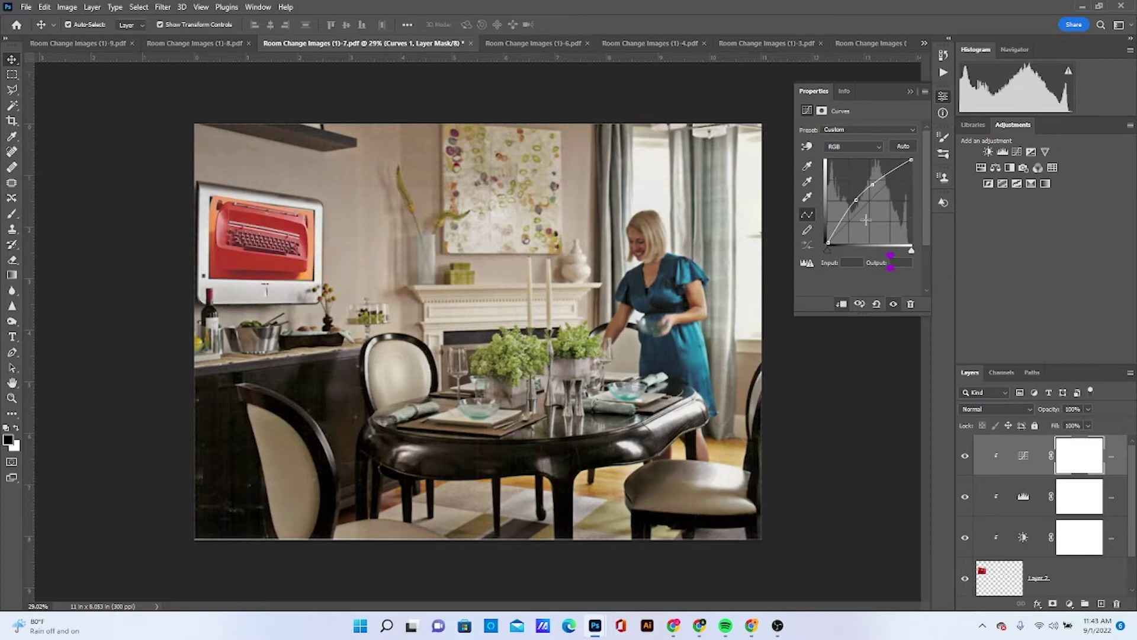
{"action": "left_click_drag", "start_coordinate": [842, 220], "coordinate": [848, 208]}
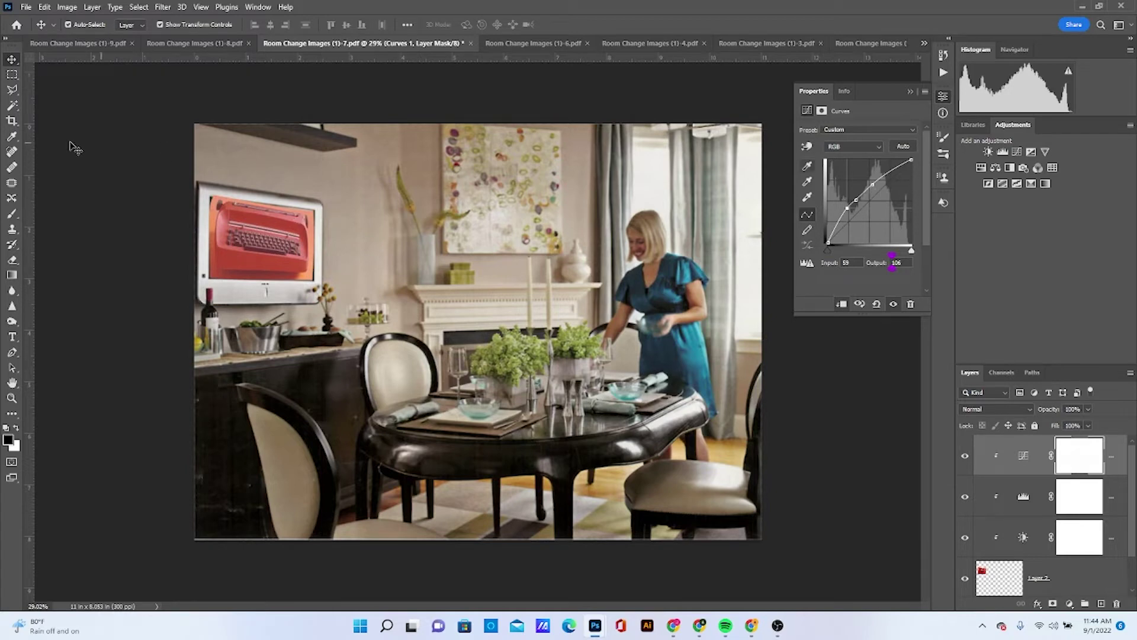
Step: Set the Blur tool's mode to Normal
{"action": "left_click", "coordinate": [12, 290]}
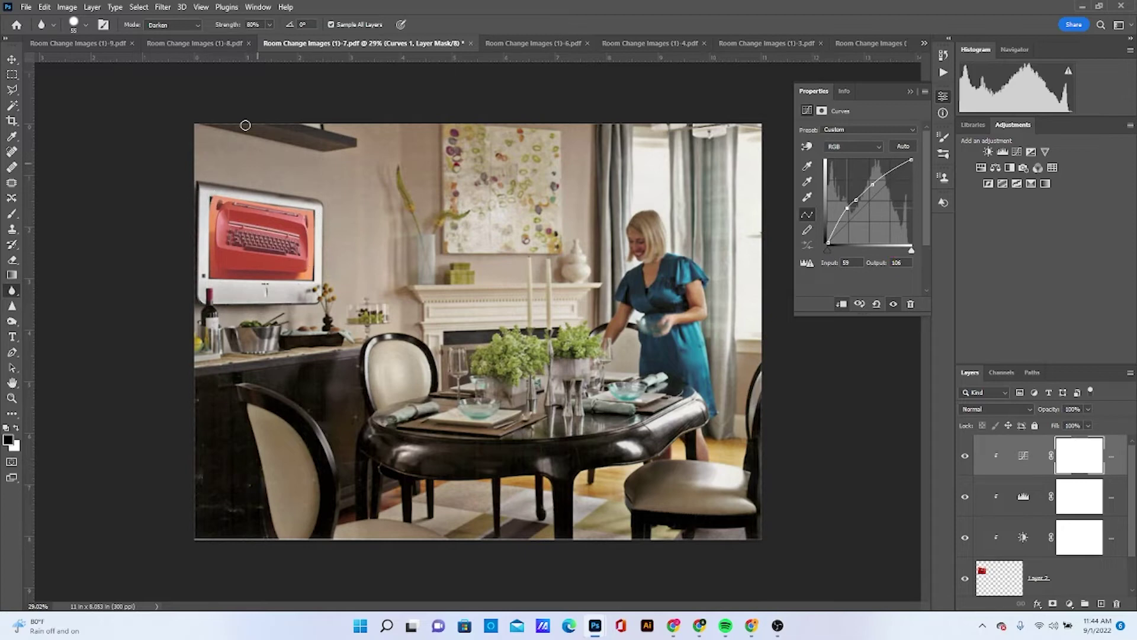
{"action": "left_click", "coordinate": [157, 25]}
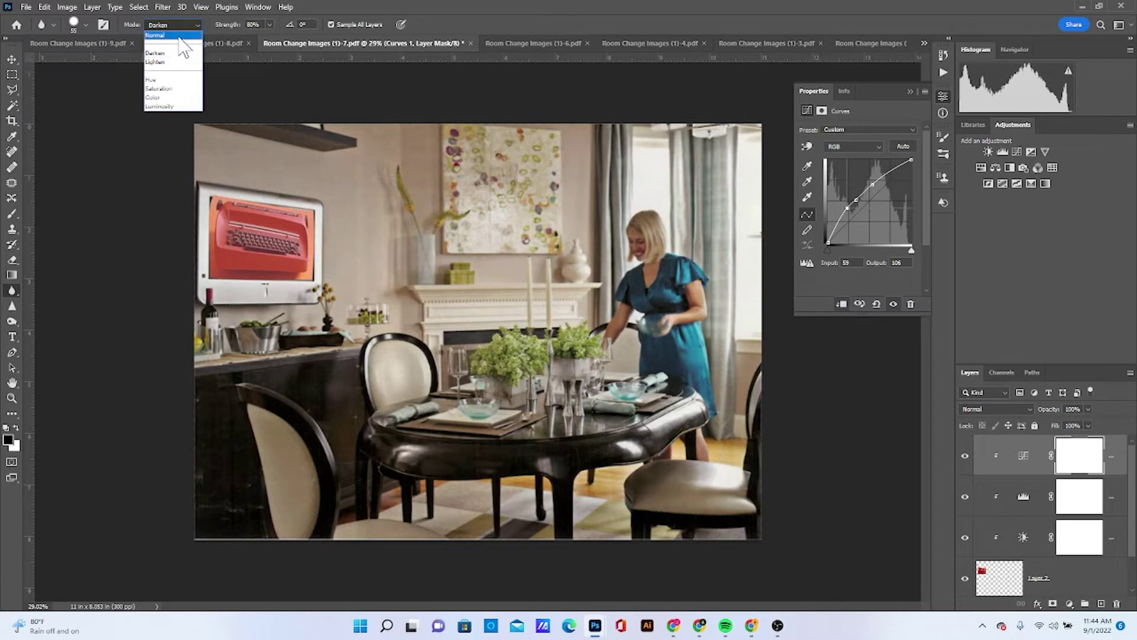
{"action": "left_click", "coordinate": [172, 36]}
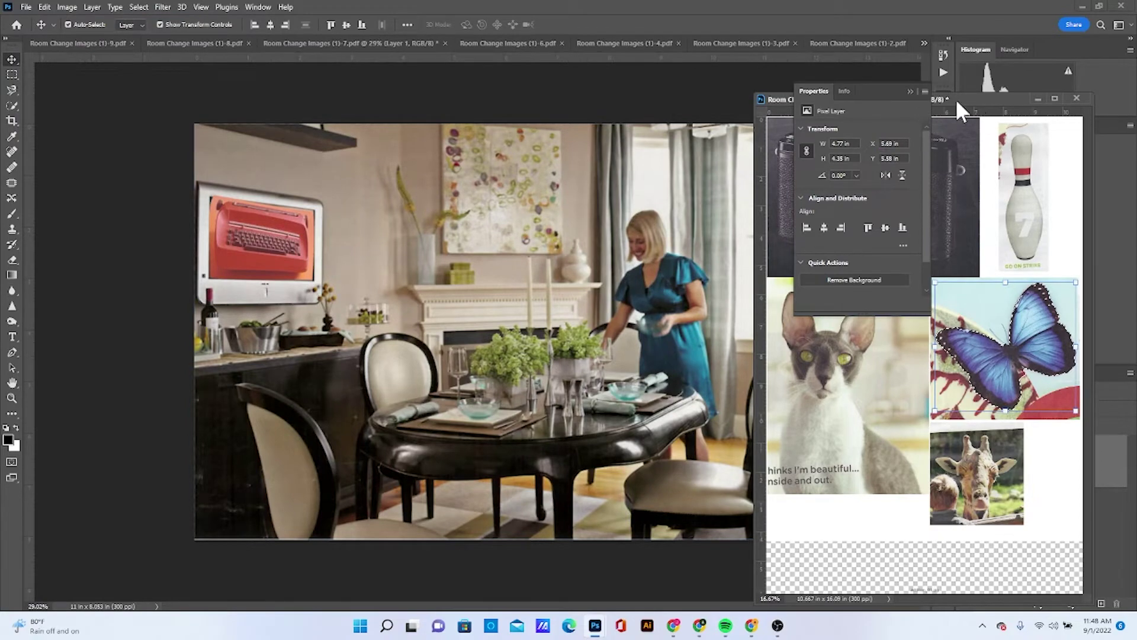
Step: In Room Change Images (1)-2.pdf, select the whole pepperoni pizza slice at the top of the pizza circle with the Quick Selection tool
{"action": "left_click", "coordinate": [870, 45]}
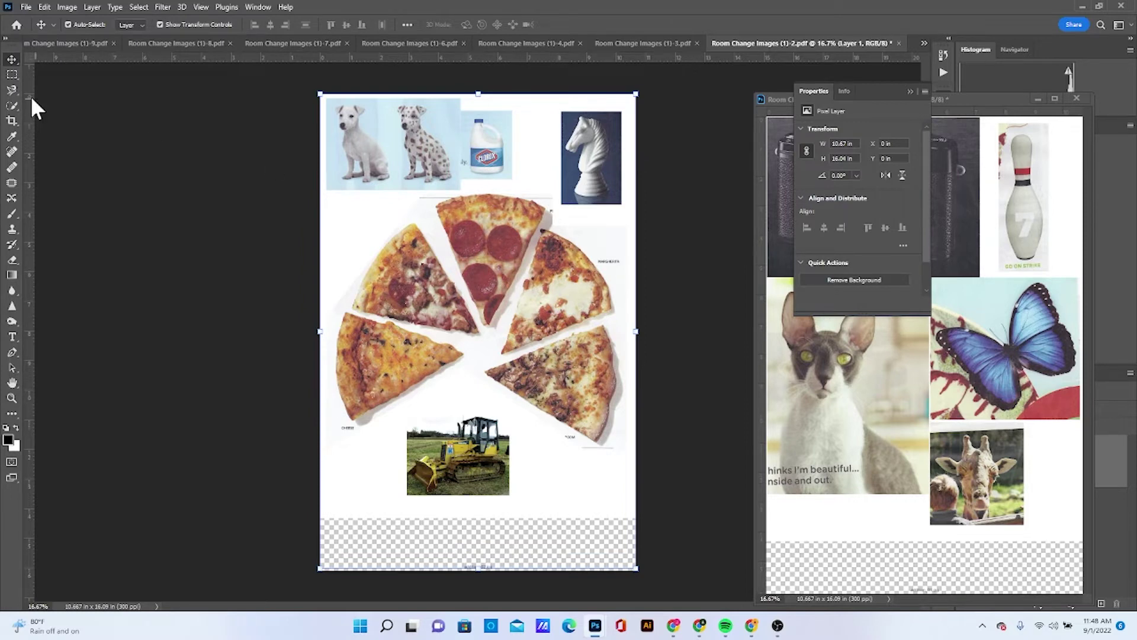
{"action": "left_click", "coordinate": [12, 106]}
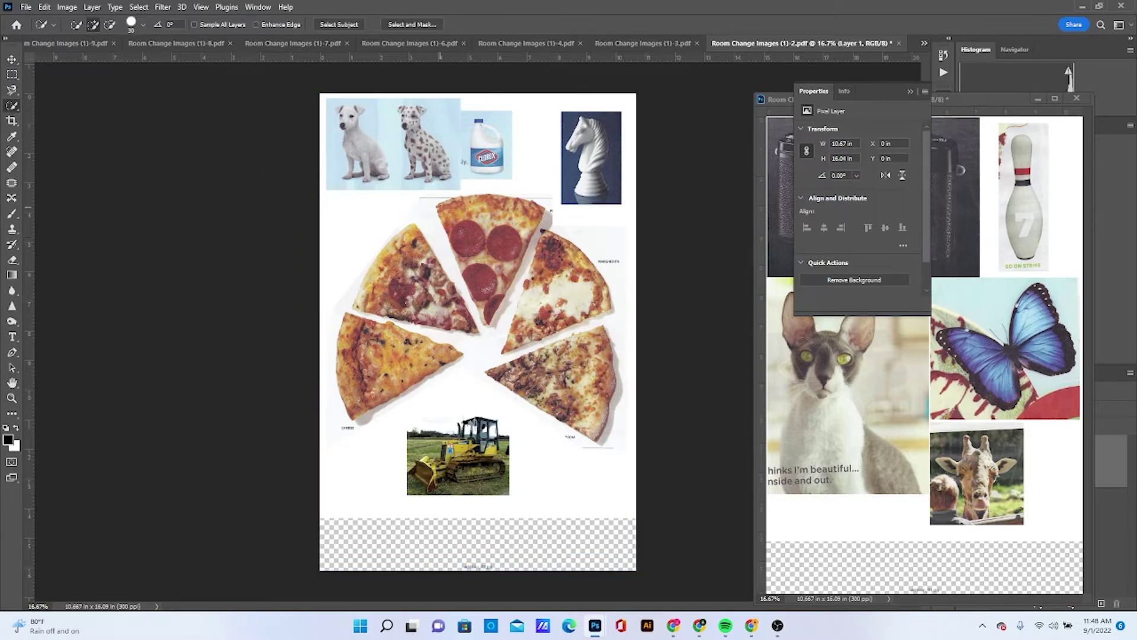
{"action": "left_click", "coordinate": [440, 206]}
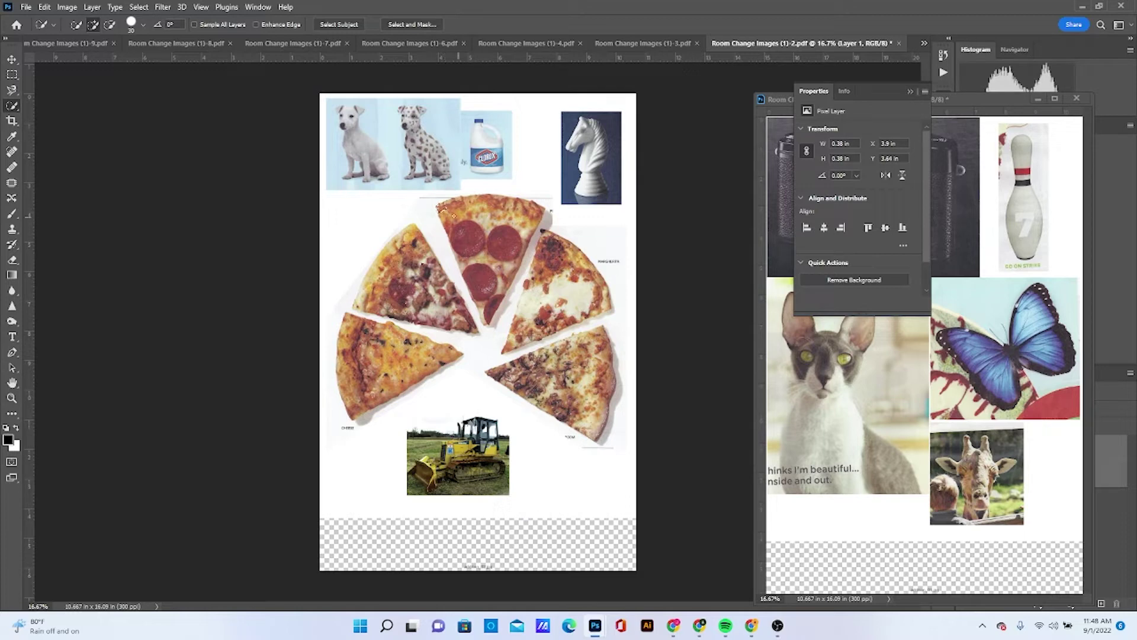
{"action": "left_click_drag", "start_coordinate": [456, 222], "coordinate": [482, 270]}
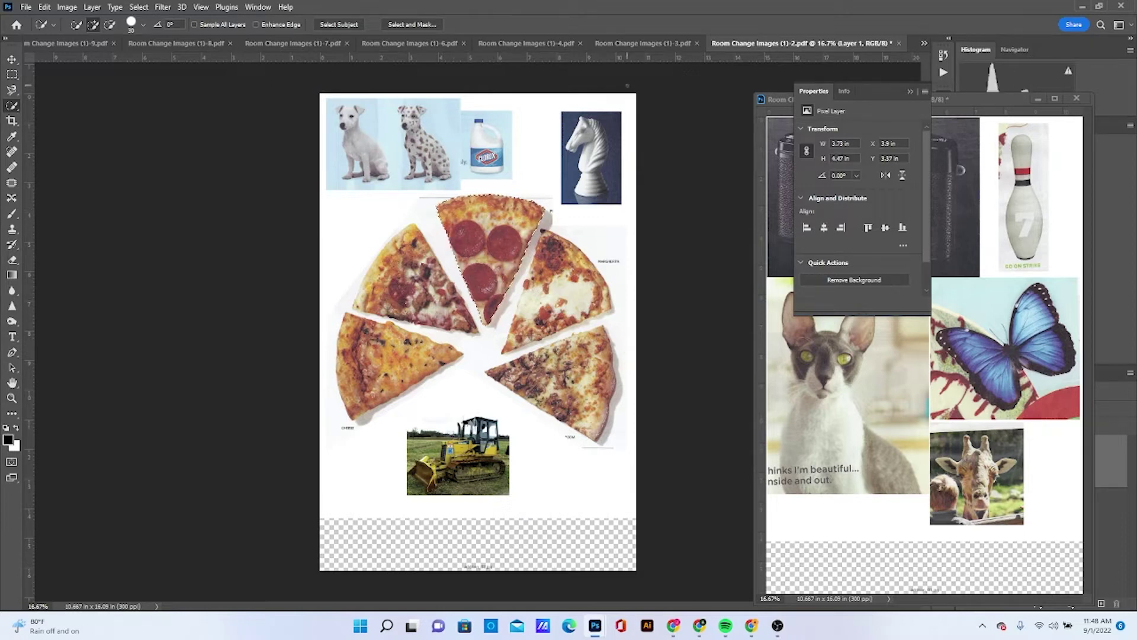
Step: Float the pizza page's window and copy the selected pepperoni slice into the dining room image
{"action": "left_click_drag", "start_coordinate": [728, 43], "coordinate": [773, 108]}
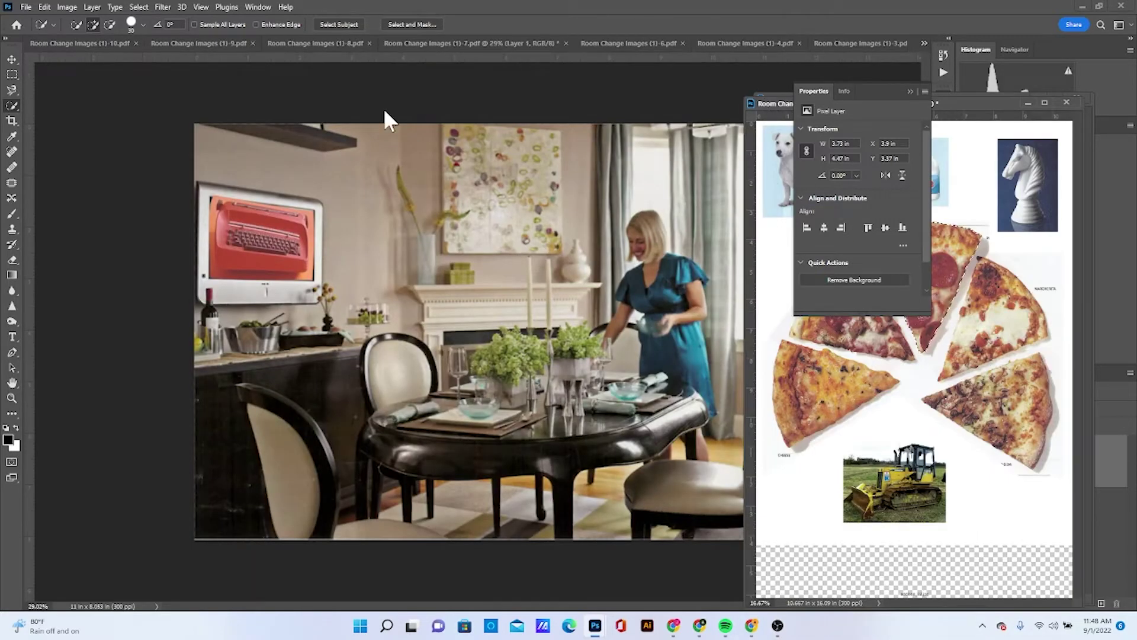
{"action": "left_click", "coordinate": [12, 60]}
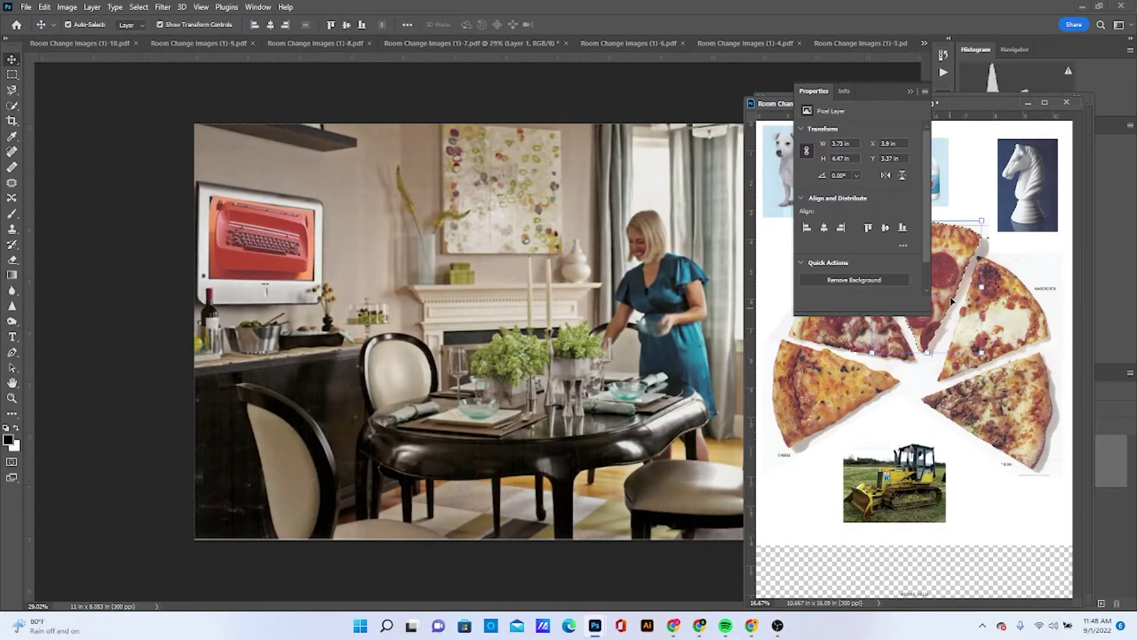
{"action": "left_click_drag", "start_coordinate": [952, 302], "coordinate": [639, 400]}
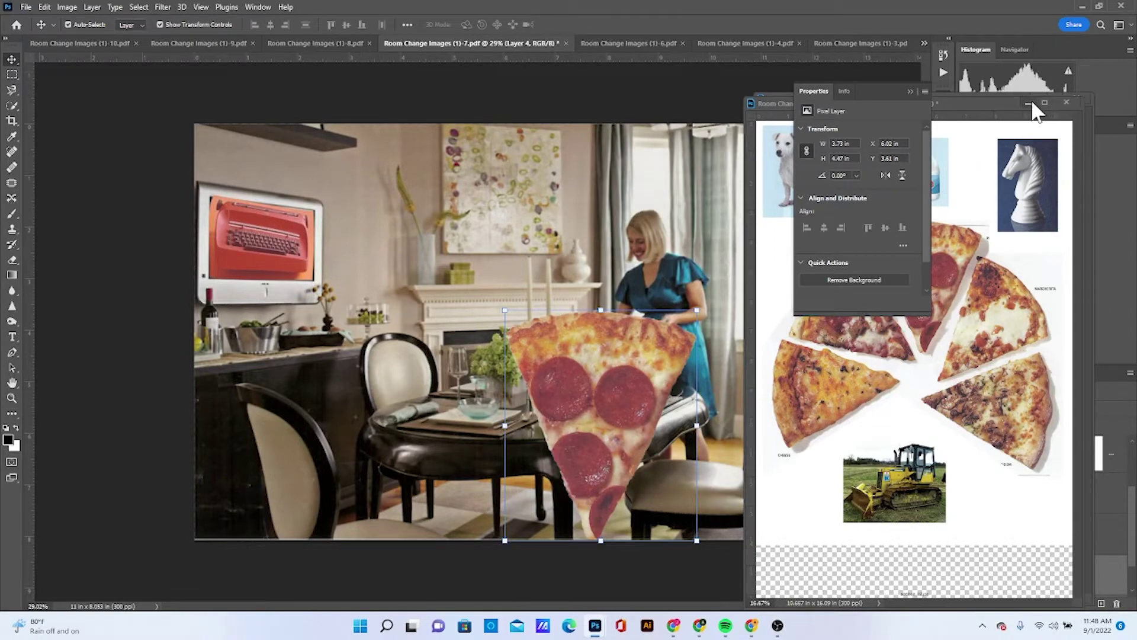
Step: Close the two floating page windows and move the pizza slice to the middle of the dining room photo
{"action": "left_click", "coordinate": [1066, 102]}
{"action": "left_click", "coordinate": [1066, 102]}
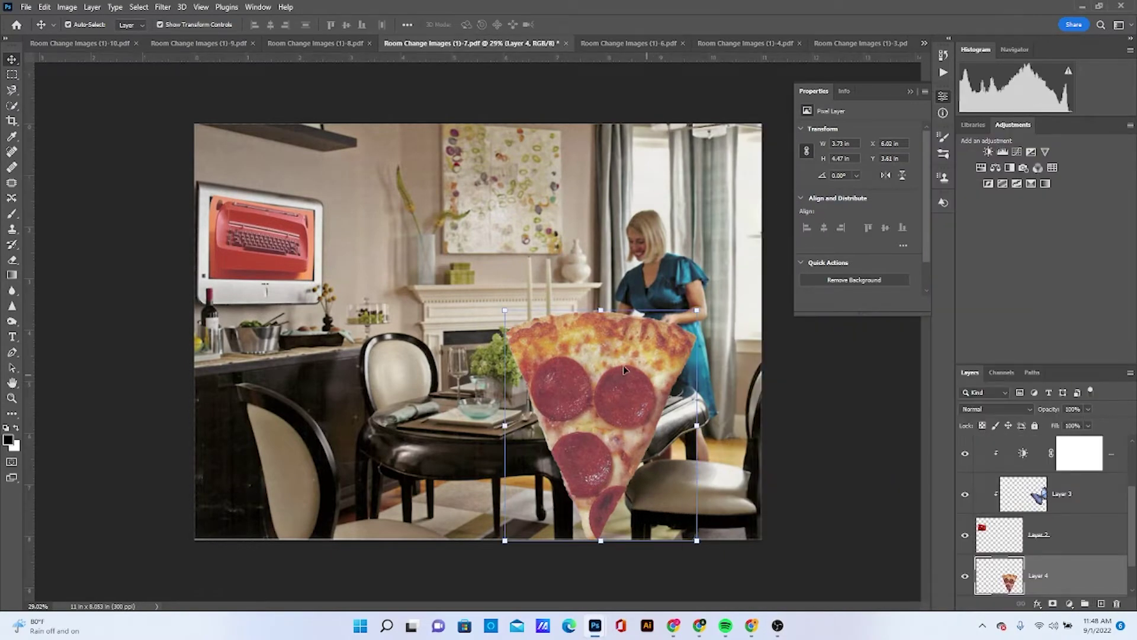
{"action": "left_click_drag", "start_coordinate": [624, 370], "coordinate": [460, 276]}
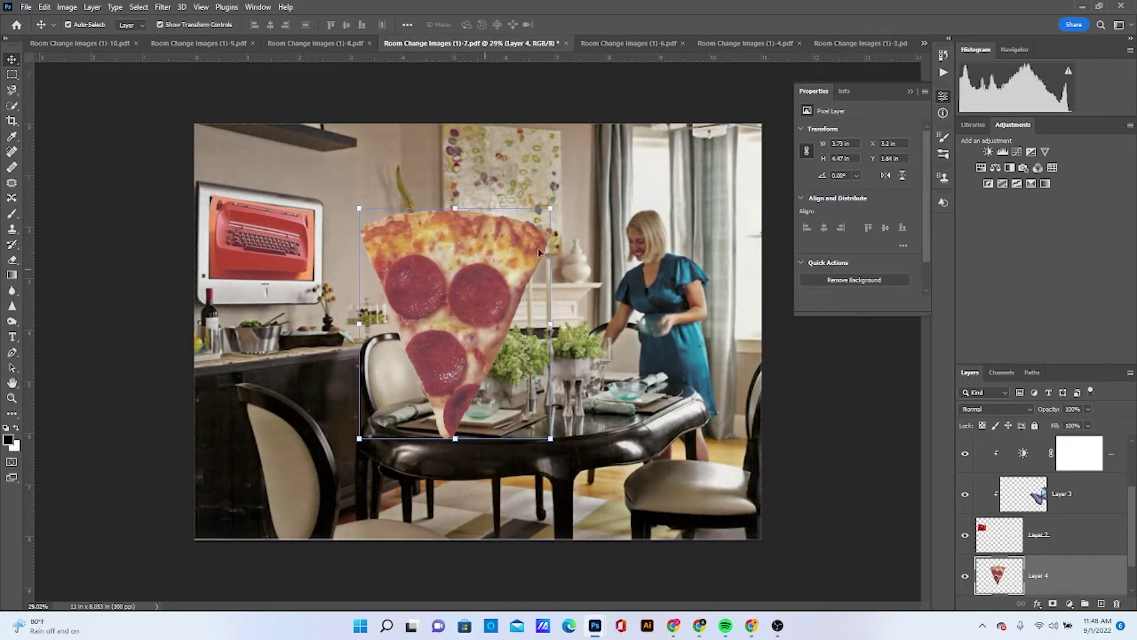
Step: Open the Camera Raw Filter on the pizza layer and adjust its sharpening and noise reduction details
{"action": "left_click", "coordinate": [163, 8]}
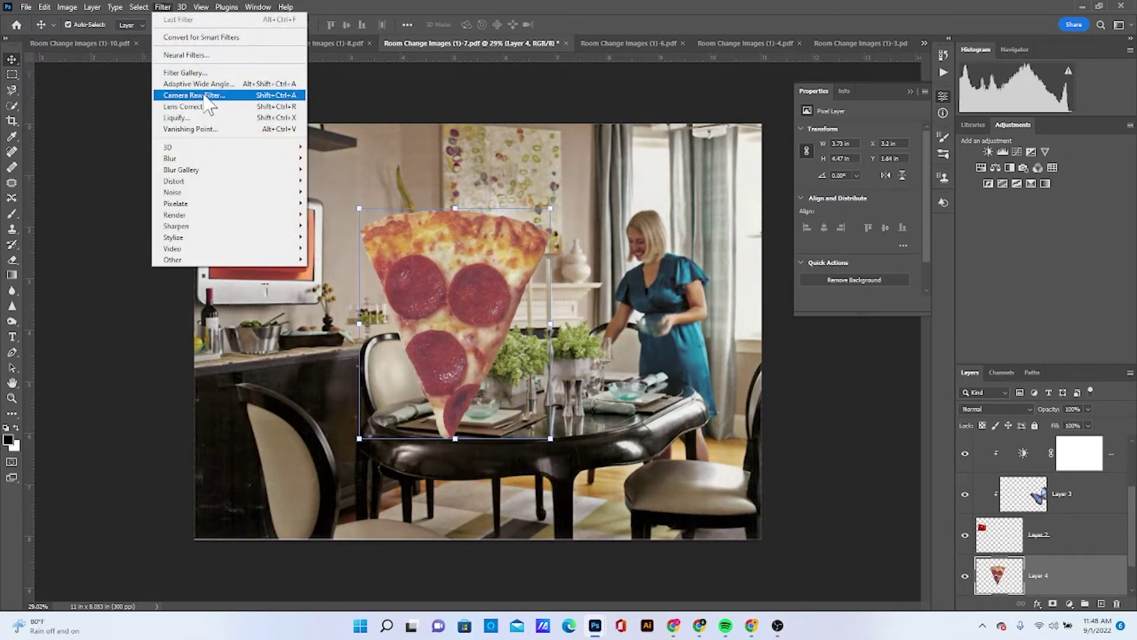
{"action": "left_click", "coordinate": [231, 95]}
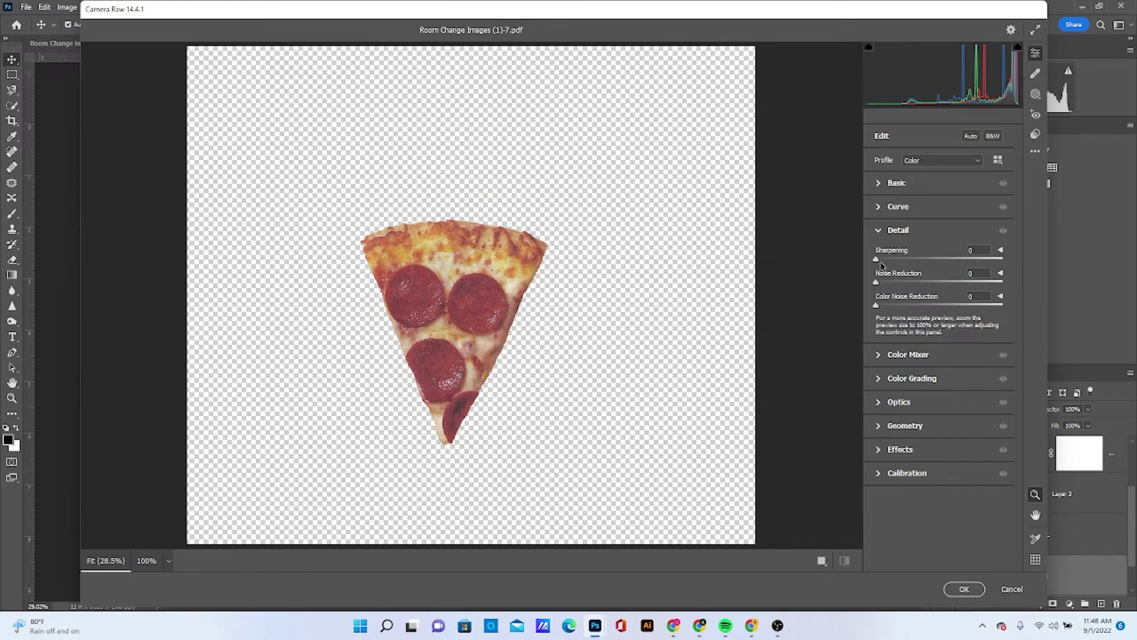
{"action": "left_click_drag", "start_coordinate": [877, 260], "coordinate": [901, 307]}
{"action": "left_click_drag", "start_coordinate": [902, 306], "coordinate": [872, 307]}
Step: Set the pizza's exposure to -0.20, contrast to -23, highlights to -71, shadows to -29, whites to +48 and blacks to -53
{"action": "left_click", "coordinate": [898, 184]}
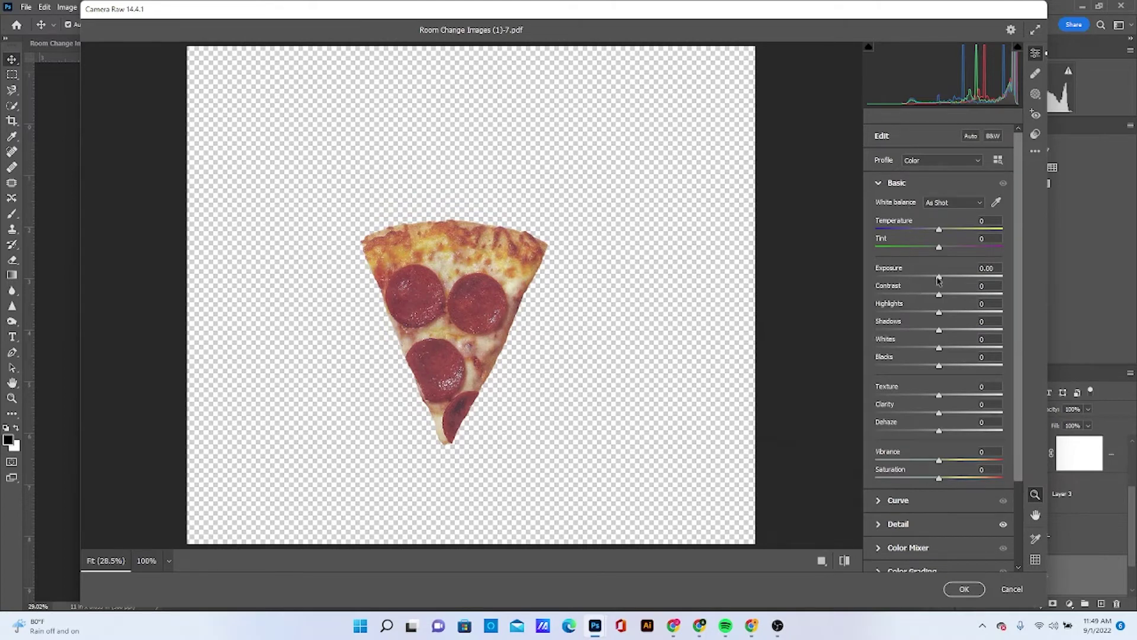
{"action": "left_click_drag", "start_coordinate": [939, 277], "coordinate": [936, 276]}
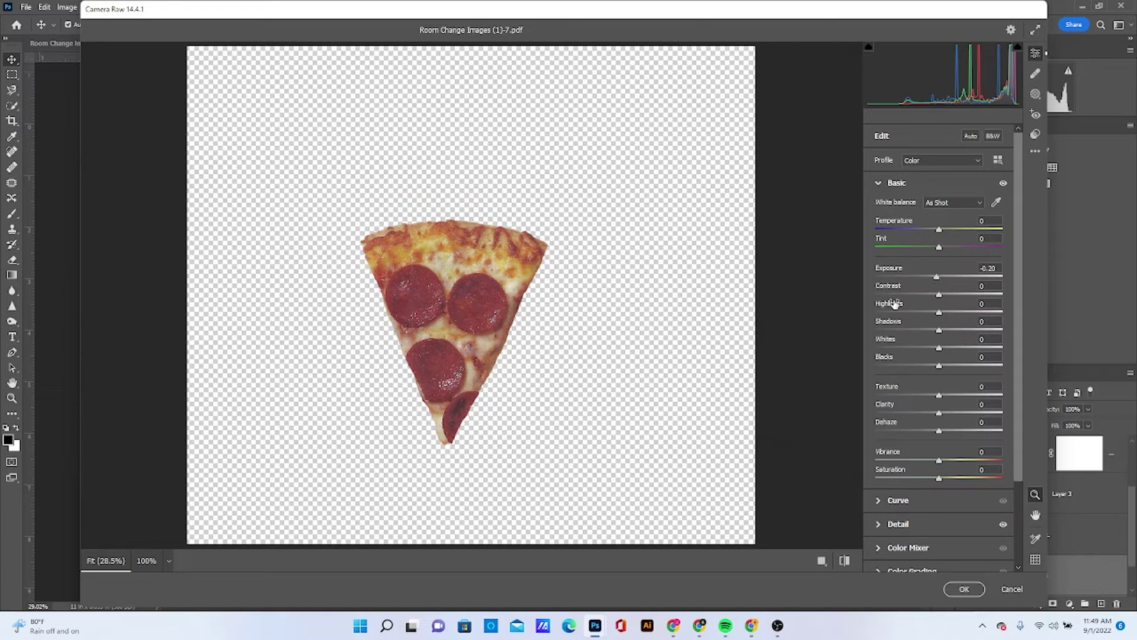
{"action": "left_click_drag", "start_coordinate": [939, 294], "coordinate": [908, 367]}
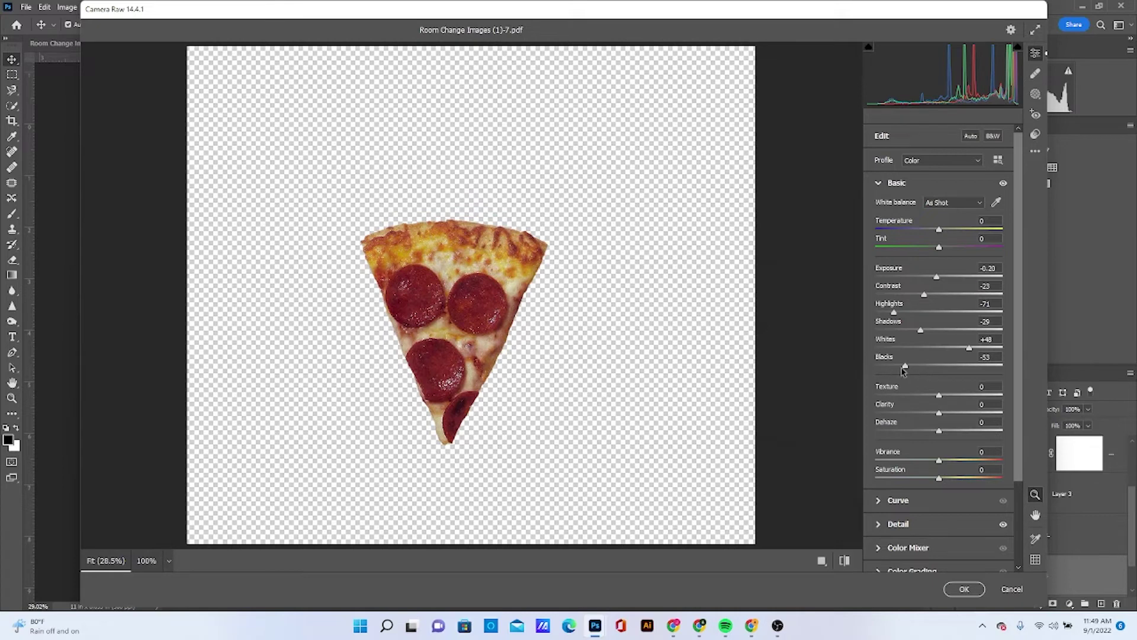
Step: Set blacks to -43, texture to -50, clarity to +35, dehaze to +23, vibrance to -22 and saturation to +18, and apply the filter
{"action": "left_click_drag", "start_coordinate": [905, 366], "coordinate": [955, 439]}
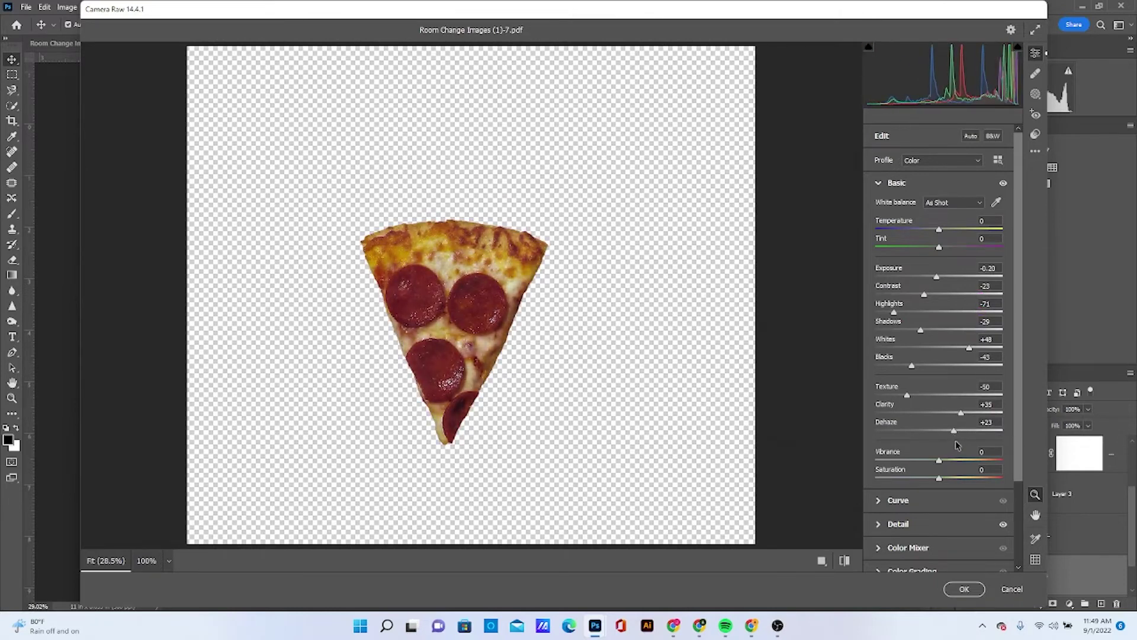
{"action": "left_click_drag", "start_coordinate": [940, 461], "coordinate": [950, 481]}
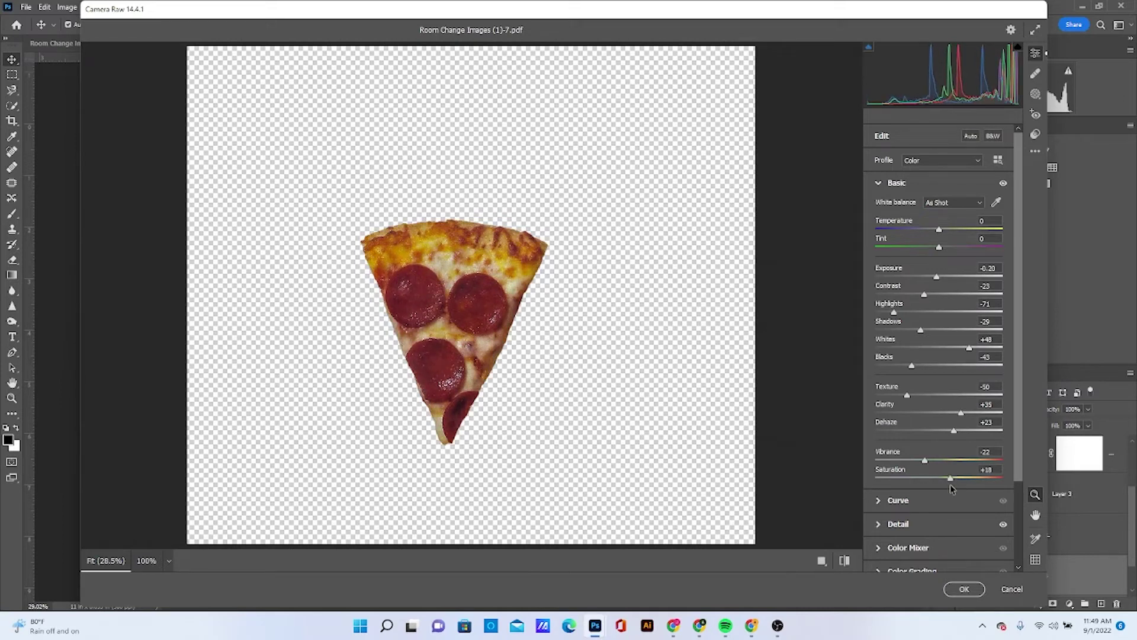
{"action": "left_click", "coordinate": [949, 593]}
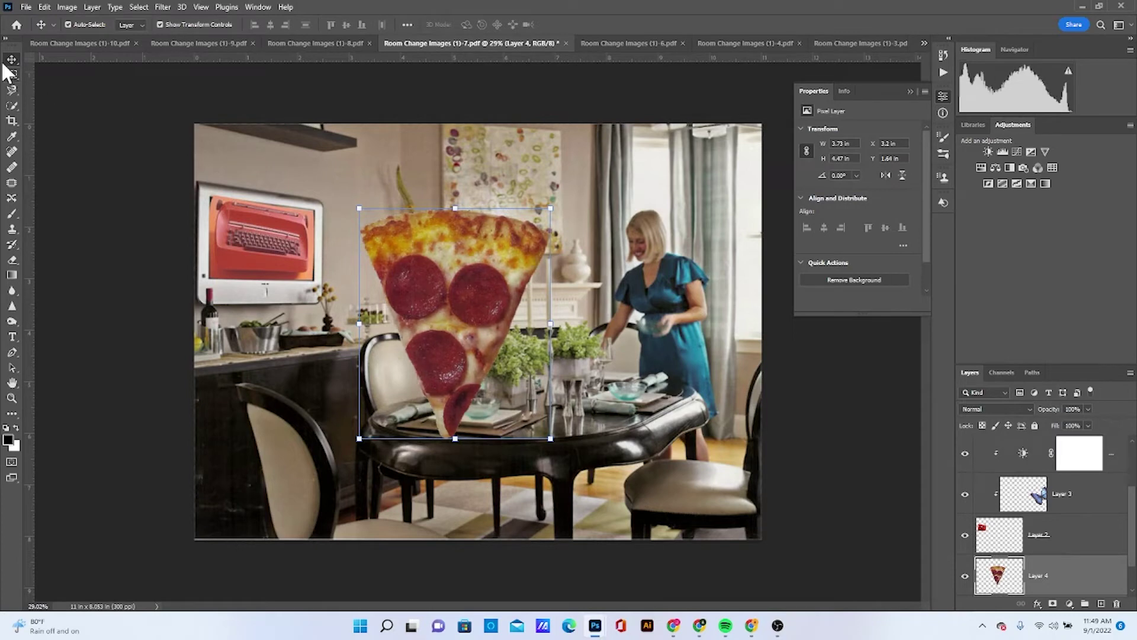
Step: Scale the pizza slice down to about 24% and place it over the front edge of the foreground chair beneath the woman
{"action": "left_click_drag", "start_coordinate": [441, 330], "coordinate": [568, 361]}
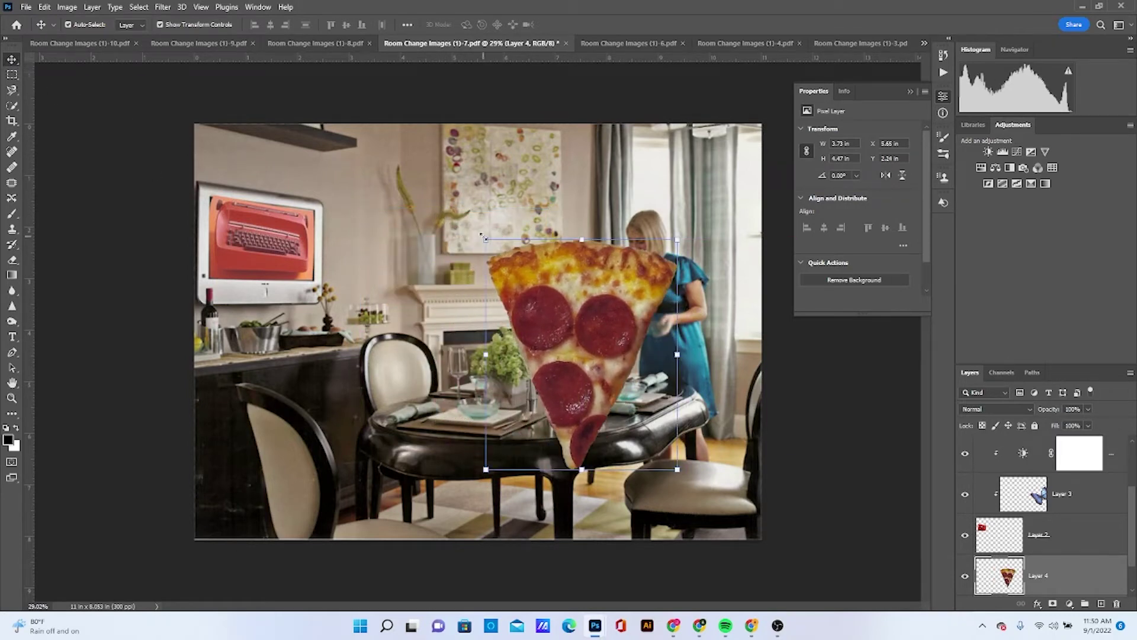
{"action": "left_click_drag", "start_coordinate": [486, 239], "coordinate": [599, 437]}
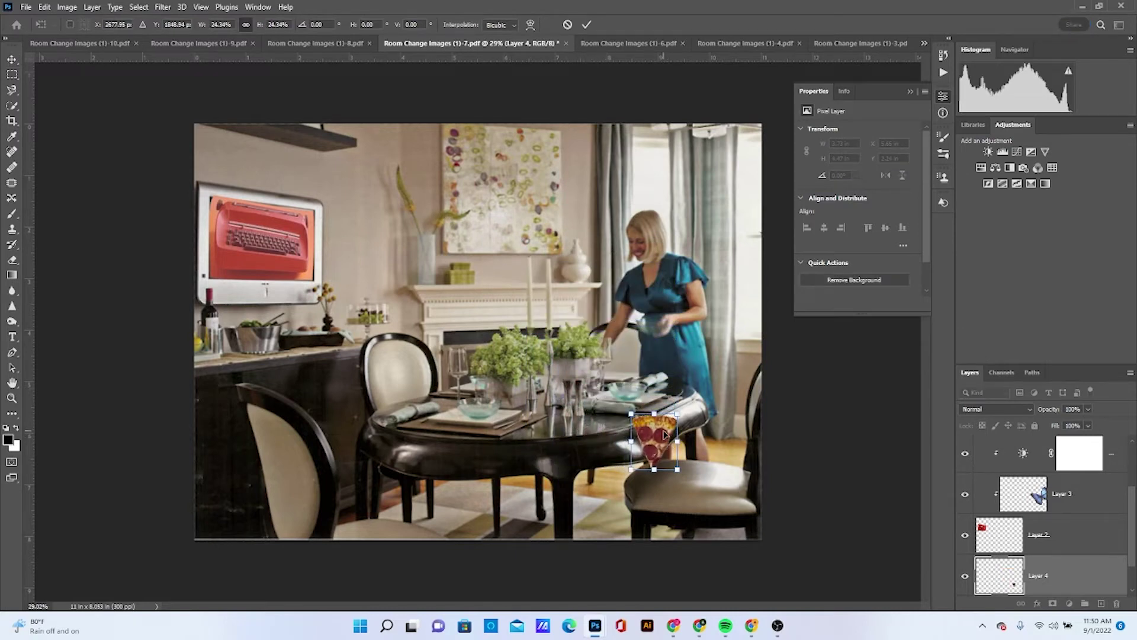
{"action": "left_click_drag", "start_coordinate": [664, 426], "coordinate": [683, 480]}
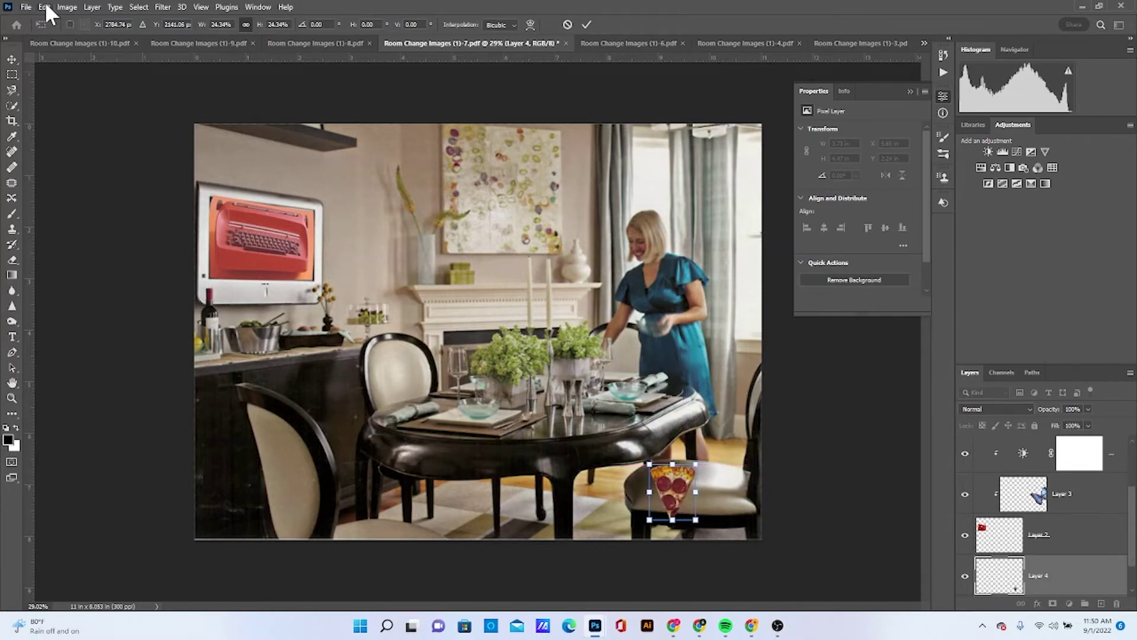
Step: Start a Warp transform on the small pizza slice on the chair
{"action": "left_click", "coordinate": [45, 5]}
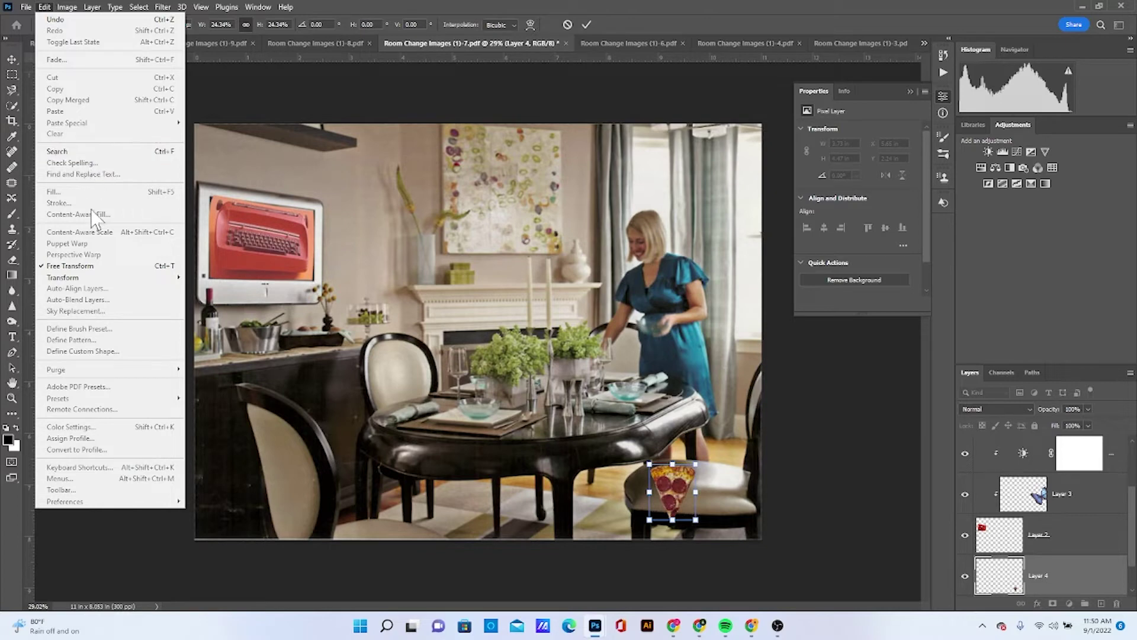
{"action": "mouse_move", "coordinate": [92, 280]}
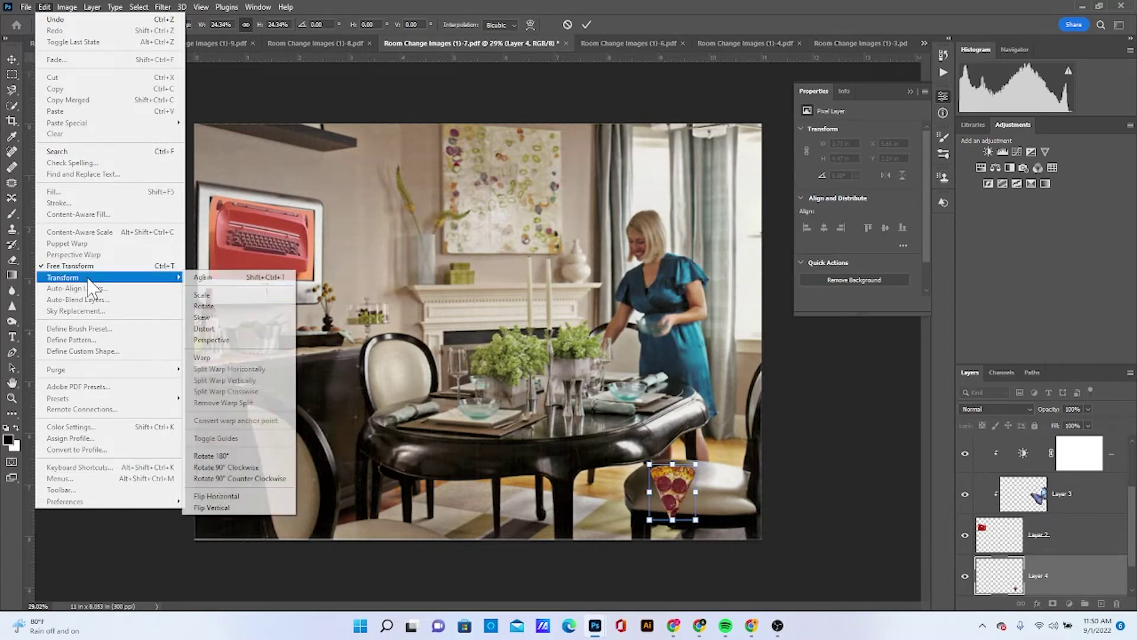
{"action": "left_click", "coordinate": [281, 358]}
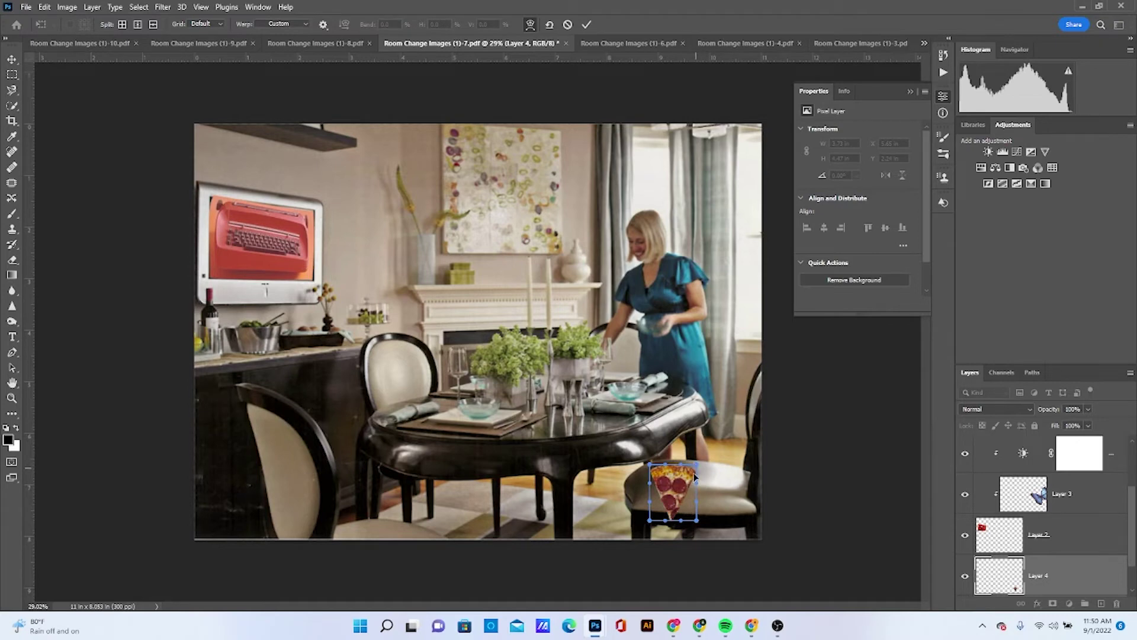
Step: Try to warp the pizza slice so it drapes over the chair seat's front edge, and undo the warp changes
{"action": "left_click_drag", "start_coordinate": [695, 476], "coordinate": [644, 488]}
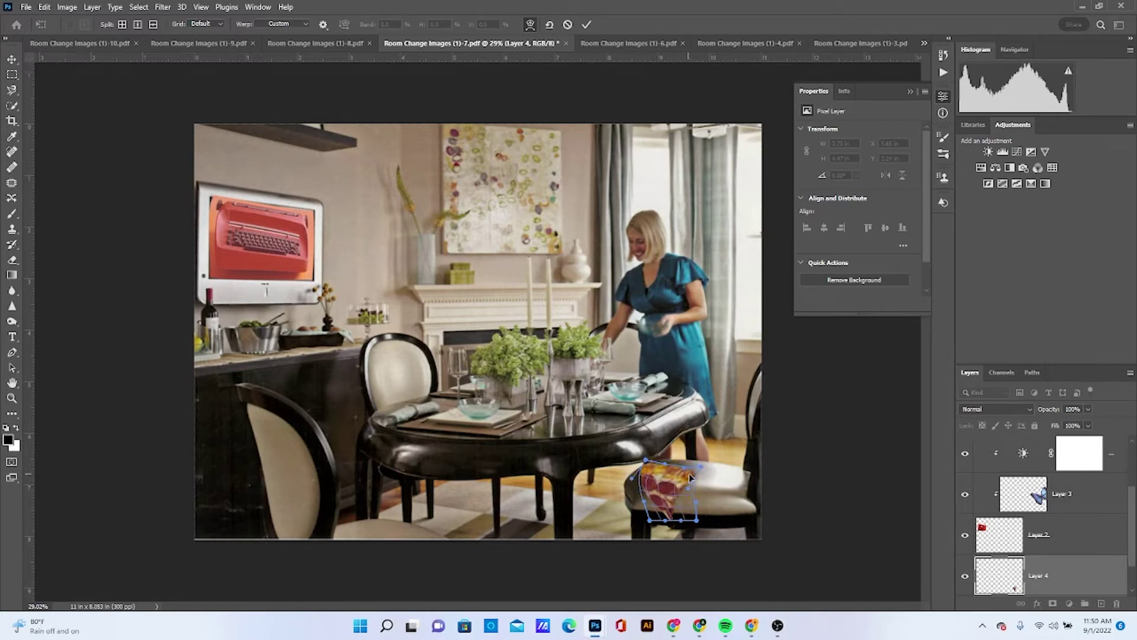
{"action": "left_click_drag", "start_coordinate": [650, 469], "coordinate": [662, 465]}
{"action": "mouse_move", "coordinate": [672, 515]}
{"action": "left_mouse_down"}
{"action": "mouse_move", "coordinate": [650, 521]}
{"action": "mouse_move", "coordinate": [673, 537]}
{"action": "left_mouse_up"}
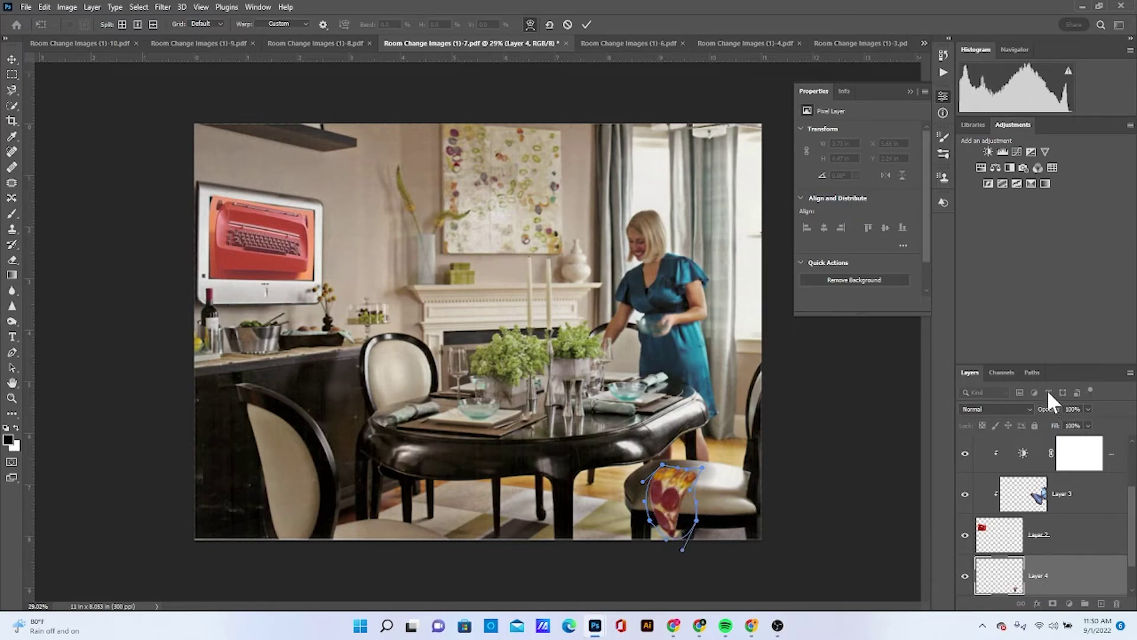
{"action": "key", "text": "ctrl+z"}
{"action": "key", "text": "ctrl+z"}
{"action": "key", "text": "ctrl+z"}
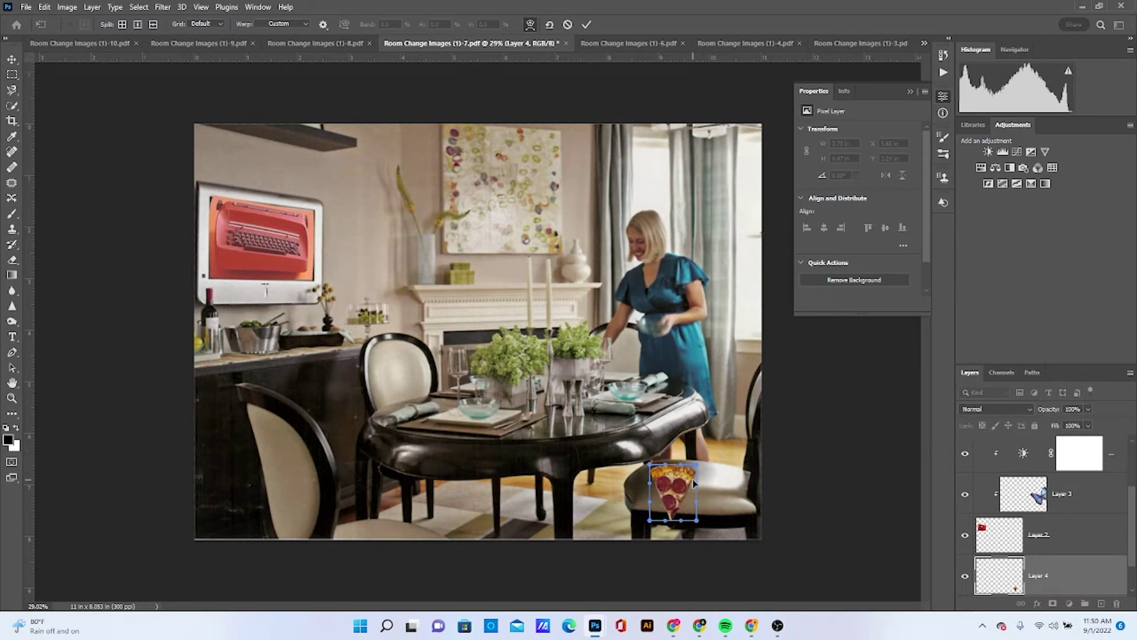
Step: Warp the small pizza slice so it bends down over the front edge of the chair seat, and apply the transform
{"action": "left_click_drag", "start_coordinate": [672, 484], "coordinate": [694, 521]}
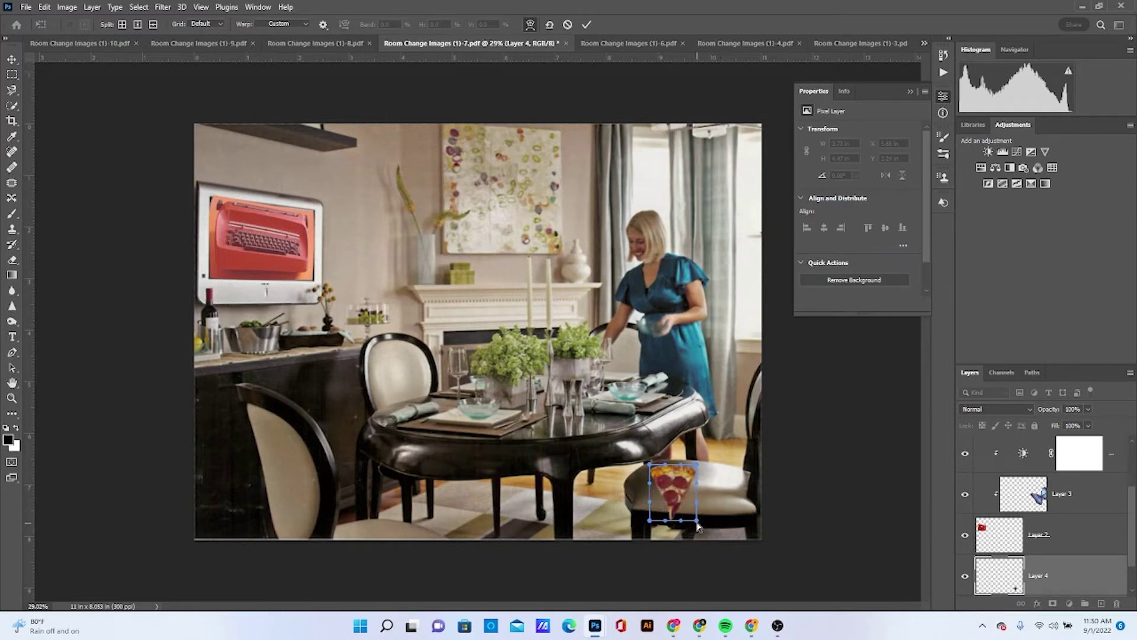
{"action": "left_click_drag", "start_coordinate": [697, 523], "coordinate": [708, 565]}
{"action": "left_click_drag", "start_coordinate": [693, 474], "coordinate": [658, 489]}
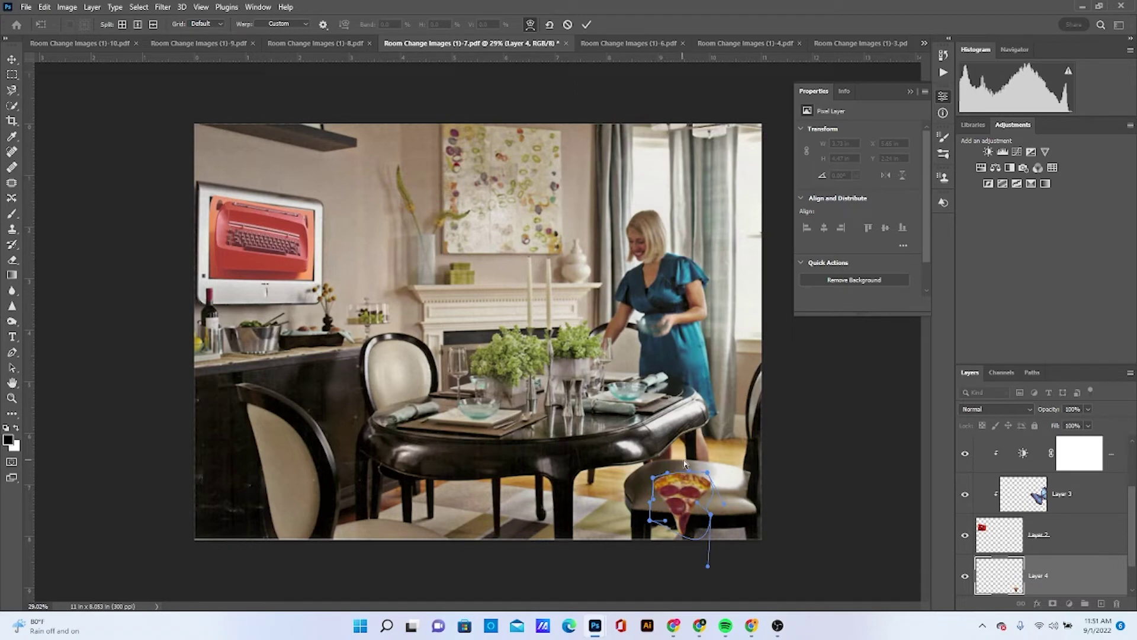
{"action": "key", "text": "Return"}
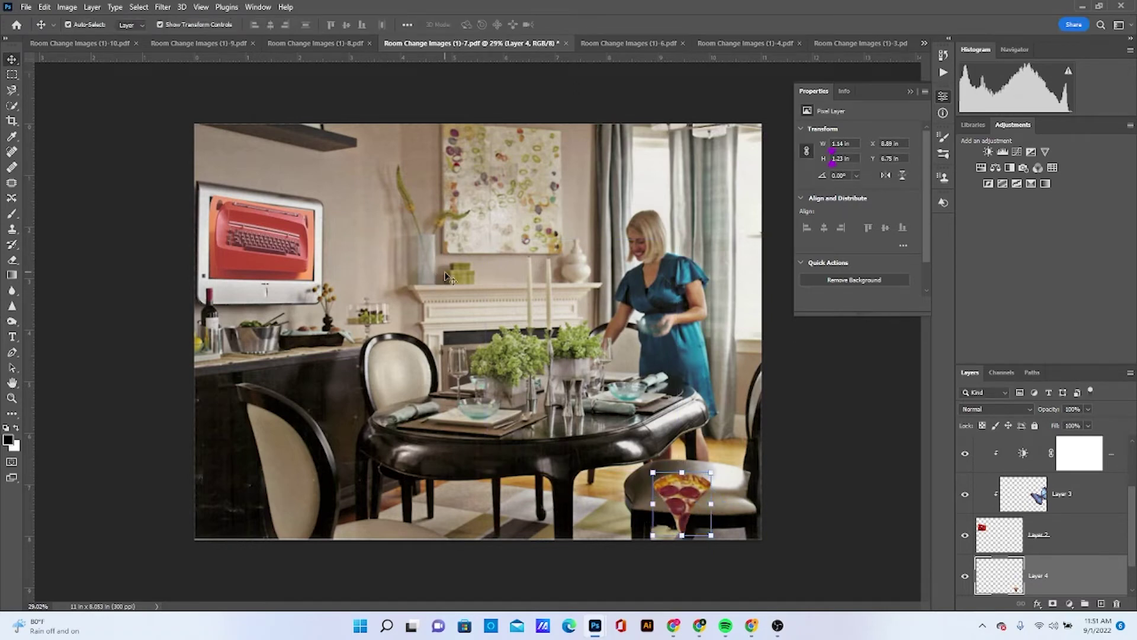
Step: Darken the chair seat around the pizza slice on the room photo layer with the Burn tool, range Shadows at 100% exposure
{"action": "scroll", "coordinate": [958, 524], "scroll_direction": "down", "scroll_amount": 1}
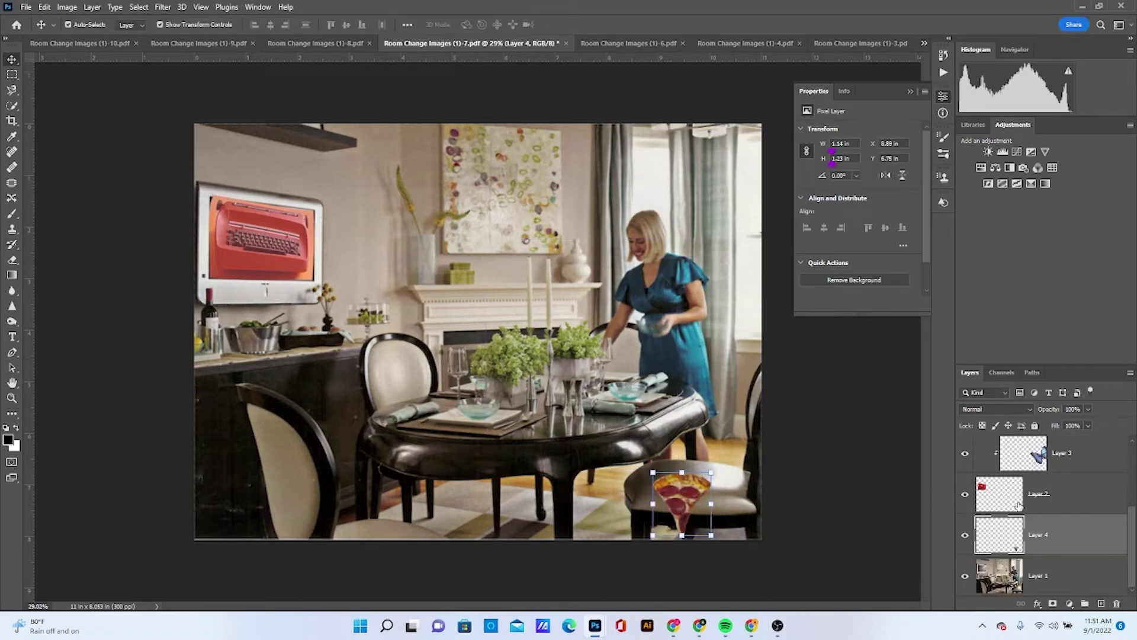
{"action": "left_click", "coordinate": [1020, 586]}
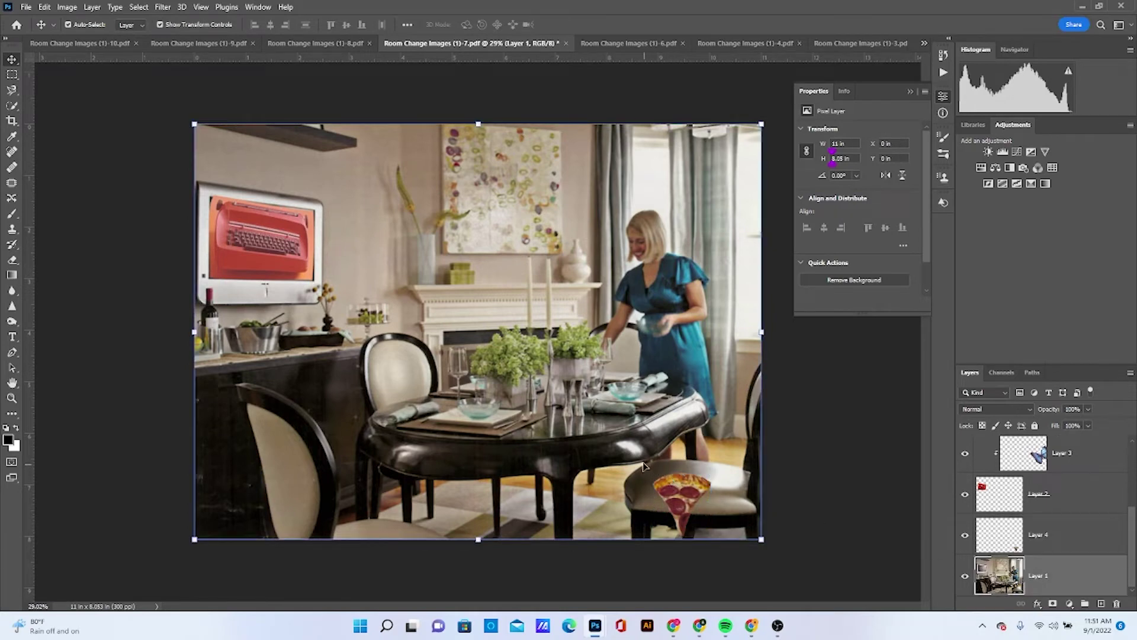
{"action": "left_click", "coordinate": [11, 216]}
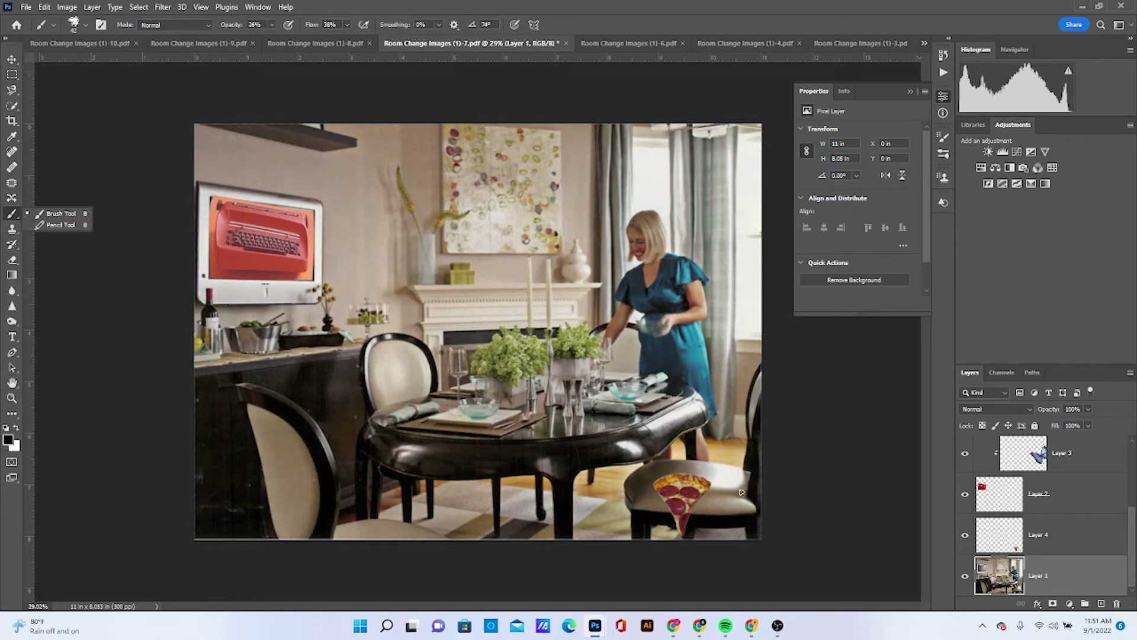
{"action": "left_click", "coordinate": [704, 500]}
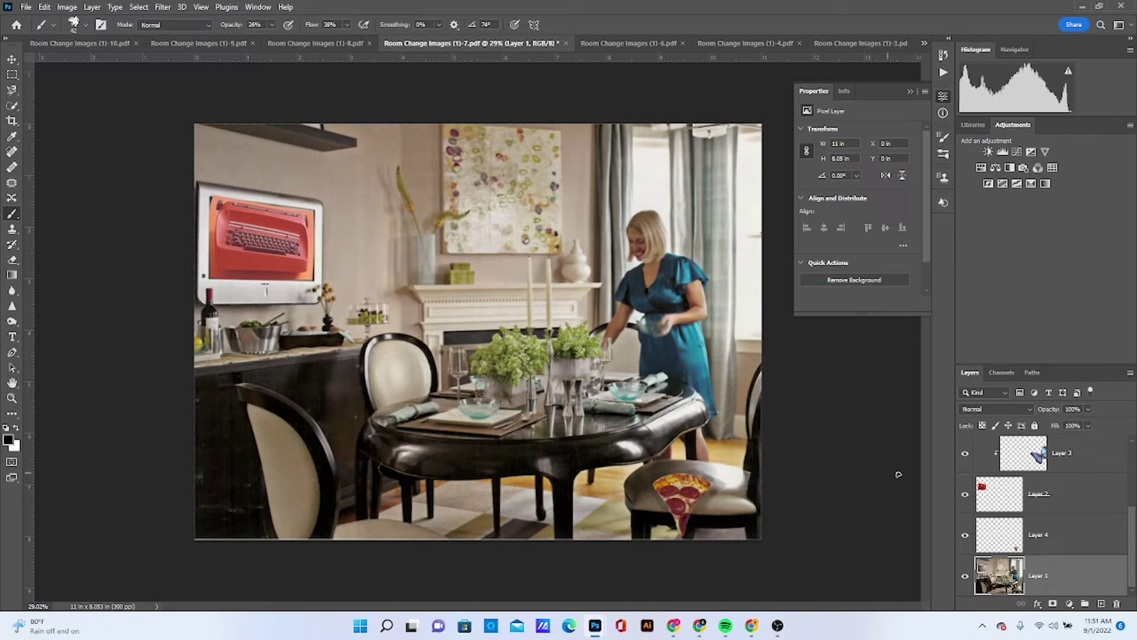
{"action": "left_click", "coordinate": [12, 321]}
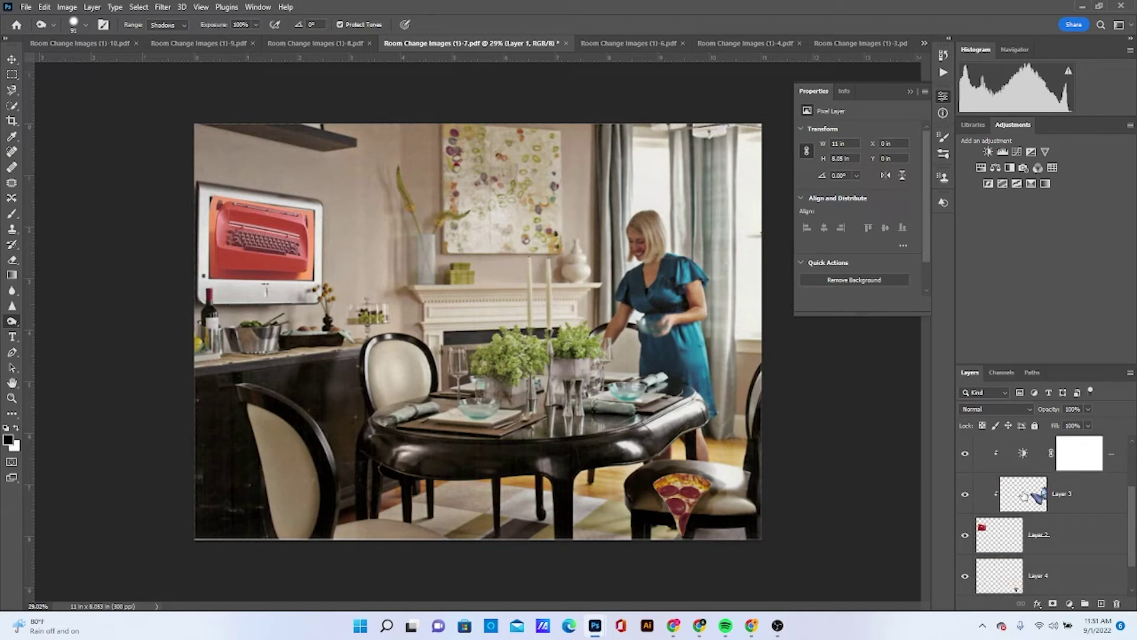
Step: Brush soft black shading around the pizza slice on Layer 4 at 26% opacity, and blur its edges at 39% strength
{"action": "left_click", "coordinate": [996, 550]}
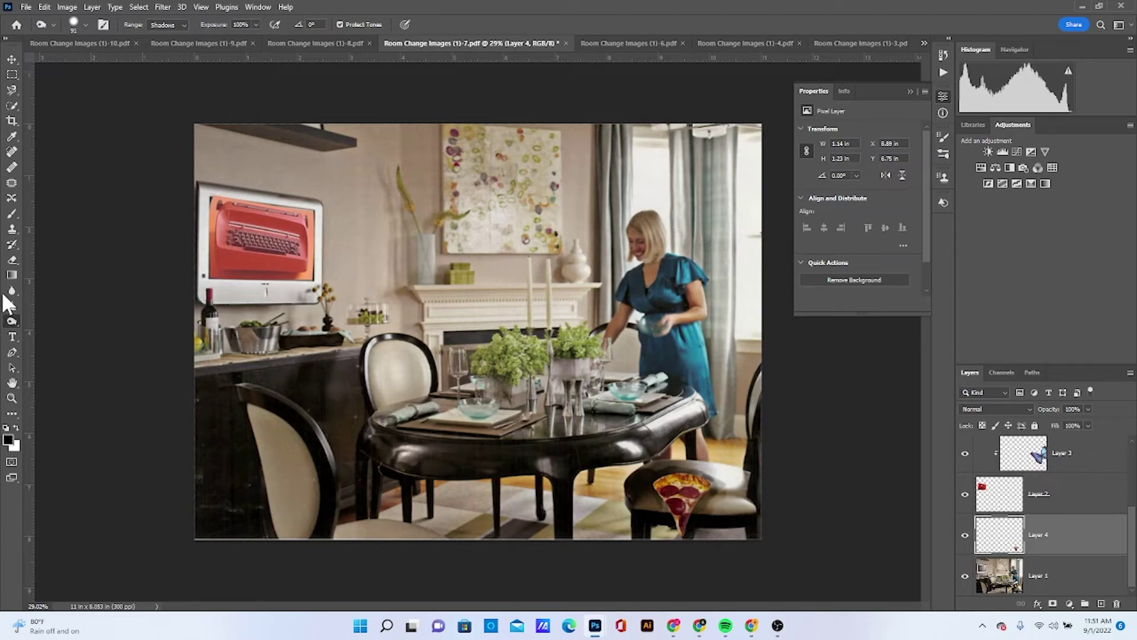
{"action": "left_click", "coordinate": [12, 214]}
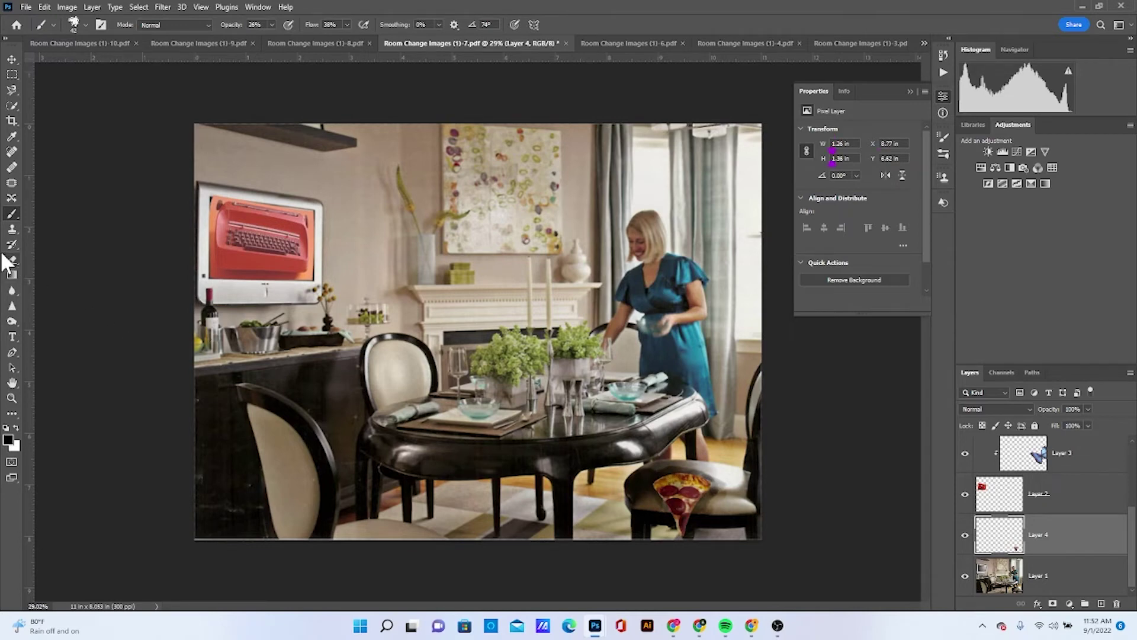
{"action": "left_click", "coordinate": [11, 291]}
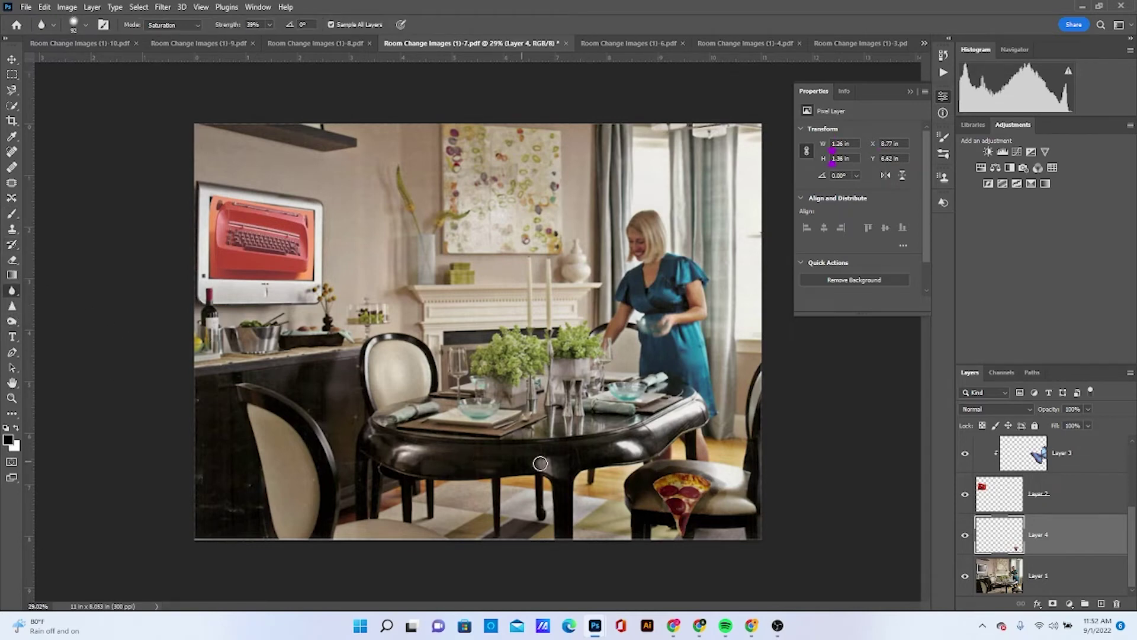
{"action": "mouse_move", "coordinate": [669, 477]}
{"action": "left_mouse_down"}
{"action": "mouse_move", "coordinate": [664, 508]}
{"action": "mouse_move", "coordinate": [683, 475]}
{"action": "mouse_move", "coordinate": [669, 526]}
{"action": "mouse_move", "coordinate": [682, 483]}
{"action": "mouse_move", "coordinate": [681, 533]}
{"action": "mouse_move", "coordinate": [667, 480]}
{"action": "mouse_move", "coordinate": [656, 504]}
{"action": "left_mouse_up"}
Step: Burn the pizza slice's shadows on Layer 4 and smudge its lower edge along the chair seat at 24% strength
{"action": "left_click", "coordinate": [11, 321]}
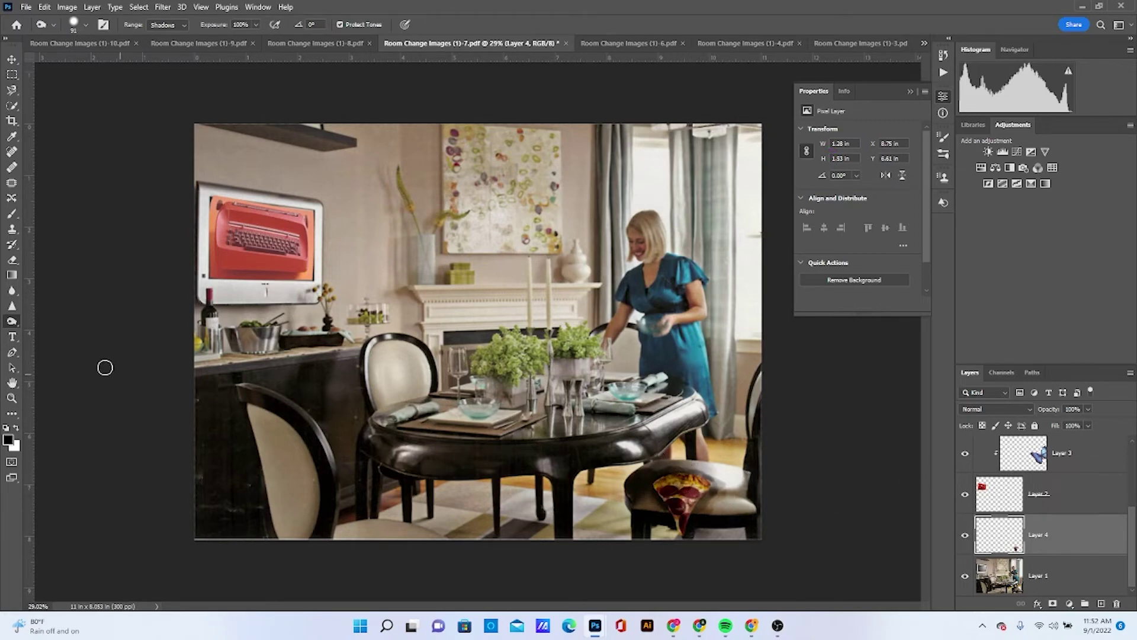
{"action": "left_click", "coordinate": [11, 290]}
{"action": "left_click", "coordinate": [62, 301]}
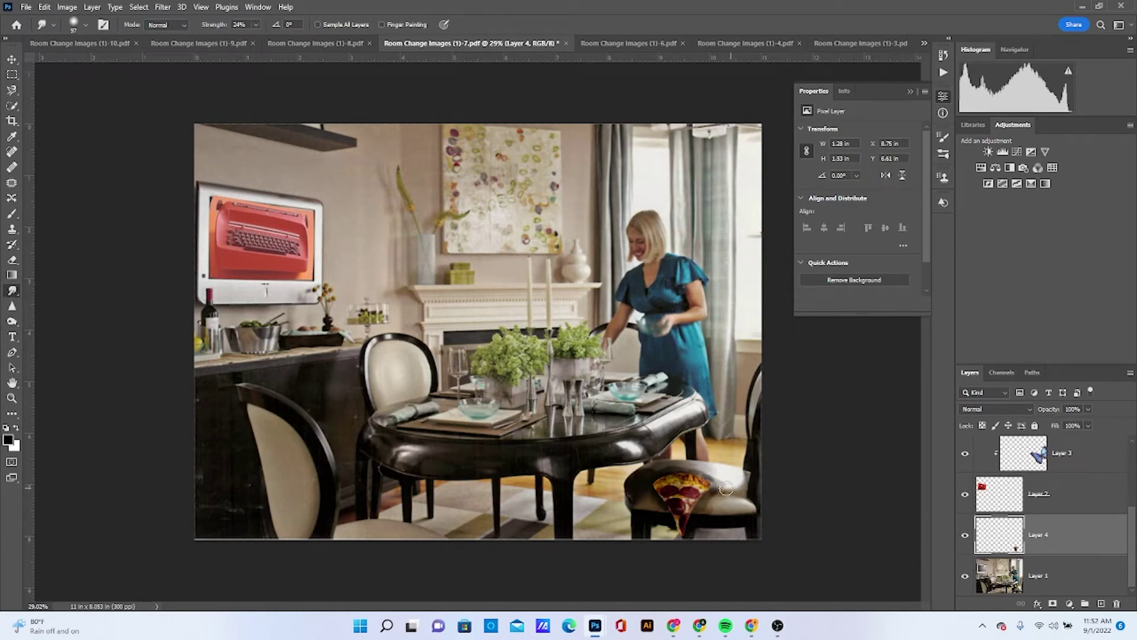
{"action": "mouse_move", "coordinate": [719, 509]}
{"action": "left_mouse_down"}
{"action": "mouse_move", "coordinate": [720, 479]}
{"action": "mouse_move", "coordinate": [696, 470]}
{"action": "mouse_move", "coordinate": [653, 467]}
{"action": "mouse_move", "coordinate": [677, 462]}
{"action": "mouse_move", "coordinate": [642, 477]}
{"action": "mouse_move", "coordinate": [640, 502]}
{"action": "mouse_move", "coordinate": [692, 540]}
{"action": "left_mouse_up"}
Step: Look through the other open image pages and switch to Room Change Images (1)-3.pdf
{"action": "left_click", "coordinate": [623, 42]}
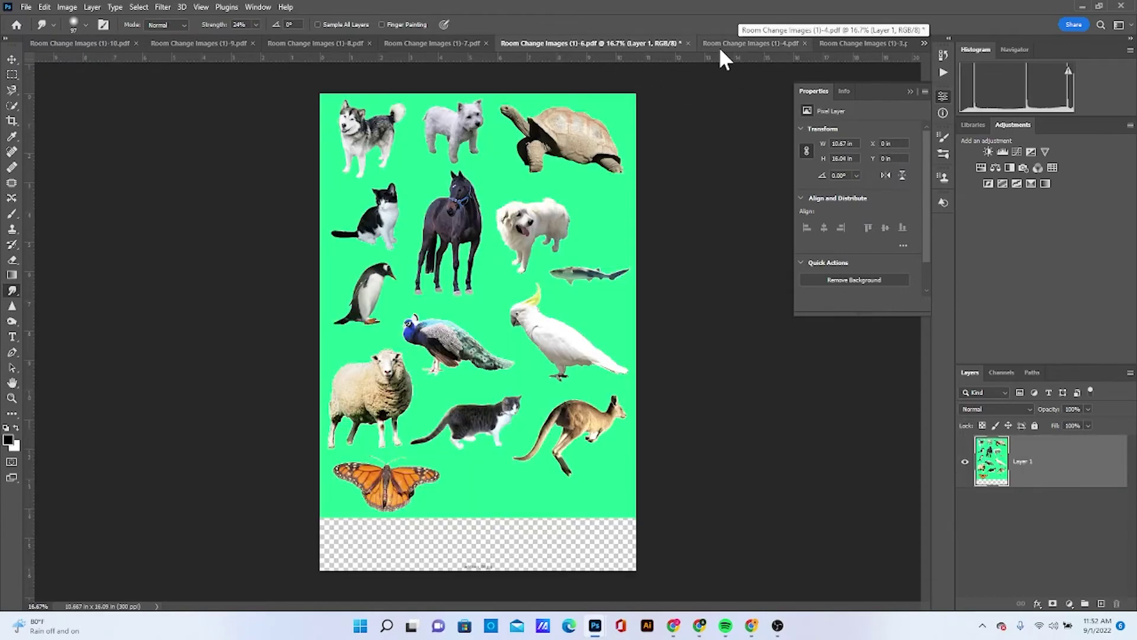
{"action": "left_click", "coordinate": [736, 43]}
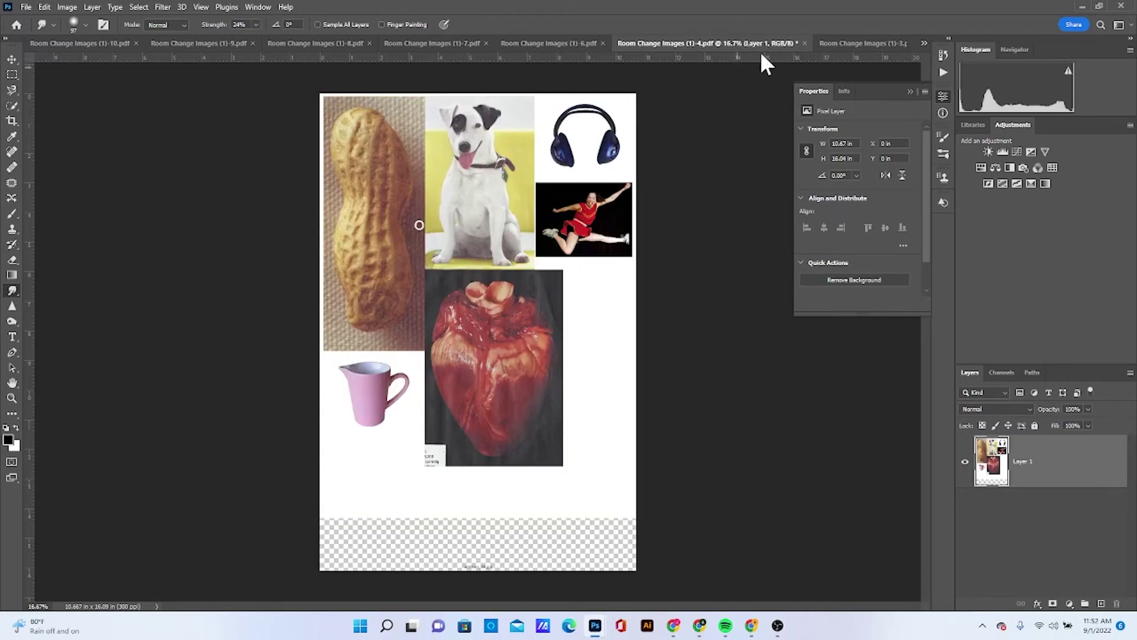
{"action": "left_click", "coordinate": [863, 41]}
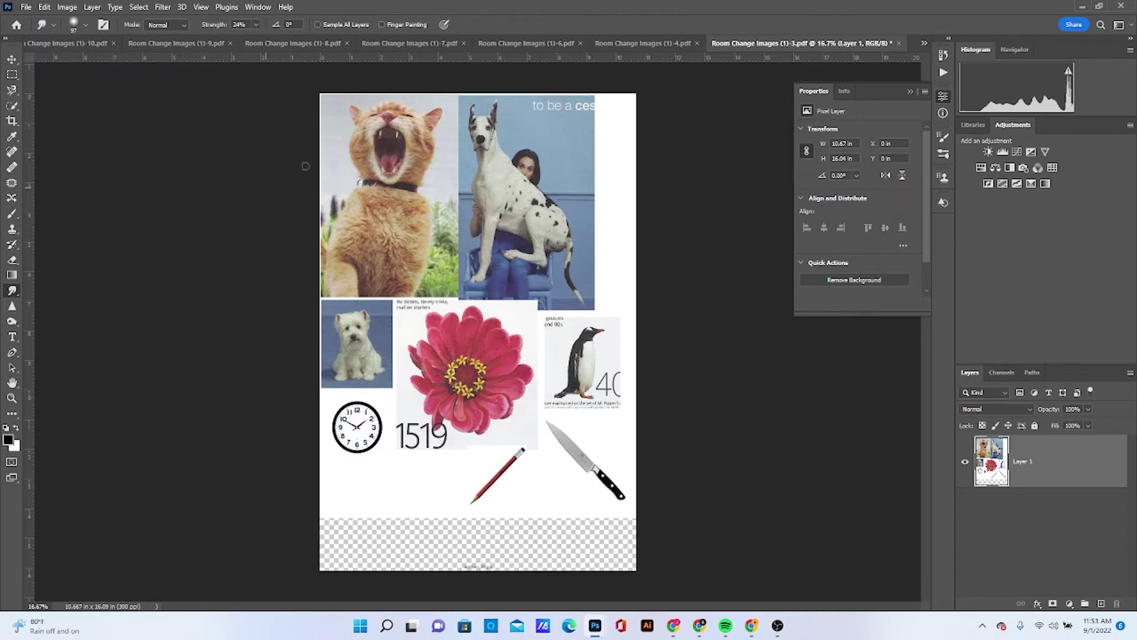
Step: Try to isolate the yawning orange cat's photo with a rectangular marquee, and clear the selection
{"action": "left_click", "coordinate": [12, 75]}
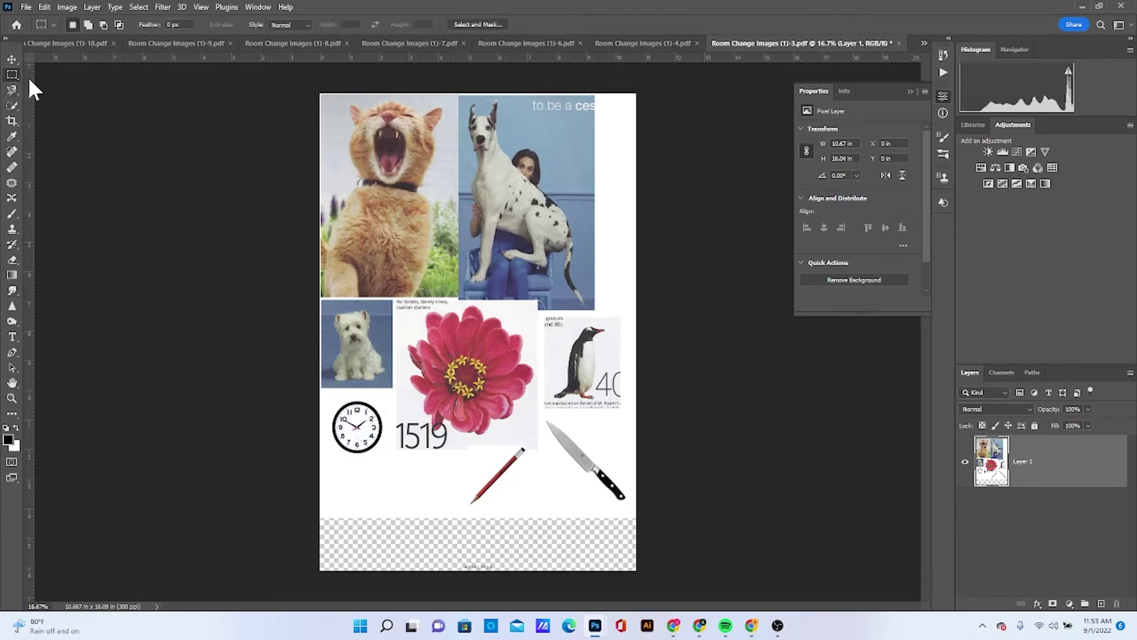
{"action": "left_click_drag", "start_coordinate": [321, 92], "coordinate": [458, 297]}
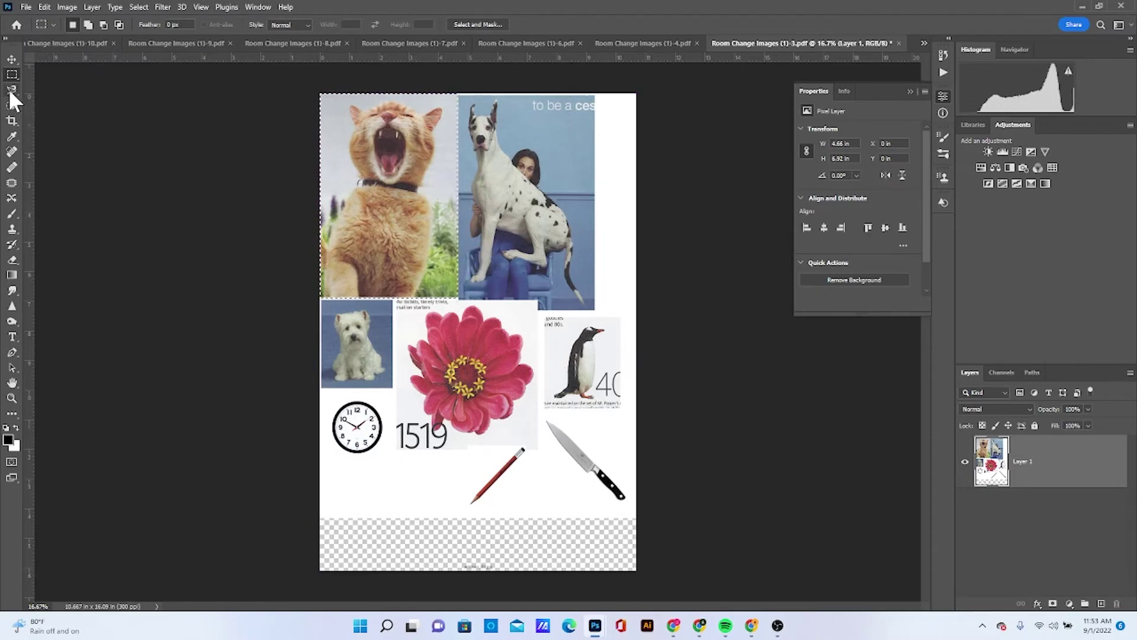
{"action": "left_click", "coordinate": [12, 105]}
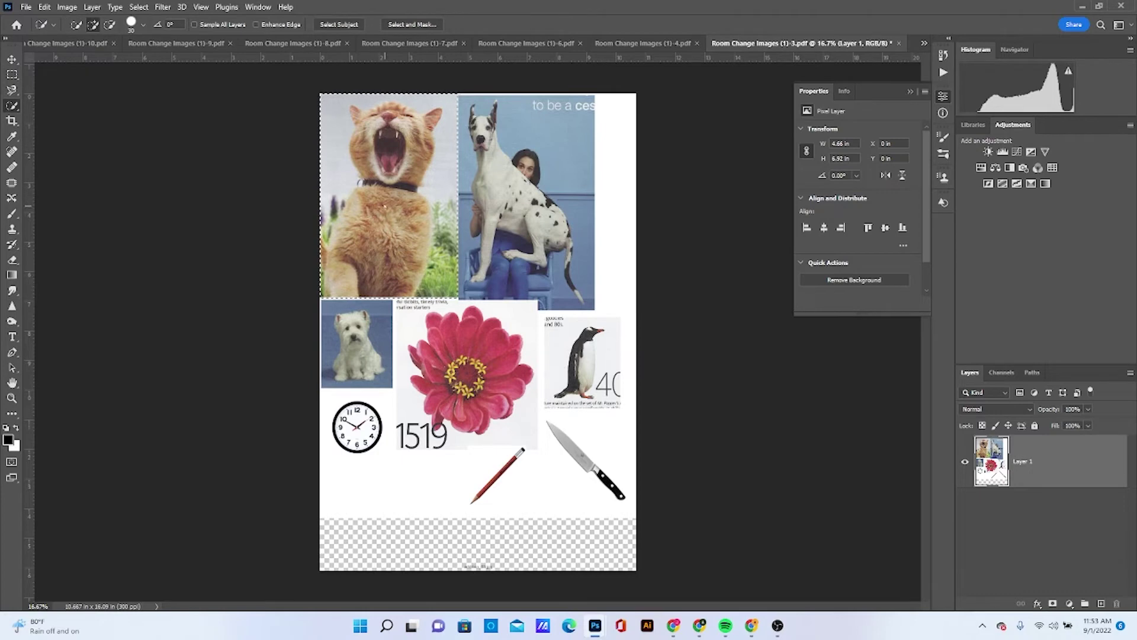
{"action": "left_click", "coordinate": [138, 7]}
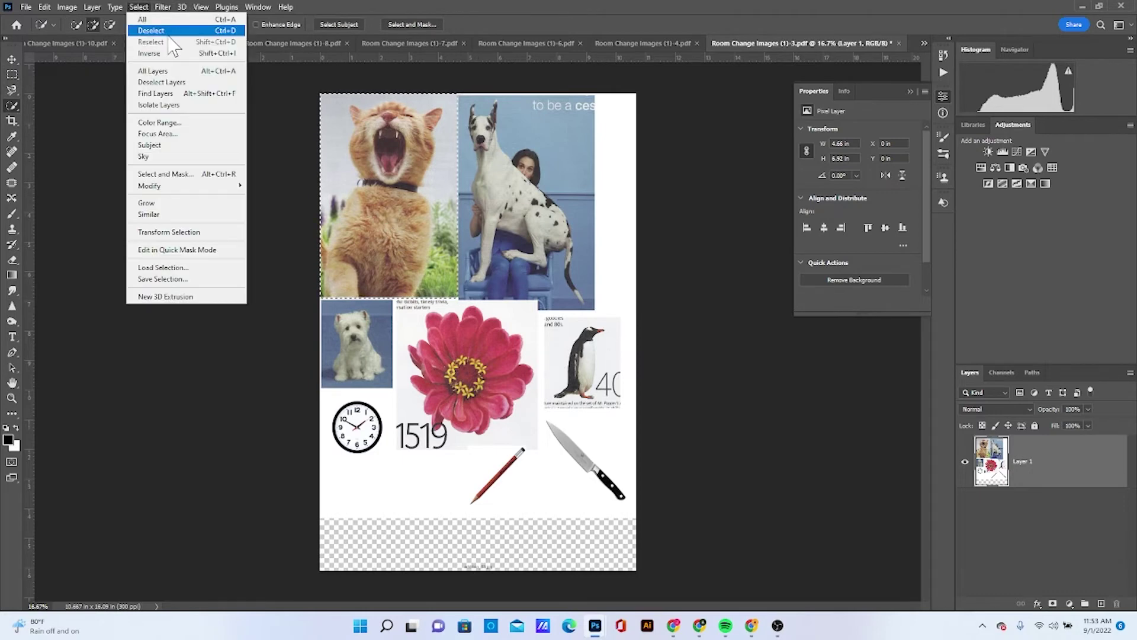
{"action": "left_click", "coordinate": [148, 35]}
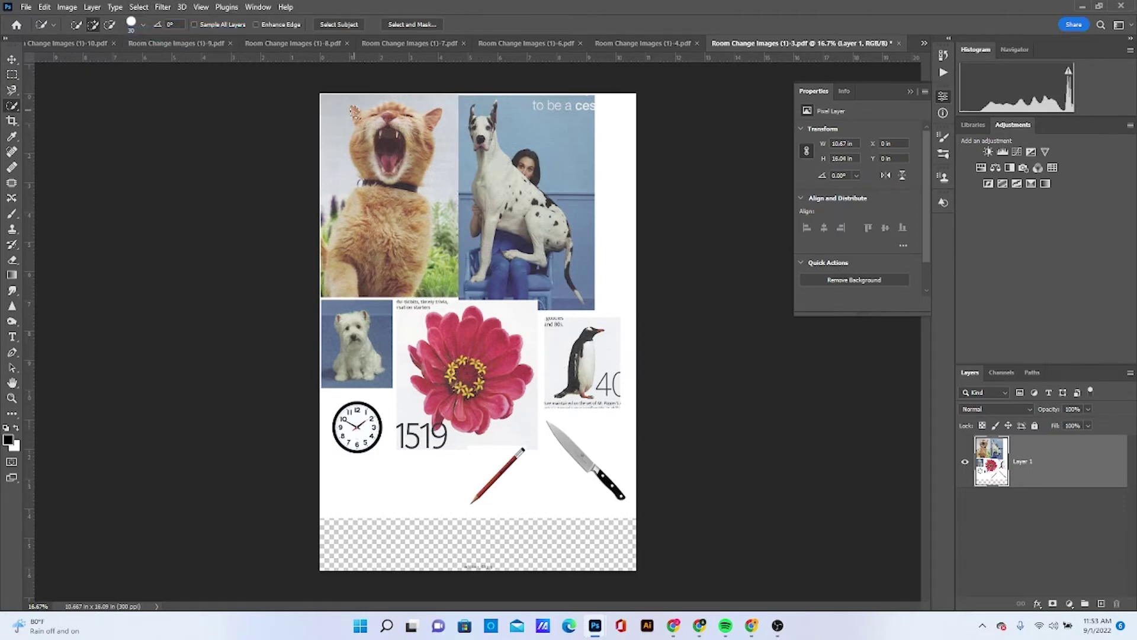
Step: Try to select the orange cat's head and body with the Quick Selection tool, undoing the strokes that spill over
{"action": "mouse_move", "coordinate": [354, 112]}
{"action": "left_mouse_down"}
{"action": "mouse_move", "coordinate": [426, 121]}
{"action": "mouse_move", "coordinate": [381, 110]}
{"action": "left_mouse_up"}
{"action": "left_click_drag", "start_coordinate": [379, 189], "coordinate": [356, 216]}
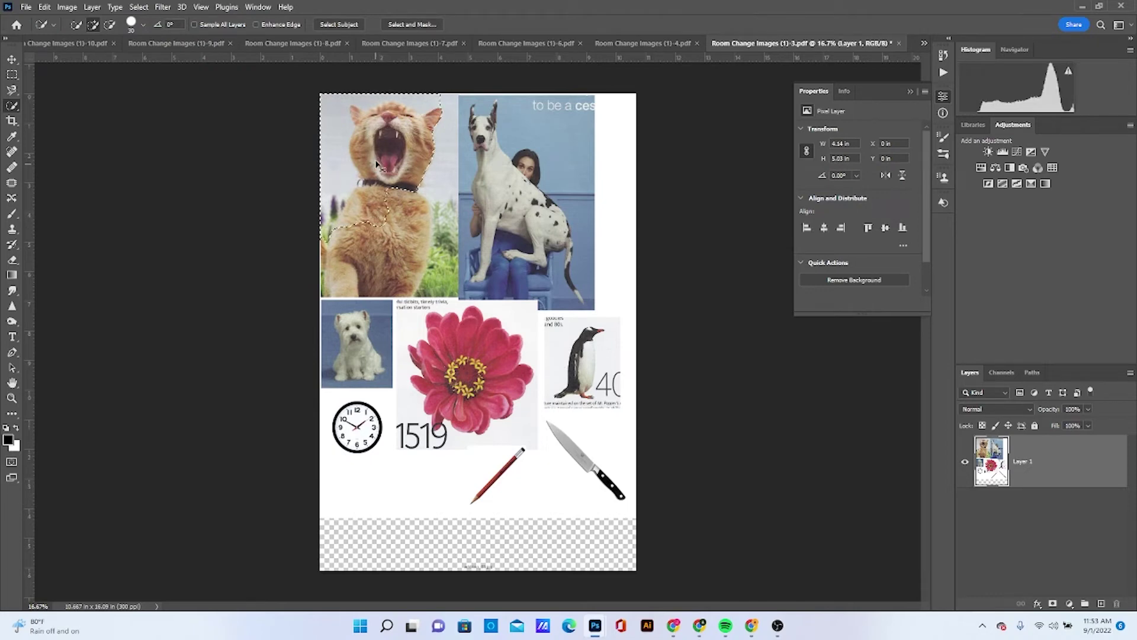
{"action": "key", "text": "ctrl+d"}
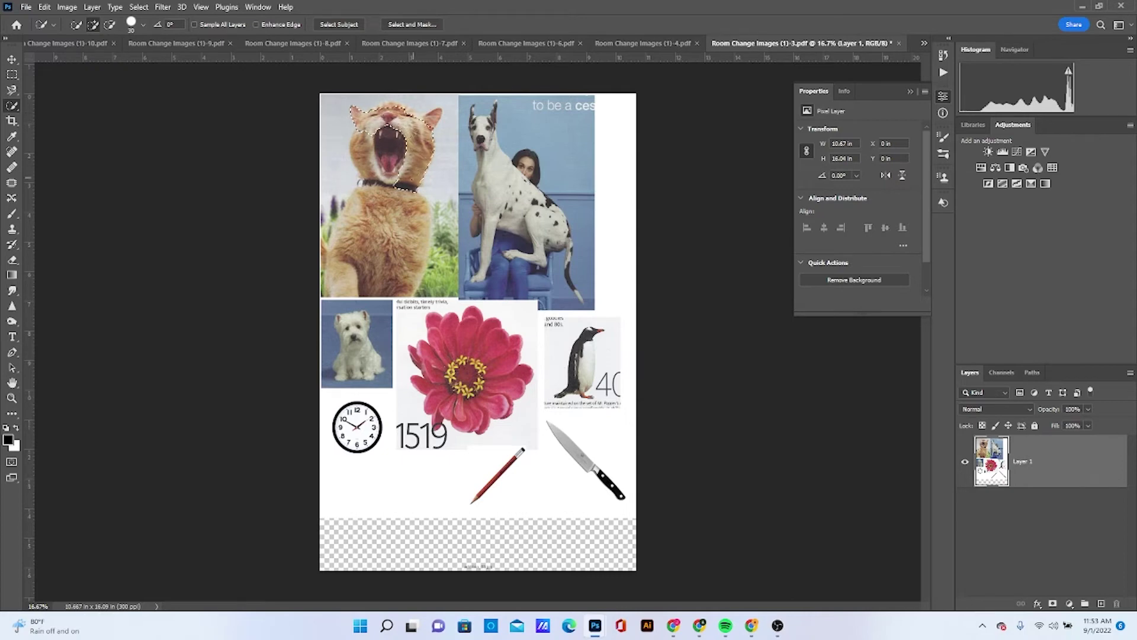
{"action": "left_click_drag", "start_coordinate": [370, 151], "coordinate": [385, 184]}
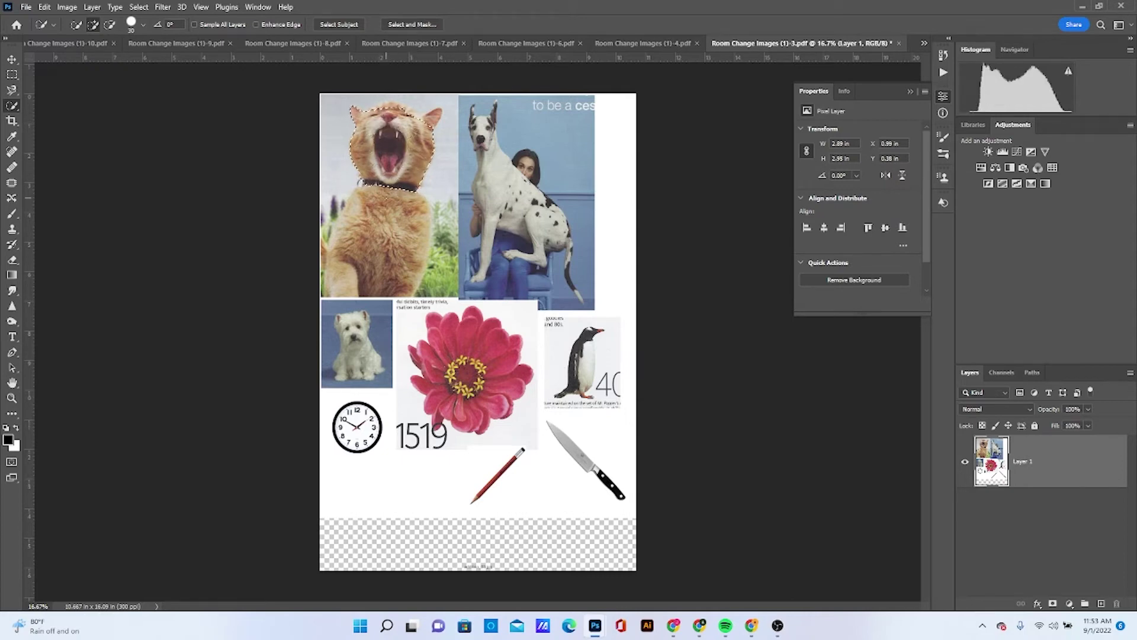
{"action": "mouse_move", "coordinate": [397, 227]}
{"action": "left_mouse_down"}
{"action": "mouse_move", "coordinate": [396, 260]}
{"action": "mouse_move", "coordinate": [382, 259]}
{"action": "left_mouse_up"}
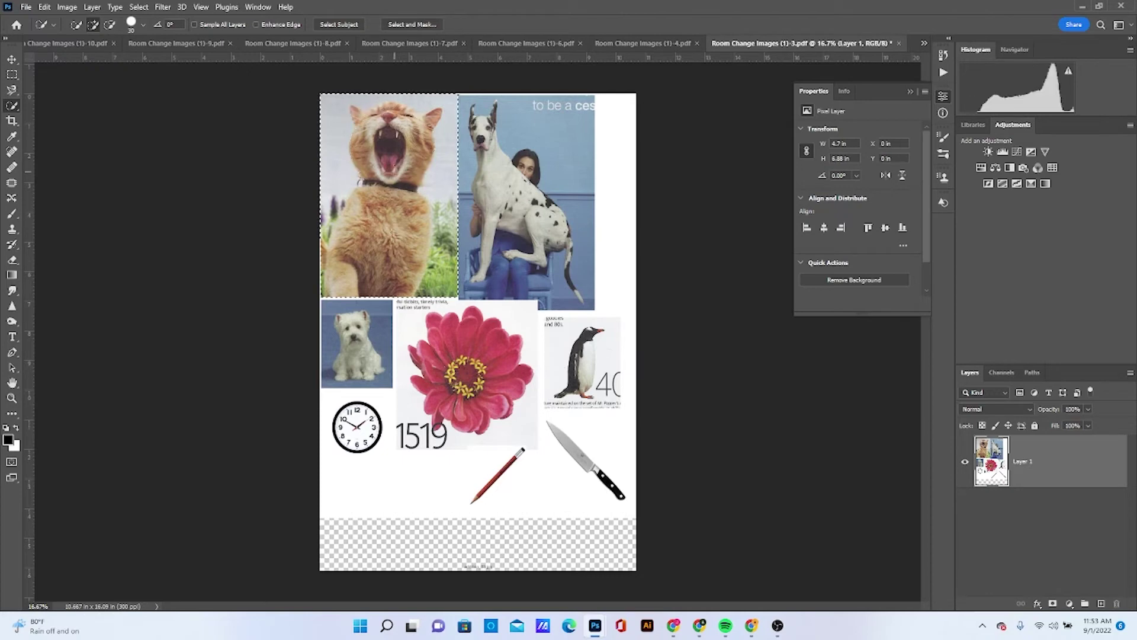
{"action": "key", "text": "ctrl+z"}
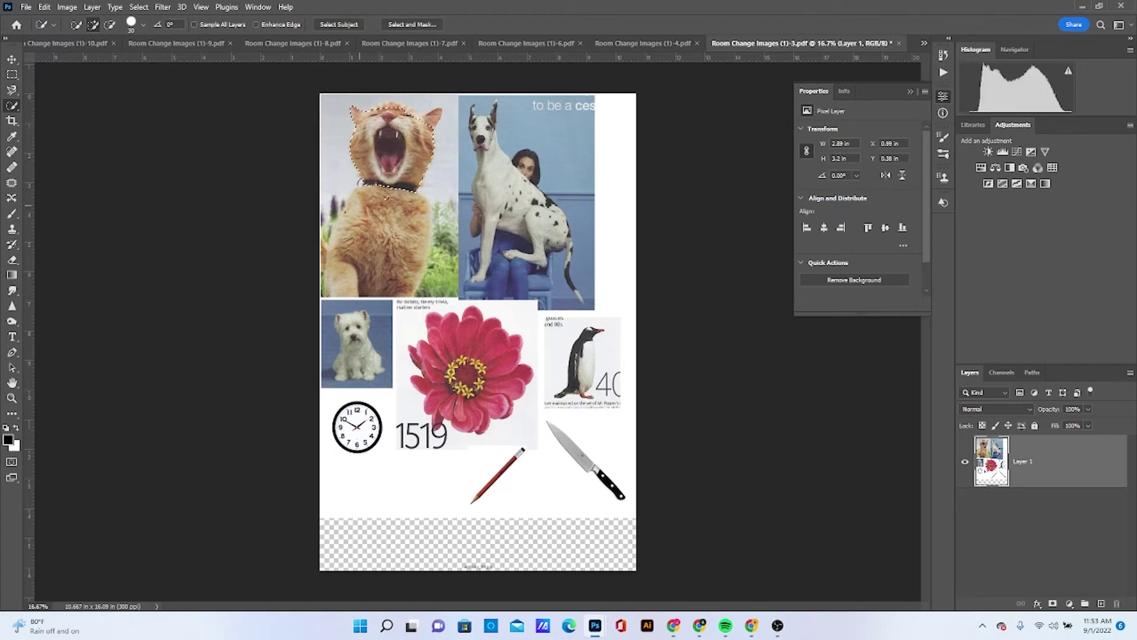
{"action": "mouse_move", "coordinate": [386, 197]}
{"action": "left_mouse_down"}
{"action": "mouse_move", "coordinate": [364, 216]}
{"action": "mouse_move", "coordinate": [387, 197]}
{"action": "left_mouse_up"}
{"action": "key", "text": "ctrl+z"}
{"action": "key", "text": "ctrl+z"}
Step: Replace the head selection by trying to trace the whole orange cat with the Magnetic Lasso, and clear the outline
{"action": "left_click", "coordinate": [12, 90]}
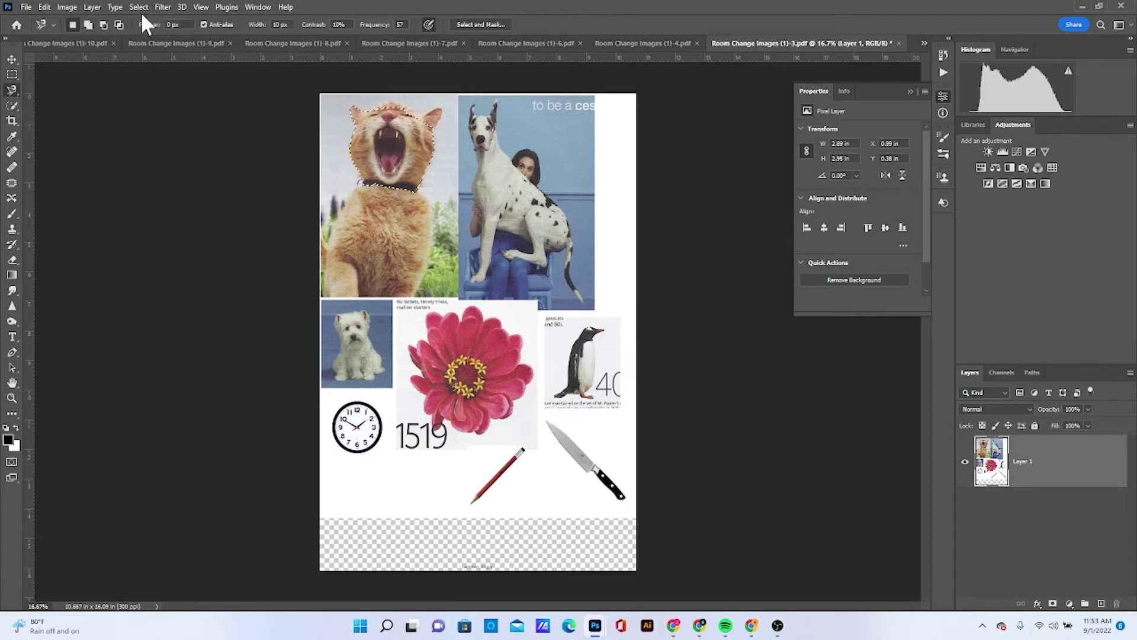
{"action": "left_click", "coordinate": [139, 7]}
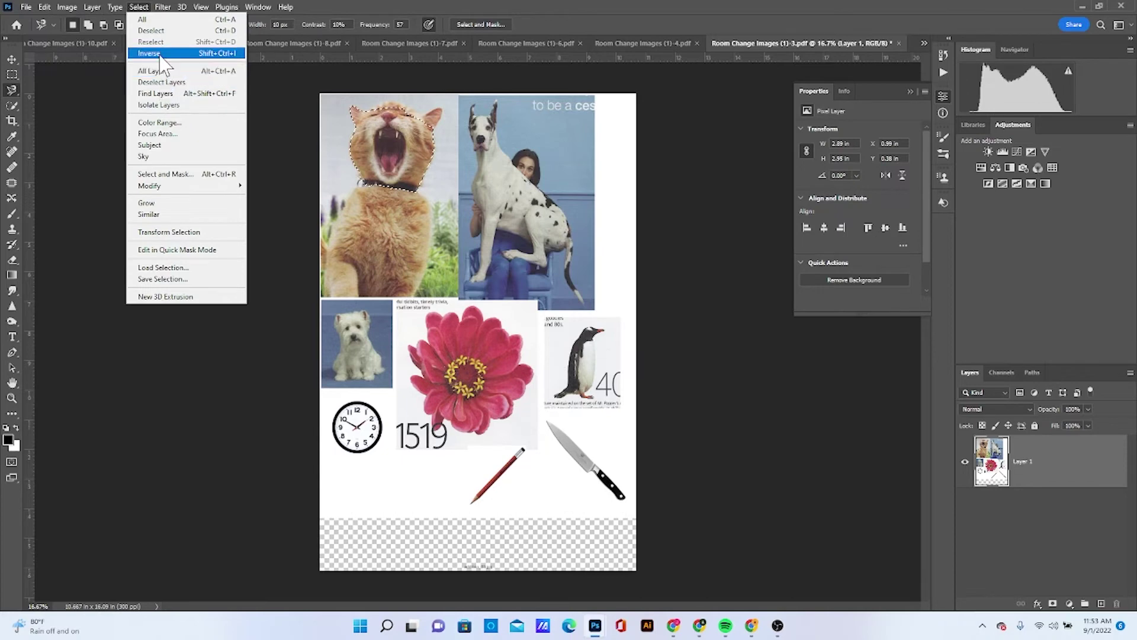
{"action": "left_click", "coordinate": [151, 30]}
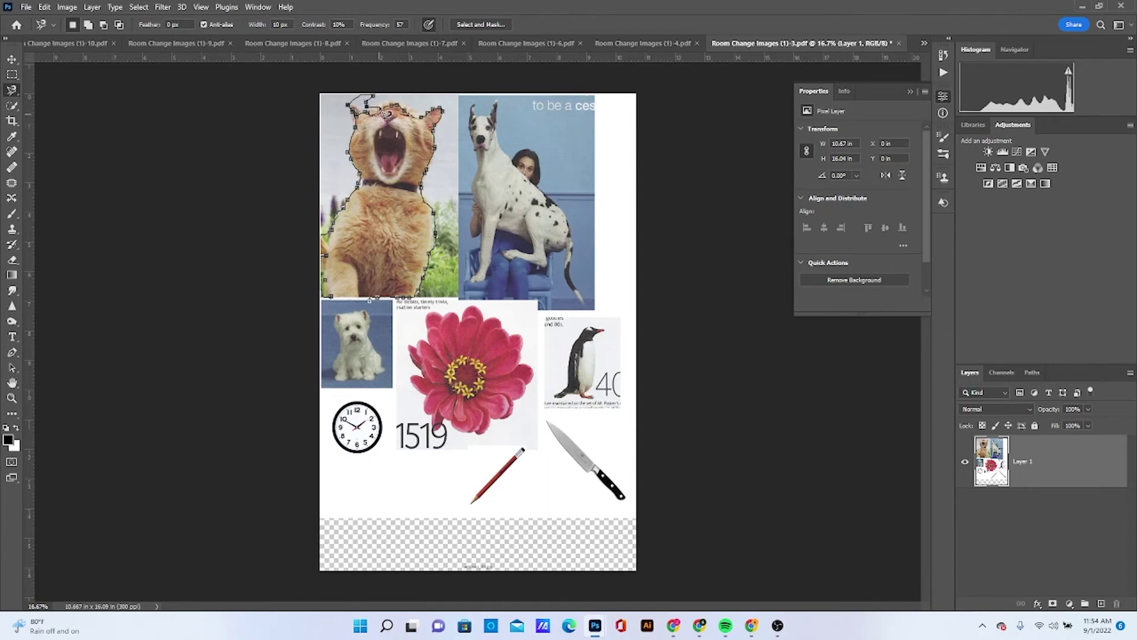
{"action": "double_click", "coordinate": [386, 114]}
{"action": "key", "text": "ctrl+d"}
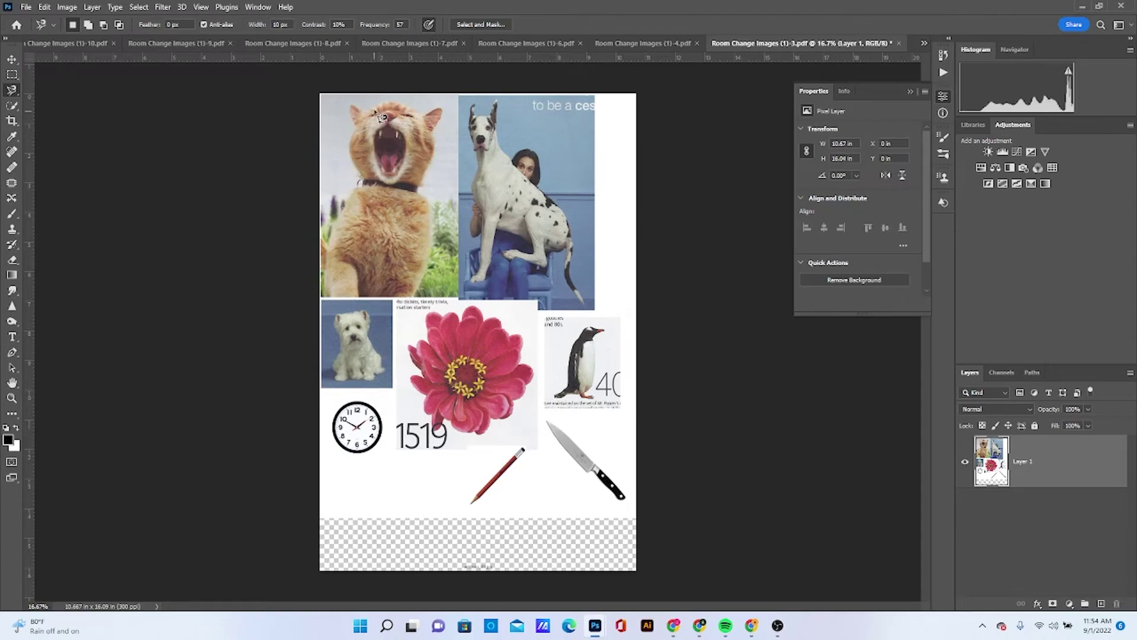
Step: Try to select the orange cat's face and body fur with the Magic Wand, adding area after area to the selection
{"action": "right_click", "coordinate": [15, 87]}
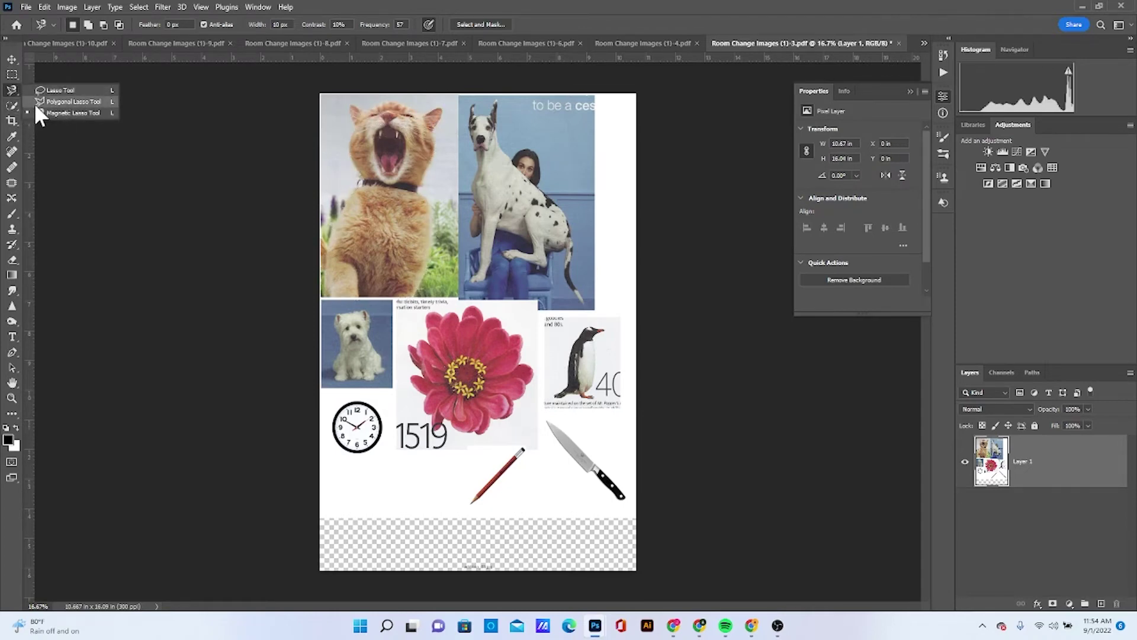
{"action": "left_click", "coordinate": [16, 100]}
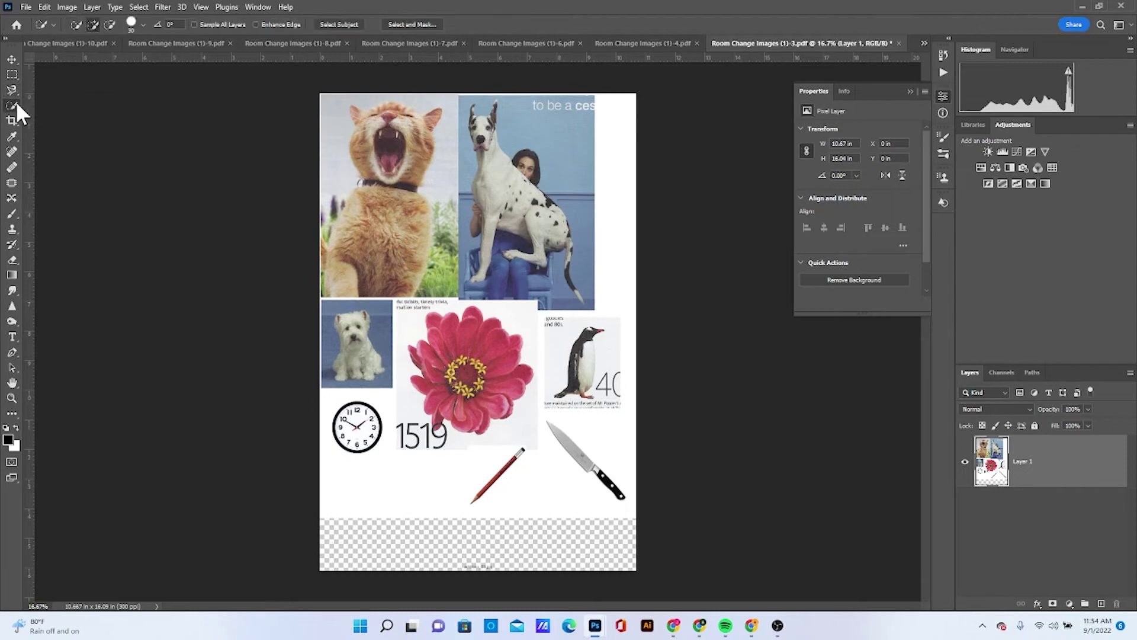
{"action": "right_click", "coordinate": [16, 103]}
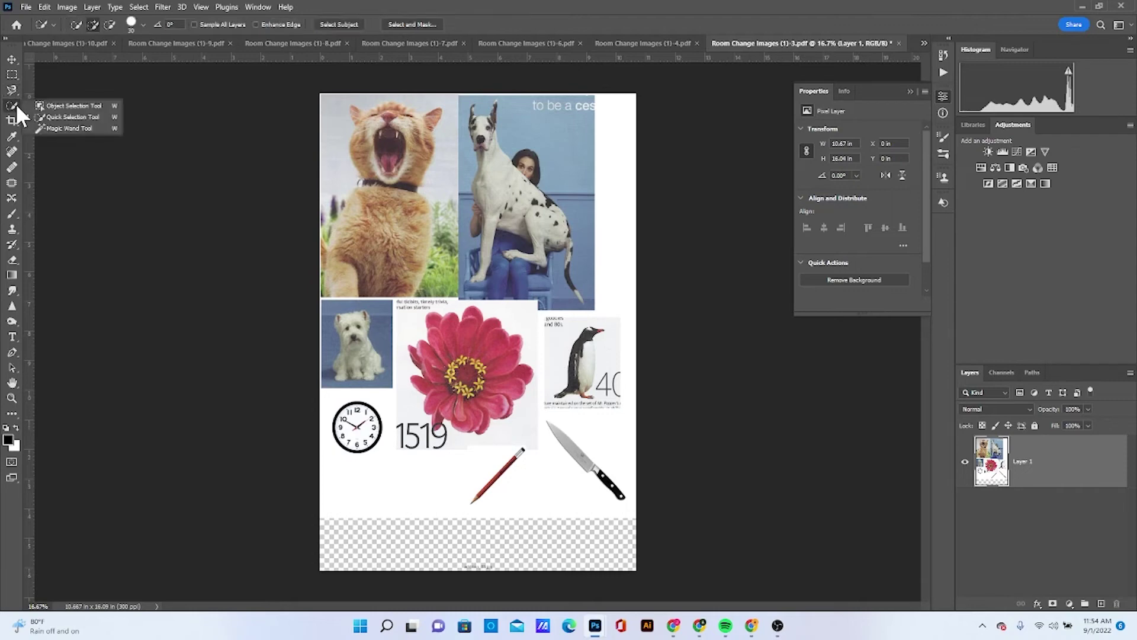
{"action": "left_click", "coordinate": [79, 127]}
{"action": "left_click", "coordinate": [396, 142]}
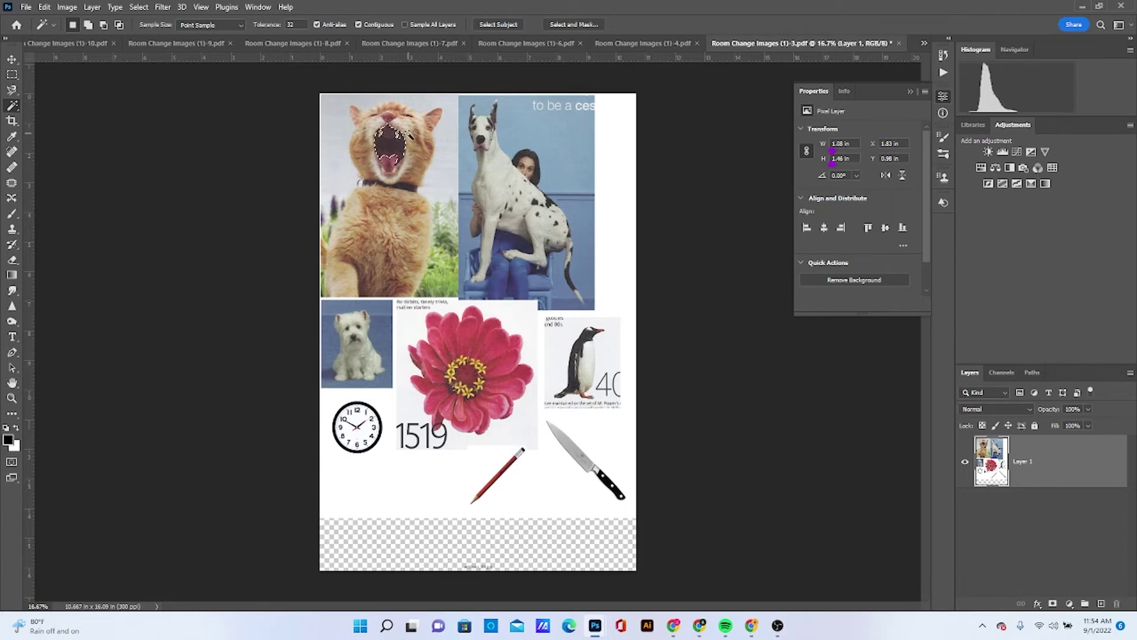
{"action": "left_click", "coordinate": [418, 146], "text": "shift"}
{"action": "left_click", "coordinate": [418, 171], "text": "shift"}
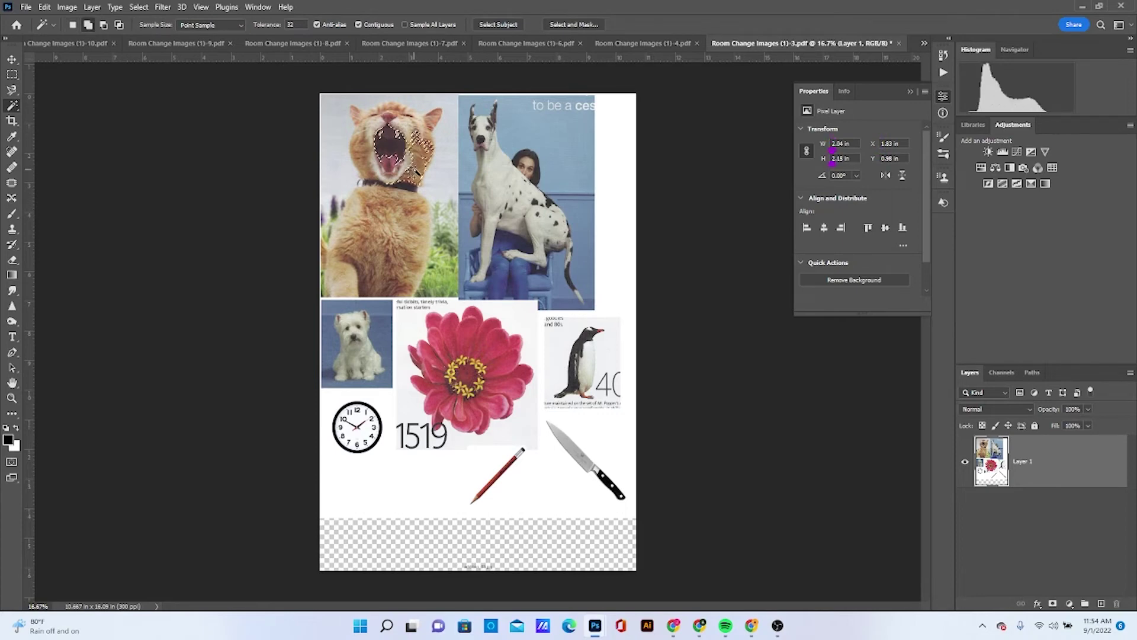
{"action": "left_click", "coordinate": [407, 214], "text": "shift"}
{"action": "left_click", "coordinate": [411, 259], "text": "shift"}
{"action": "left_click", "coordinate": [355, 287], "text": "shift"}
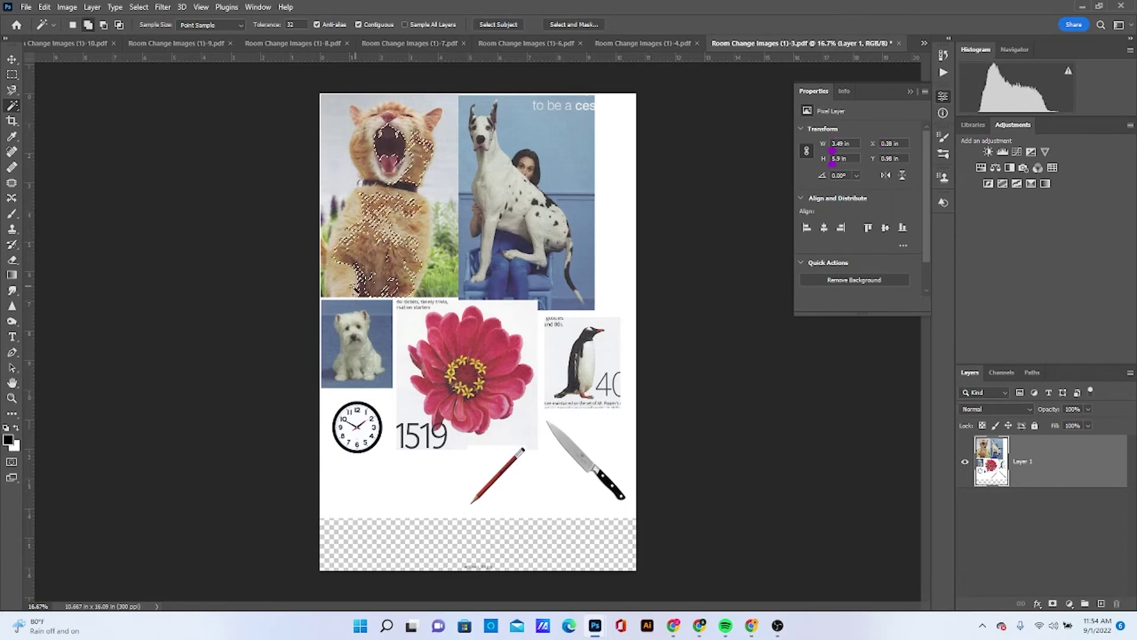
{"action": "left_click", "coordinate": [349, 208], "text": "shift"}
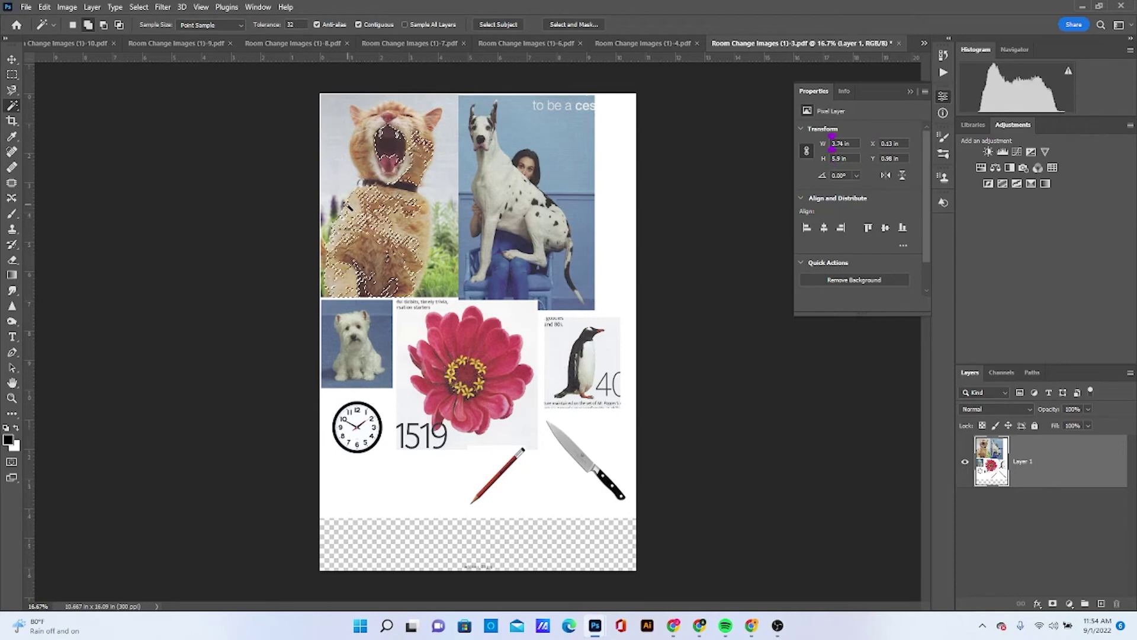
{"action": "left_click", "coordinate": [409, 231], "text": "shift"}
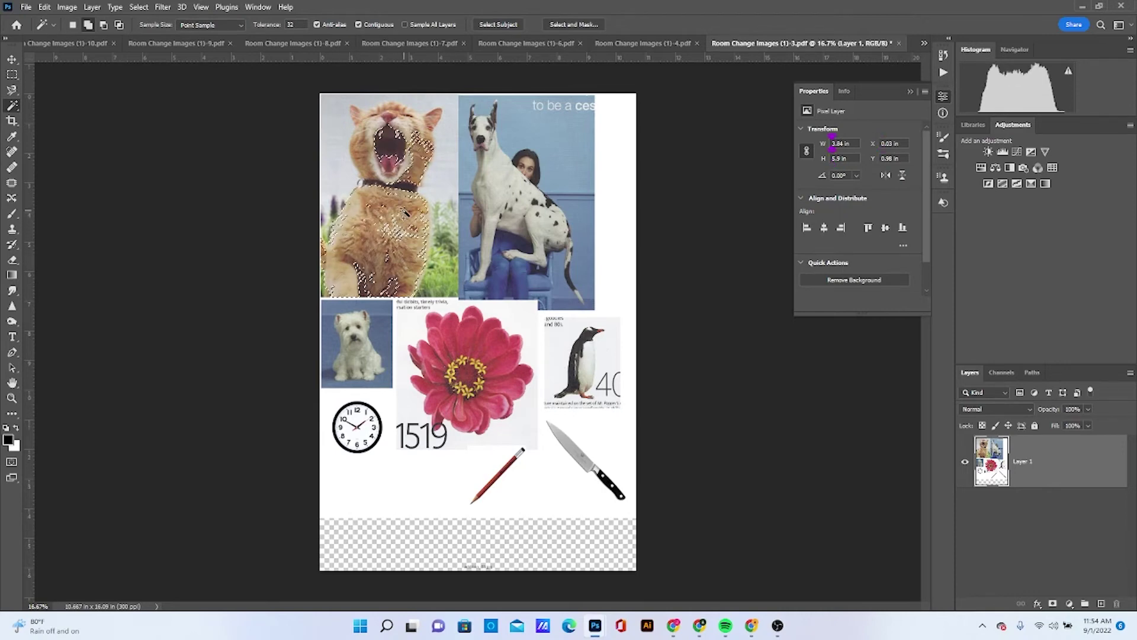
{"action": "left_click", "coordinate": [398, 223], "text": "shift"}
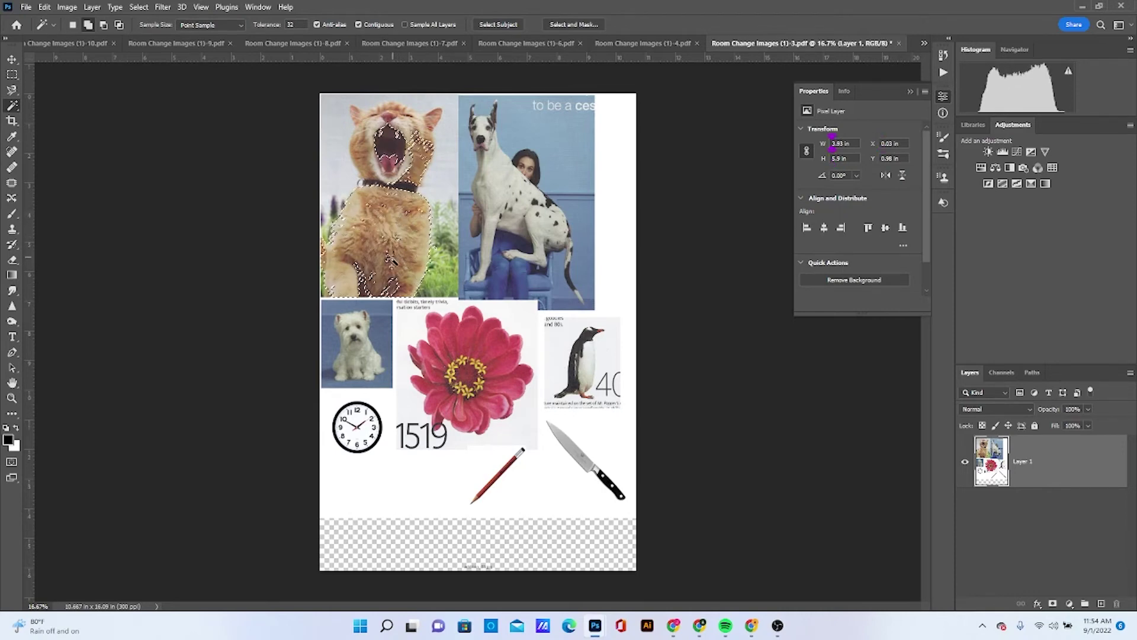
{"action": "left_click", "coordinate": [377, 280], "text": "shift"}
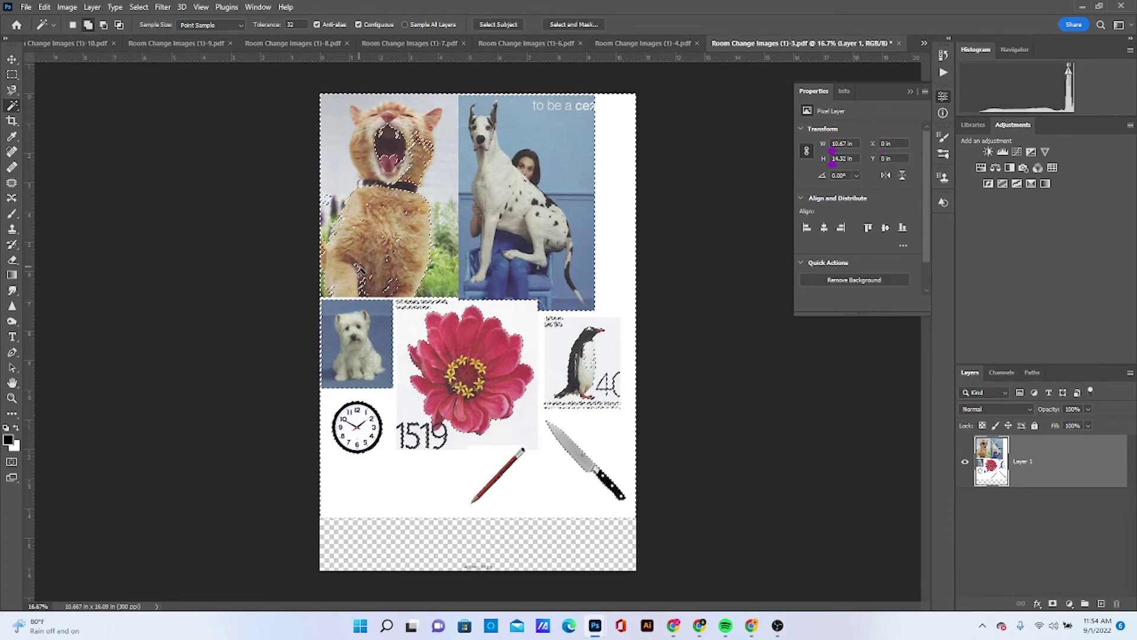
{"action": "left_click", "coordinate": [389, 256], "text": "shift"}
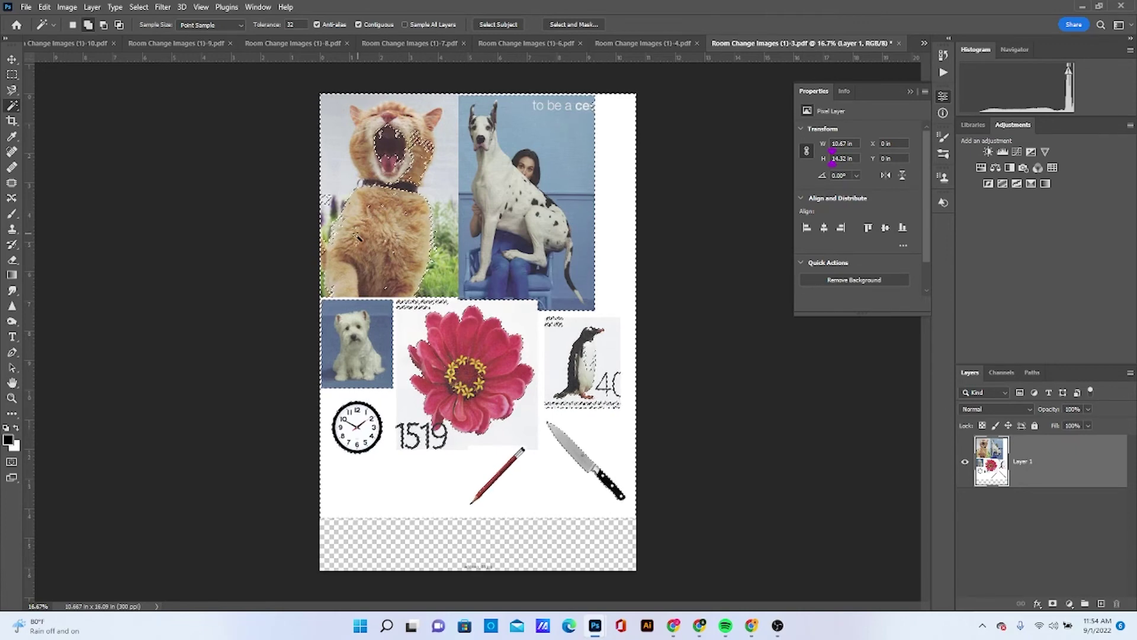
{"action": "left_click", "coordinate": [358, 224], "text": "shift"}
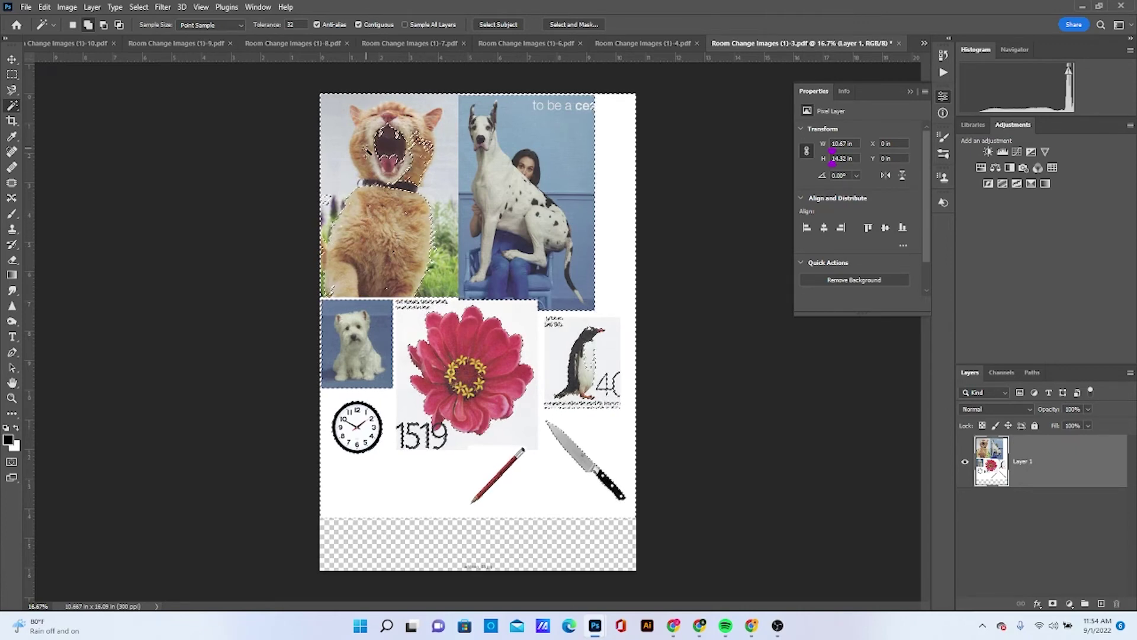
Step: Try to add the cat's ears and forehead to the Magic Wand selection, and deselect everything
{"action": "left_click", "coordinate": [363, 120], "text": "shift"}
{"action": "left_click", "coordinate": [350, 115], "text": "shift"}
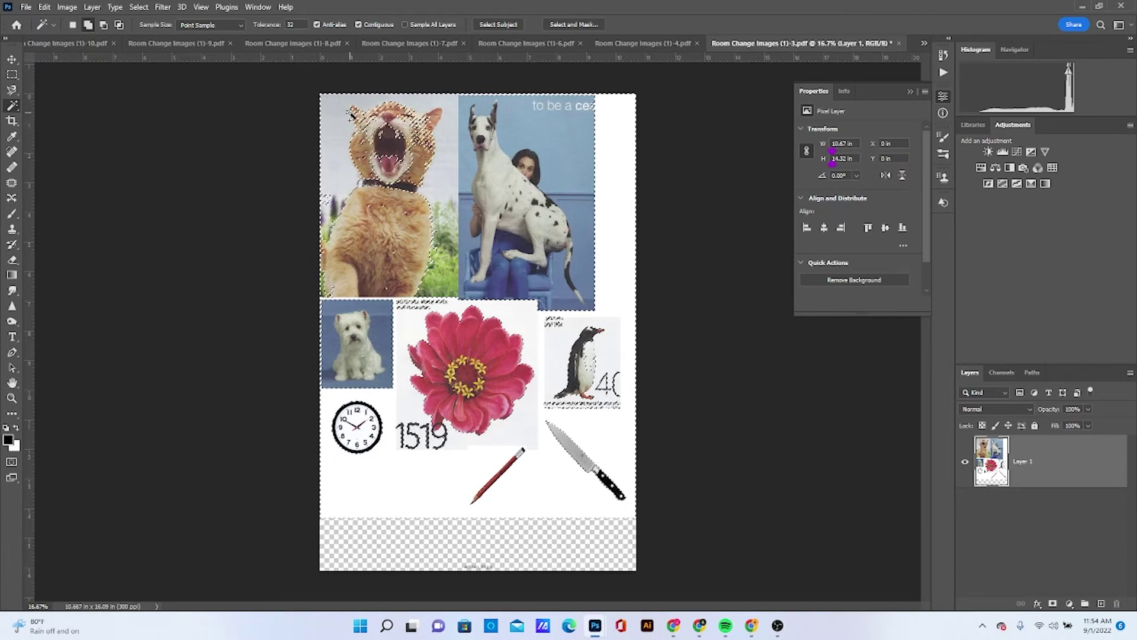
{"action": "left_click", "coordinate": [378, 126], "text": "shift"}
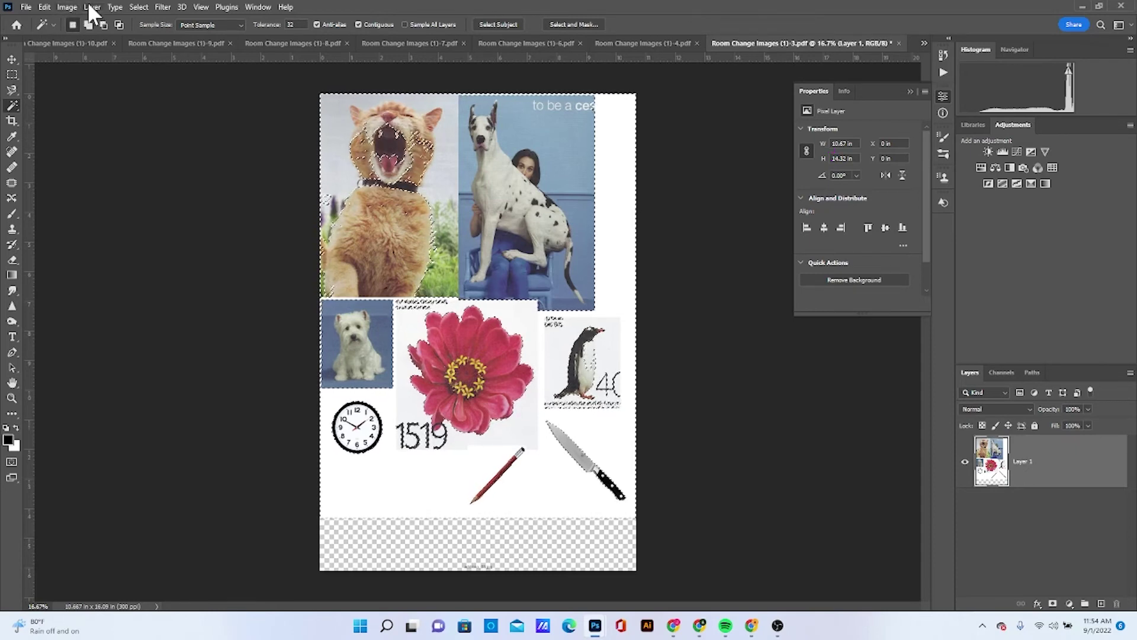
{"action": "left_click", "coordinate": [138, 8]}
{"action": "left_click", "coordinate": [145, 31]}
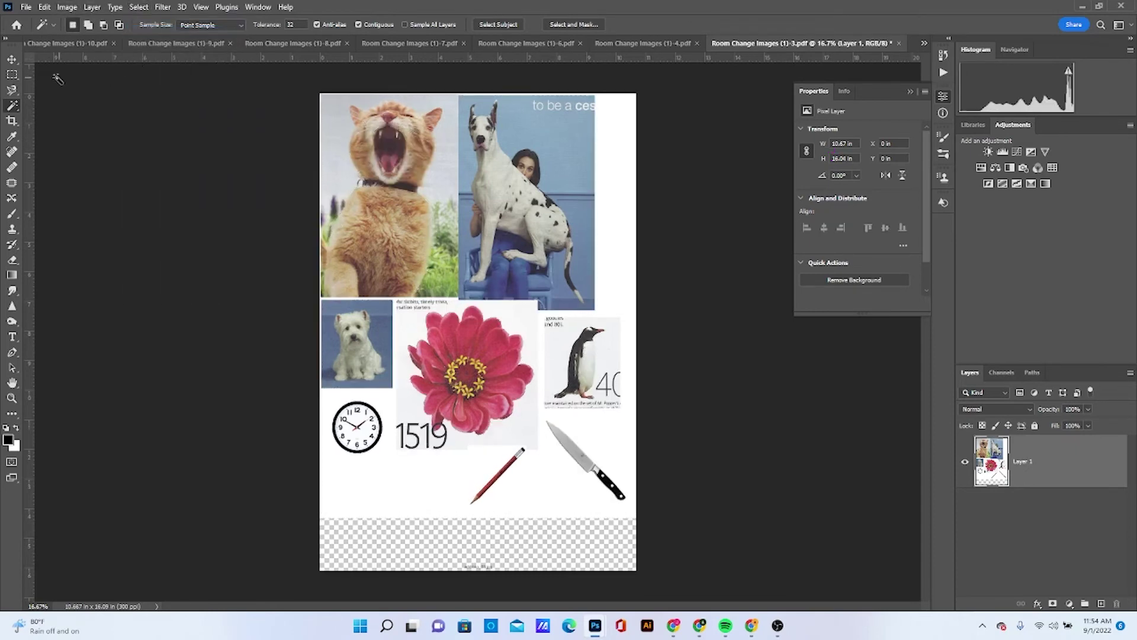
Step: Trace the whole orange cat with the Magnetic Lasso and close the outline into a selection
{"action": "left_click", "coordinate": [12, 91]}
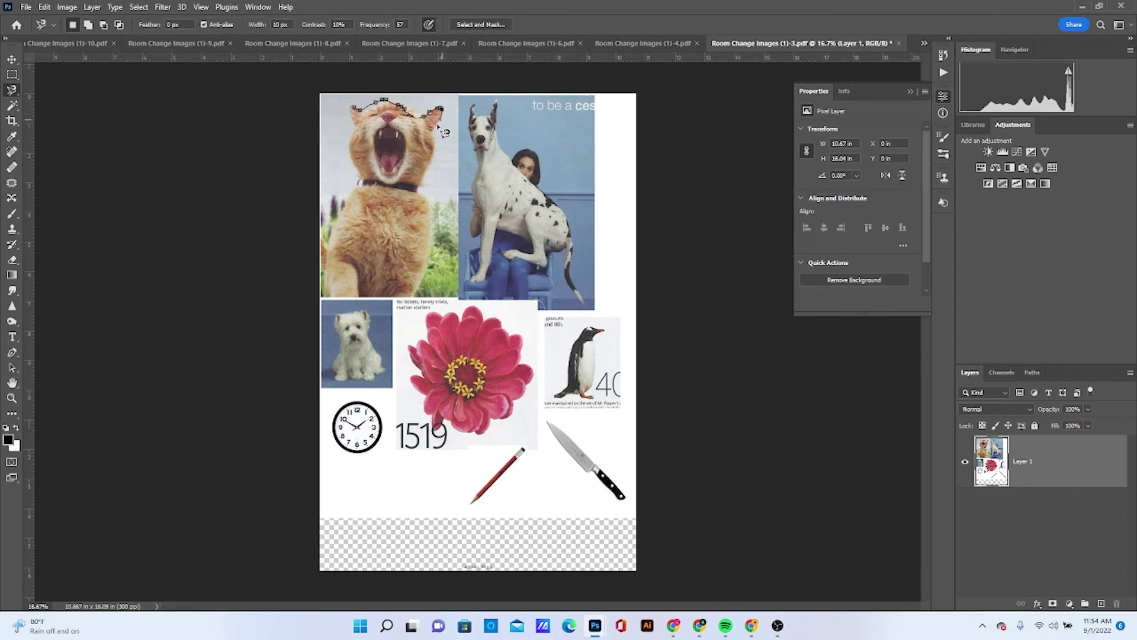
{"action": "mouse_move", "coordinate": [435, 182]}
{"action": "left_mouse_down"}
{"action": "mouse_move", "coordinate": [421, 200]}
{"action": "mouse_move", "coordinate": [438, 264]}
{"action": "mouse_move", "coordinate": [421, 303]}
{"action": "mouse_move", "coordinate": [330, 305]}
{"action": "mouse_move", "coordinate": [338, 216]}
{"action": "mouse_move", "coordinate": [366, 187]}
{"action": "mouse_move", "coordinate": [351, 144]}
{"action": "mouse_move", "coordinate": [361, 113]}
{"action": "left_mouse_up"}
{"action": "left_click", "coordinate": [360, 112]}
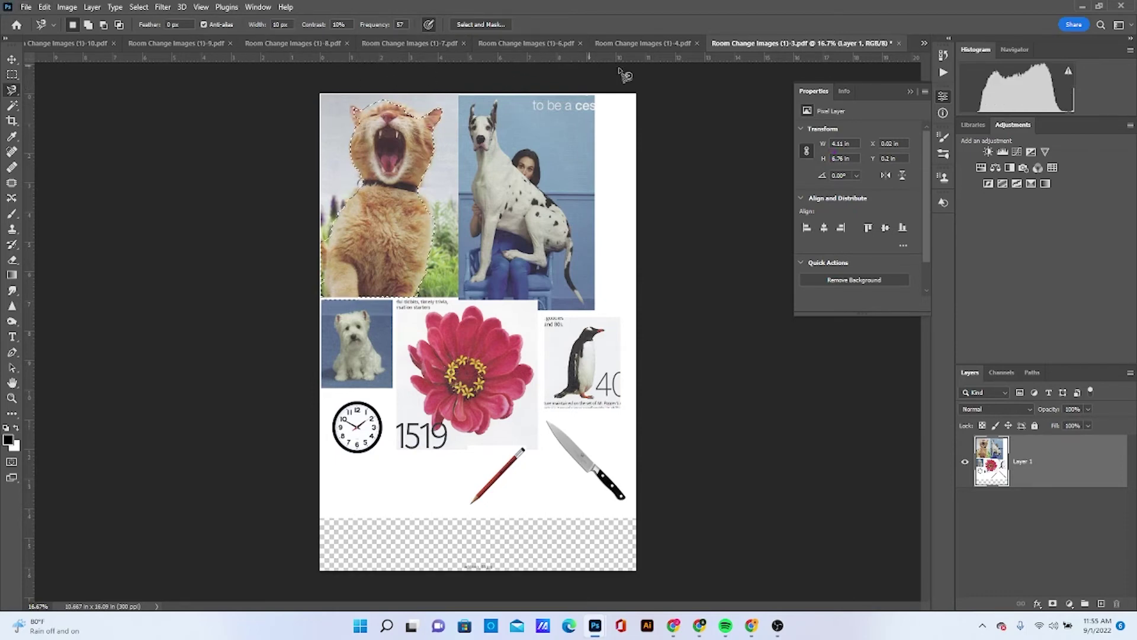
Step: Copy the selected cat from Room Change Images (1)-3.pdf into the dining room photo in Room Change Images (1)-7.pdf, and minimize the source window
{"action": "left_click_drag", "start_coordinate": [811, 49], "coordinate": [814, 97]}
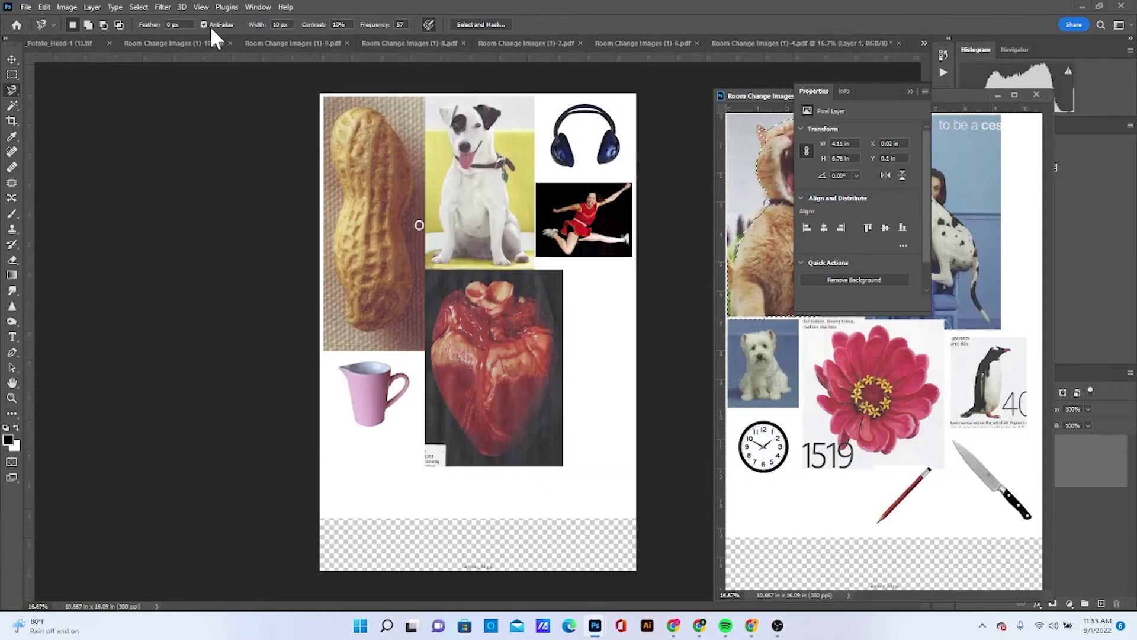
{"action": "left_click", "coordinate": [525, 43]}
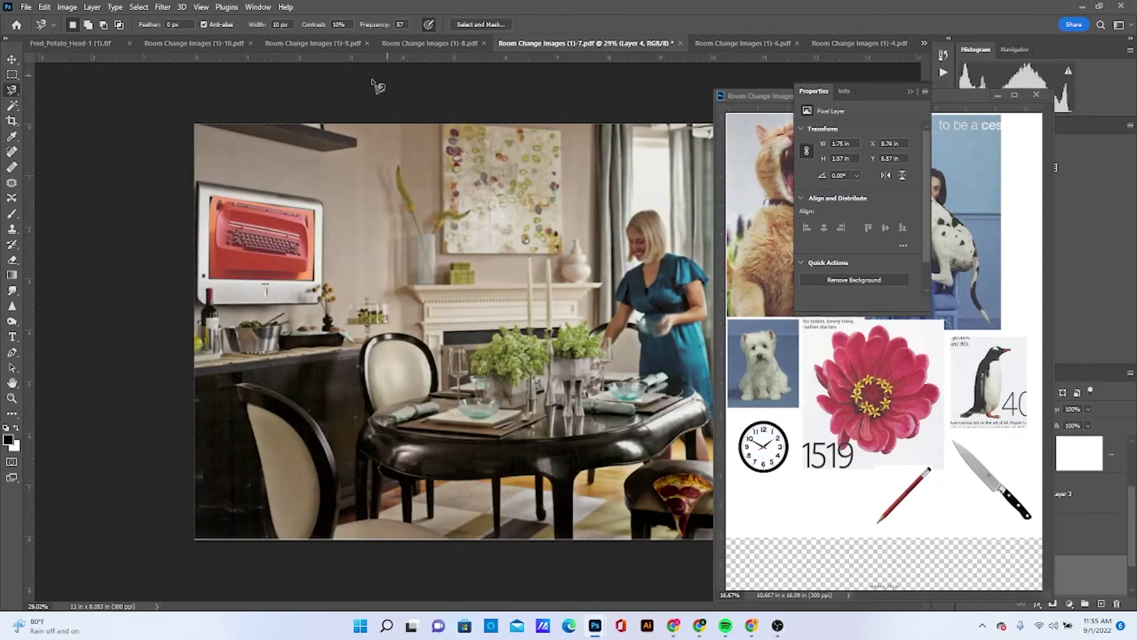
{"action": "left_click", "coordinate": [17, 60]}
{"action": "left_click_drag", "start_coordinate": [754, 252], "coordinate": [409, 357]}
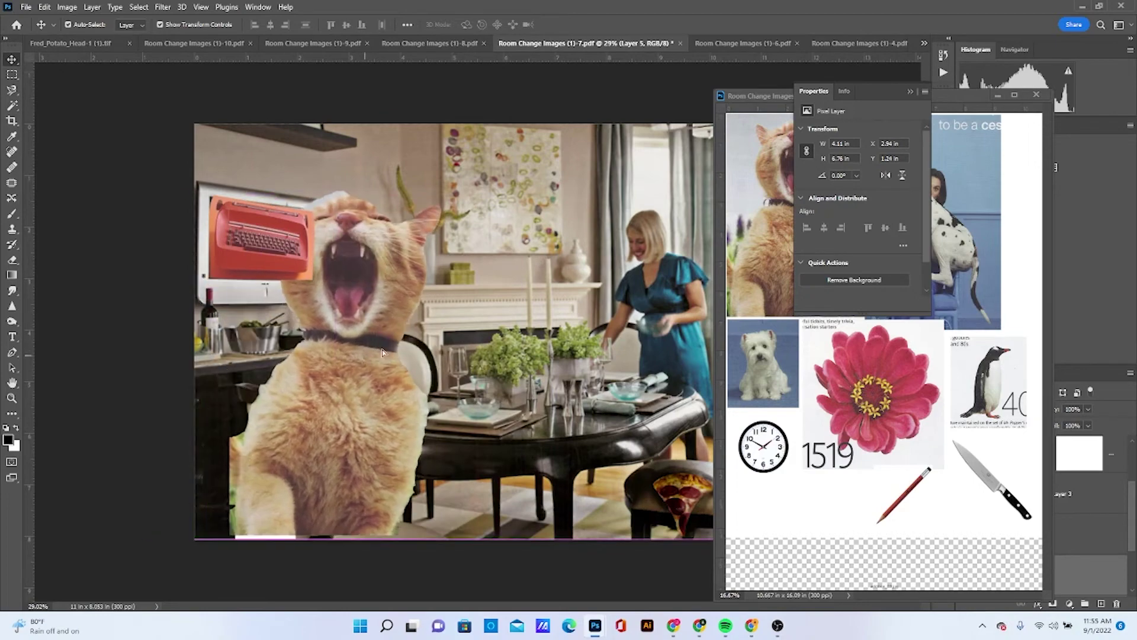
{"action": "left_click", "coordinate": [964, 92]}
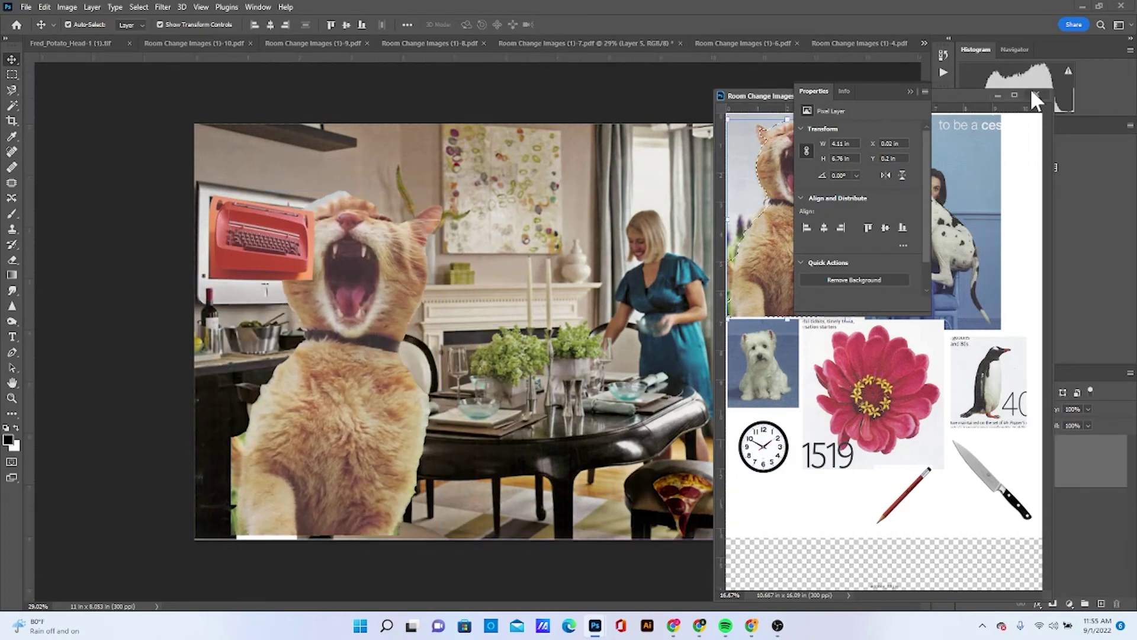
{"action": "left_click", "coordinate": [997, 95]}
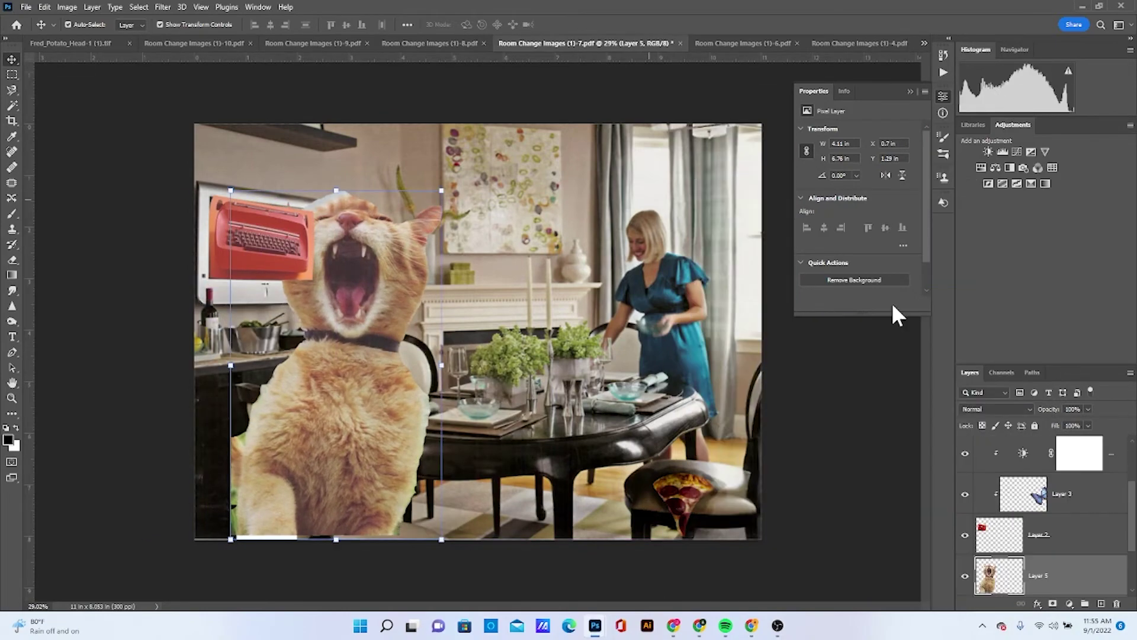
Step: Try to move the cat's layer directly above the typewriter layer, and undo the move
{"action": "left_click_drag", "start_coordinate": [1036, 582], "coordinate": [1054, 405]}
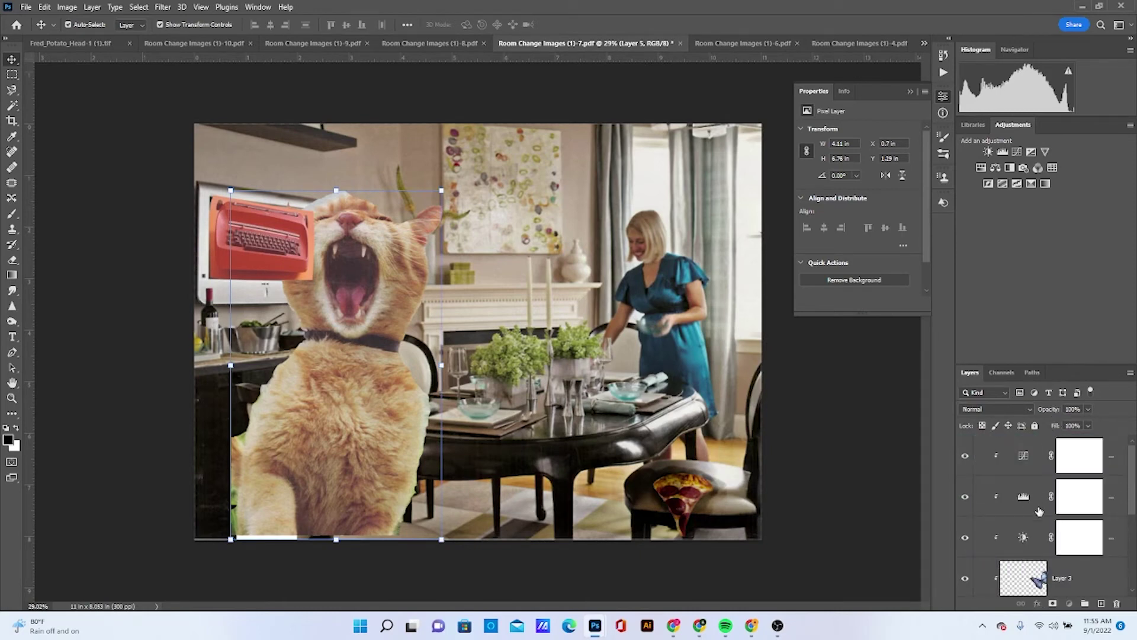
{"action": "scroll", "coordinate": [1050, 515], "scroll_direction": "down", "scroll_amount": 5}
{"action": "left_click_drag", "start_coordinate": [1057, 500], "coordinate": [1056, 456]}
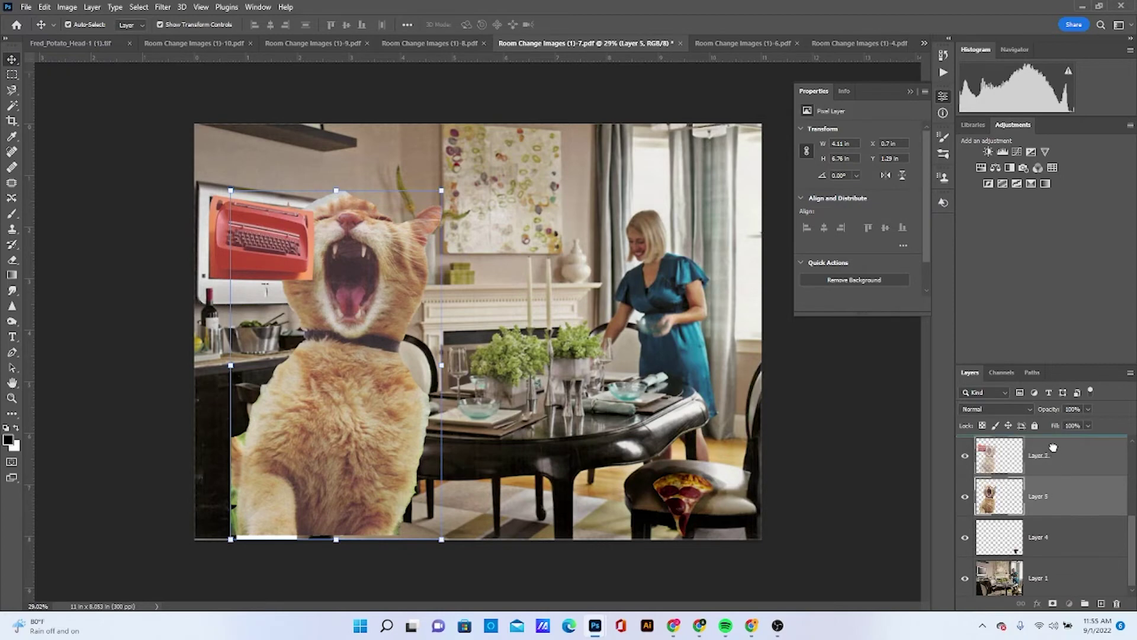
{"action": "key", "text": "ctrl+alt+g"}
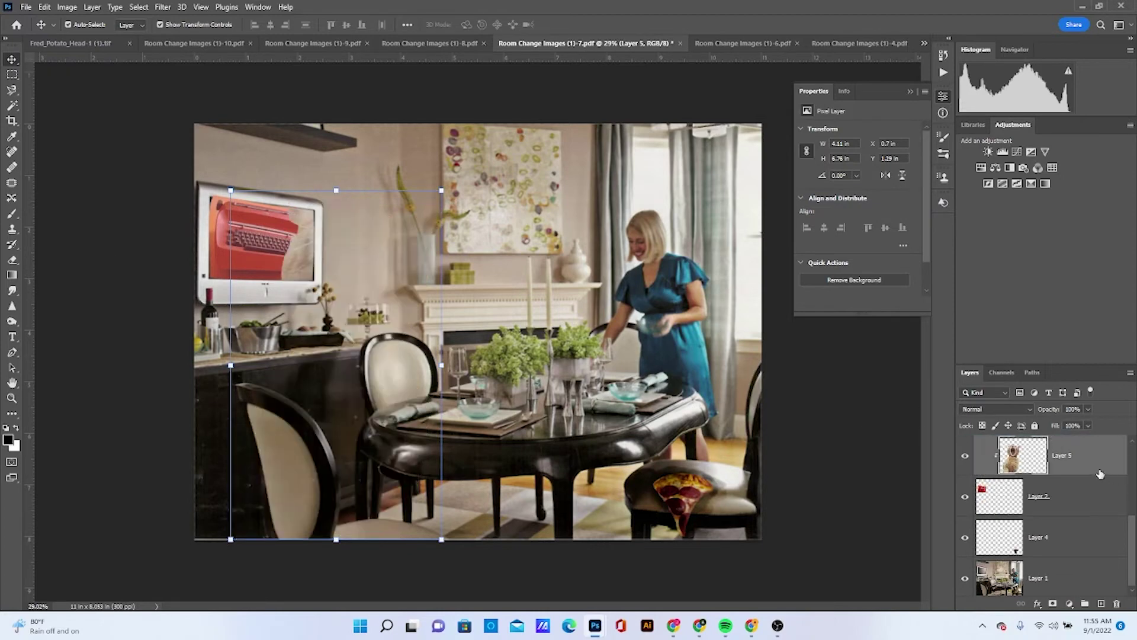
{"action": "key", "text": "ctrl+z"}
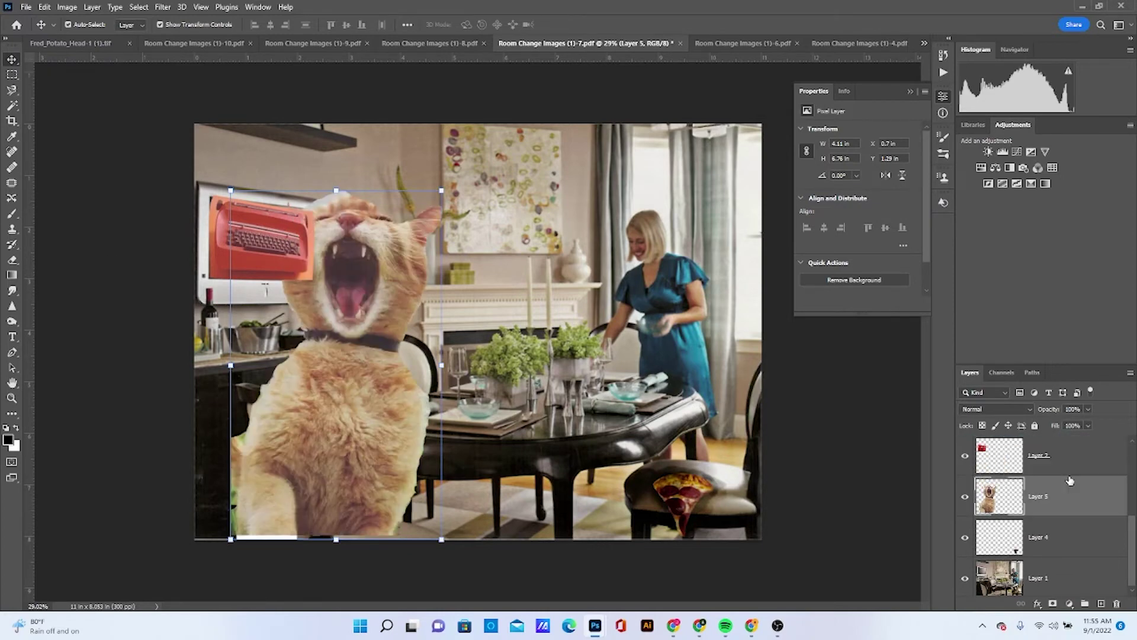
Step: Move the cat's layer above the butterfly layer in the layer stack
{"action": "mouse_move", "coordinate": [1069, 493]}
{"action": "left_mouse_down"}
{"action": "mouse_move", "coordinate": [1056, 442]}
{"action": "mouse_move", "coordinate": [1078, 498]}
{"action": "left_mouse_up"}
{"action": "left_click_drag", "start_coordinate": [1131, 539], "coordinate": [1131, 514]}
{"action": "left_click_drag", "start_coordinate": [1102, 552], "coordinate": [1103, 489]}
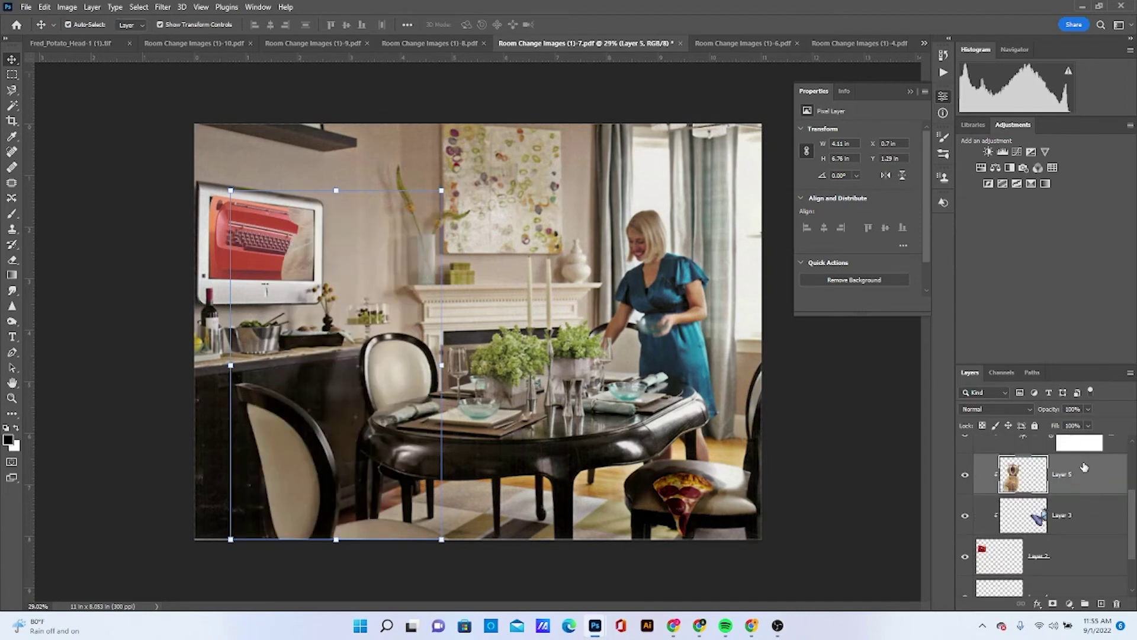
Step: Try releasing the butterfly layer's clipping mask, and undo the release
{"action": "right_click", "coordinate": [1072, 525]}
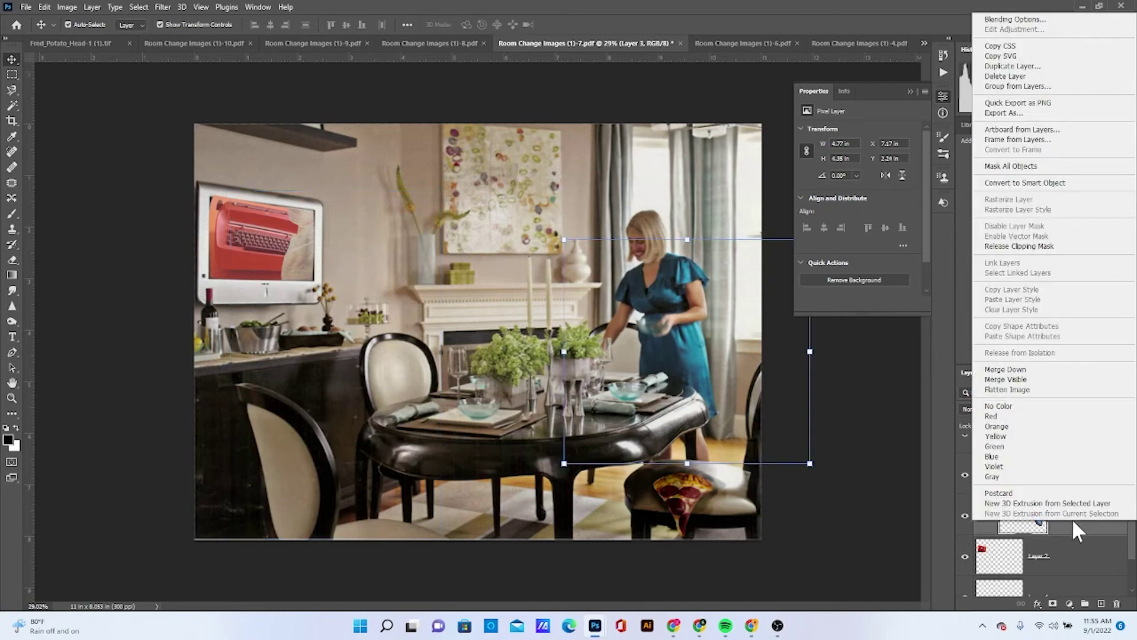
{"action": "left_click", "coordinate": [1033, 246]}
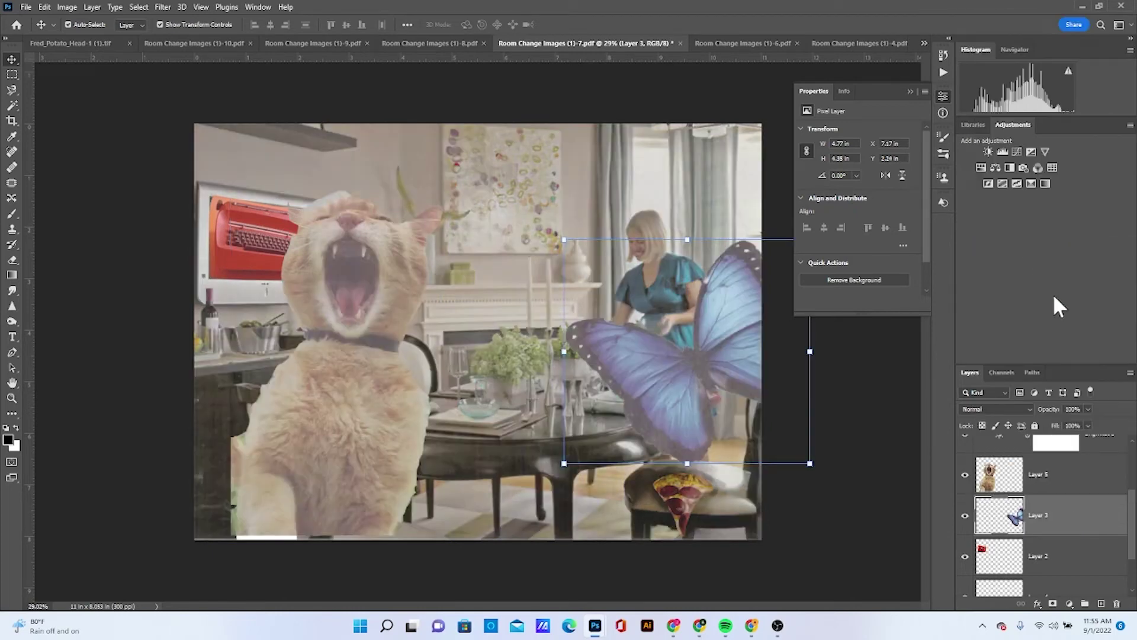
{"action": "left_click", "coordinate": [1073, 480]}
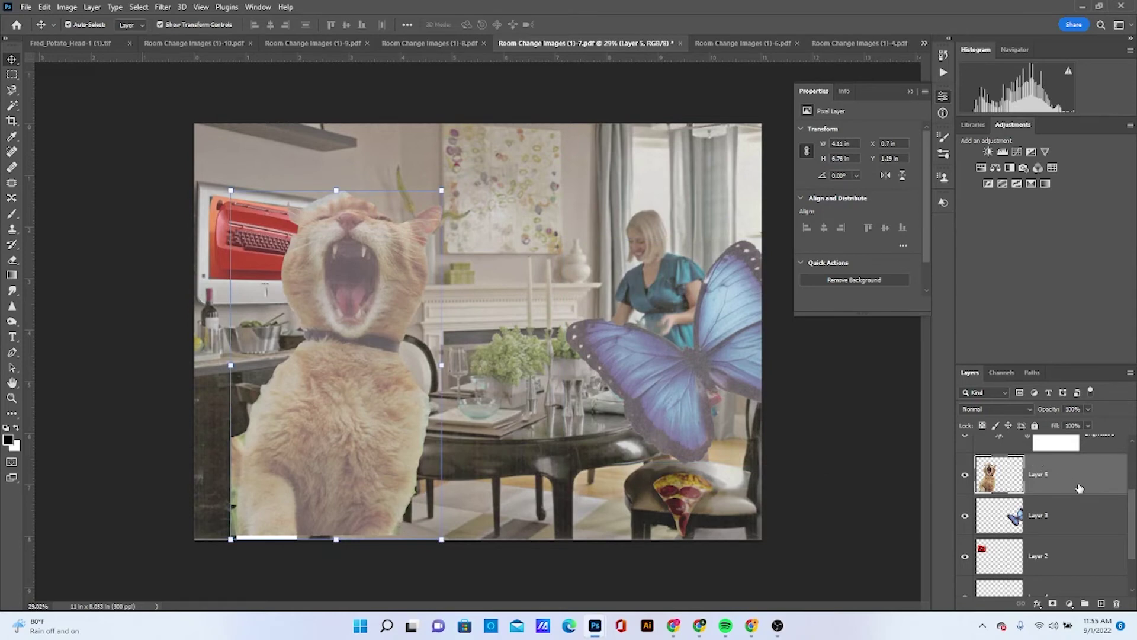
{"action": "left_click_drag", "start_coordinate": [1079, 491], "coordinate": [1075, 468]}
{"action": "left_click", "coordinate": [1076, 524]}
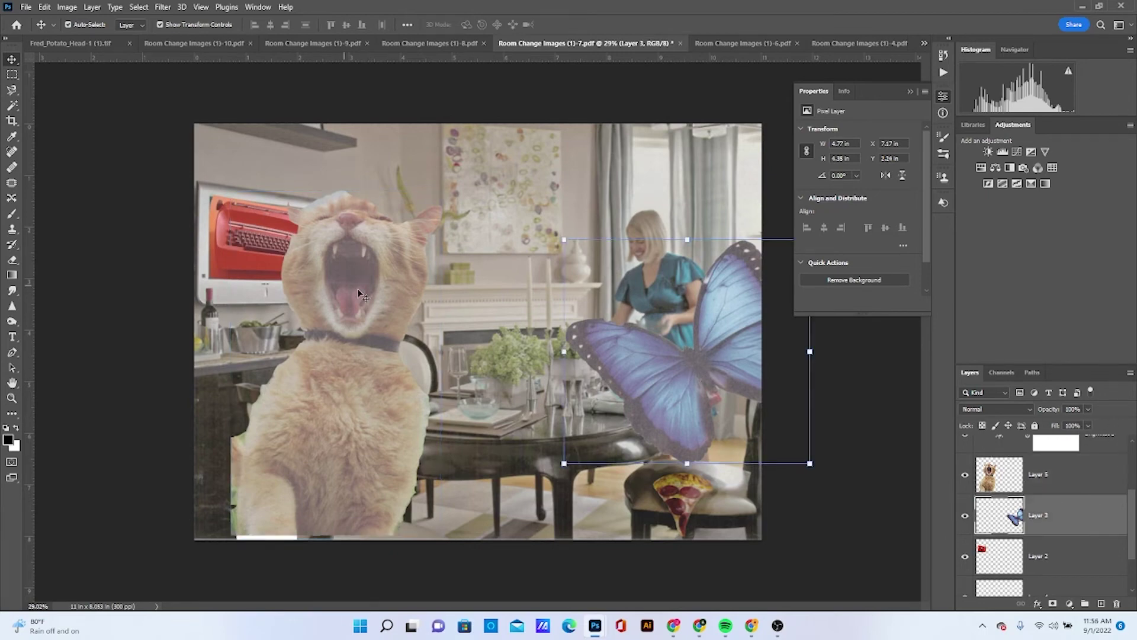
{"action": "mouse_move", "coordinate": [362, 295]}
{"action": "left_mouse_down"}
{"action": "mouse_move", "coordinate": [340, 333]}
{"action": "mouse_move", "coordinate": [355, 289]}
{"action": "left_mouse_up"}
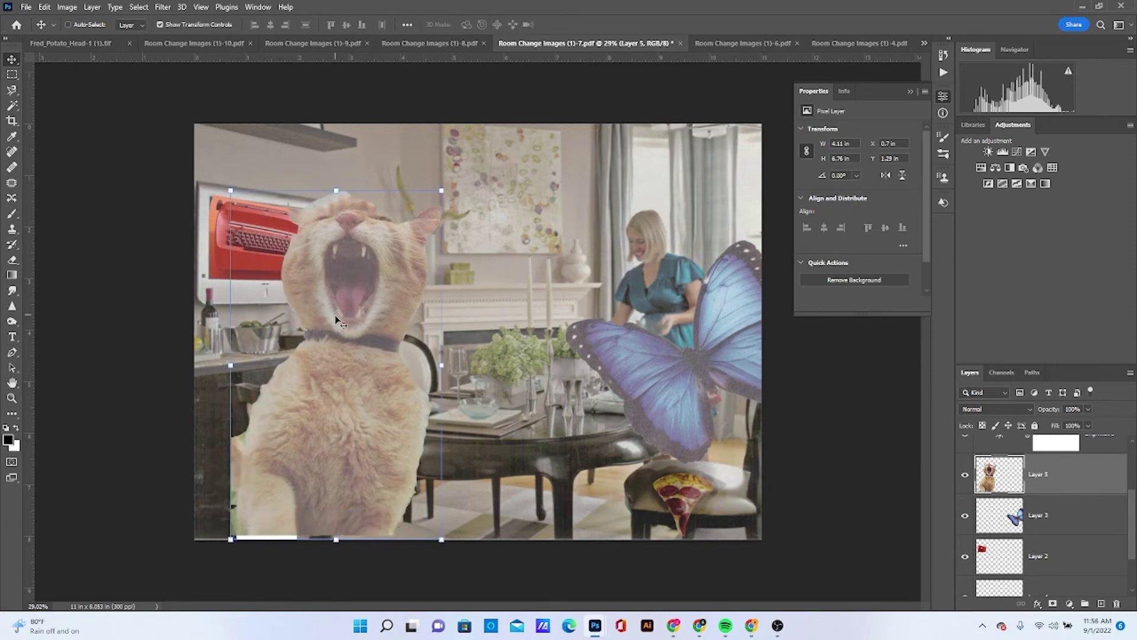
{"action": "key", "text": "ctrl+alt+g"}
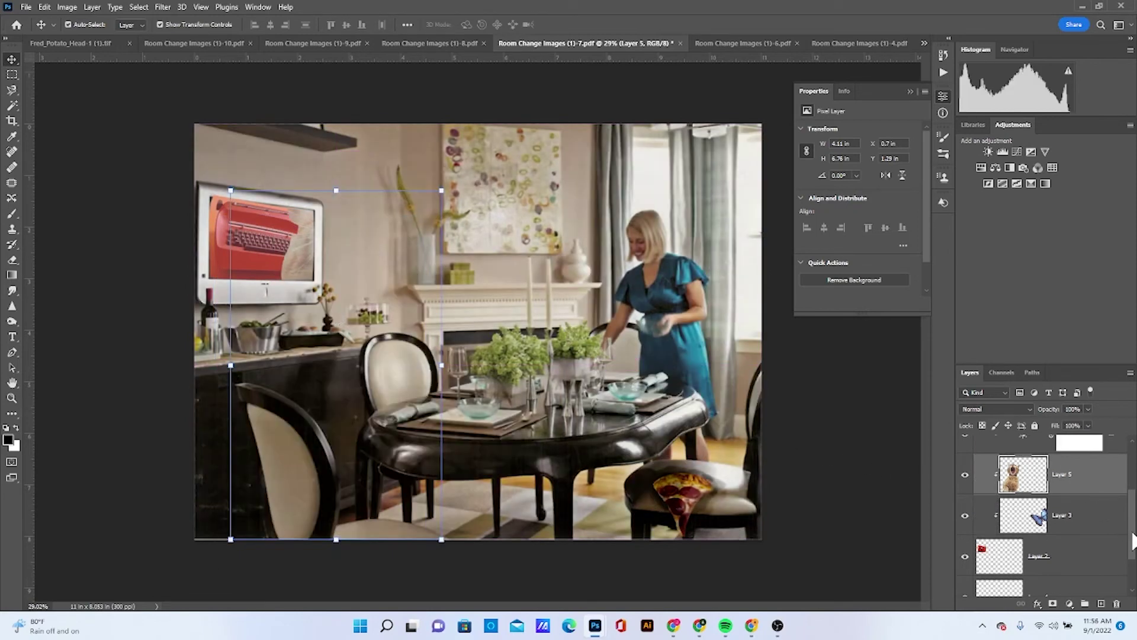
Step: Move the cat's layer to the top of the layer stack and release its clipping mask
{"action": "left_click_drag", "start_coordinate": [1134, 540], "coordinate": [1132, 509]}
{"action": "left_click_drag", "start_coordinate": [1097, 546], "coordinate": [1062, 447]}
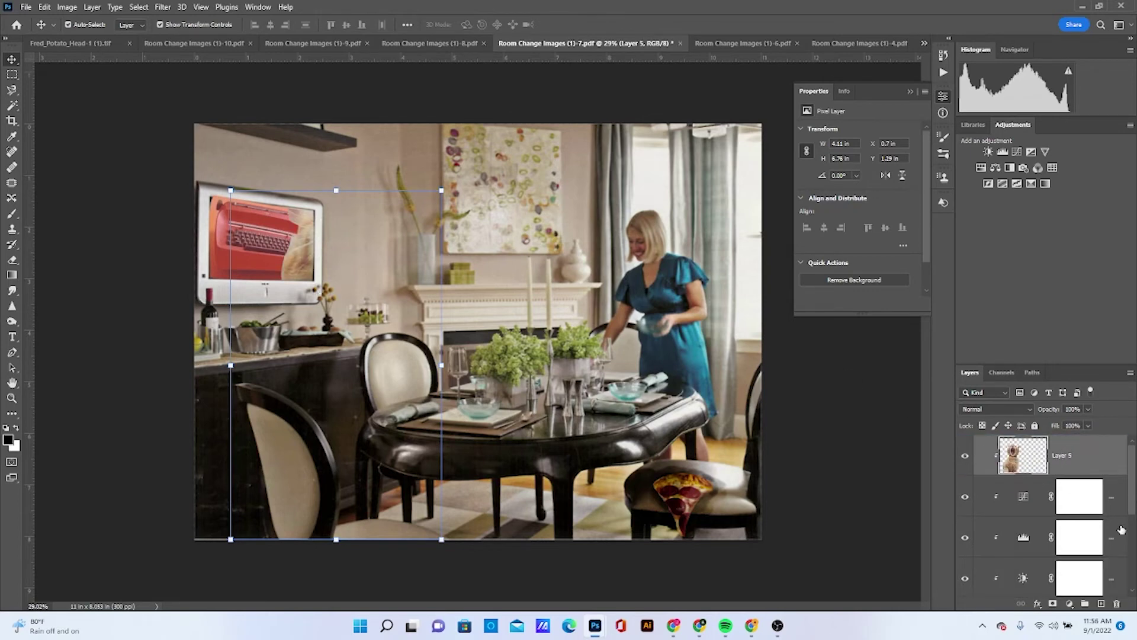
{"action": "right_click", "coordinate": [1091, 467]}
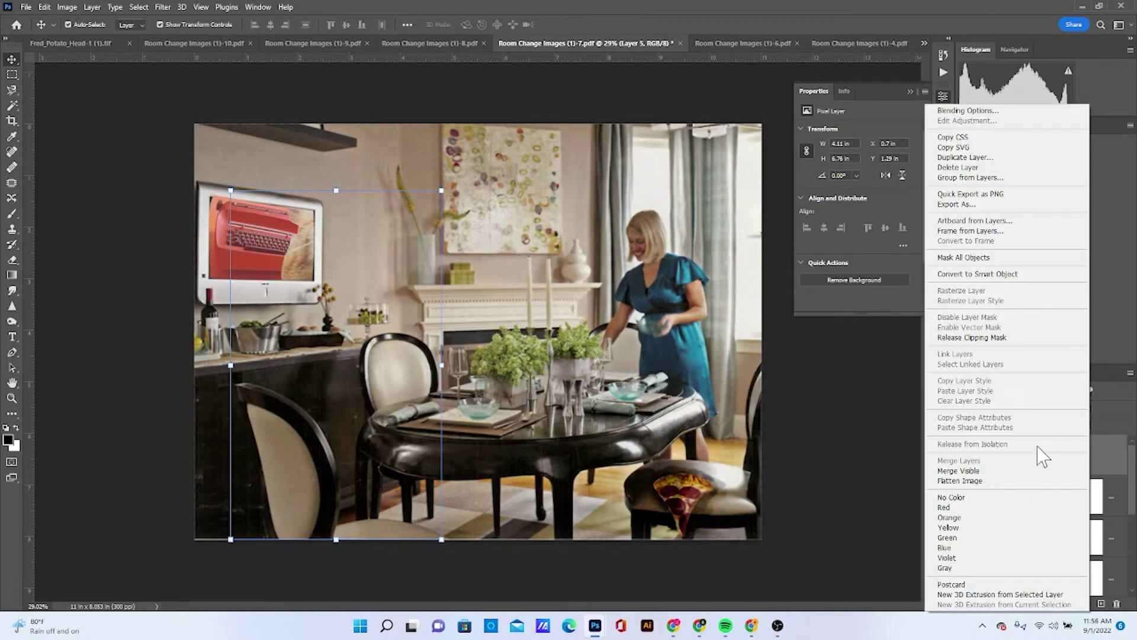
{"action": "left_click", "coordinate": [1021, 340]}
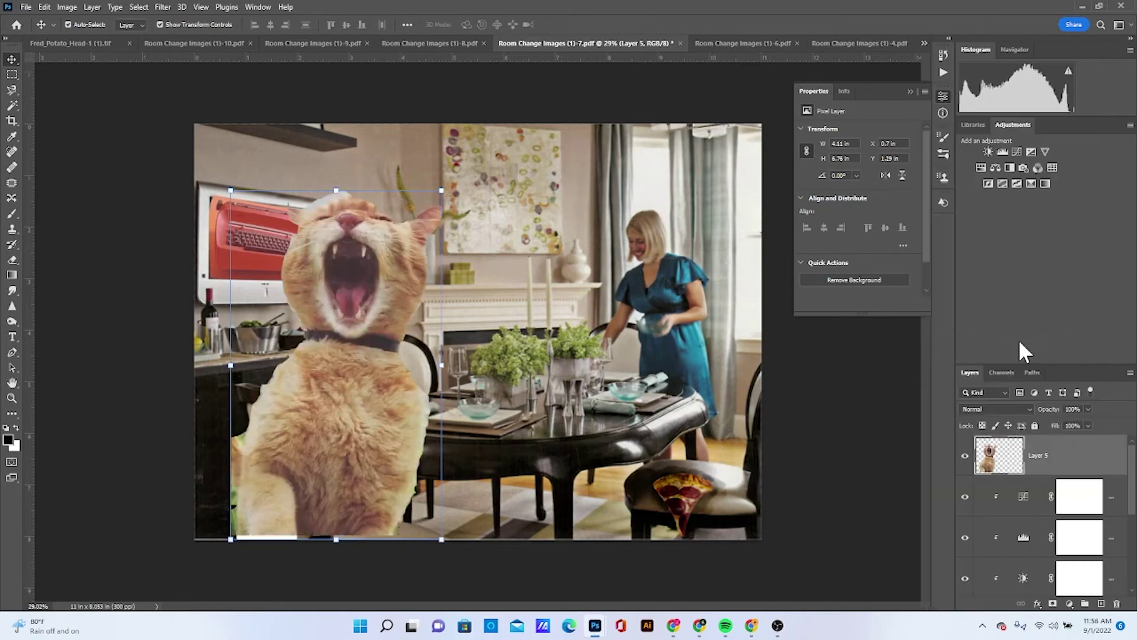
Step: Move the cat against the dining room photo's lower-left corner, at about X -0.37 in and Y 1.5 in
{"action": "left_click_drag", "start_coordinate": [348, 385], "coordinate": [308, 382]}
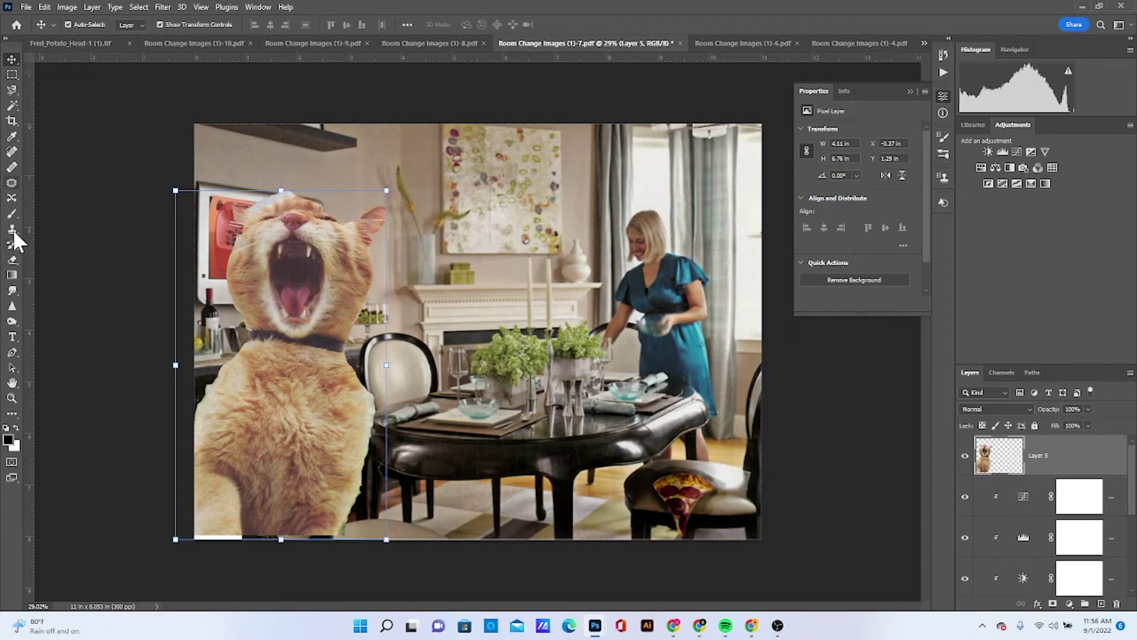
{"action": "left_click", "coordinate": [13, 260]}
{"action": "right_click", "coordinate": [13, 259]}
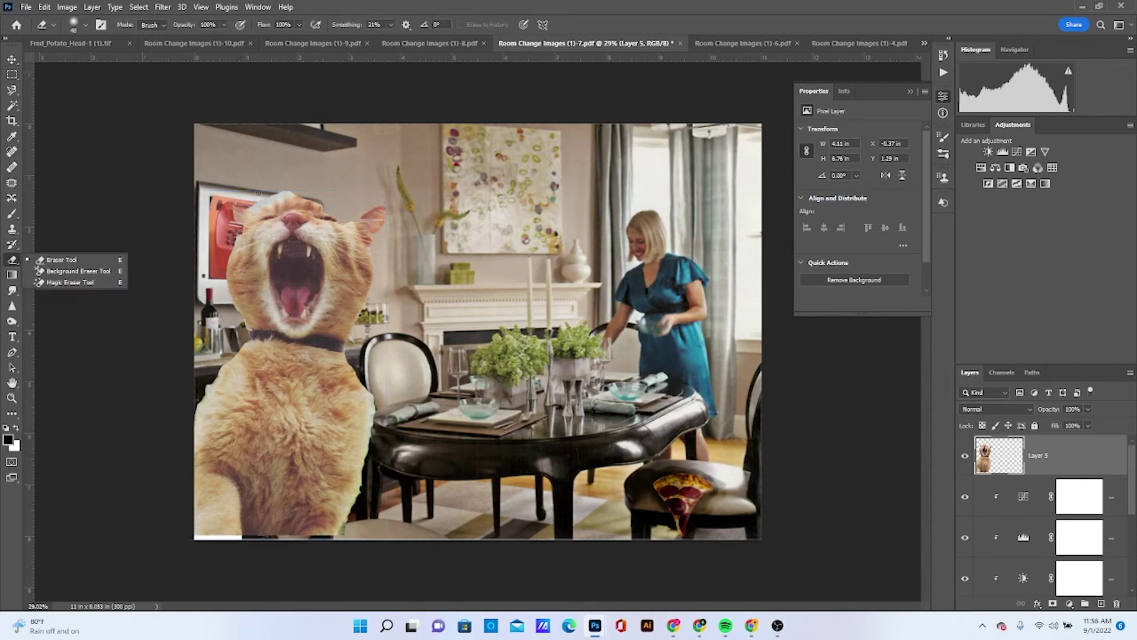
{"action": "left_click", "coordinate": [59, 258]}
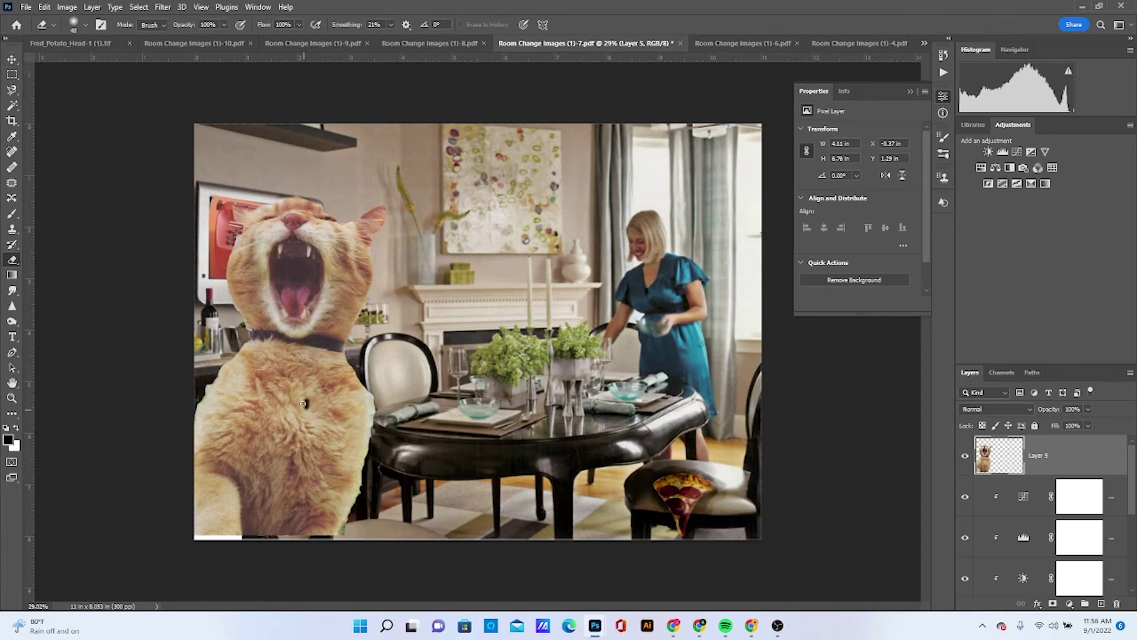
{"action": "left_click", "coordinate": [11, 59]}
{"action": "left_click_drag", "start_coordinate": [310, 390], "coordinate": [312, 402]}
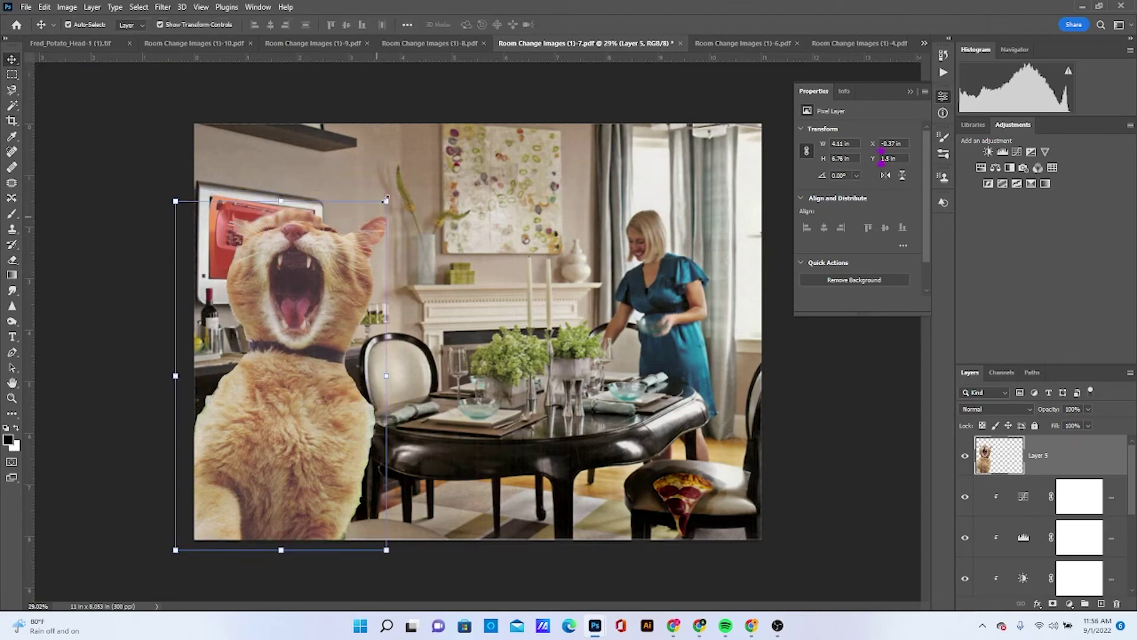
Step: Scale the cat to about 136.95% and lower it at the photo's left until only its head and collar area show
{"action": "left_click_drag", "start_coordinate": [386, 200], "coordinate": [459, 153]}
{"action": "left_click_drag", "start_coordinate": [292, 362], "coordinate": [269, 354]}
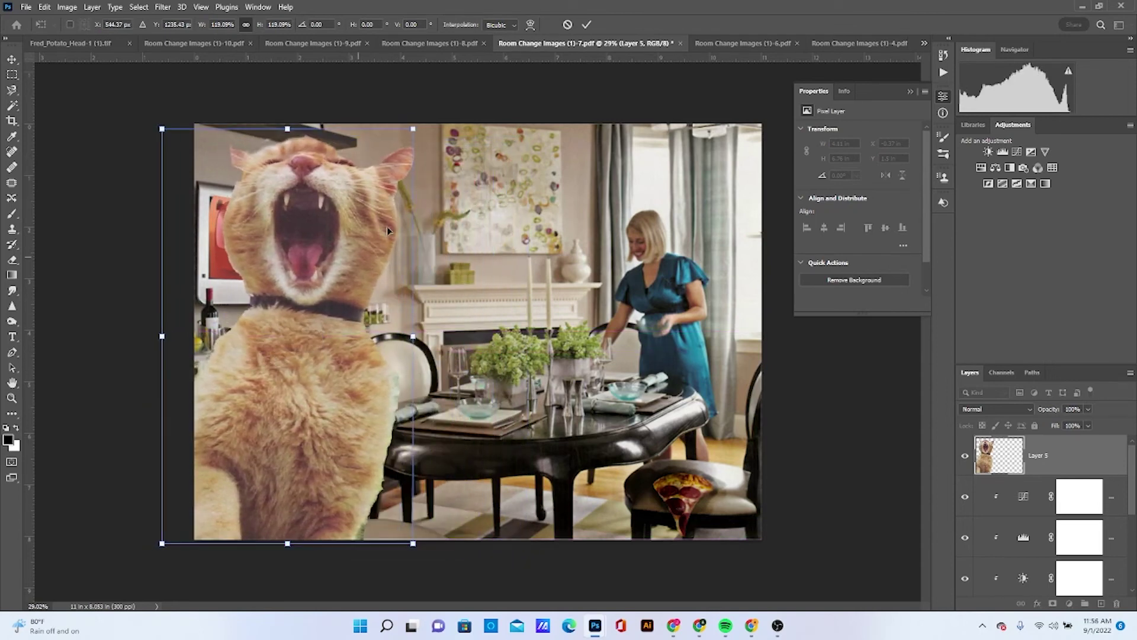
{"action": "left_click_drag", "start_coordinate": [410, 130], "coordinate": [551, 112]}
{"action": "left_click_drag", "start_coordinate": [232, 279], "coordinate": [230, 509]}
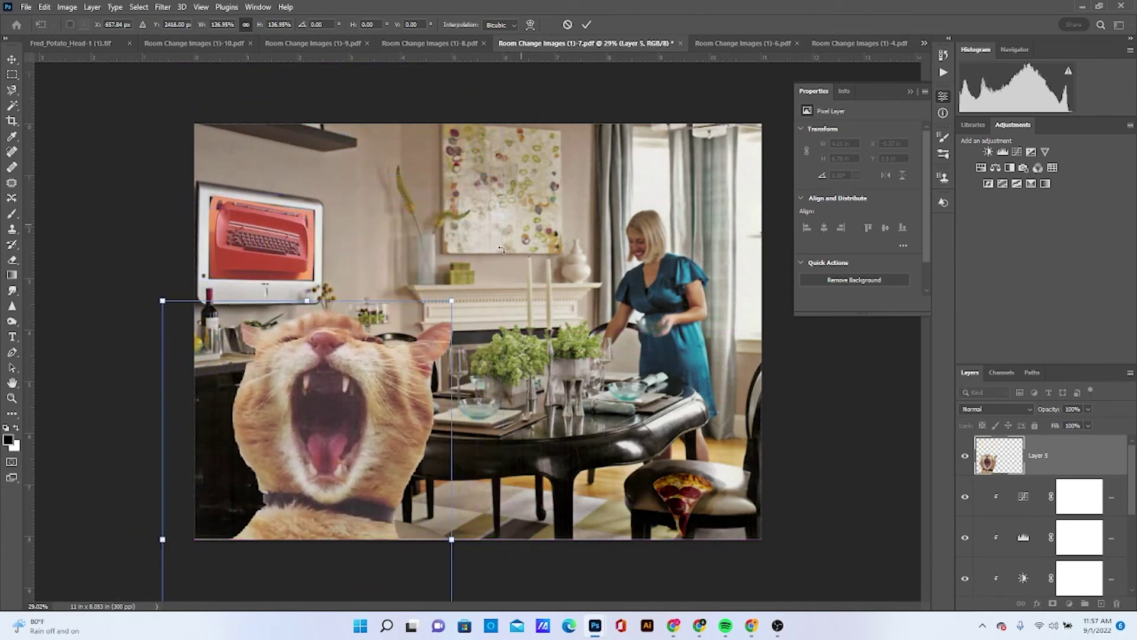
{"action": "left_click", "coordinate": [163, 8]}
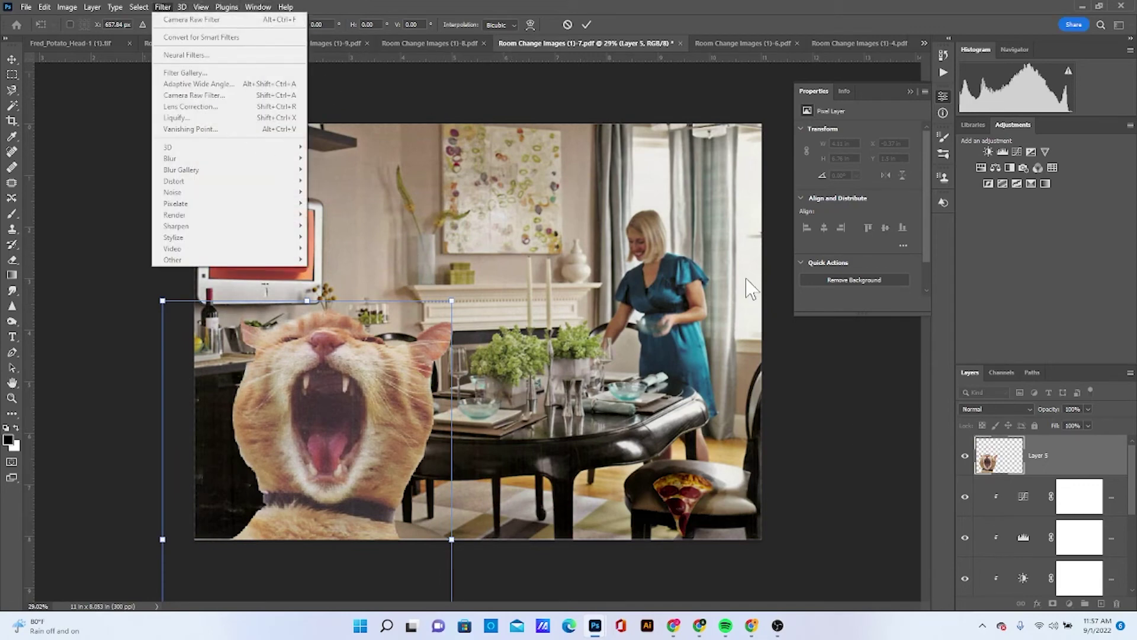
{"action": "left_click", "coordinate": [1062, 407]}
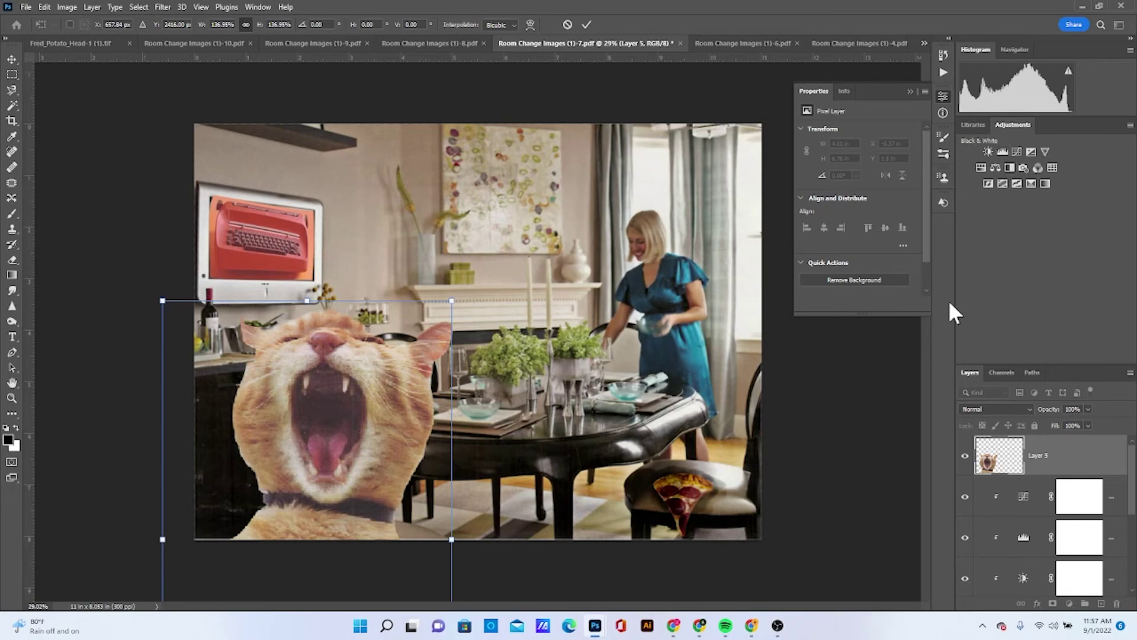
{"action": "left_click", "coordinate": [138, 7]}
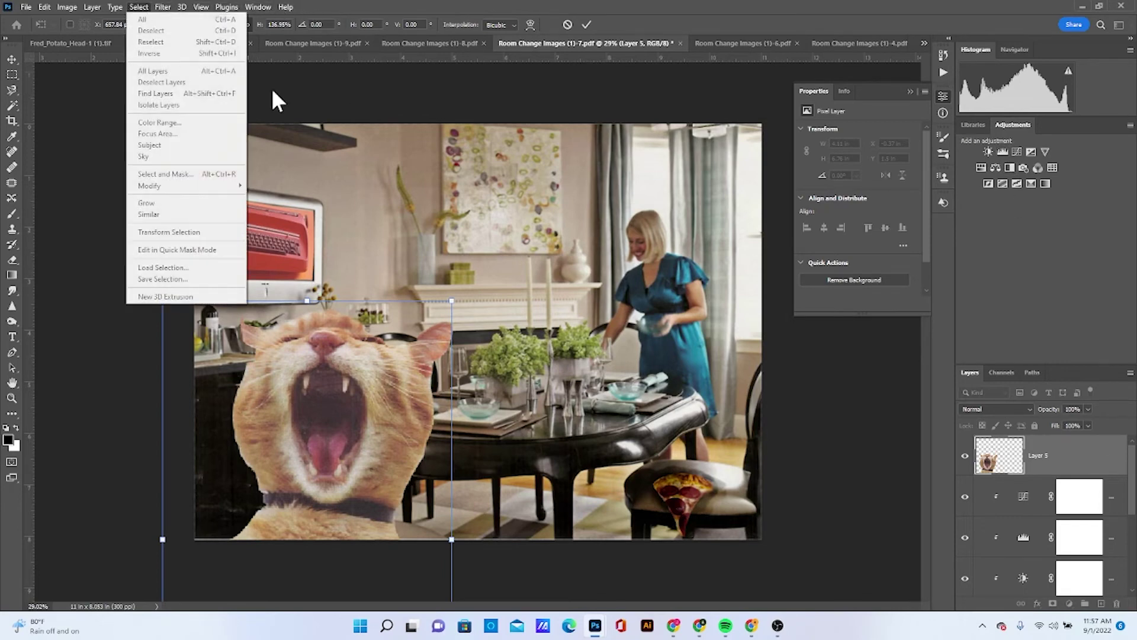
{"action": "left_click", "coordinate": [315, 343]}
{"action": "left_click", "coordinate": [13, 57]}
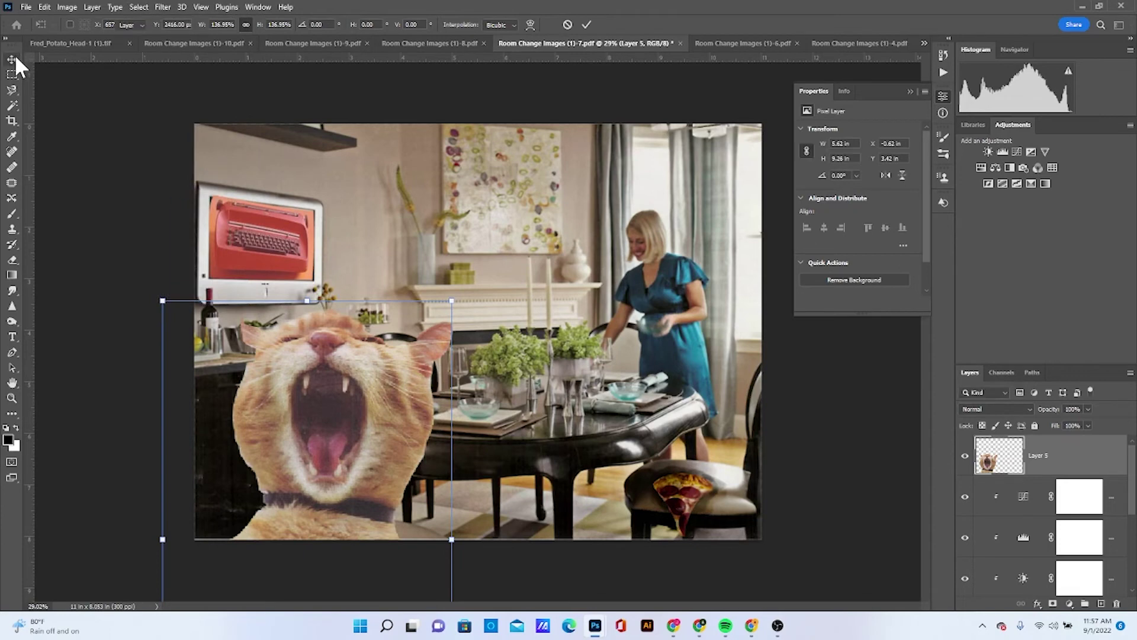
Step: Add a Levels adjustment above the cat's layer, clip it to the cat, and try the output levels
{"action": "left_click", "coordinate": [999, 152]}
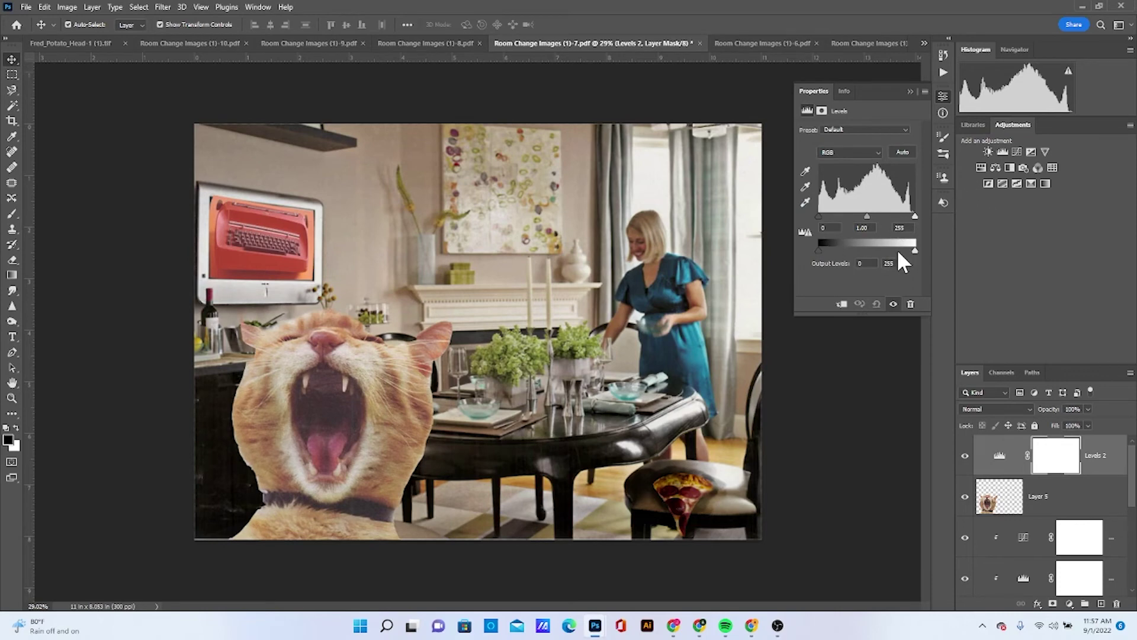
{"action": "mouse_move", "coordinate": [912, 248]}
{"action": "left_mouse_down"}
{"action": "mouse_move", "coordinate": [900, 247]}
{"action": "mouse_move", "coordinate": [925, 247]}
{"action": "left_mouse_up"}
{"action": "right_click", "coordinate": [1101, 458]}
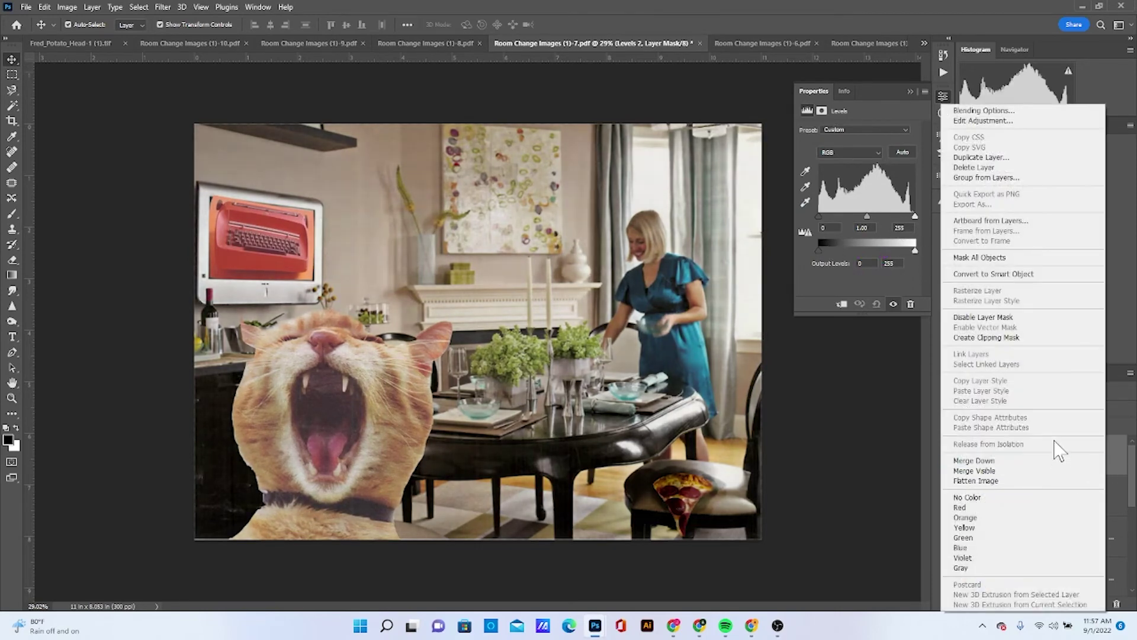
{"action": "left_click", "coordinate": [1031, 338]}
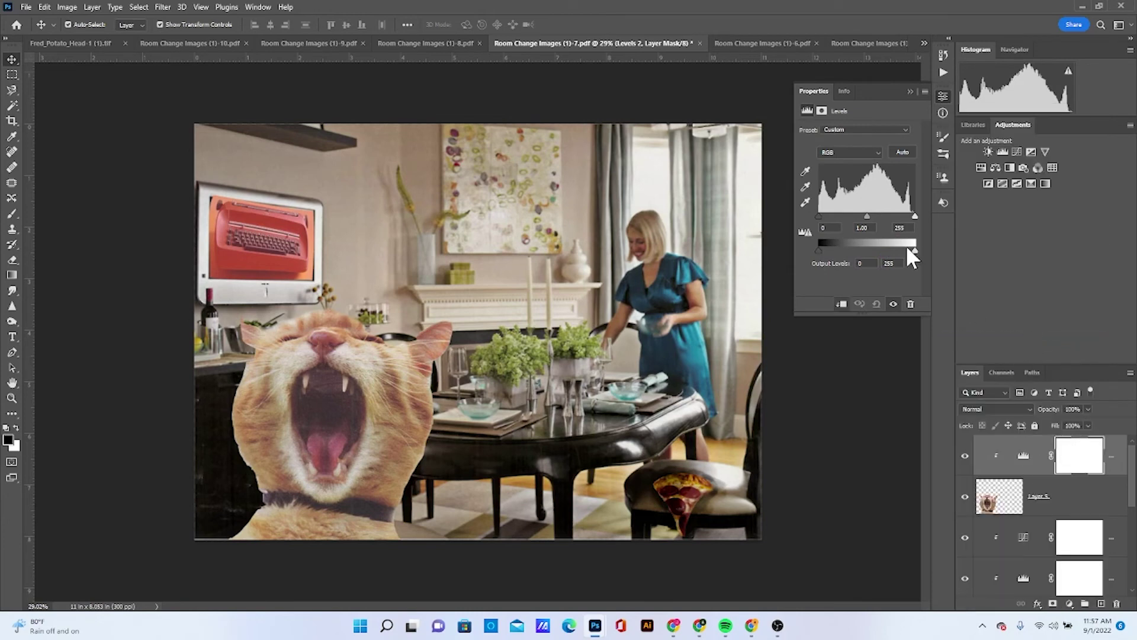
{"action": "mouse_move", "coordinate": [914, 252]}
{"action": "left_mouse_down"}
{"action": "mouse_move", "coordinate": [896, 253]}
{"action": "mouse_move", "coordinate": [928, 256]}
{"action": "left_mouse_up"}
{"action": "mouse_move", "coordinate": [819, 247]}
{"action": "left_mouse_down"}
{"action": "mouse_move", "coordinate": [845, 248]}
{"action": "mouse_move", "coordinate": [822, 248]}
{"action": "left_mouse_up"}
Step: Add a Brightness/Contrast adjustment clipped to the cat, with brightness 49, contrast 8 and a 43.1 px mask feather
{"action": "left_click", "coordinate": [989, 152]}
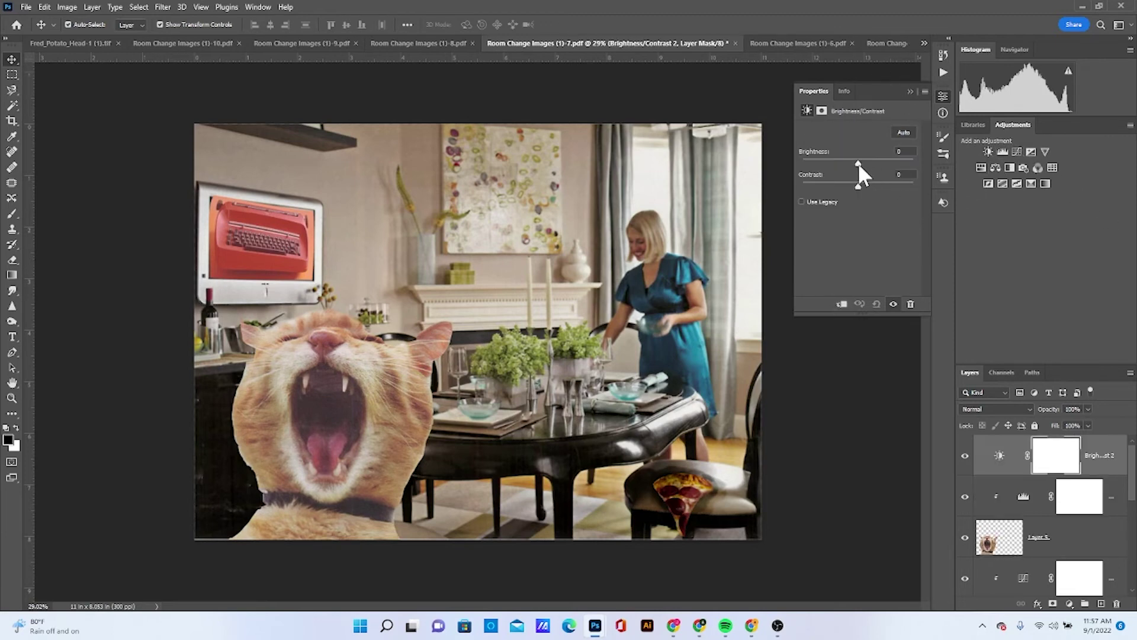
{"action": "left_click_drag", "start_coordinate": [858, 162], "coordinate": [876, 163]}
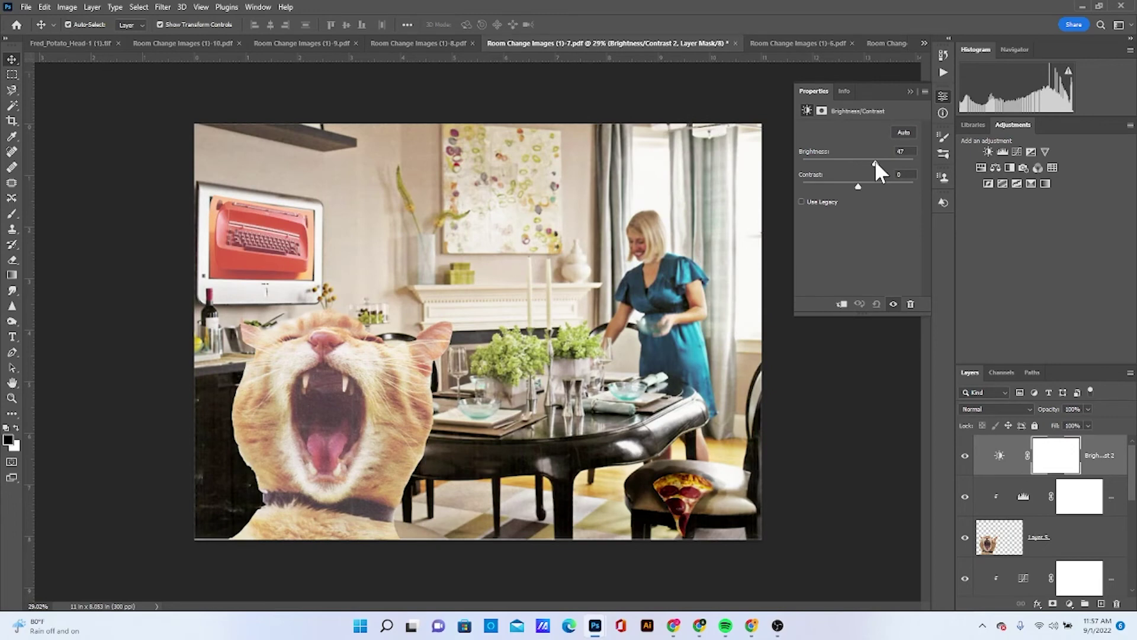
{"action": "key", "text": "ctrl+z"}
{"action": "right_click", "coordinate": [1106, 460]}
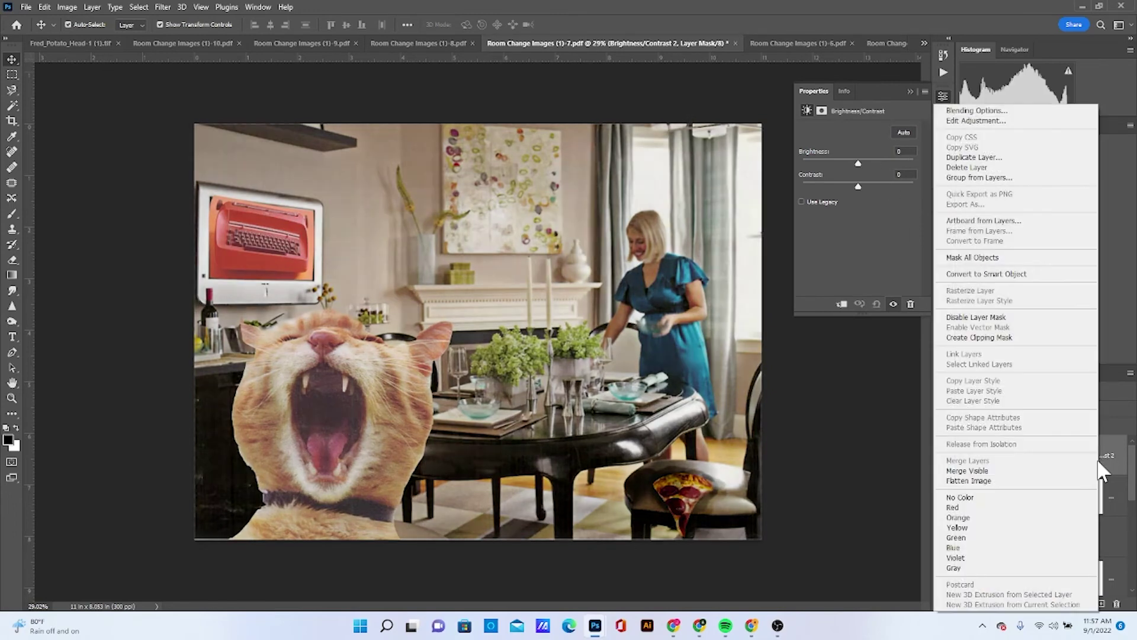
{"action": "left_click", "coordinate": [1007, 337]}
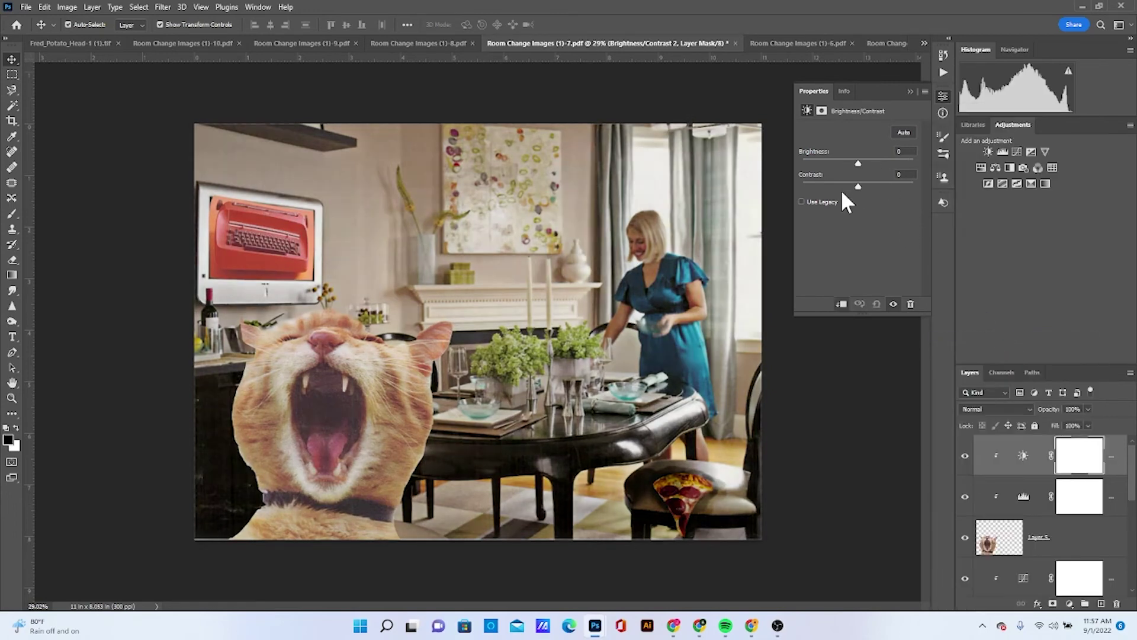
{"action": "left_click_drag", "start_coordinate": [857, 163], "coordinate": [861, 189]}
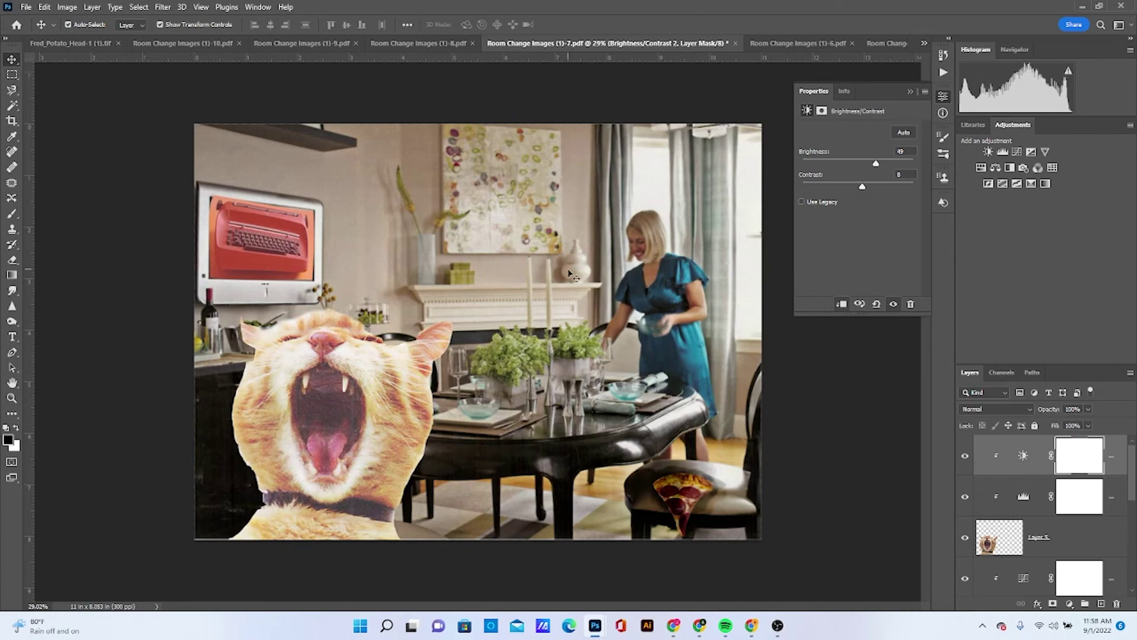
{"action": "left_click", "coordinate": [821, 111]}
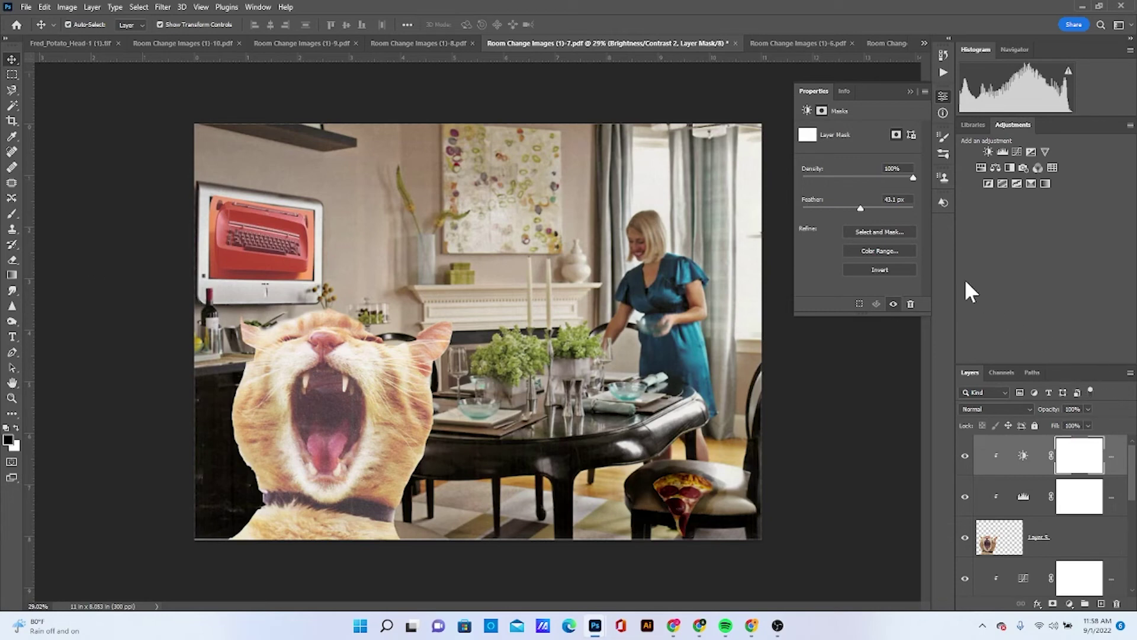
{"action": "left_click", "coordinate": [913, 91]}
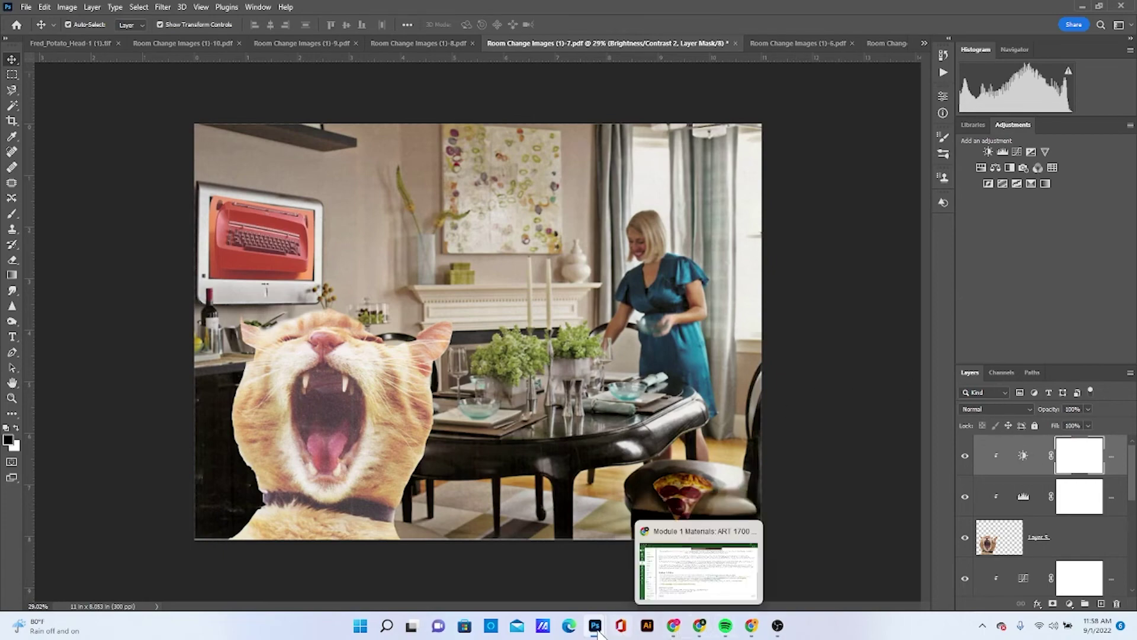
Step: Bring up the Room Change Images (1)-3.pdf window and deselect the cat
{"action": "mouse_move", "coordinate": [597, 629]}
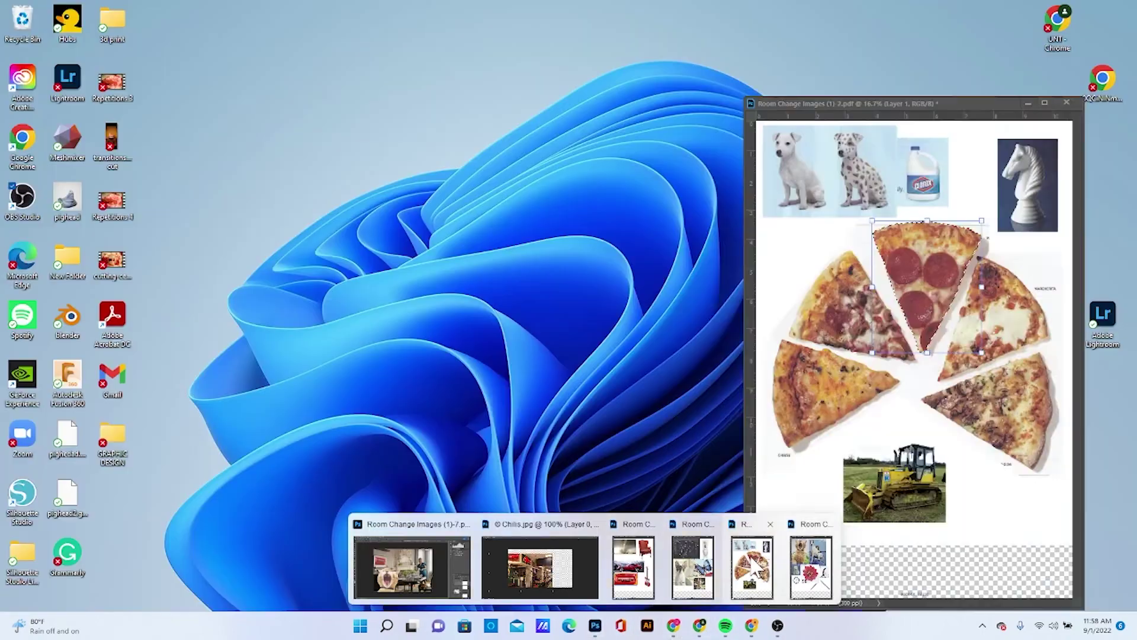
{"action": "left_click", "coordinate": [816, 571]}
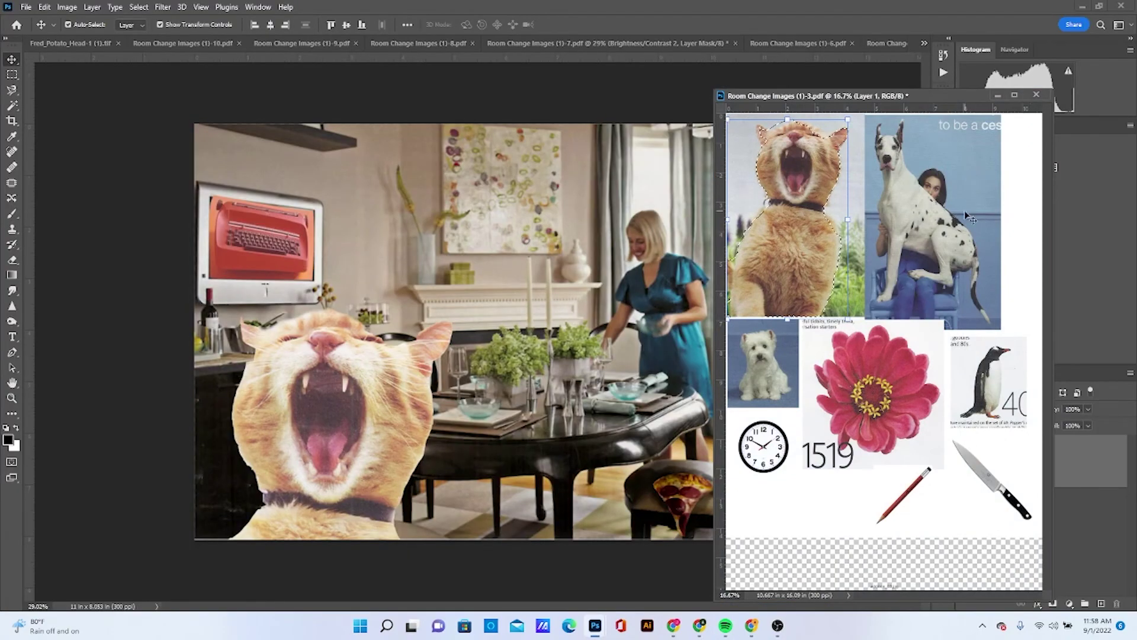
{"action": "left_click", "coordinate": [13, 106]}
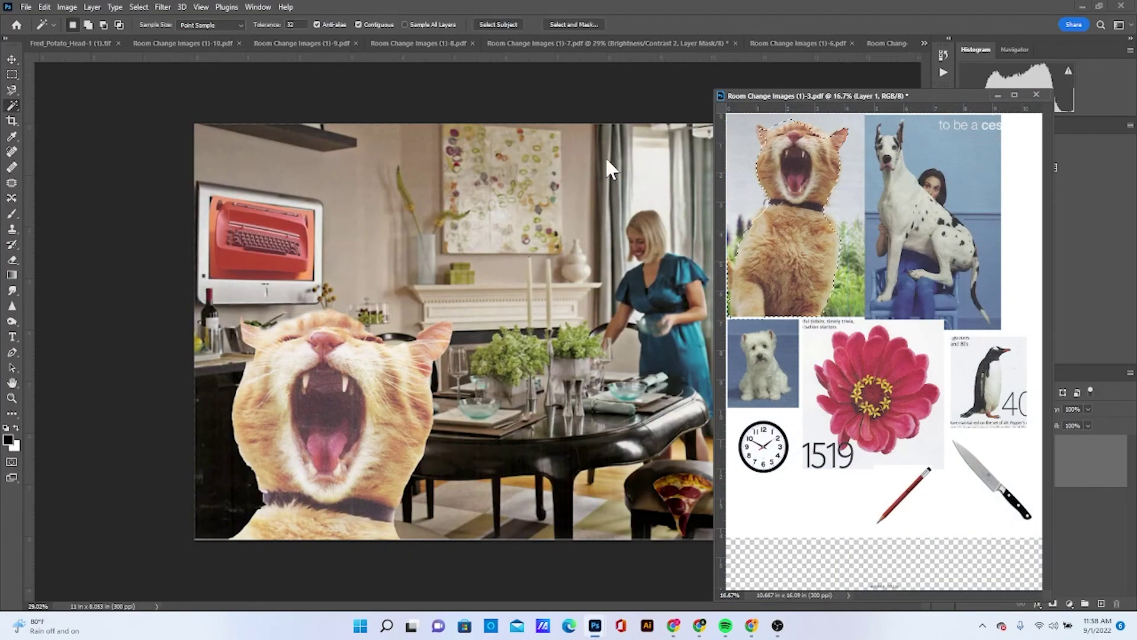
{"action": "left_click", "coordinate": [142, 7]}
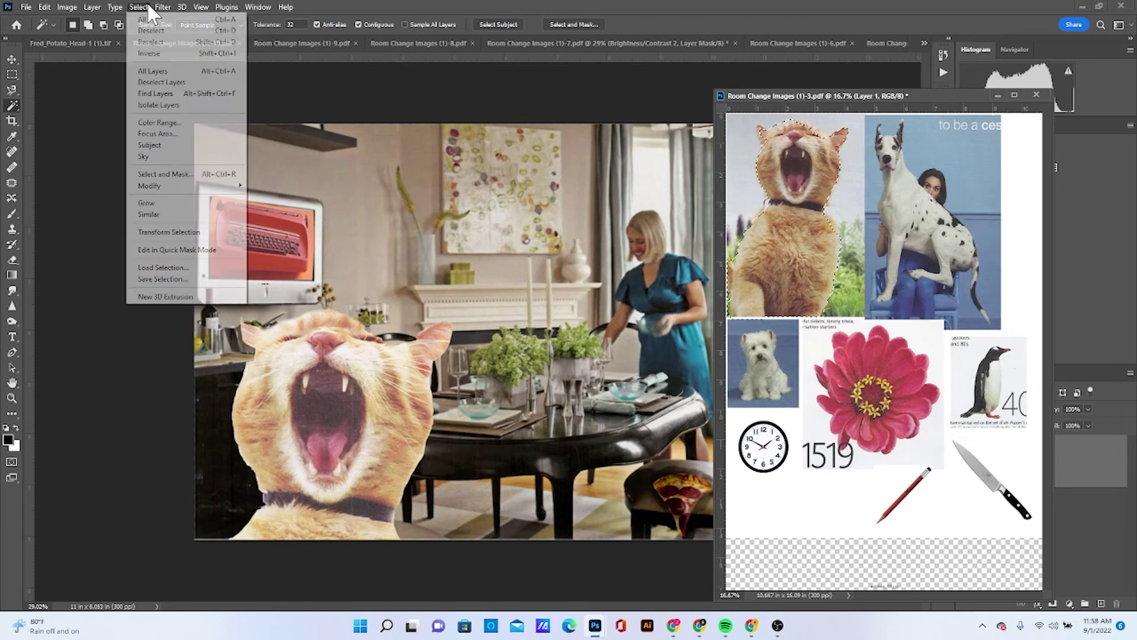
{"action": "left_click", "coordinate": [148, 34]}
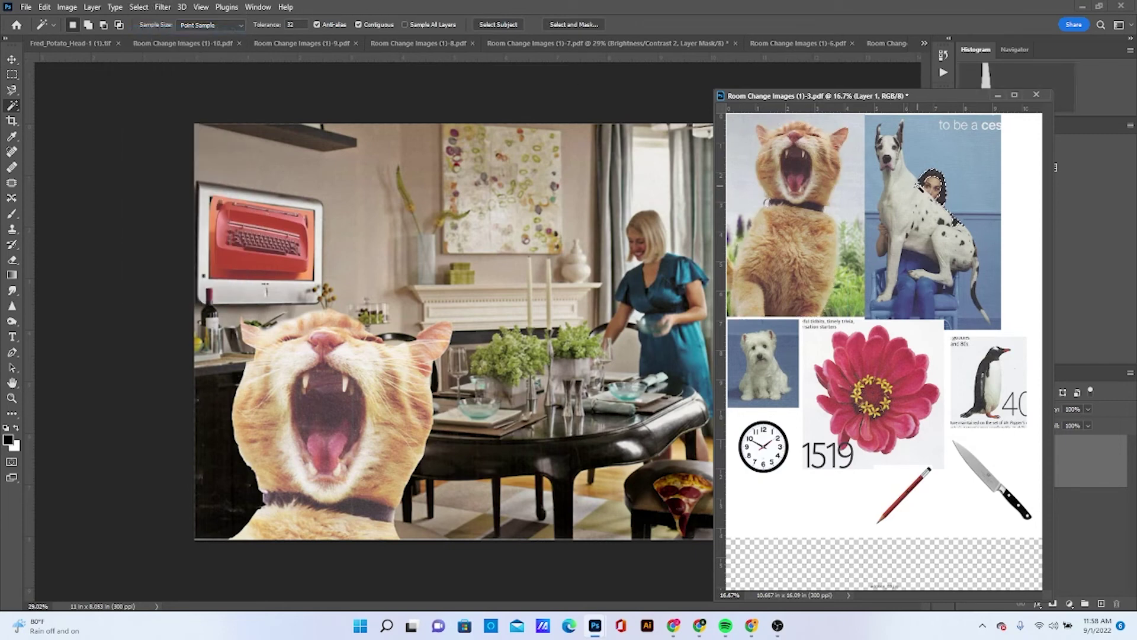
Step: Select the face and hair of the woman behind the spotted dog with the Magic Wand, adding the missed areas
{"action": "left_click", "coordinate": [938, 186]}
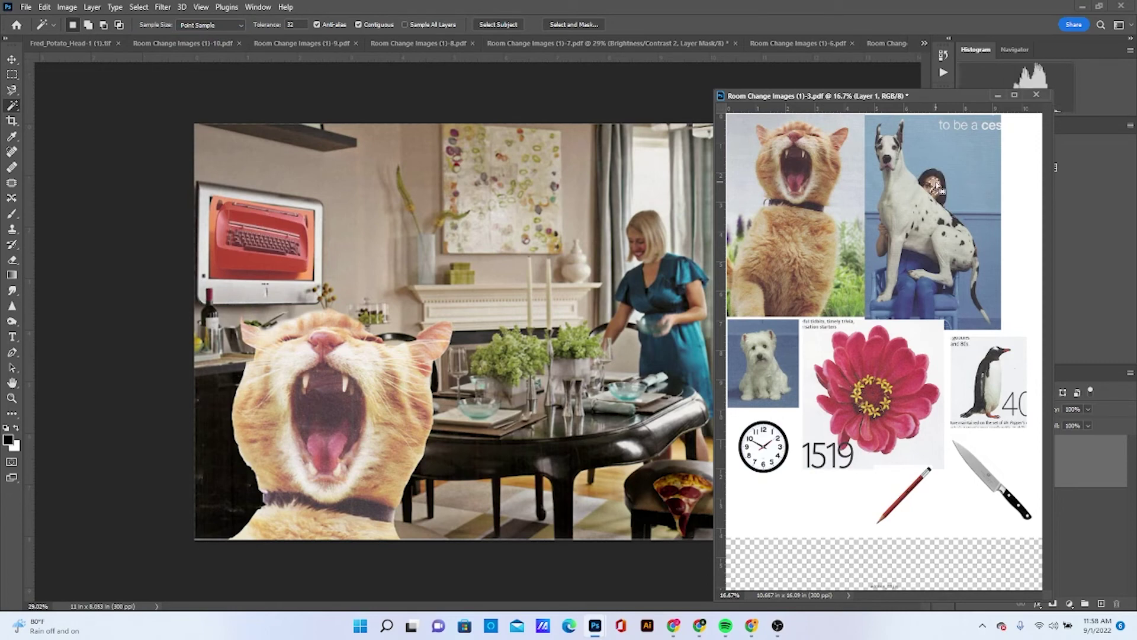
{"action": "left_click", "coordinate": [933, 181], "text": "shift"}
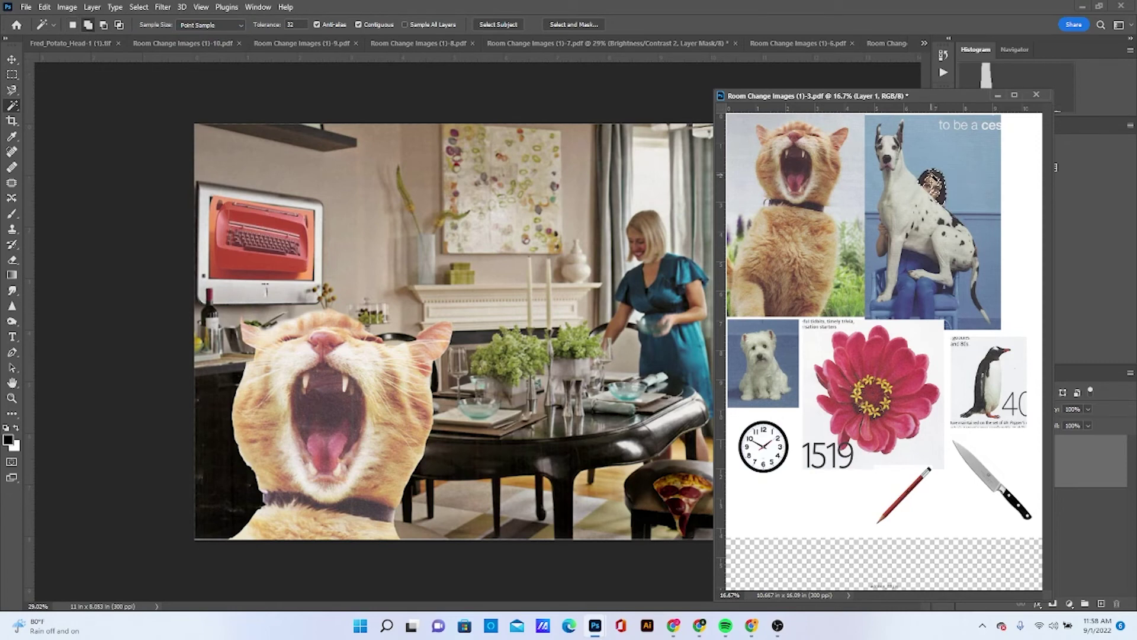
{"action": "left_click", "coordinate": [935, 190], "text": "shift"}
{"action": "left_click", "coordinate": [930, 184], "text": "shift"}
Step: Copy the selected woman's head into the dining room photo in Room Change Images (1)-7.pdf and rotate it about 49.57 degrees clockwise
{"action": "left_click", "coordinate": [14, 58]}
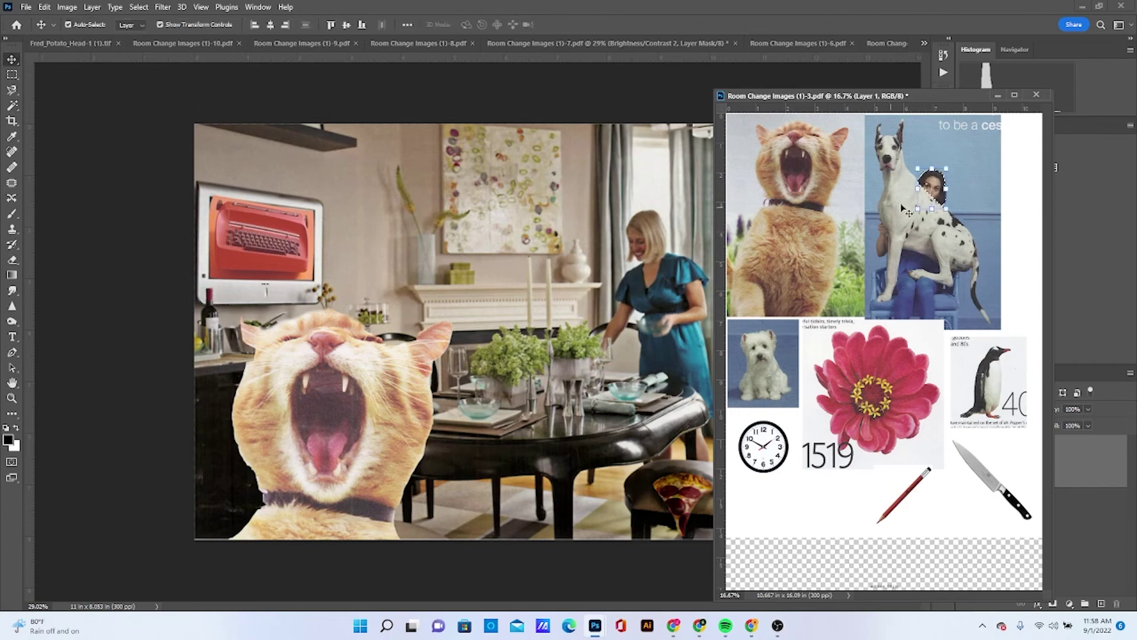
{"action": "left_click_drag", "start_coordinate": [936, 187], "coordinate": [463, 262]}
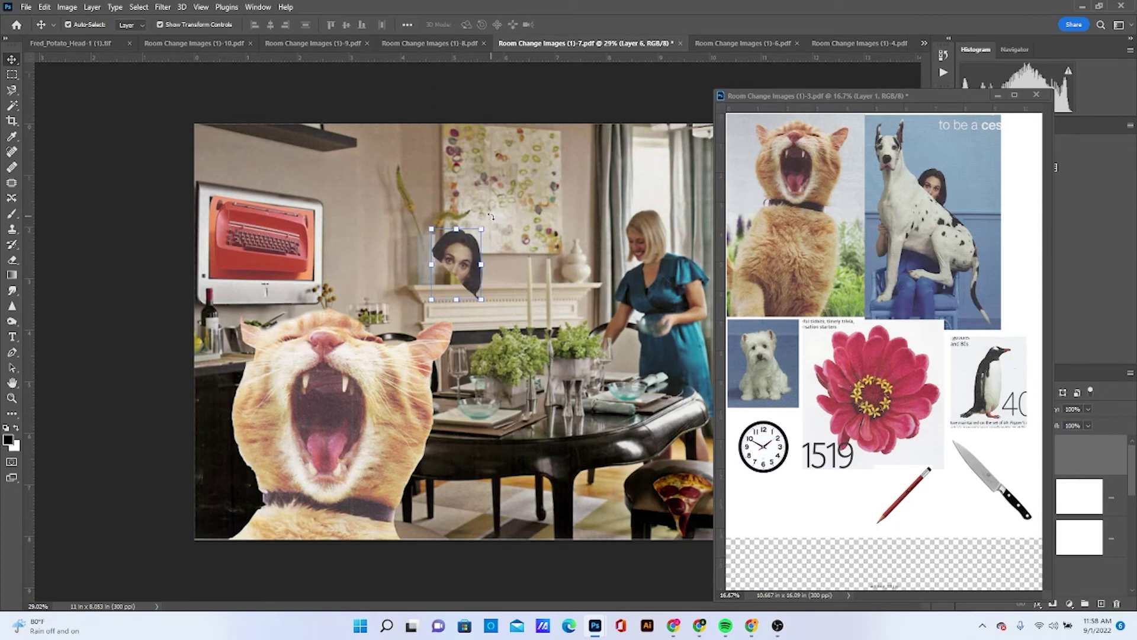
{"action": "left_click_drag", "start_coordinate": [491, 217], "coordinate": [543, 257]}
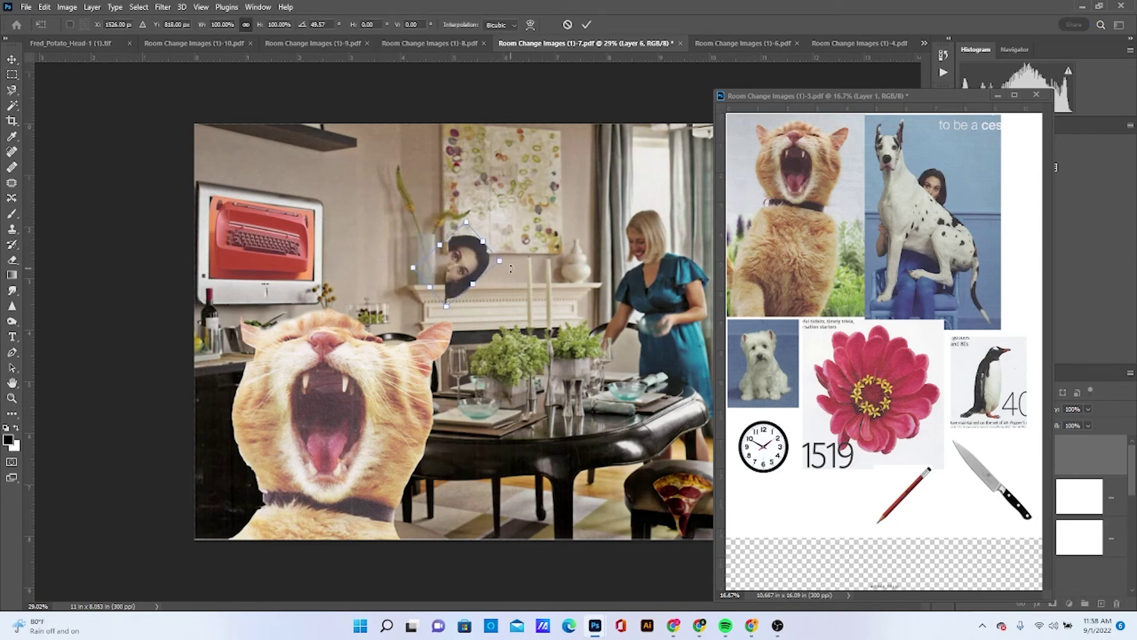
{"action": "left_click", "coordinate": [48, 9]}
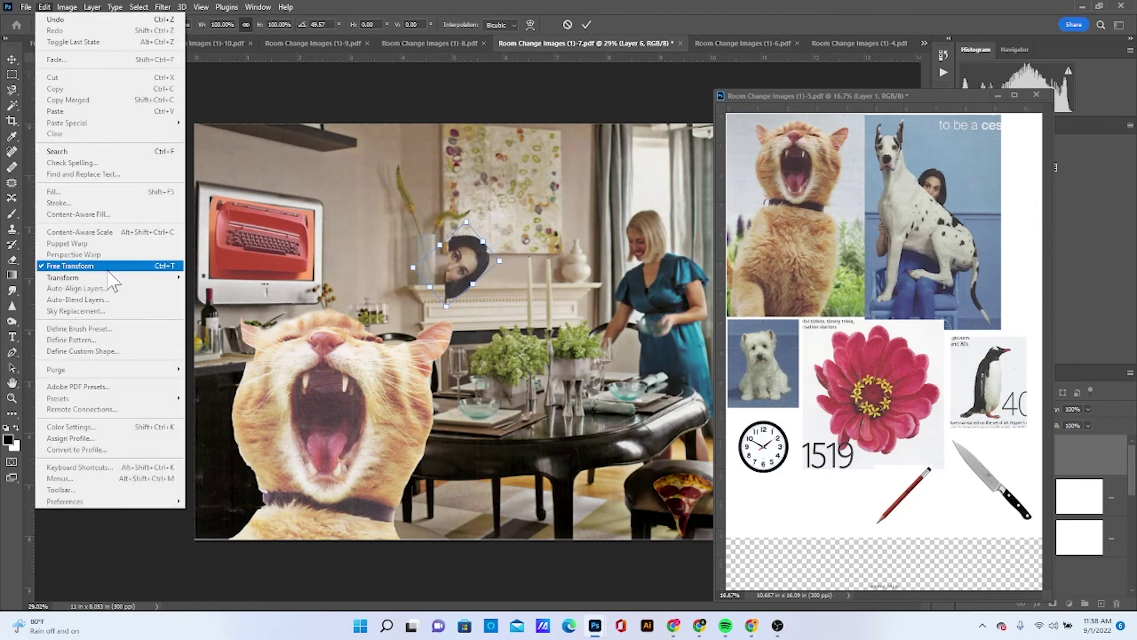
{"action": "mouse_move", "coordinate": [118, 277]}
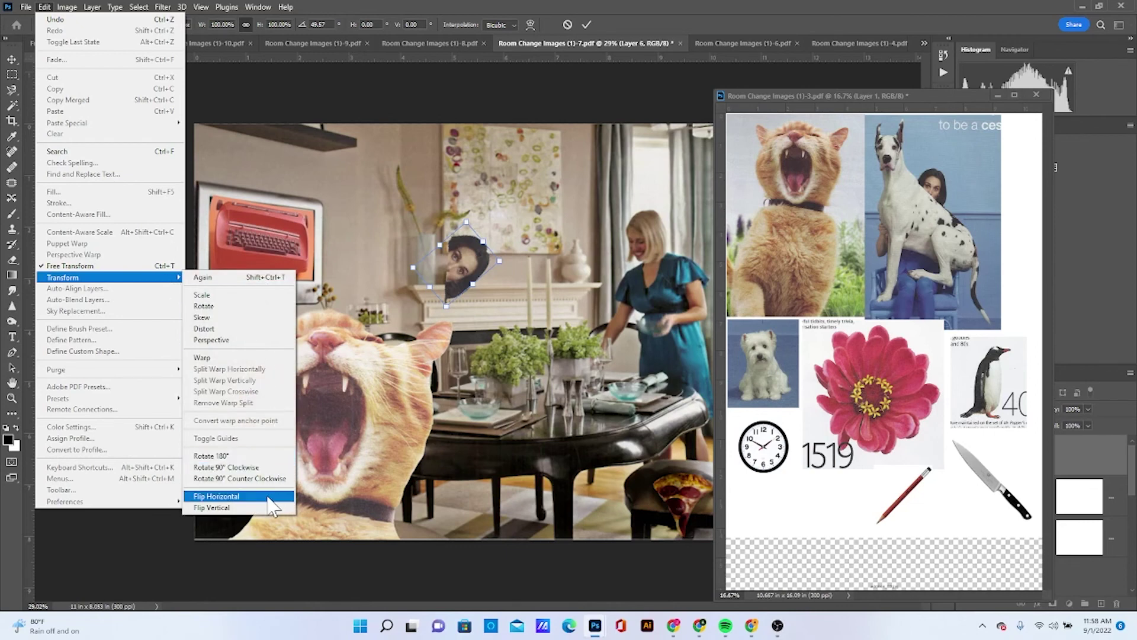
{"action": "left_click", "coordinate": [273, 505]}
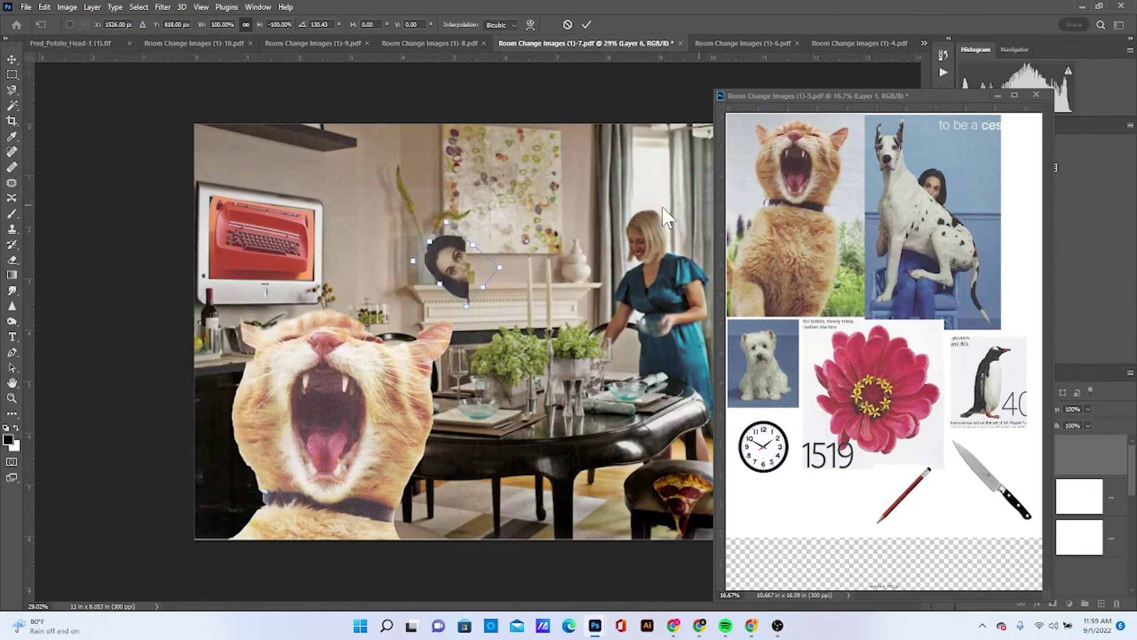
{"action": "left_click_drag", "start_coordinate": [500, 267], "coordinate": [656, 280]}
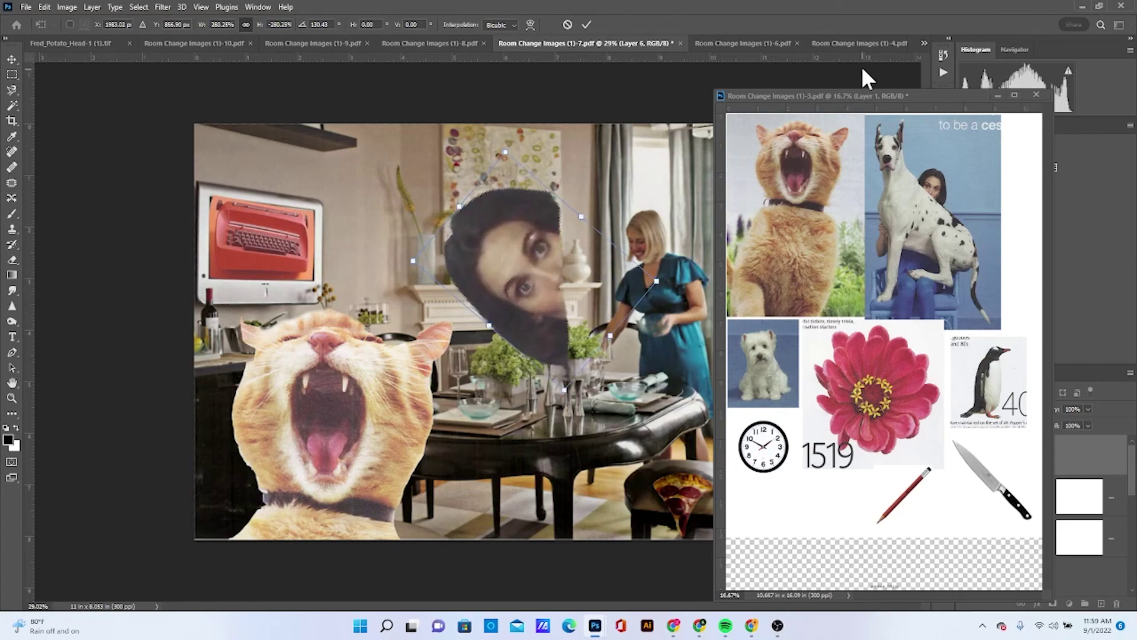
{"action": "key", "text": "Escape"}
Step: Minimize the Room Change Images (1)-3.pdf window and flip the woman's head horizontally in the dining room photo
{"action": "left_click", "coordinate": [995, 95]}
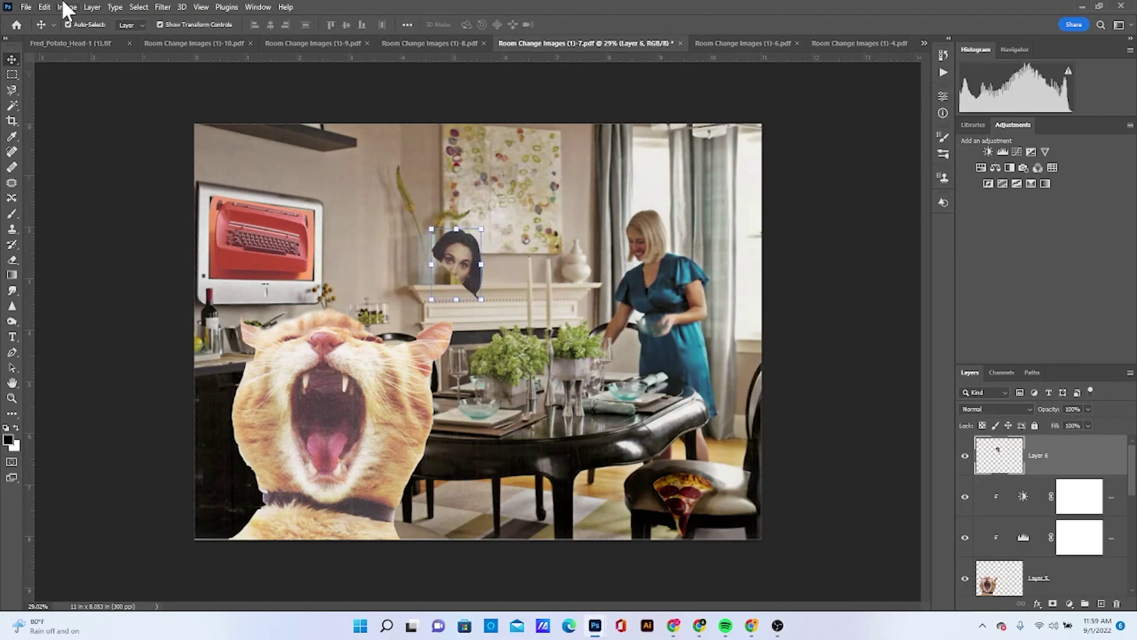
{"action": "left_click", "coordinate": [26, 7]}
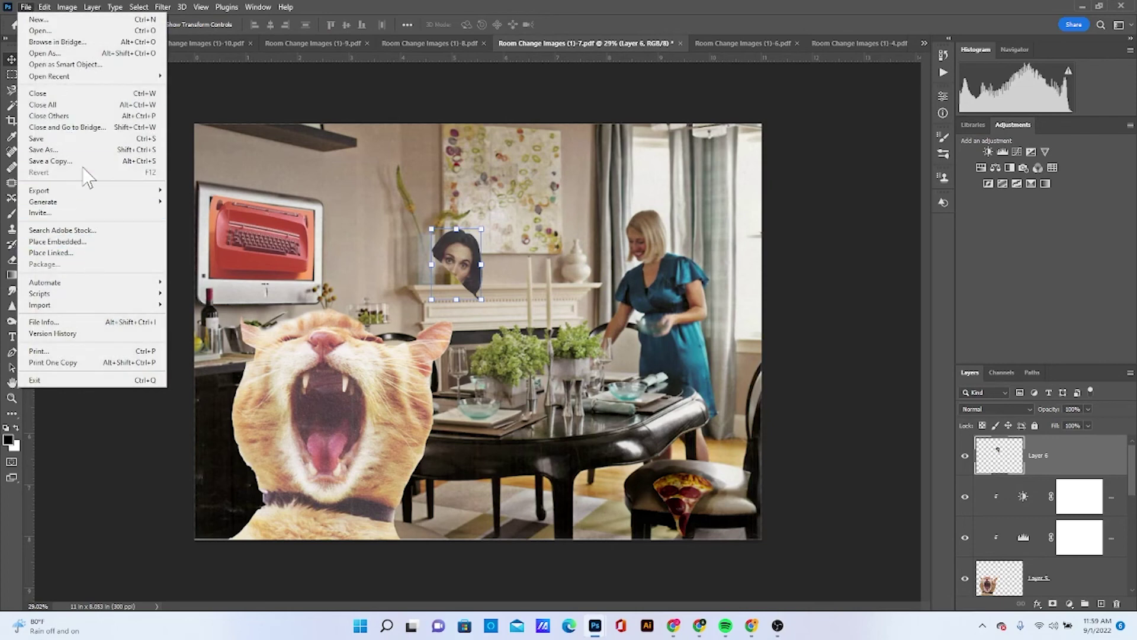
{"action": "mouse_move", "coordinate": [102, 207]}
{"action": "mouse_move", "coordinate": [42, 8]}
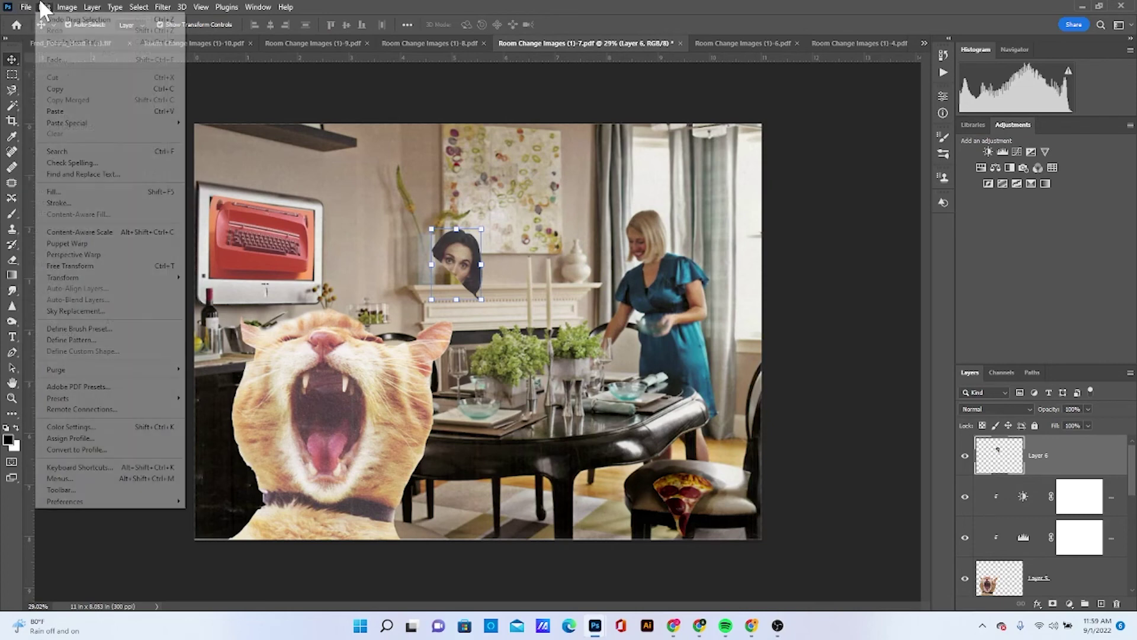
{"action": "mouse_move", "coordinate": [97, 281]}
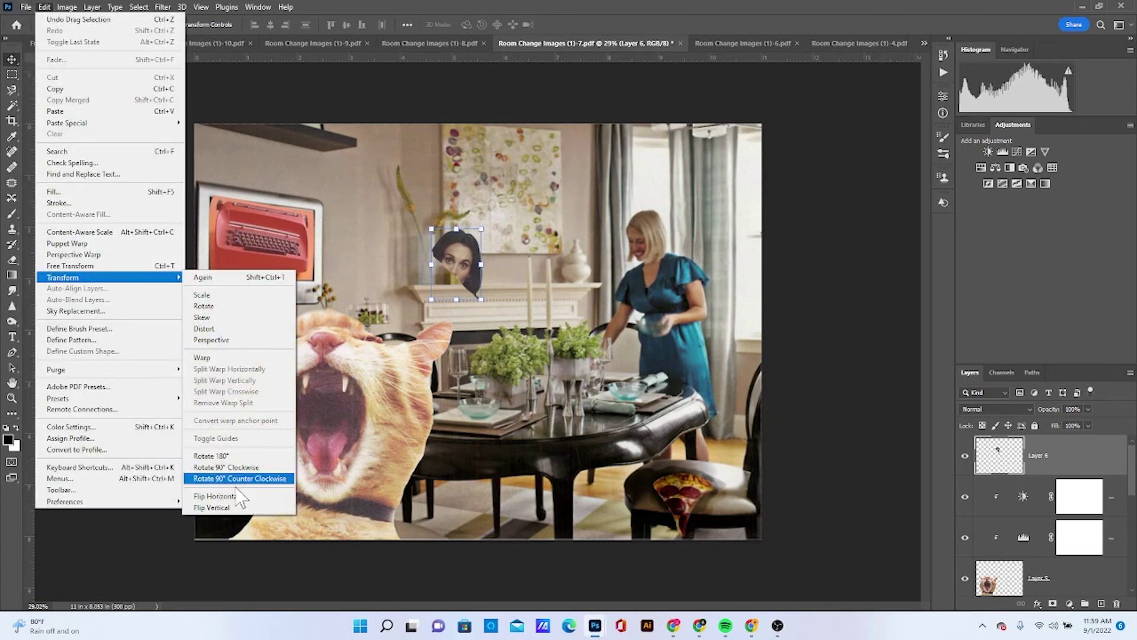
{"action": "left_click", "coordinate": [218, 496]}
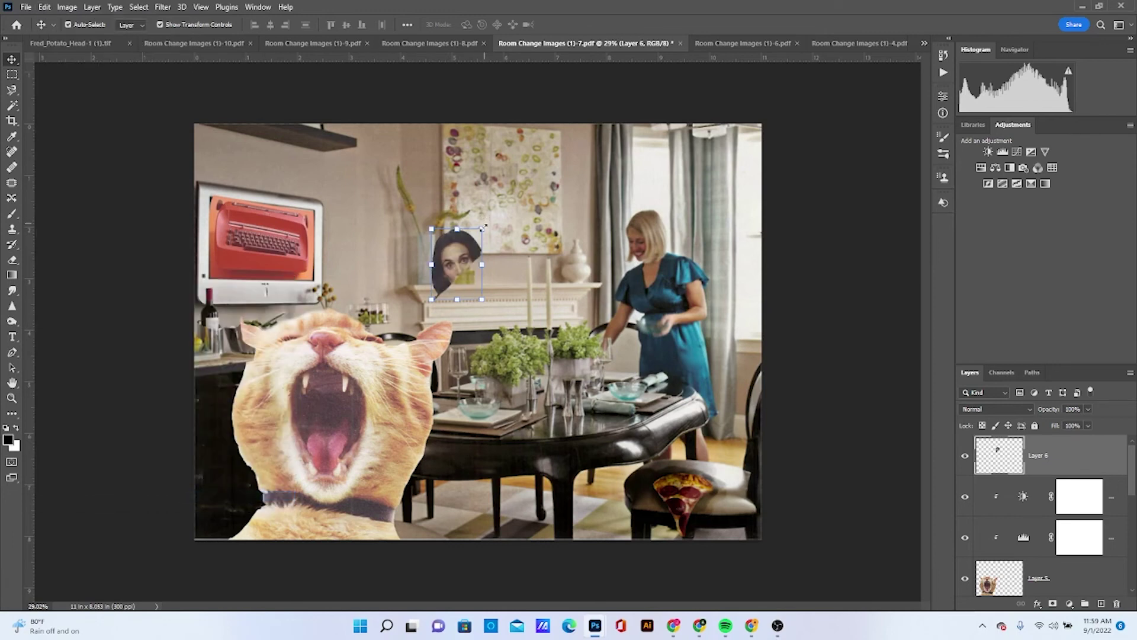
Step: Scale the woman's head to about 353.61%, rotate it about 33.61 degrees counterclockwise and place it over the photo's upper right corner
{"action": "left_click_drag", "start_coordinate": [481, 231], "coordinate": [706, 456]}
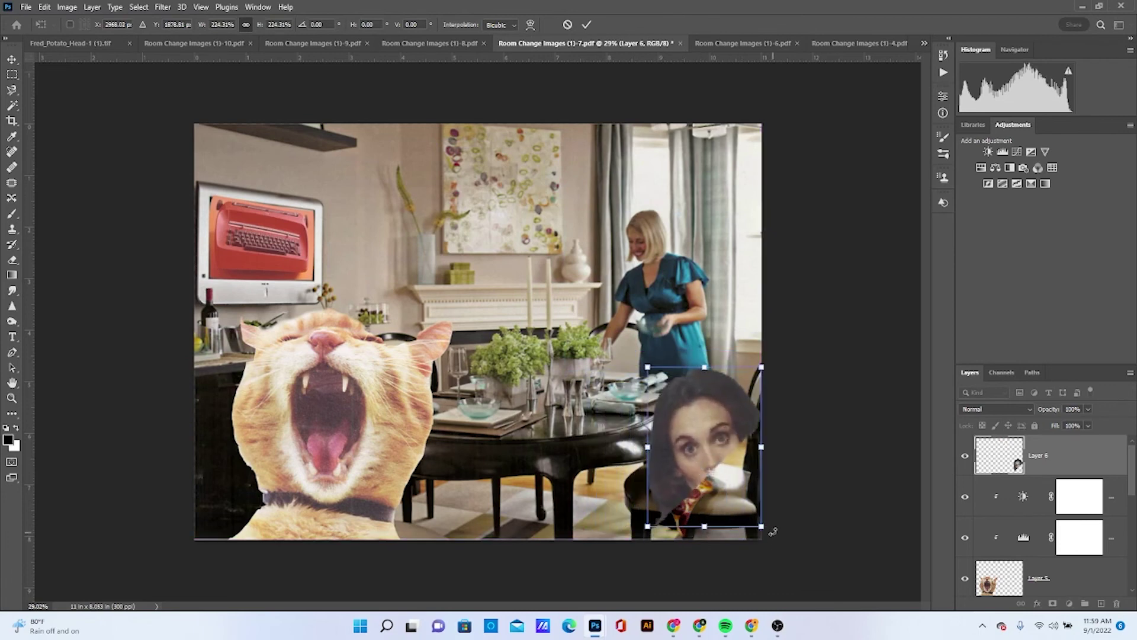
{"action": "left_click_drag", "start_coordinate": [773, 532], "coordinate": [833, 487]}
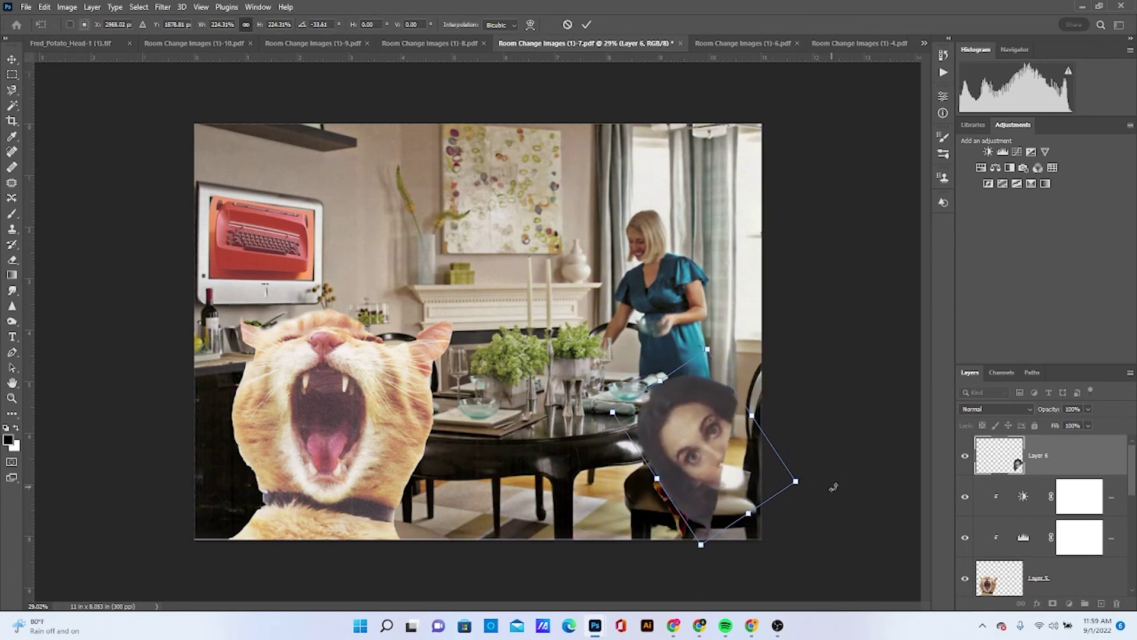
{"action": "left_click_drag", "start_coordinate": [714, 452], "coordinate": [703, 488]}
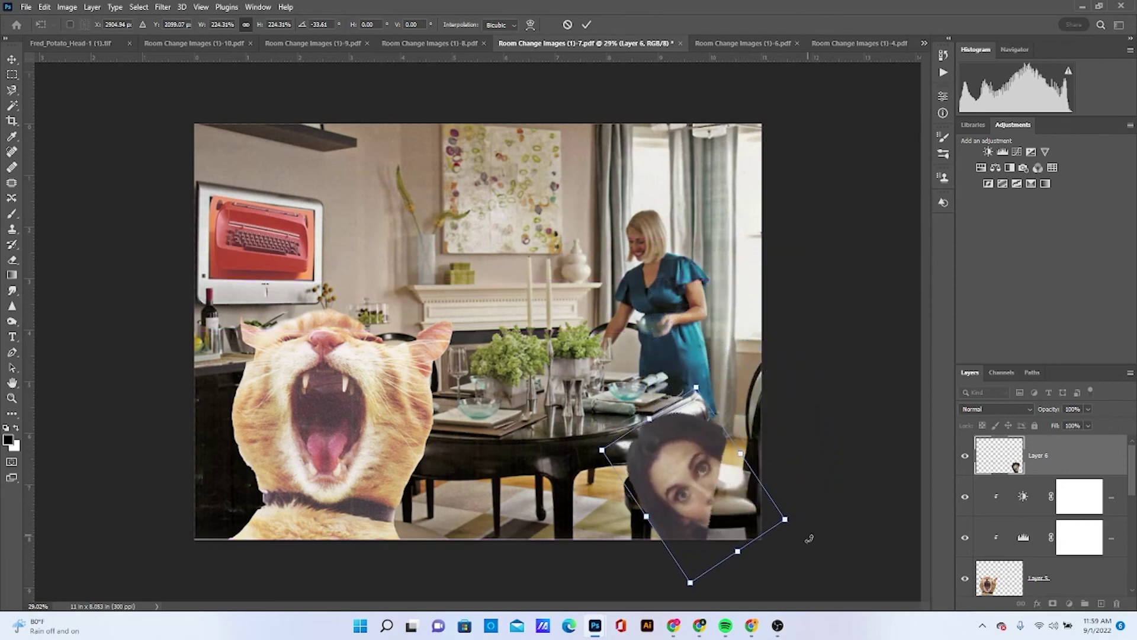
{"action": "left_click_drag", "start_coordinate": [785, 520], "coordinate": [886, 572]}
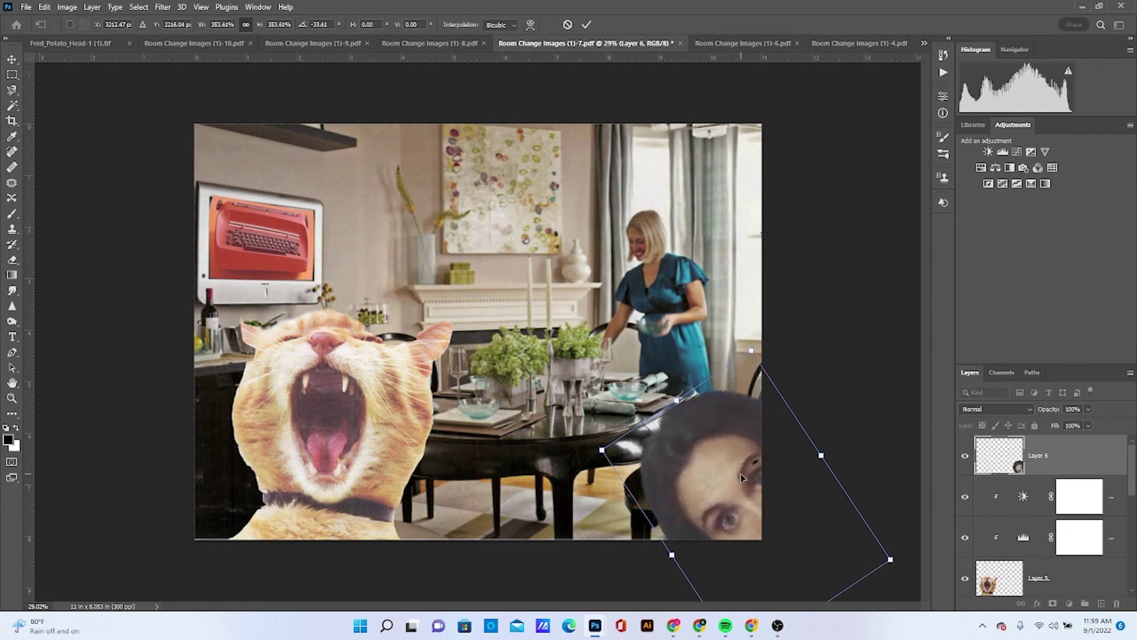
{"action": "left_click_drag", "start_coordinate": [744, 474], "coordinate": [752, 169]}
{"action": "key", "text": "Return"}
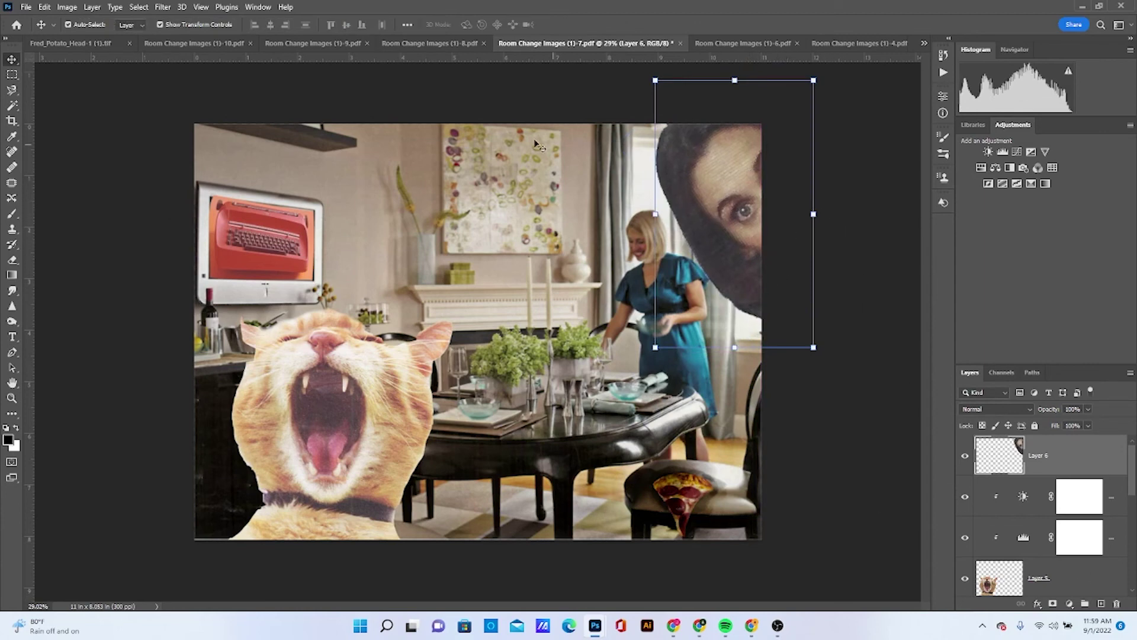
Step: Apply the Camera Raw Filter to the head: exposure +0.95, contrast +100, highlights -17, shadows -87, whites -50, blacks -29, texture +46, clarity +25, vibrance +23
{"action": "left_click", "coordinate": [164, 8]}
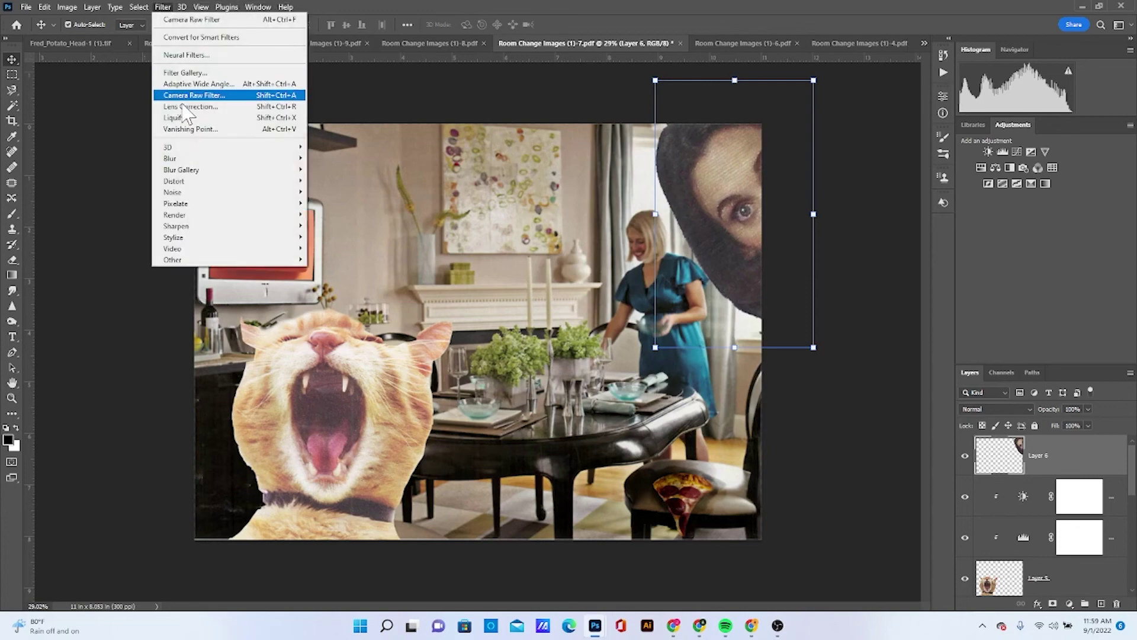
{"action": "key", "text": "Escape"}
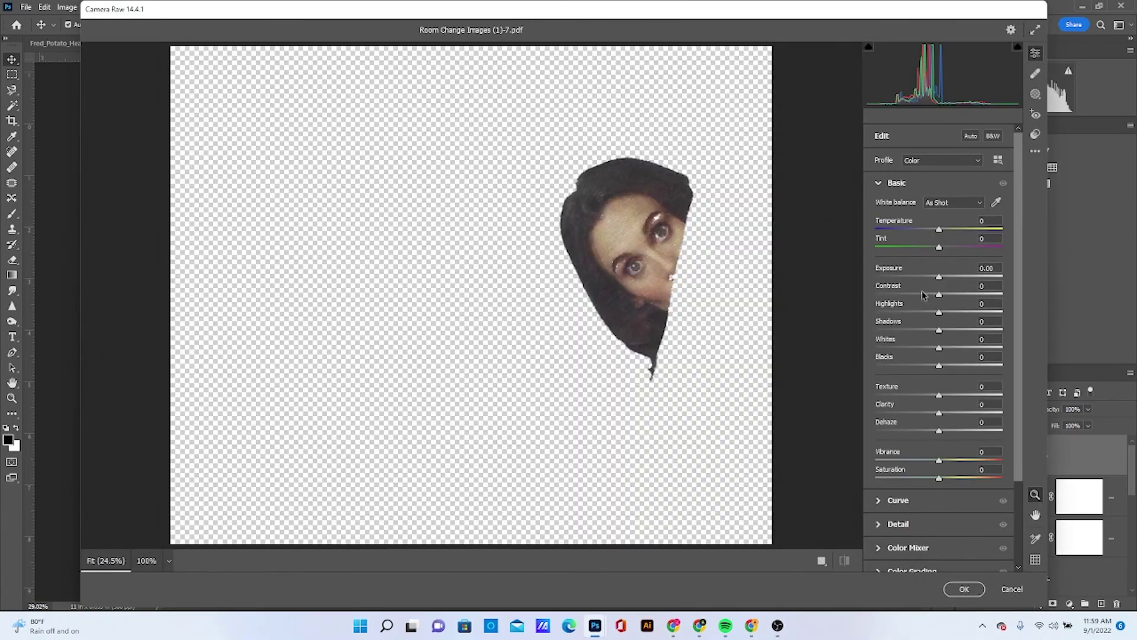
{"action": "left_click_drag", "start_coordinate": [943, 277], "coordinate": [1011, 308]}
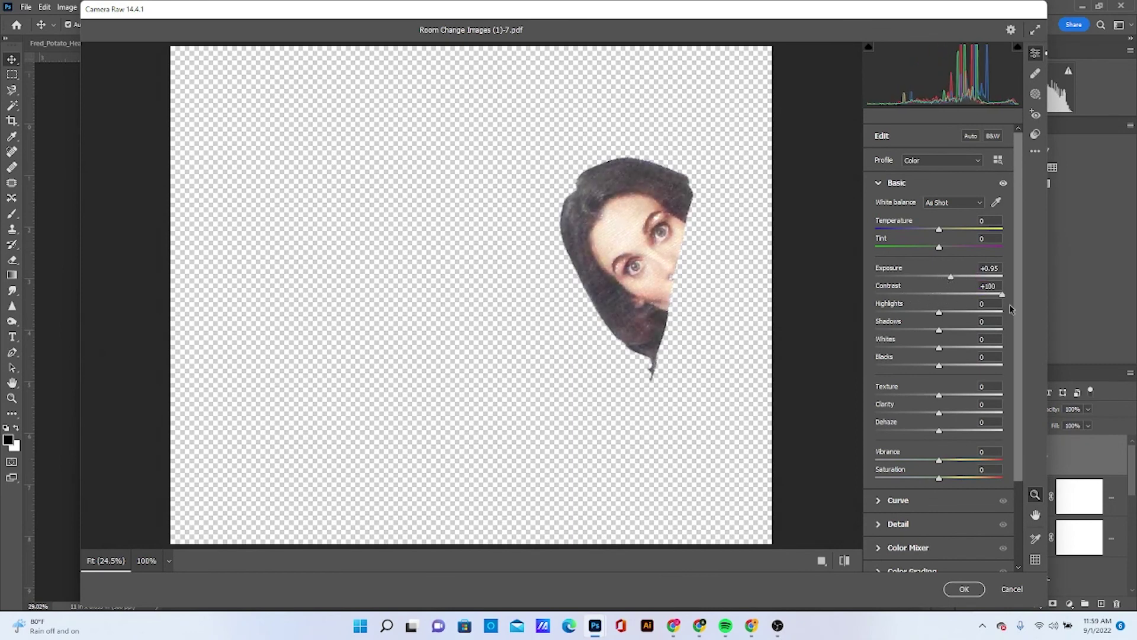
{"action": "left_click_drag", "start_coordinate": [939, 330], "coordinate": [959, 414]}
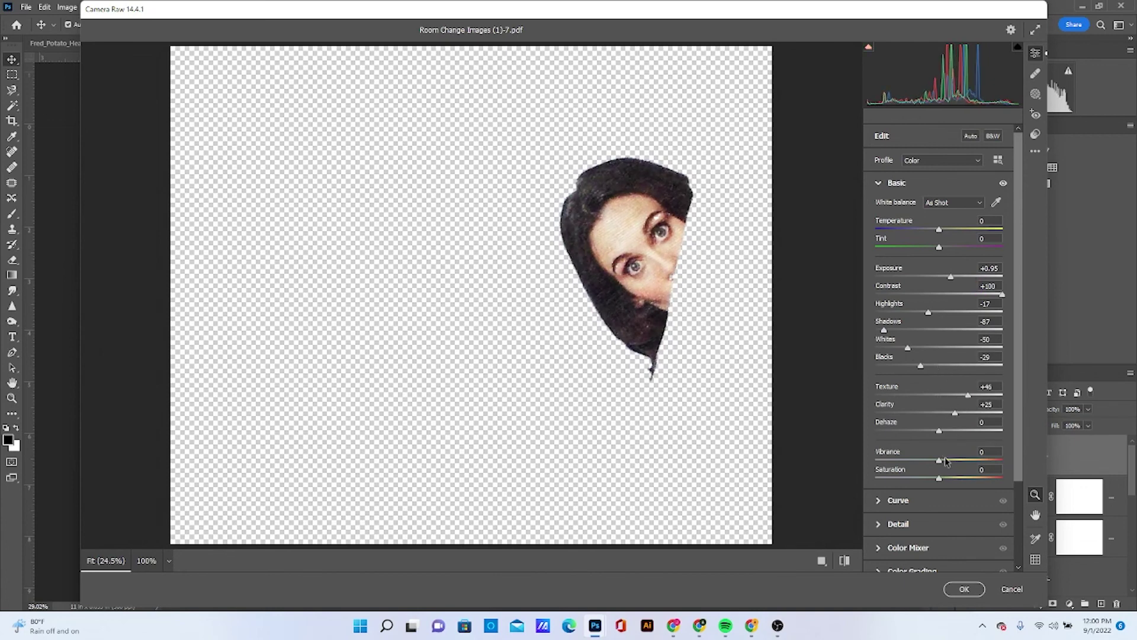
{"action": "left_click_drag", "start_coordinate": [948, 459], "coordinate": [958, 457]}
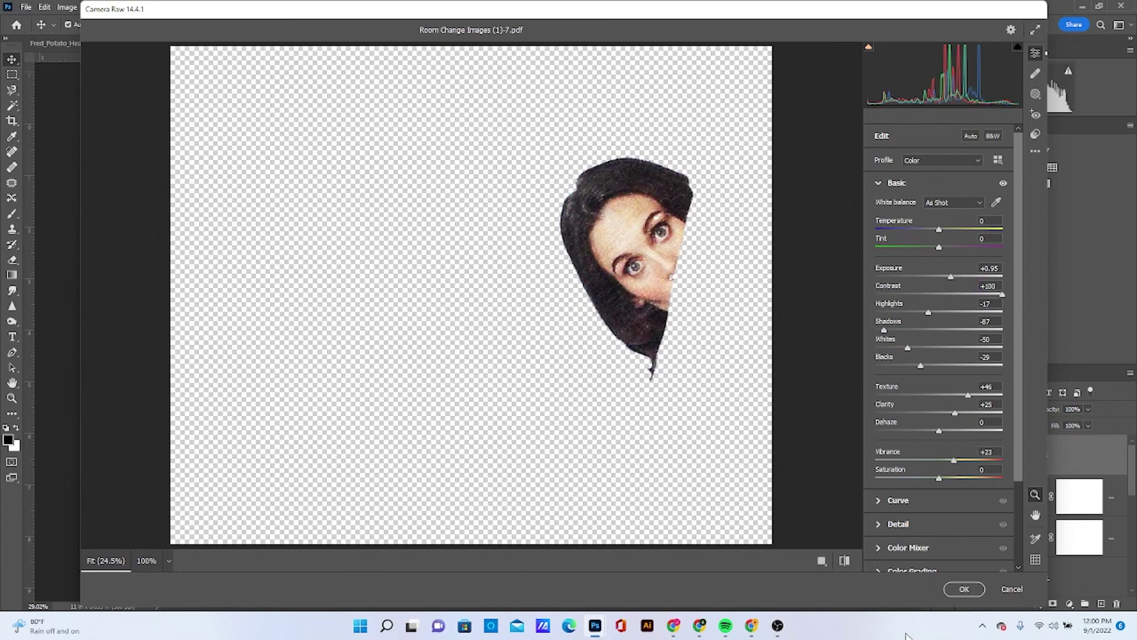
{"action": "left_click", "coordinate": [958, 590]}
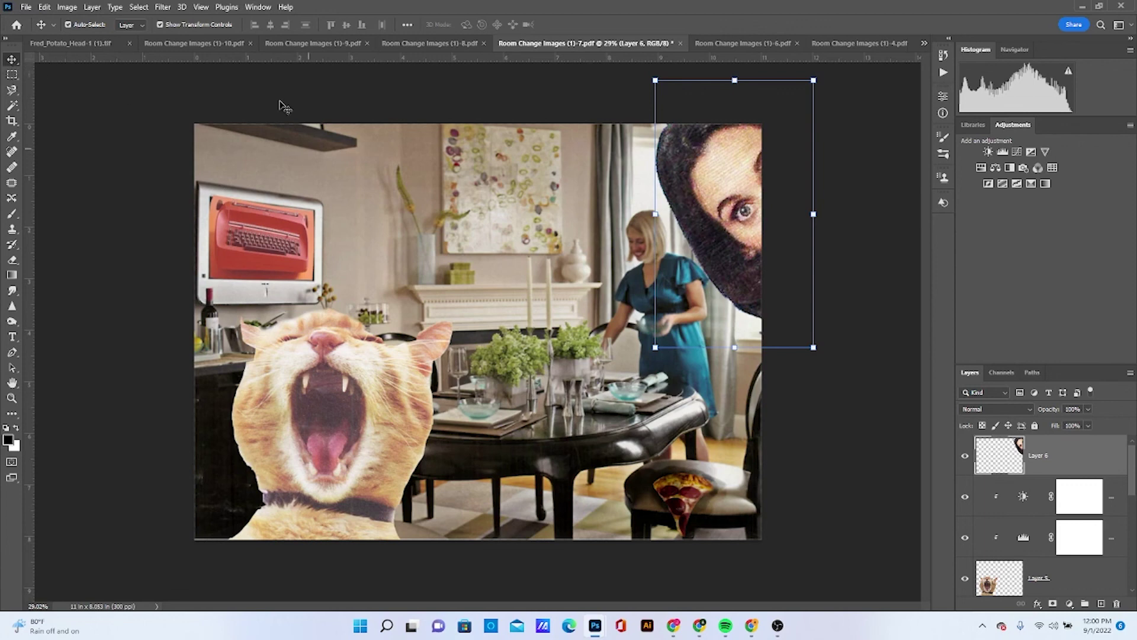
Step: Deselect all layers and save a copy to Creative Cloud, named with the author's surname followed by "_ Room Change"
{"action": "left_click", "coordinate": [141, 7]}
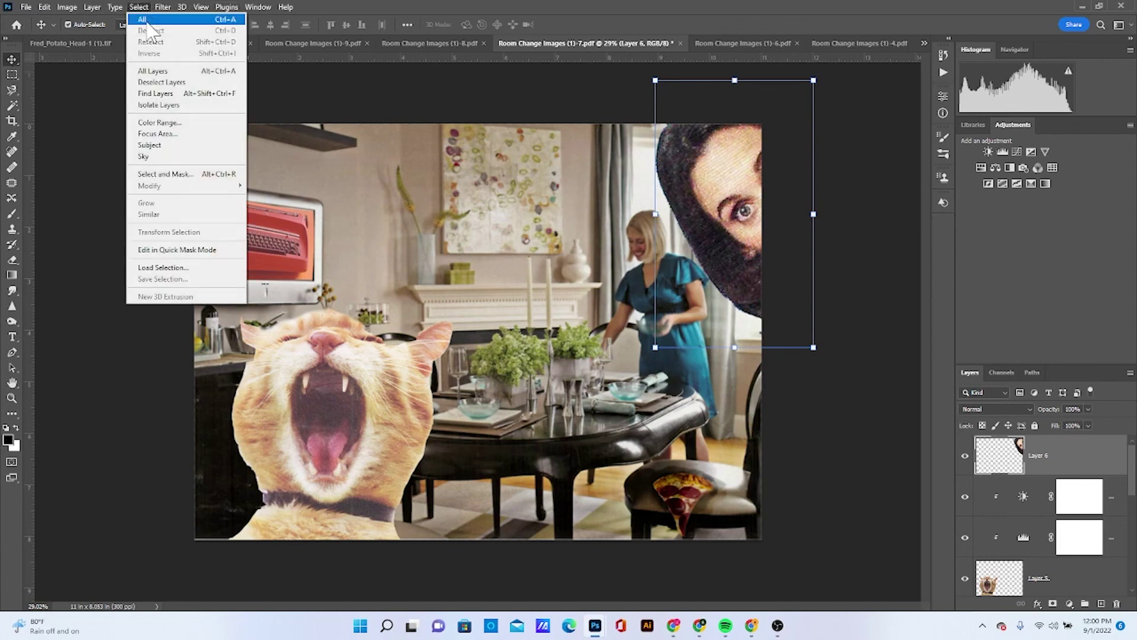
{"action": "left_click", "coordinate": [158, 82]}
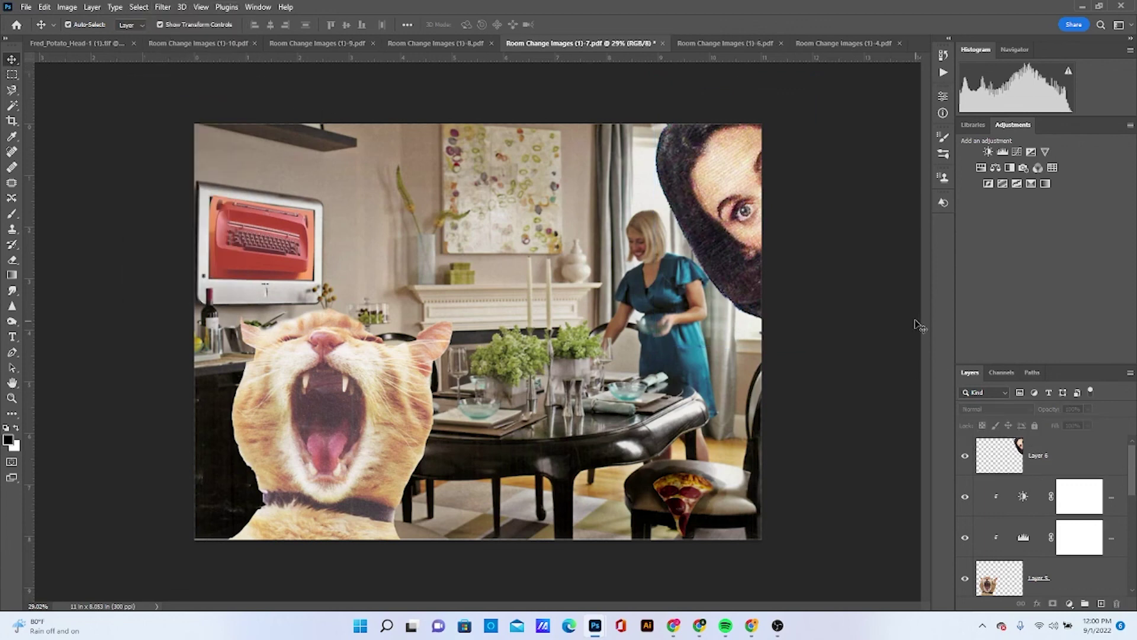
{"action": "left_click", "coordinate": [26, 7]}
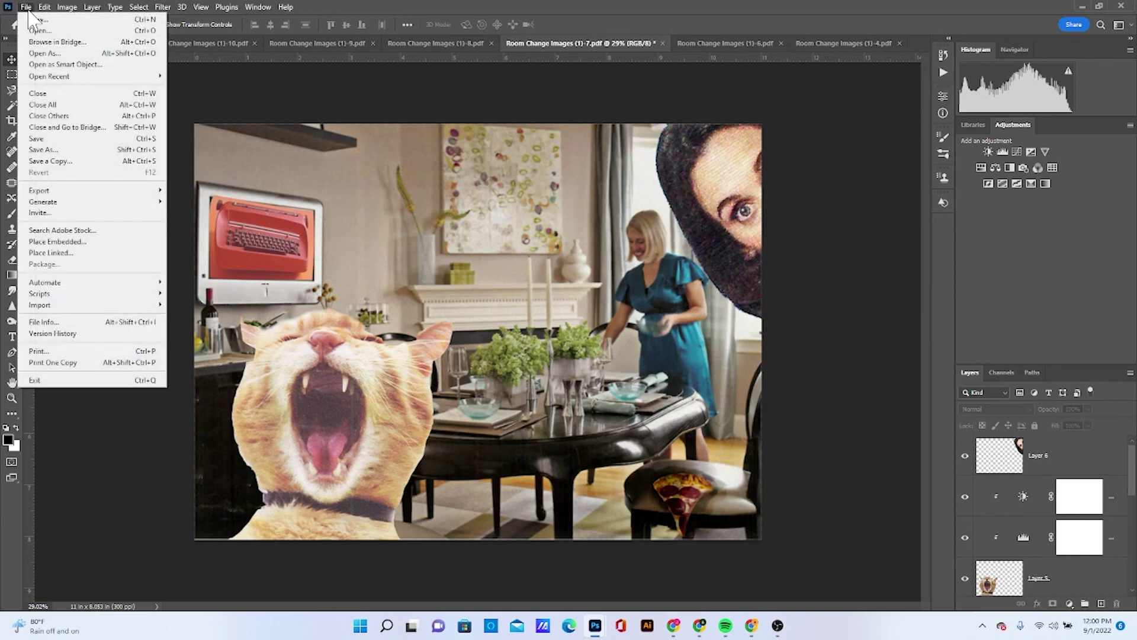
{"action": "left_click", "coordinate": [71, 158]}
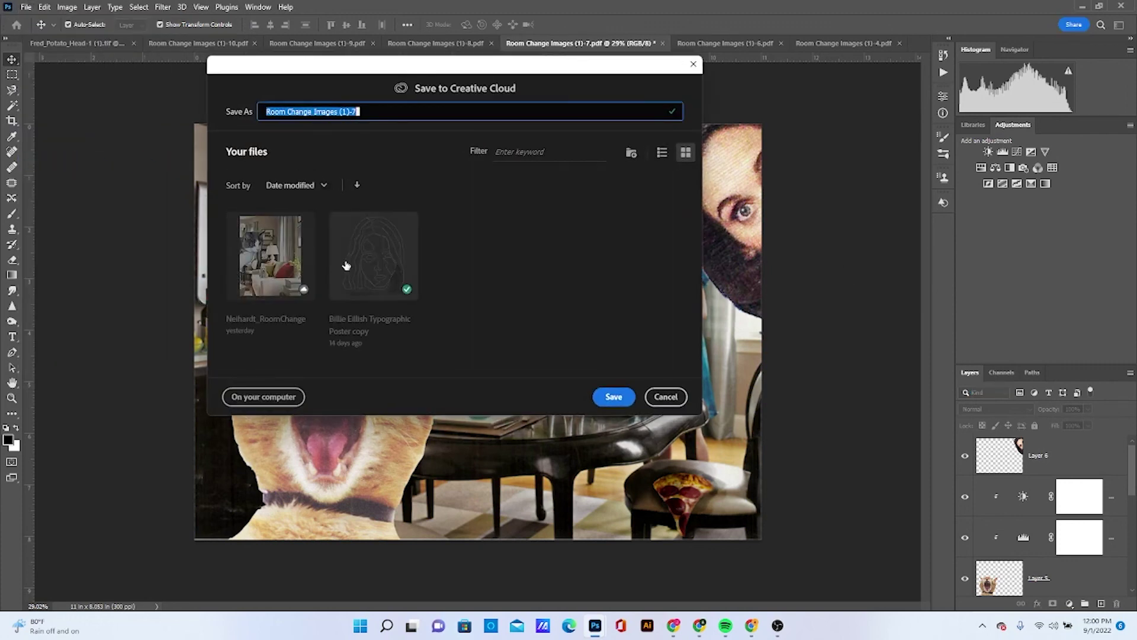
{"action": "key", "text": "BackSpace"}
{"action": "type", "text": "R"}
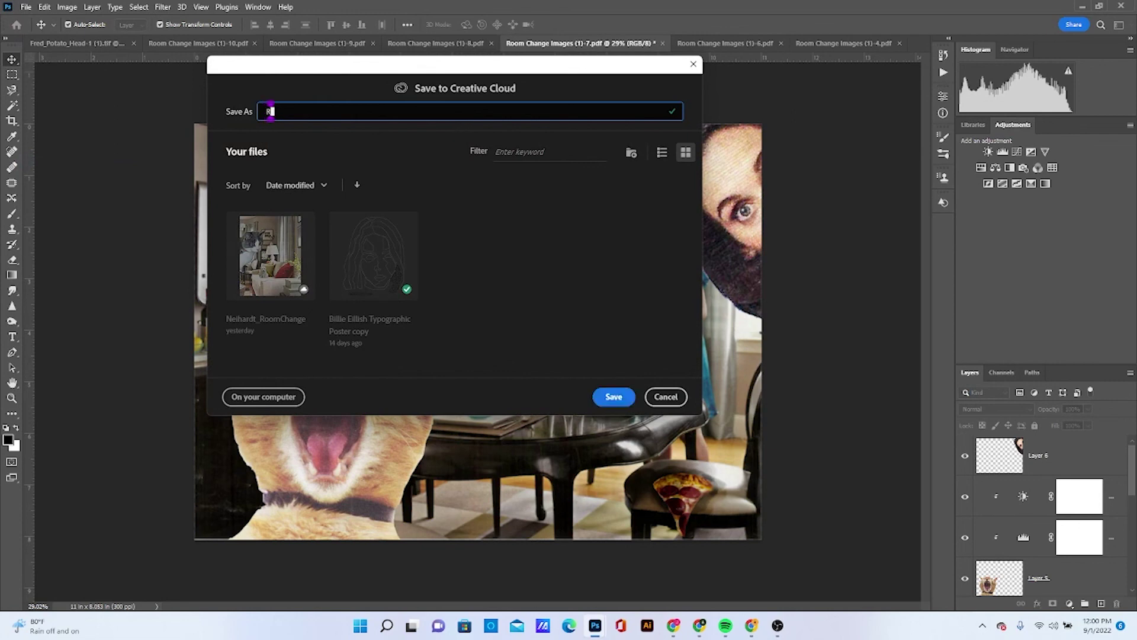
{"action": "type", "text": "oom Change"}
{"action": "key", "text": "BackSpace"}
{"action": "key", "text": "BackSpace"}
{"action": "key", "text": "BackSpace"}
{"action": "key", "text": "BackSpace"}
{"action": "key", "text": "BackSpace"}
{"action": "key", "text": "BackSpace"}
{"action": "key", "text": "BackSpace"}
{"action": "key", "text": "BackSpace"}
{"action": "key", "text": "BackSpace"}
{"action": "key", "text": "BackSpace"}
{"action": "key", "text": "BackSpace"}
{"action": "type", "text": "Neiah"}
{"action": "key", "text": "BackSpace"}
{"action": "key", "text": "BackSpace"}
{"action": "type", "text": "had"}
{"action": "key", "text": "BackSpace"}
{"action": "type", "text": "rdt_ Room Change"}
{"action": "left_click", "coordinate": [615, 396]}
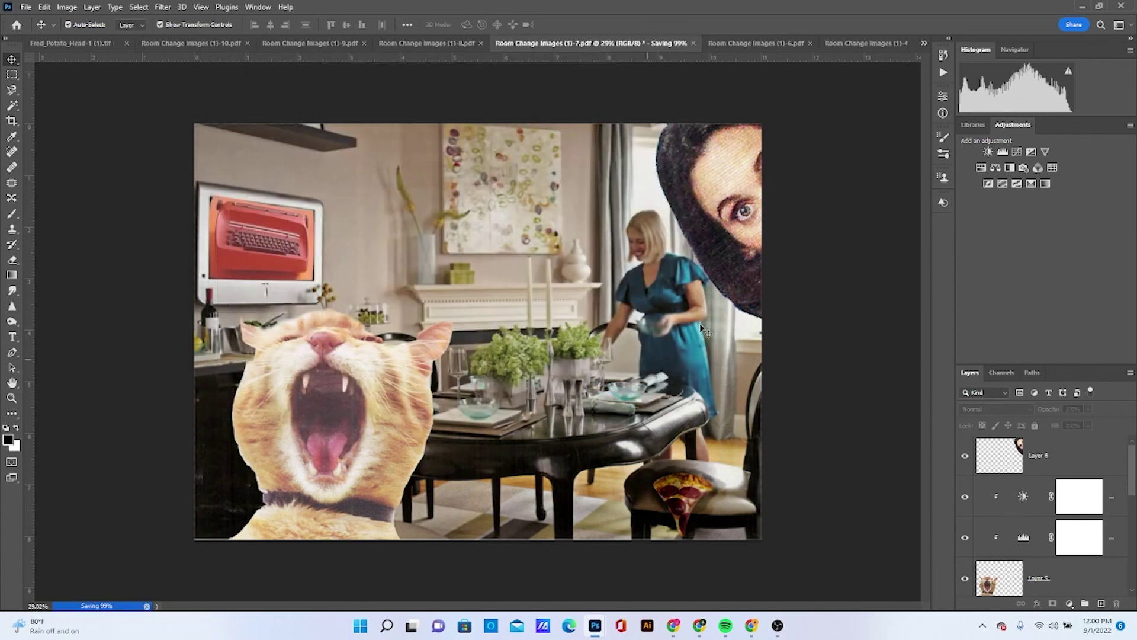
Step: Try to save another copy of the composite
{"action": "left_click", "coordinate": [26, 8]}
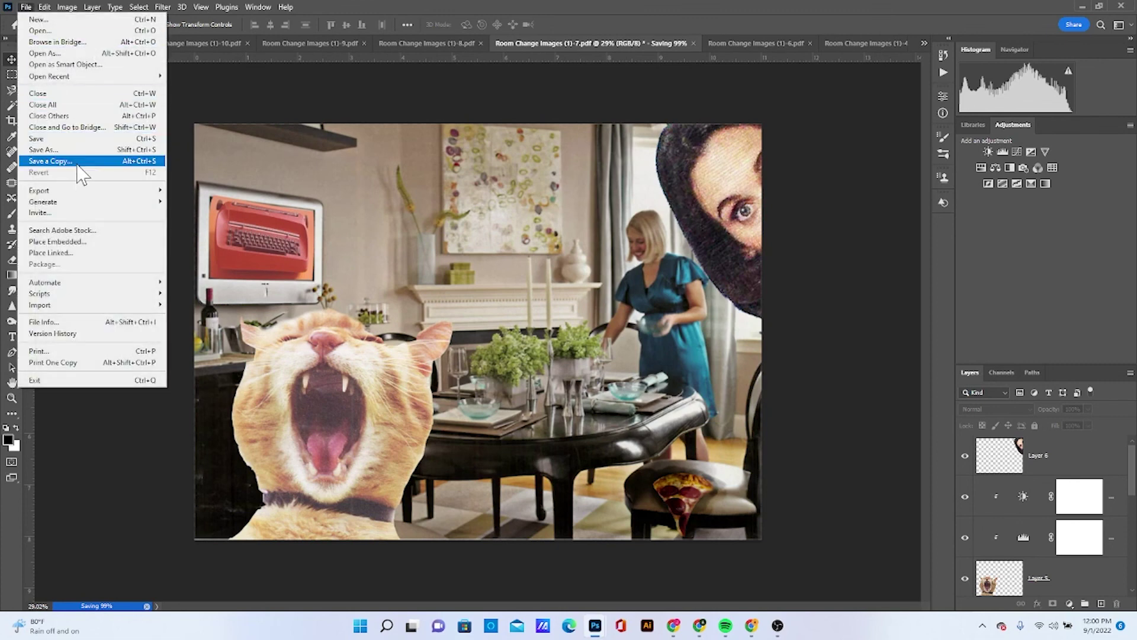
{"action": "left_click", "coordinate": [76, 164]}
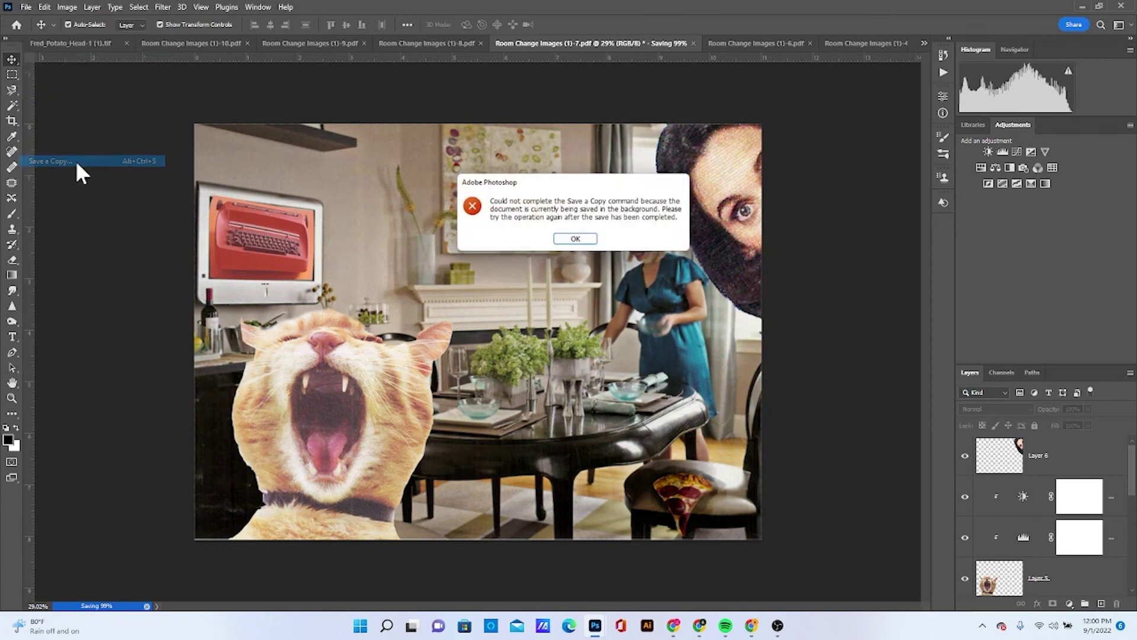
{"action": "left_click", "coordinate": [576, 240]}
{"action": "scroll", "coordinate": [1101, 453], "scroll_direction": "down", "scroll_amount": 5}
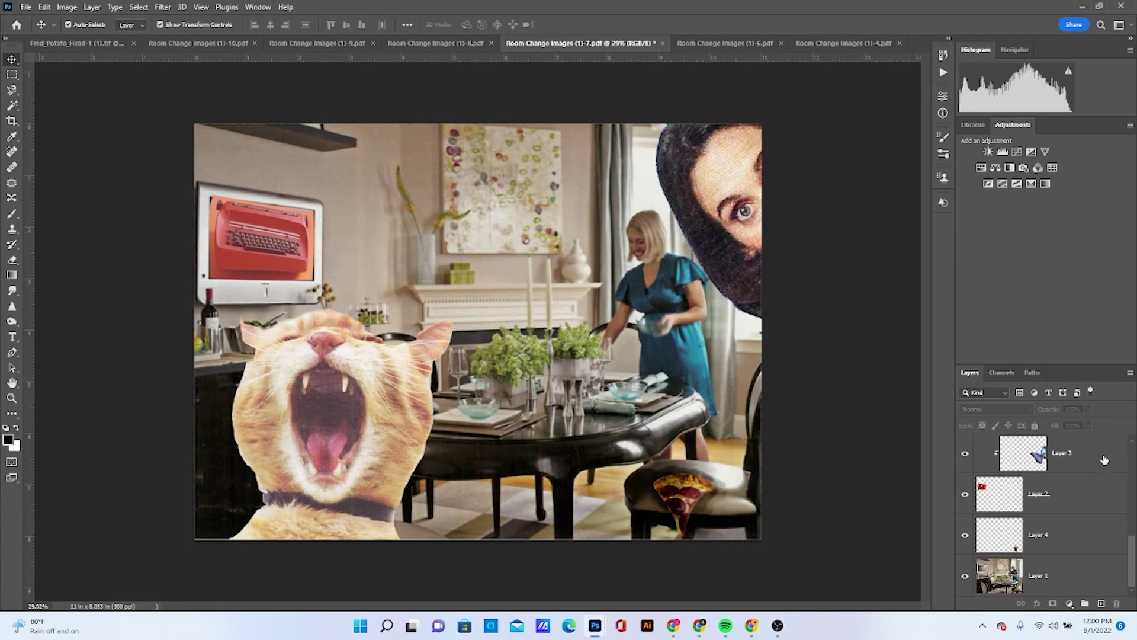
Step: Start saving a copy of the composite on the computer and choose the GRAPHIC DESIGN folder on the Desktop
{"action": "left_click", "coordinate": [27, 8]}
{"action": "left_click", "coordinate": [62, 161]}
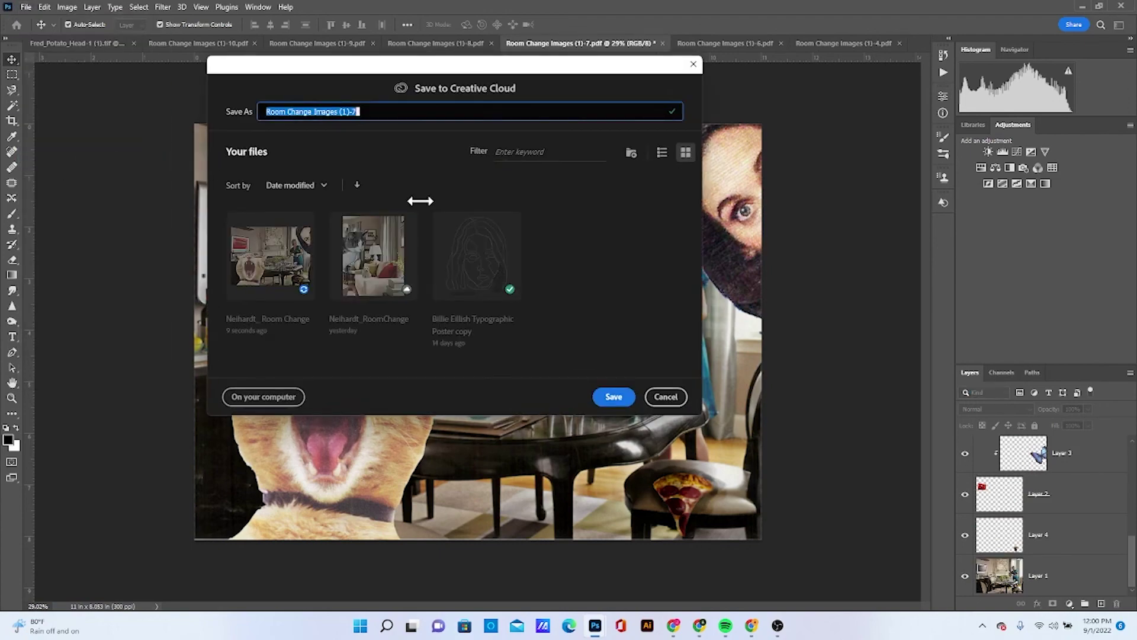
{"action": "left_click", "coordinate": [273, 396]}
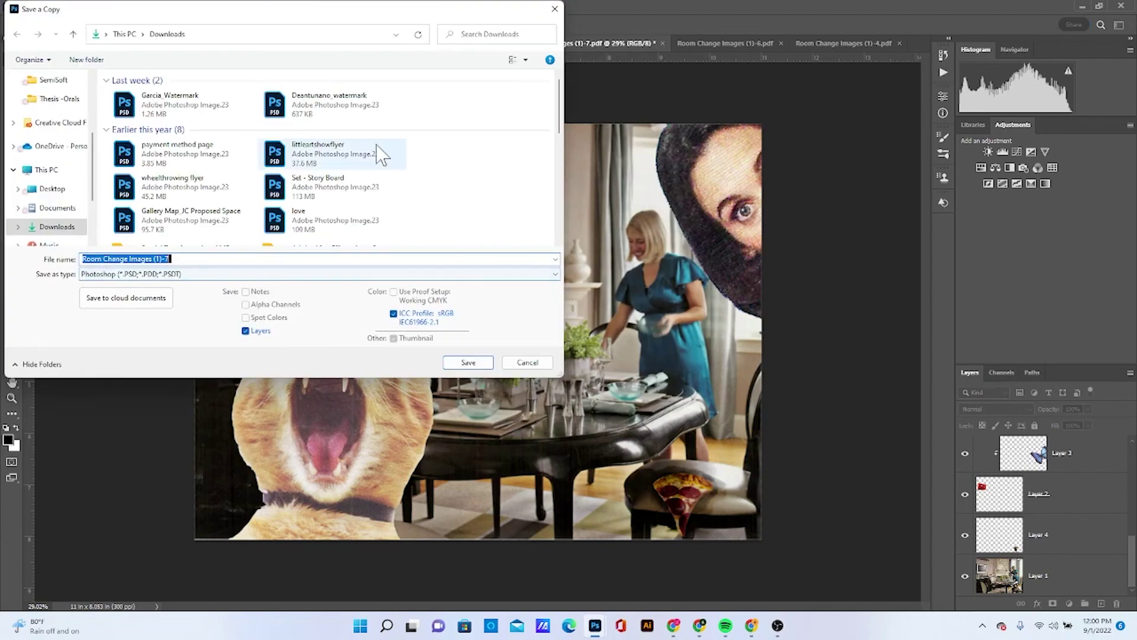
{"action": "scroll", "coordinate": [58, 188], "scroll_direction": "down", "scroll_amount": 2}
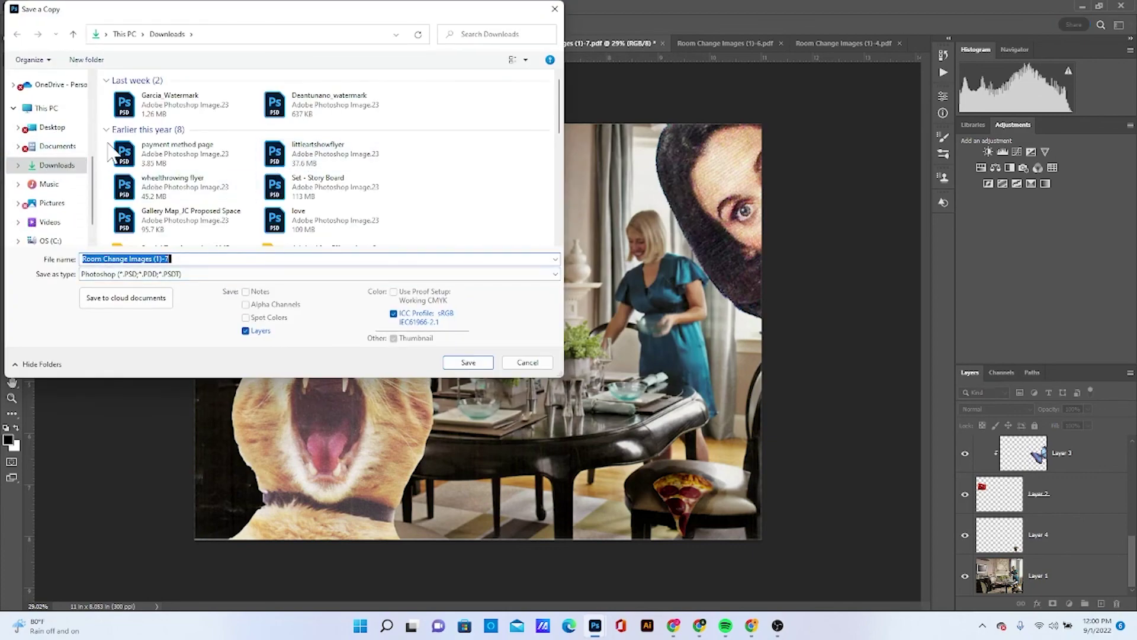
{"action": "scroll", "coordinate": [42, 121], "scroll_direction": "up", "scroll_amount": 4}
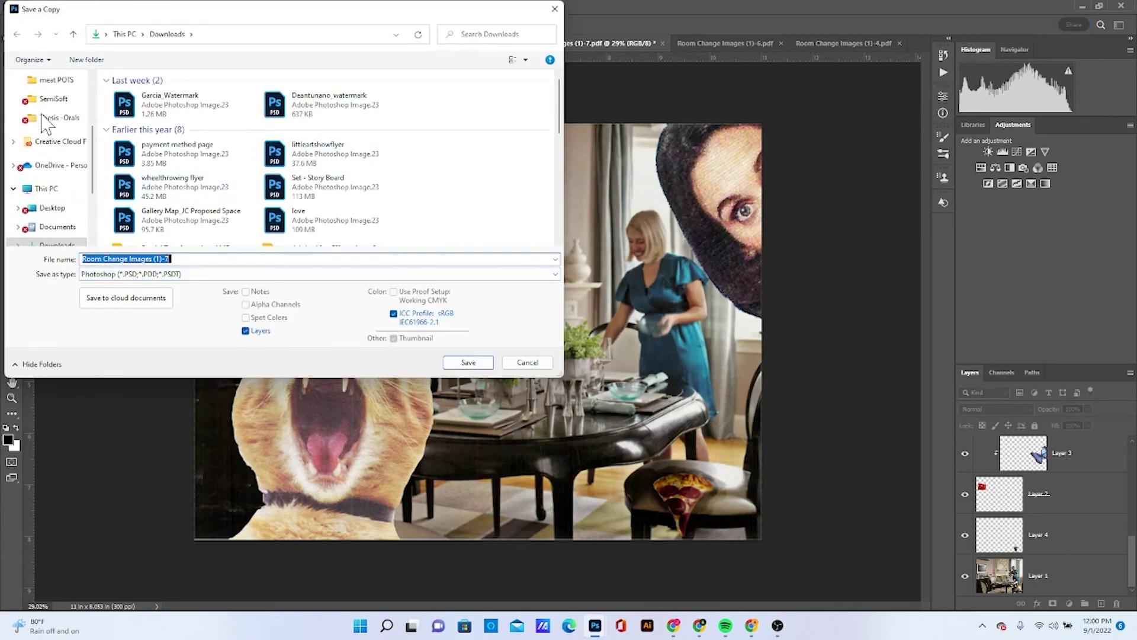
{"action": "left_click", "coordinate": [56, 100]}
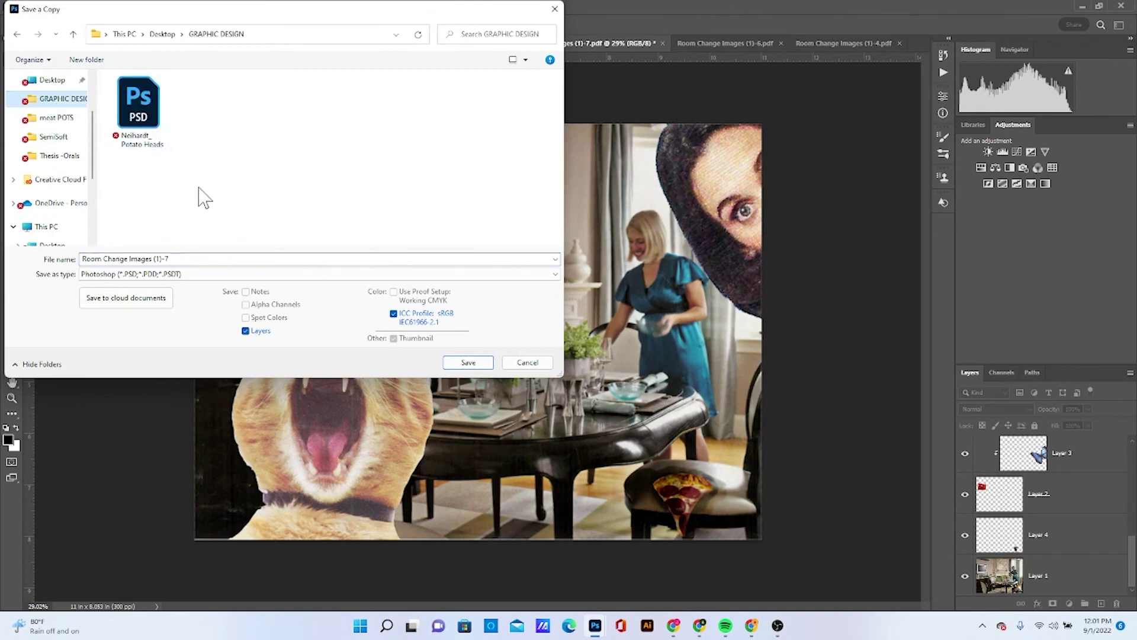
Step: Replace the copy's file name with the author's surname followed by "_Room Change"
{"action": "left_click", "coordinate": [200, 257]}
{"action": "left_click", "coordinate": [186, 259]}
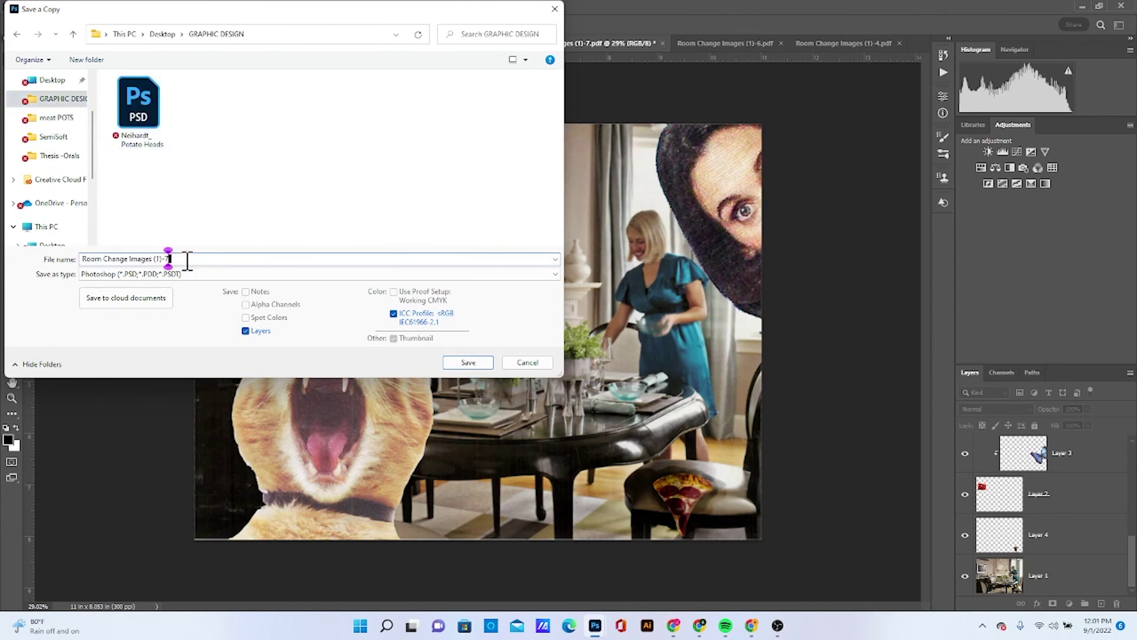
{"action": "key", "text": "BackSpace"}
{"action": "key", "text": "BackSpace"}
{"action": "key", "text": "BackSpace"}
{"action": "key", "text": "BackSpace"}
{"action": "key", "text": "BackSpace"}
{"action": "key", "text": "BackSpace"}
{"action": "key", "text": "BackSpace"}
{"action": "key", "text": "BackSpace"}
{"action": "key", "text": "BackSpace"}
{"action": "key", "text": "BackSpace"}
{"action": "key", "text": "BackSpace"}
{"action": "key", "text": "BackSpace"}
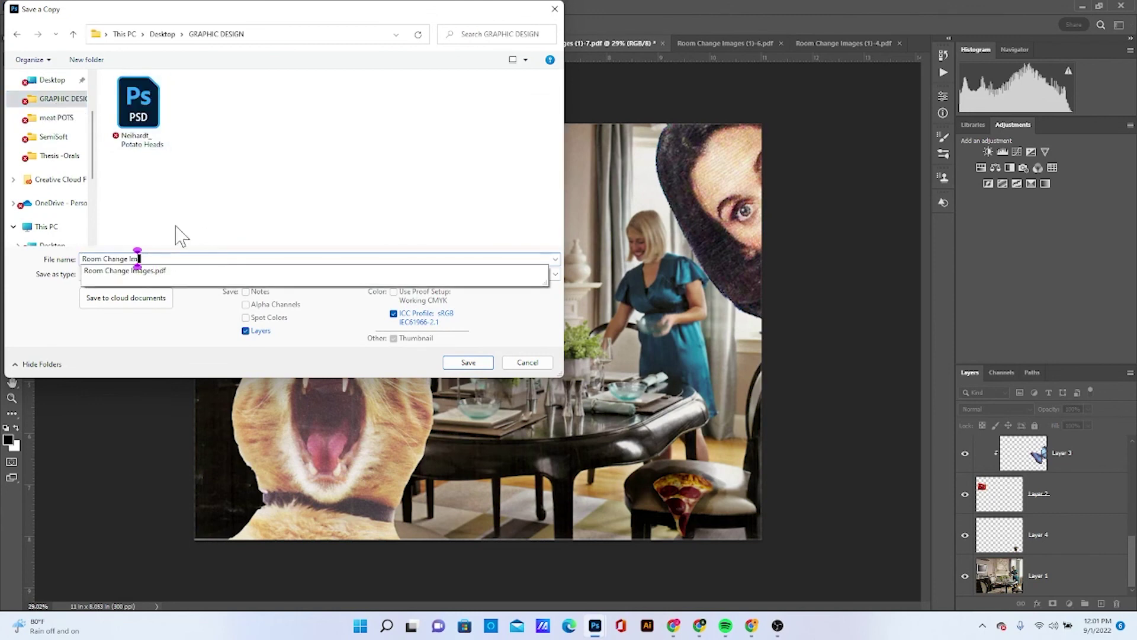
{"action": "key", "text": "BackSpace"}
{"action": "key", "text": "BackSpace"}
{"action": "key", "text": "BackSpace"}
{"action": "key", "text": "BackSpace"}
{"action": "key", "text": "BackSpace"}
{"action": "key", "text": "BackSpace"}
{"action": "key", "text": "BackSpace"}
{"action": "key", "text": "BackSpace"}
{"action": "key", "text": "BackSpace"}
{"action": "key", "text": "BackSpace"}
{"action": "key", "text": "BackSpace"}
{"action": "type", "text": "Neihardt"}
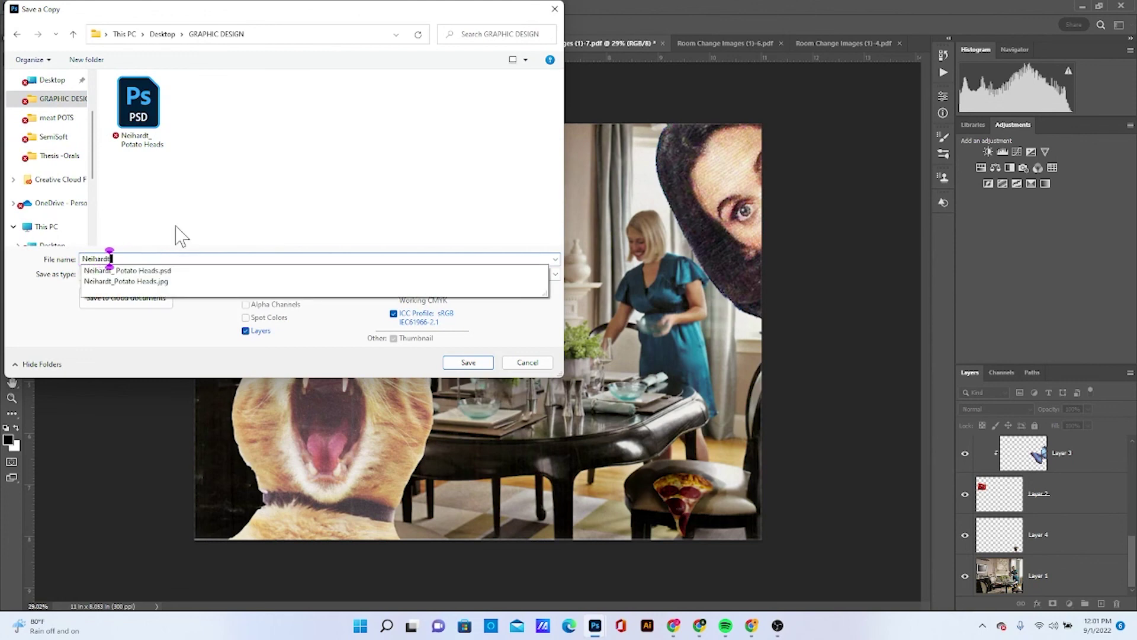
{"action": "type", "text": "_Room Change"}
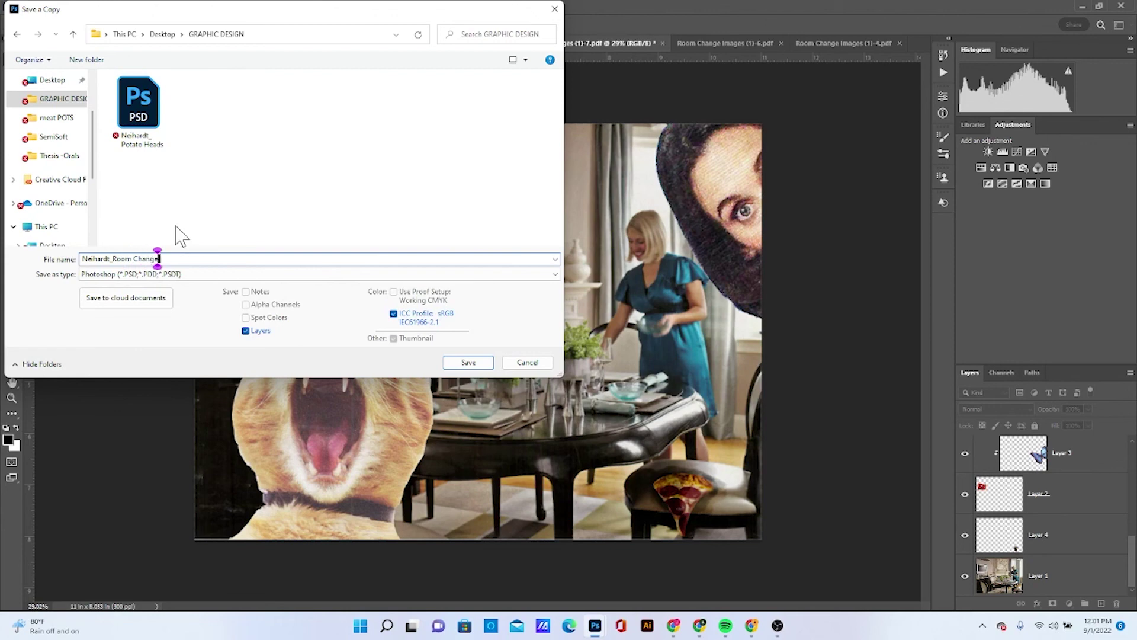
Step: Set the copy's file type to JPEG and save it, accepting the JPEG options
{"action": "left_click", "coordinate": [213, 275]}
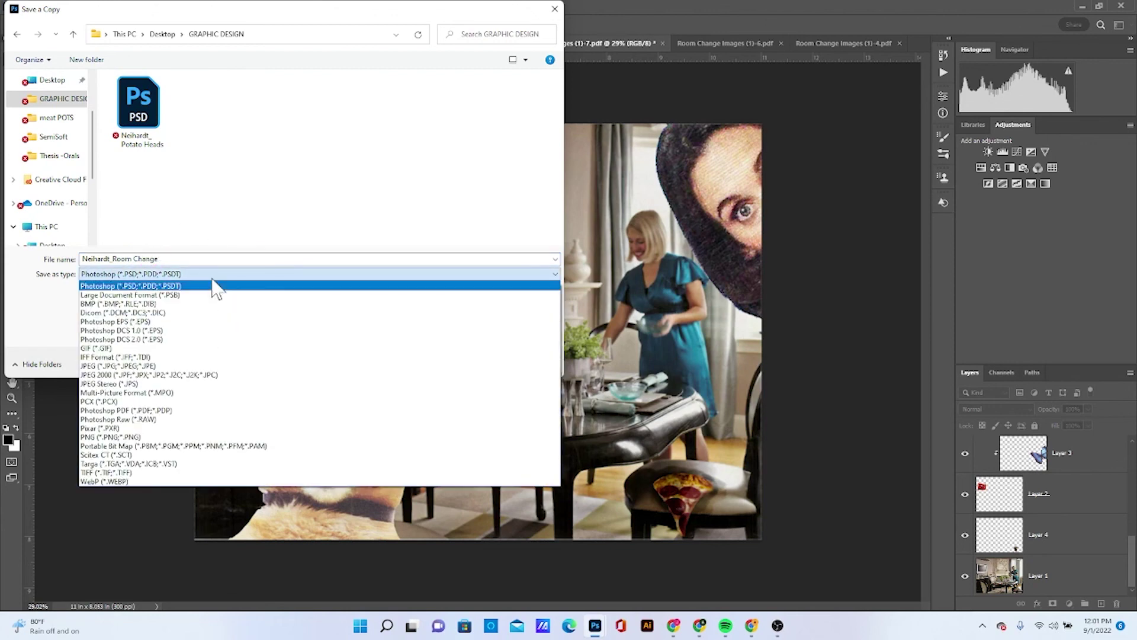
{"action": "left_click", "coordinate": [200, 365]}
{"action": "left_click", "coordinate": [481, 362]}
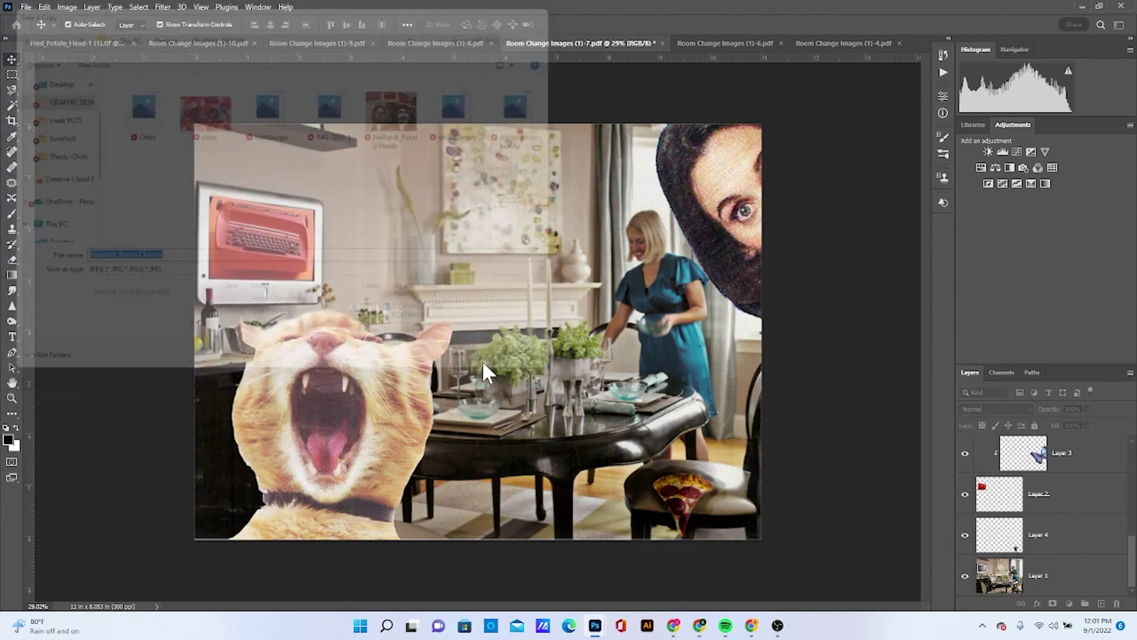
{"action": "left_click", "coordinate": [621, 135]}
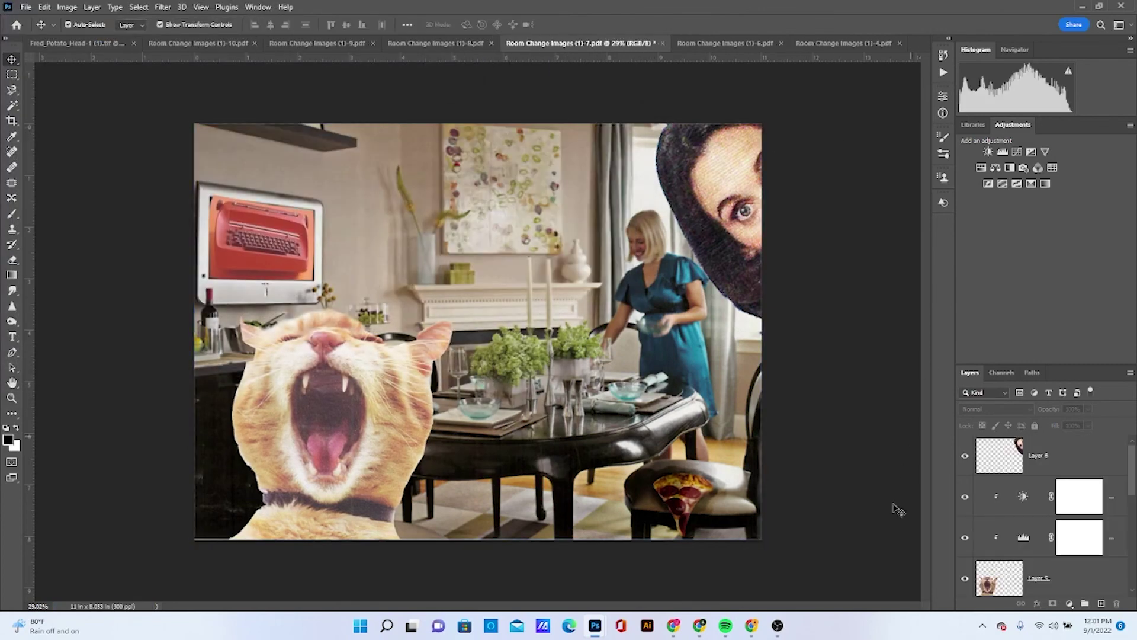
{"action": "mouse_move", "coordinate": [777, 629]}
{"action": "left_click", "coordinate": [778, 626]}
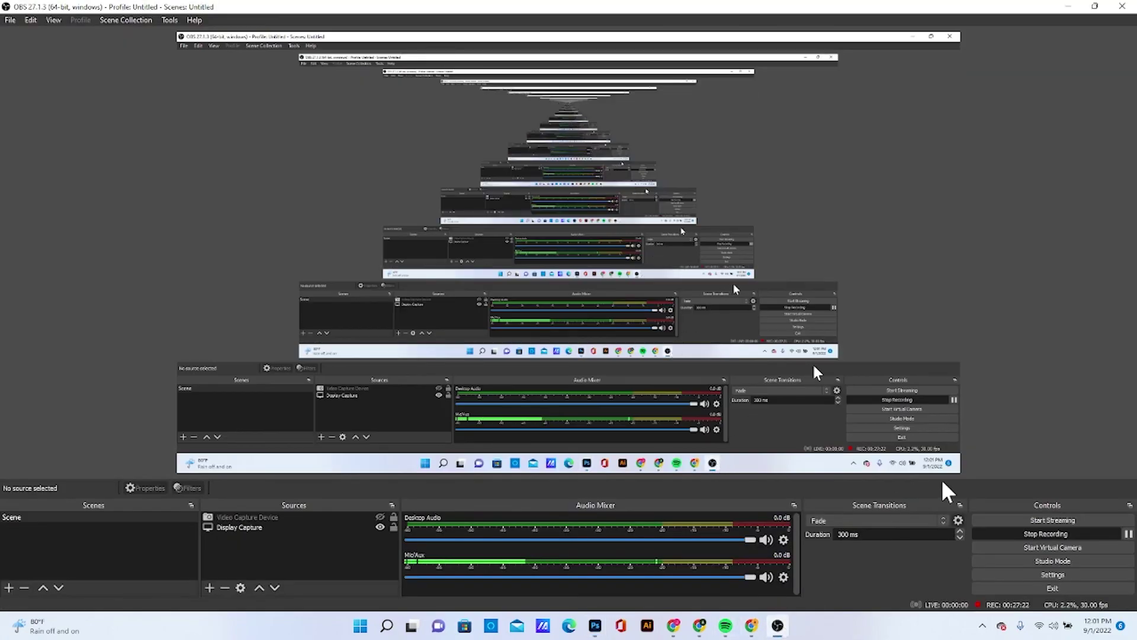